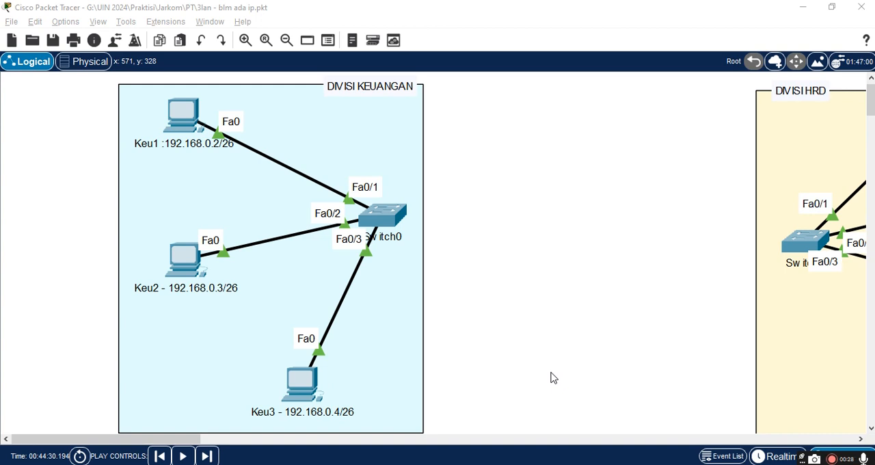
Step: Switch to the "Subnetmask dan Subnetting" spreadsheet in Google Sheets and open the division subnet table on Sheet6
key("alt+Tab")
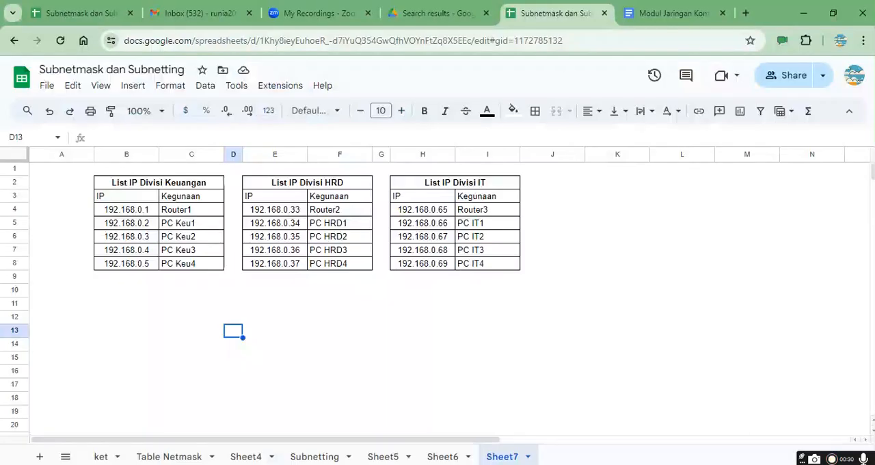
left_click(362, 346)
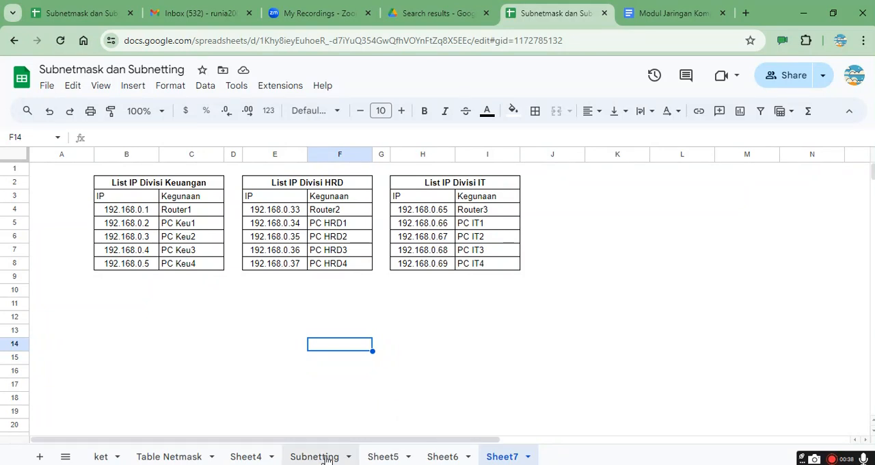
left_click(384, 458)
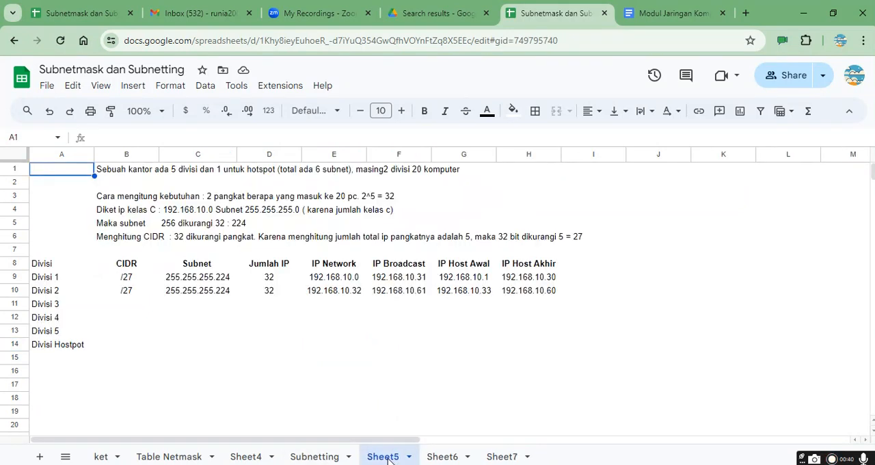
left_click(444, 456)
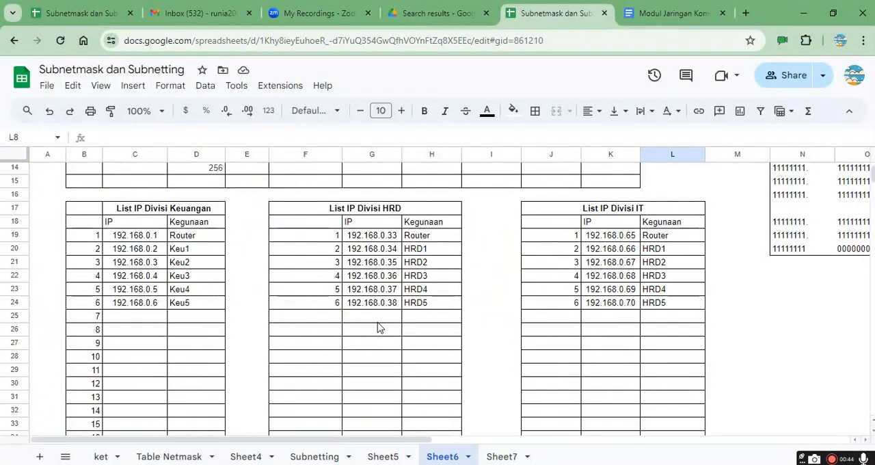
scroll(379, 328, "up", 4)
scroll(379, 328, "up", 1)
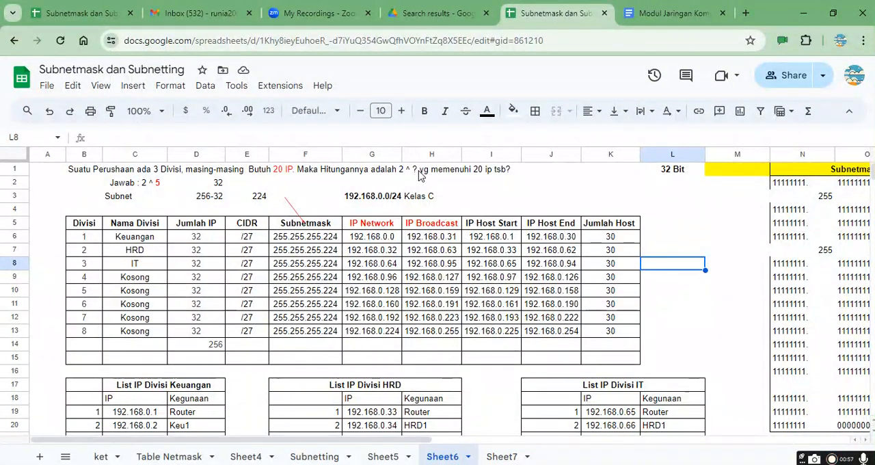
Step: Examine the power-of-two calculation and the IP count, CIDR and subnet mask entries for the first divisions
left_click(155, 187)
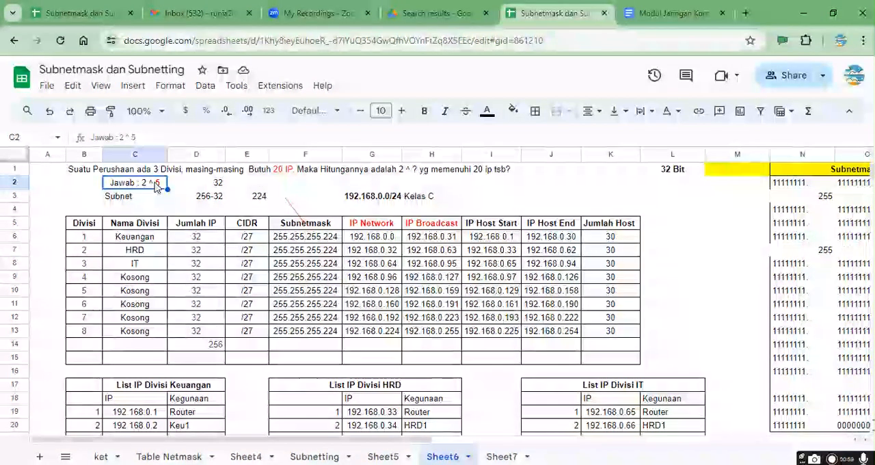
left_click(207, 185)
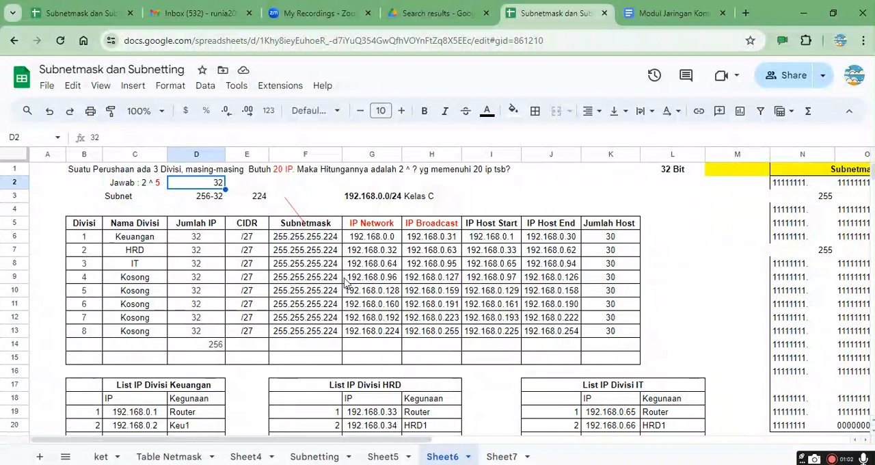
left_click(190, 238)
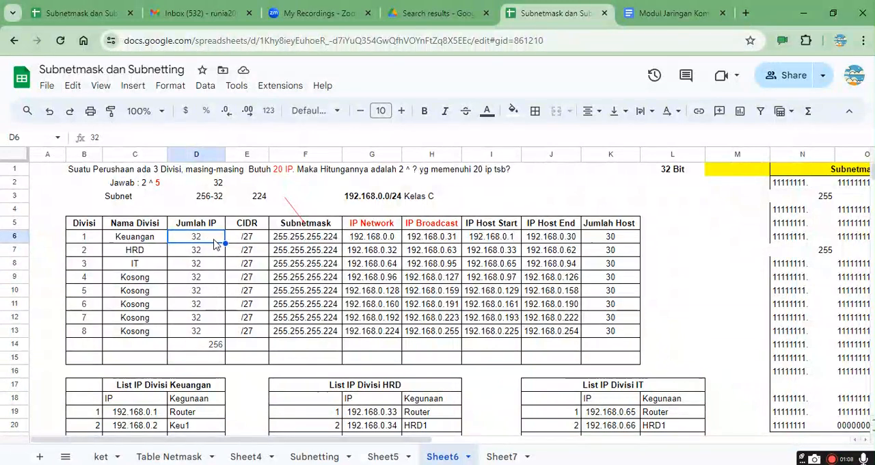
left_click(249, 243)
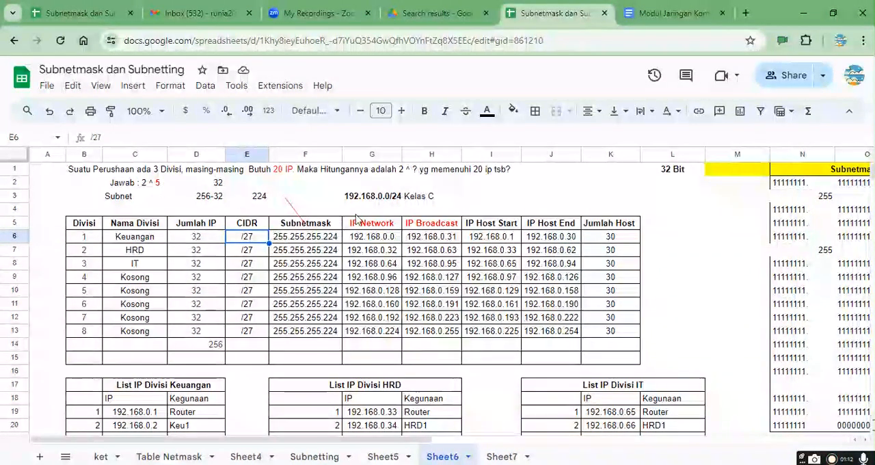
left_click(259, 254)
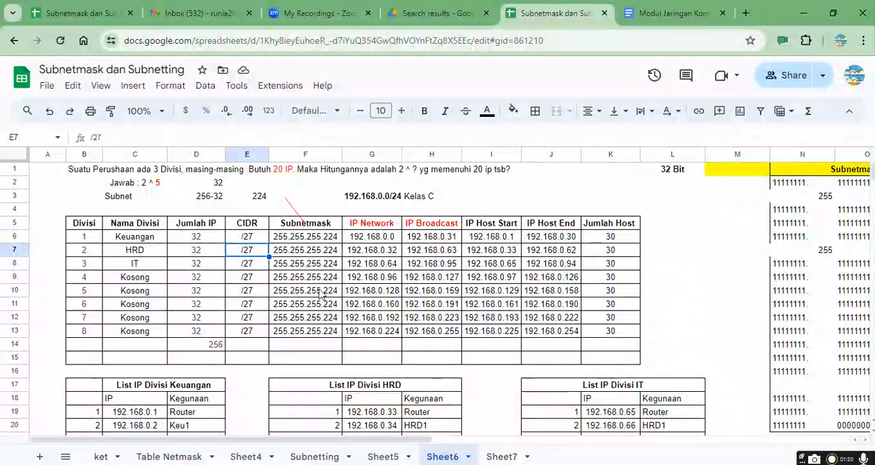
left_click(333, 241)
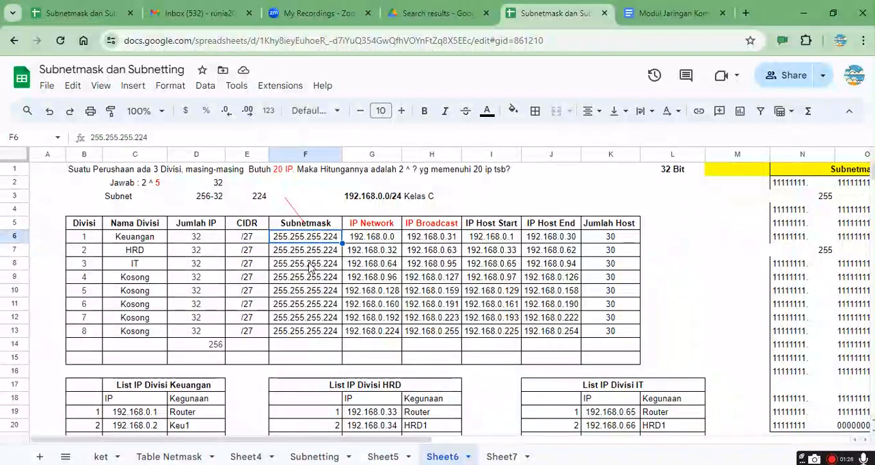
scroll(369, 294, "down", 2)
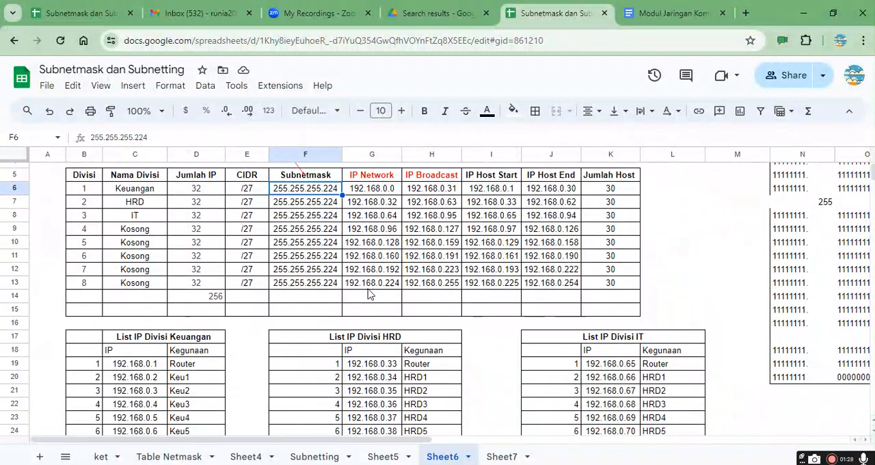
scroll(369, 294, "up", 3)
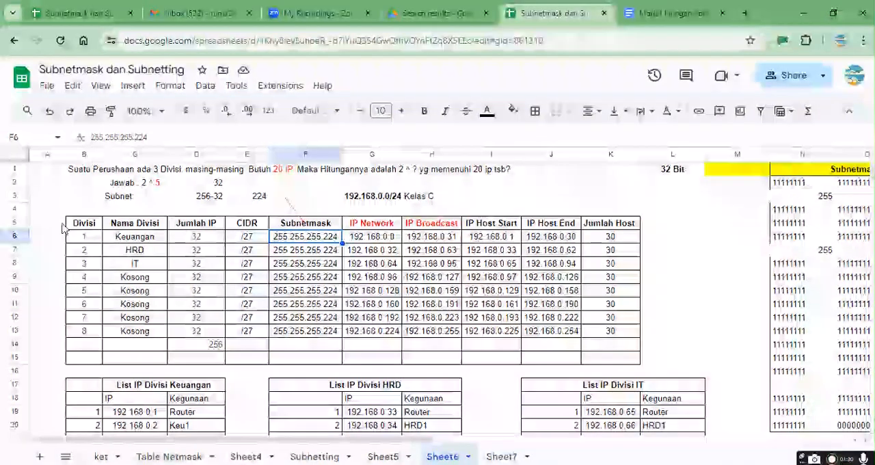
Step: Review the Keuangan, HRD and IT rows of the subnet table across their network, broadcast and host range columns
left_click(84, 238)
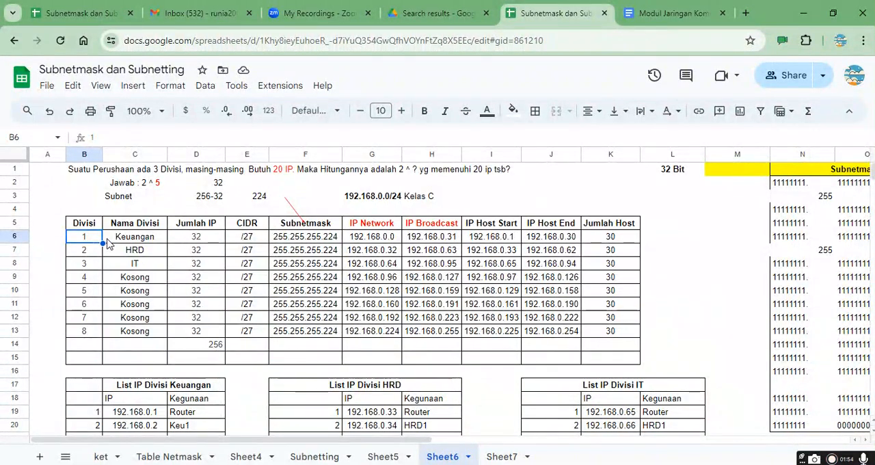
key("Right")
key("Right")
key("Right")
key("Right")
key("Right")
key("Right")
key("Right")
key("Right")
key("Right")
key("Right")
key("Left")
key("Left")
key("Left")
key("Left")
key("Down")
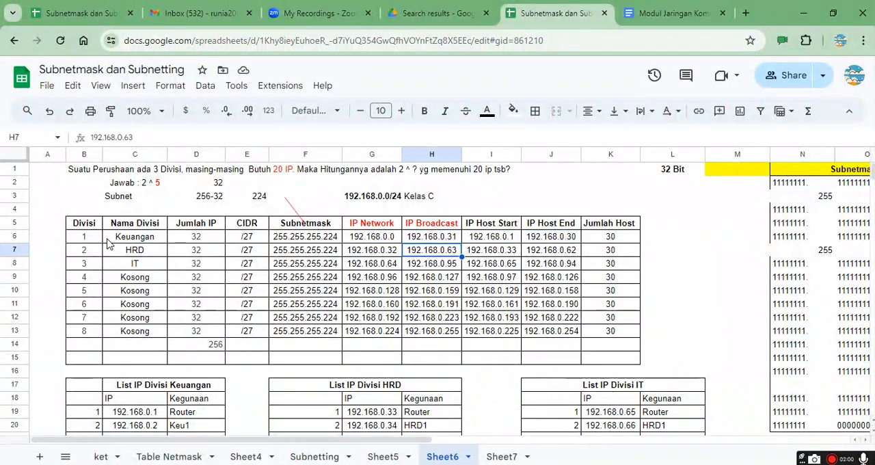
key("Right")
key("Right")
key("Right")
key("Right")
key("Right")
key("Right")
key("Right")
key("Right")
key("Right")
key("Right")
key("Right")
key("Right")
key("Right")
key("Right")
key("Right")
key("Right")
key("Right")
key("Right")
key("Right")
key("Right")
key("Left")
key("Left")
key("Left")
key("Left")
key("Left")
key("Left")
key("Left")
key("Left")
key("Left")
key("Left")
key("Left")
key("Left")
key("Left")
key("Left")
key("Left")
key("Left")
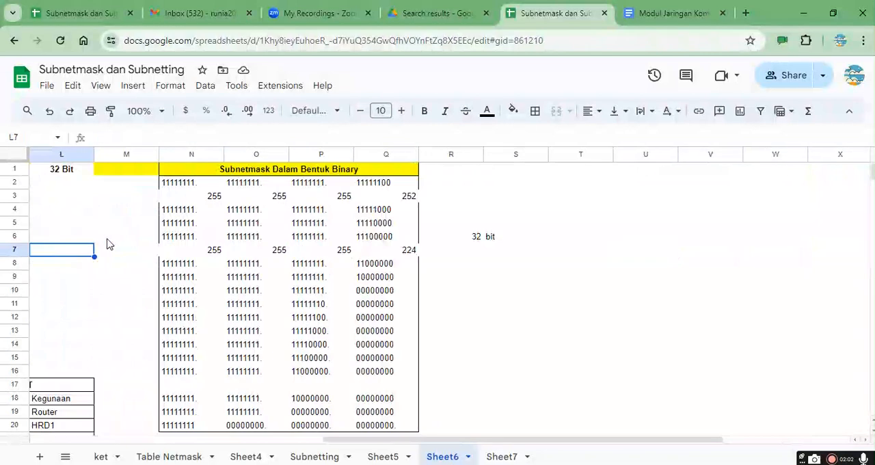
key("Left")
key("Left")
key("Left")
key("Left")
key("Left")
key("Left")
key("Left")
key("Left")
key("Left")
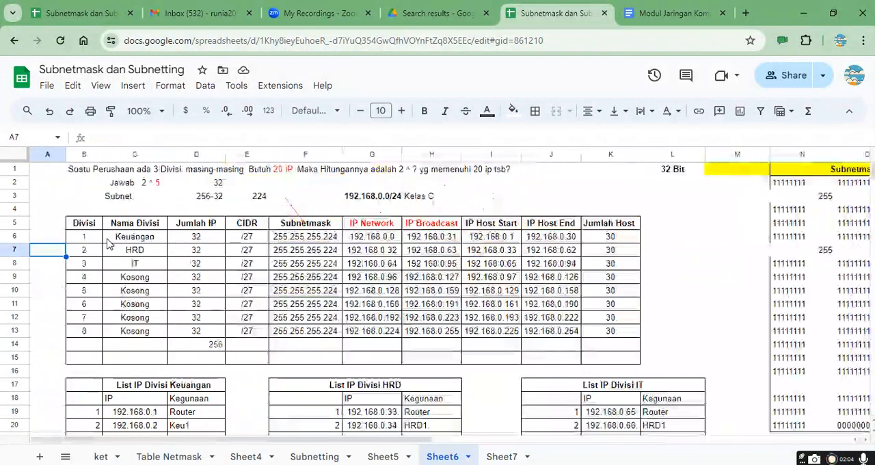
key("Right")
key("Up")
key("Left")
key("Right")
key("Right")
key("Right")
key("Right")
key("Right")
key("Right")
key("Down")
key("Right")
key("Right")
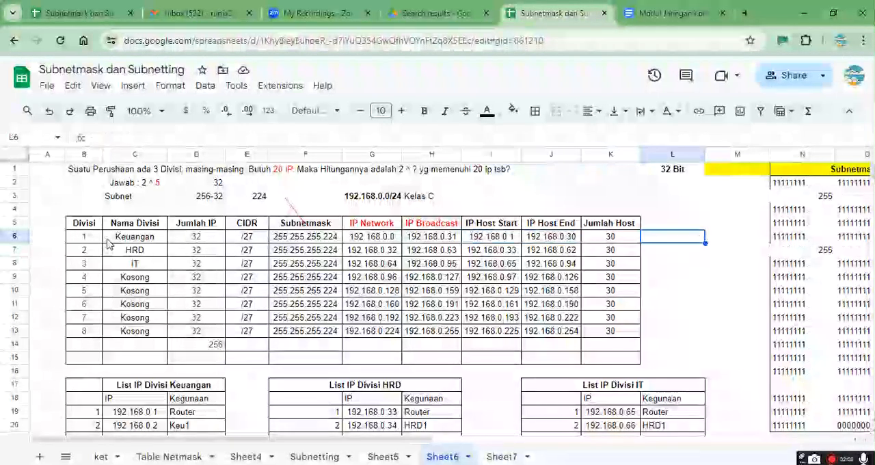
key("Left")
key("Left")
key("Left")
key("Left")
key("Left")
key("Left")
key("Left")
key("Left")
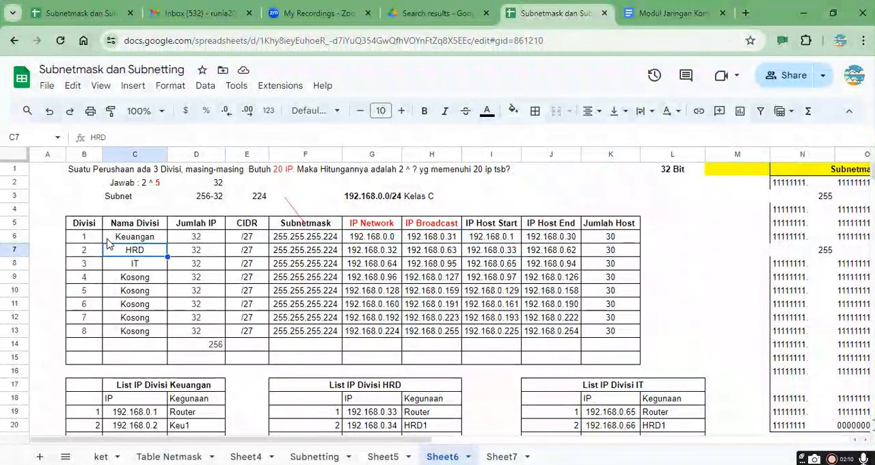
key("Down")
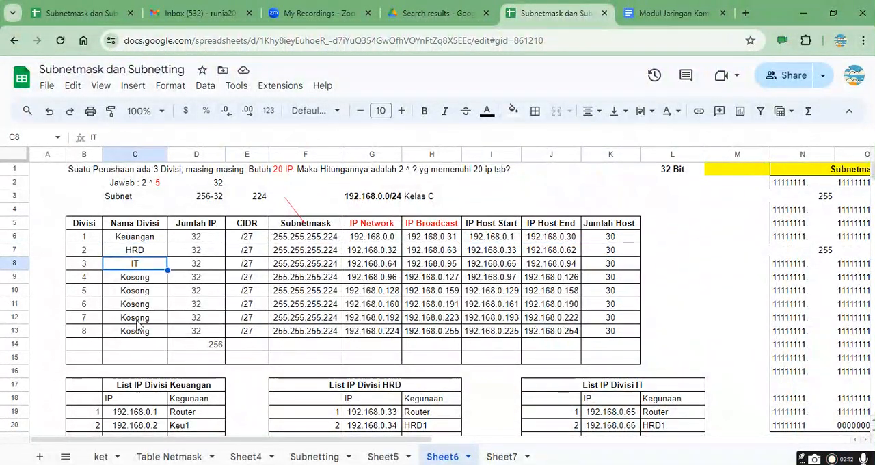
Step: On Sheet7, enter 192.168.0.30 in cell B9, directly below the Divisi Keuangan IP list
scroll(137, 325, "down", 3)
scroll(136, 325, "down", 1)
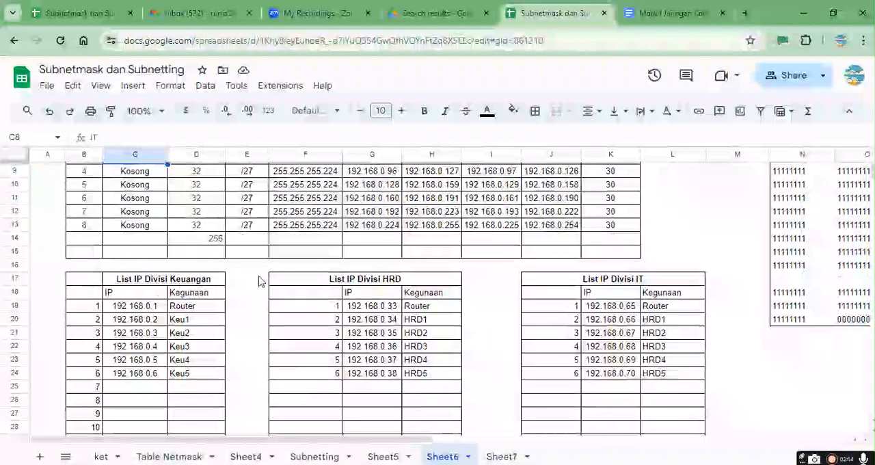
left_click(503, 461)
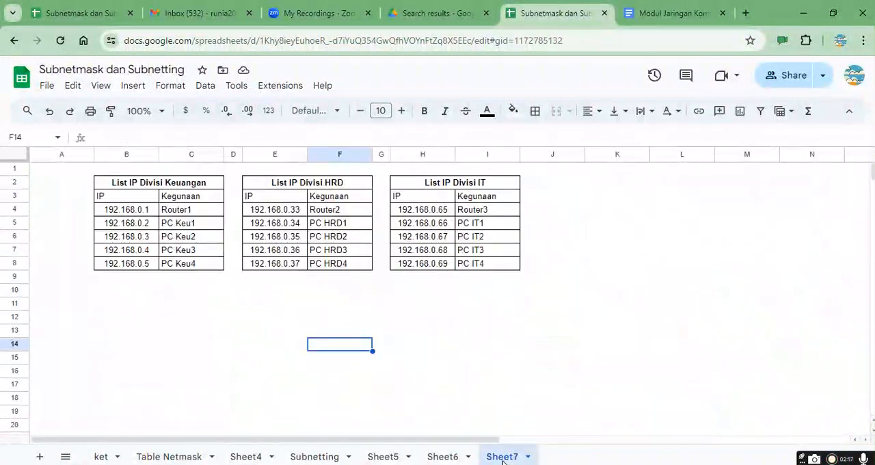
left_click(277, 298)
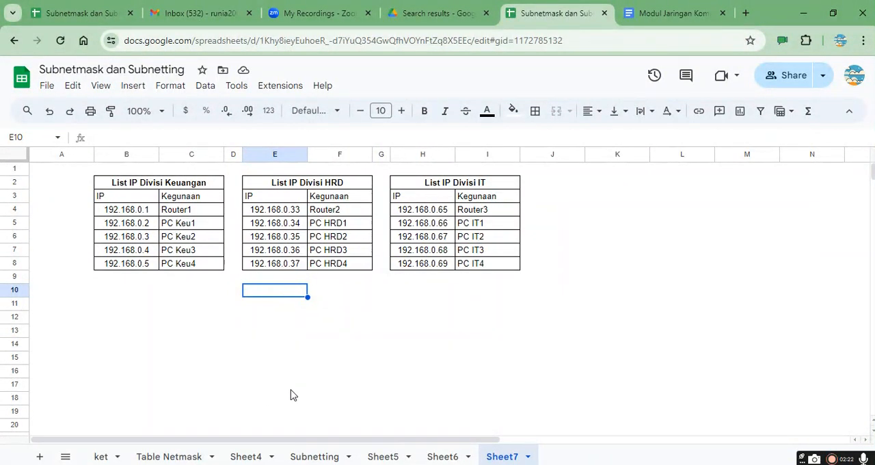
left_click(134, 277)
type("3")
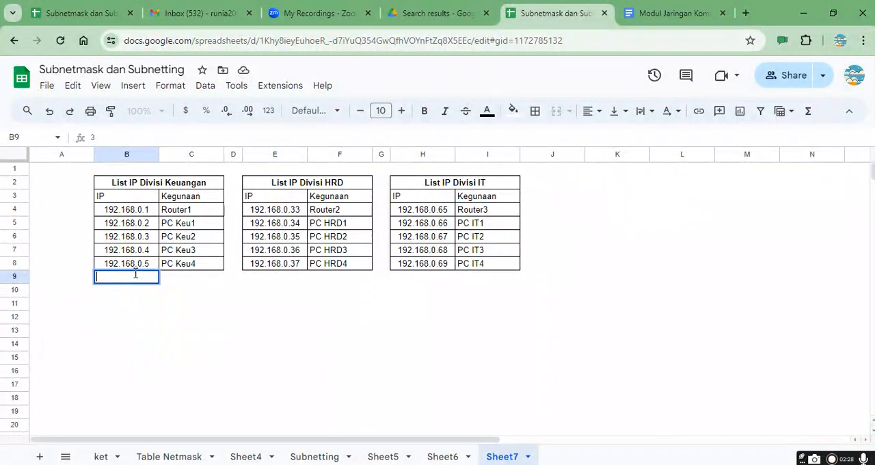
type("192.168.0.30")
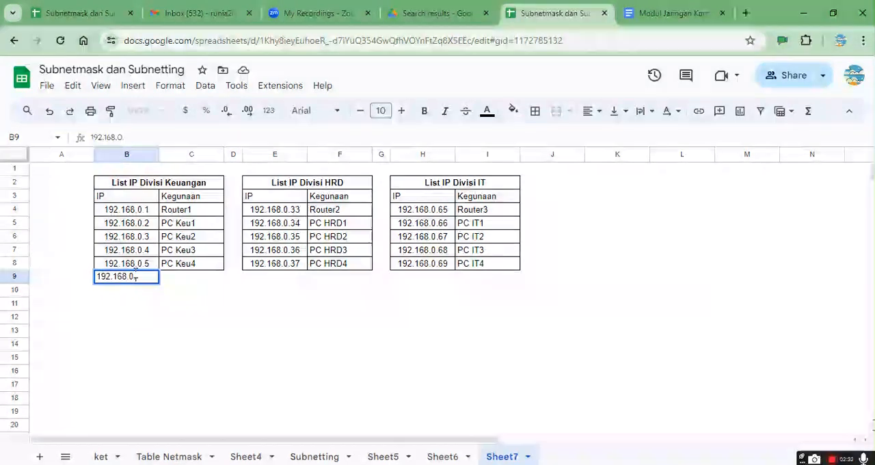
key("Return")
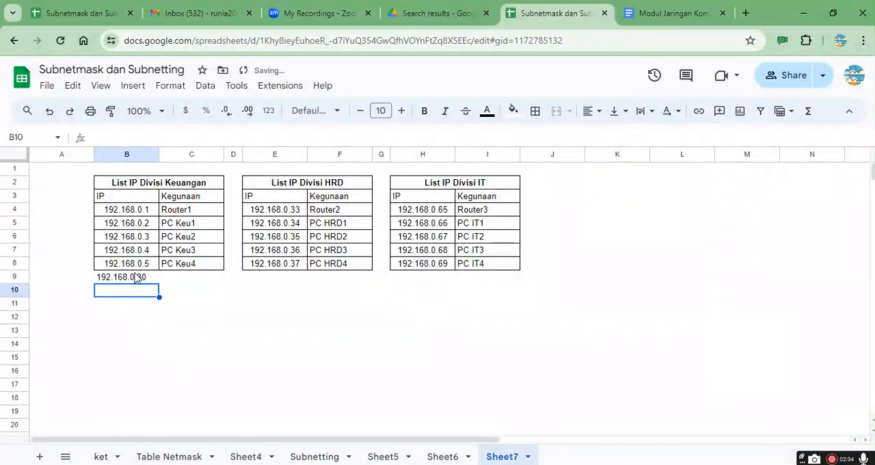
Step: Enter 192.168.0.62 in cell E9, directly below the Divisi HRD IP list
key("Up")
key("Right")
key("Right")
key("Right")
type("192.168.")
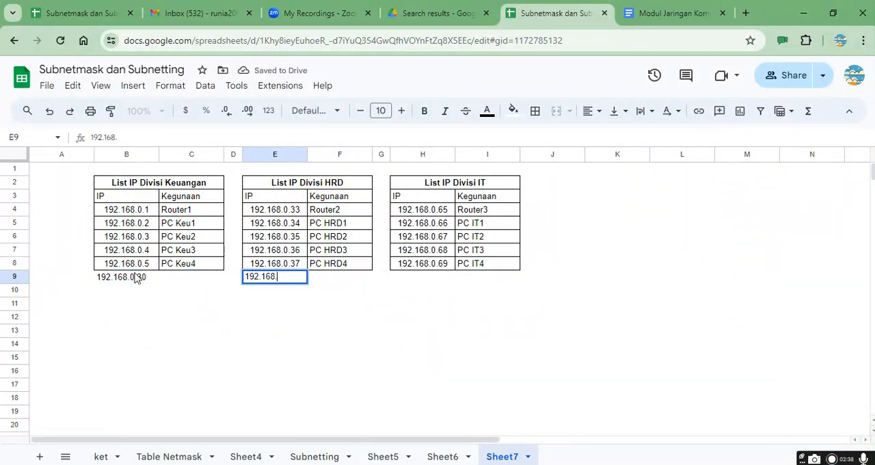
type("0.6")
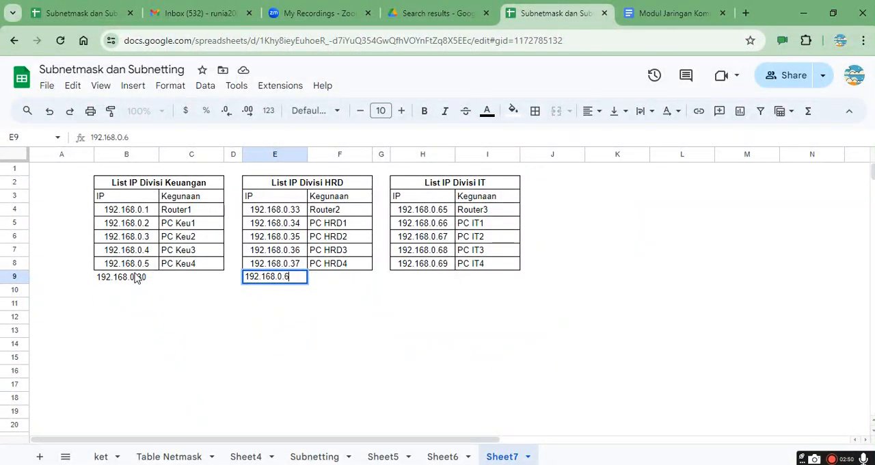
type("3")
key("BackSpace")
type("2")
key("Return")
Step: Enter 192.168.0.95 in cell H9, directly below the Divisi IT IP list
key("Up")
key("Right")
key("Right")
key("Right")
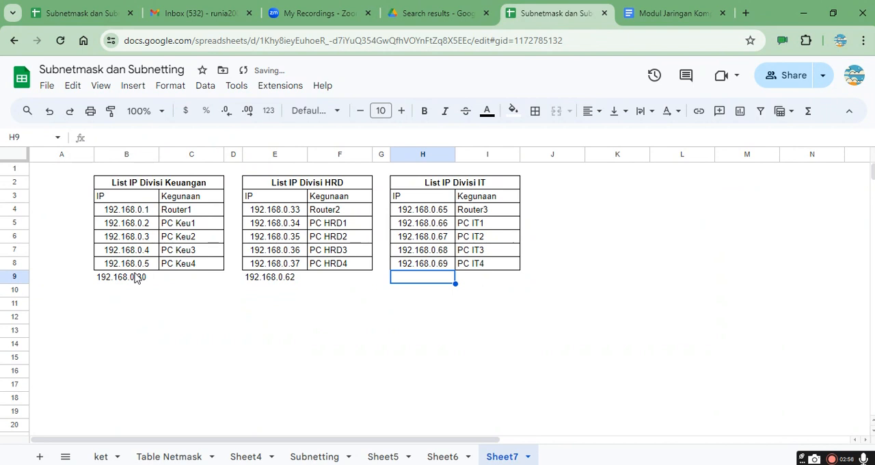
type("192.")
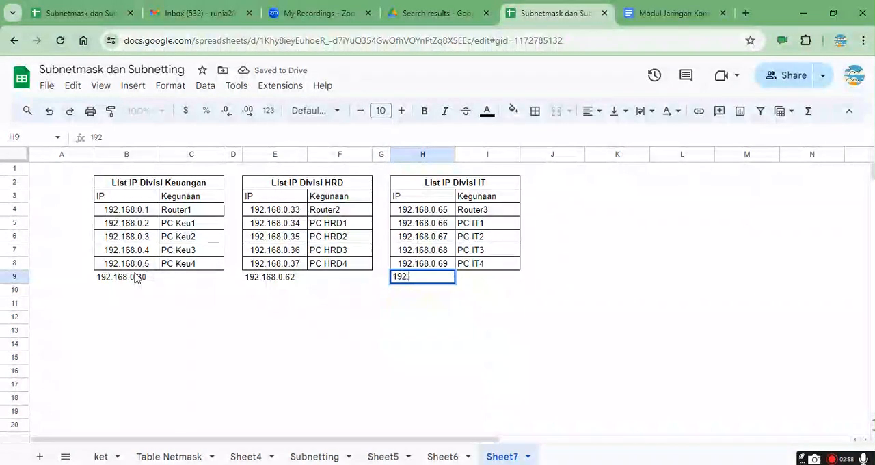
type("168")
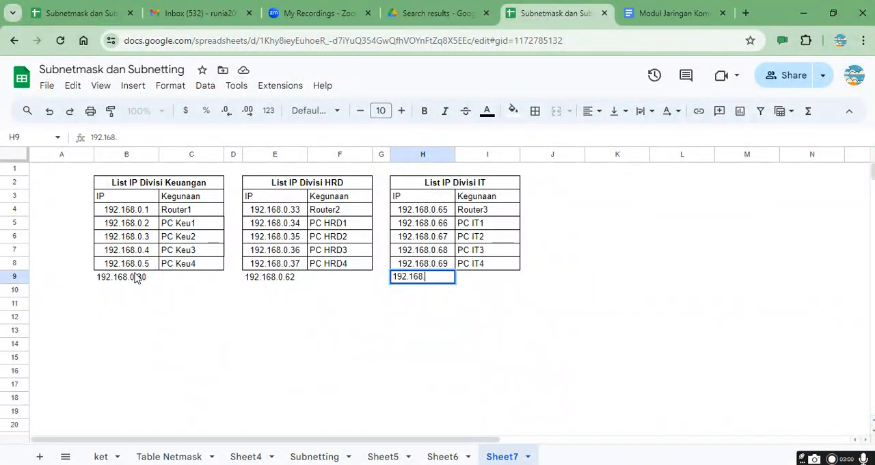
type(".")
type("0")
type("5")
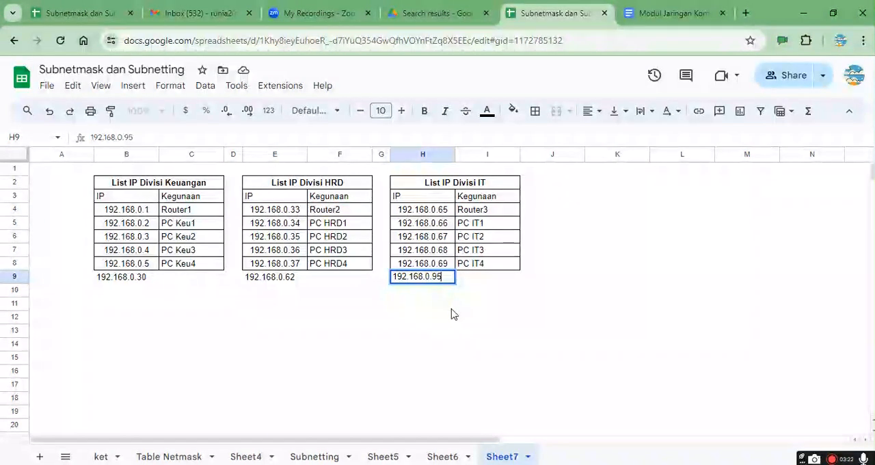
key("Return")
Step: Prefix the range-end address in cell B9, below the Divisi Keuangan list, with "s/d" so it reads "s/d 192.168.0.30"
key("Up")
key("Right")
key("Left")
key("Left")
key("Left")
key("Left")
key("Left")
key("Left")
key("Left")
key("Up")
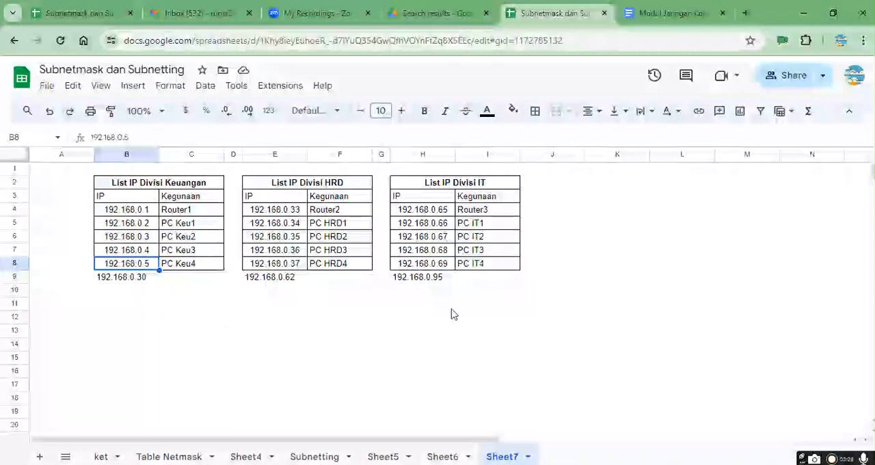
key("Down")
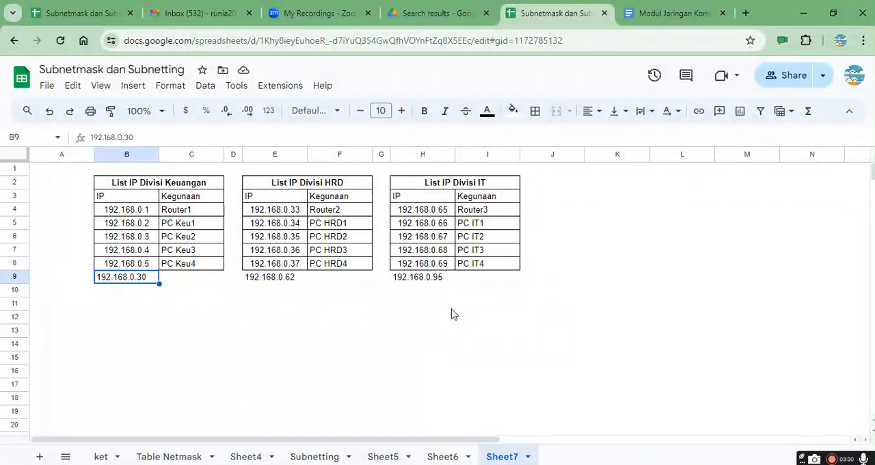
key("Return")
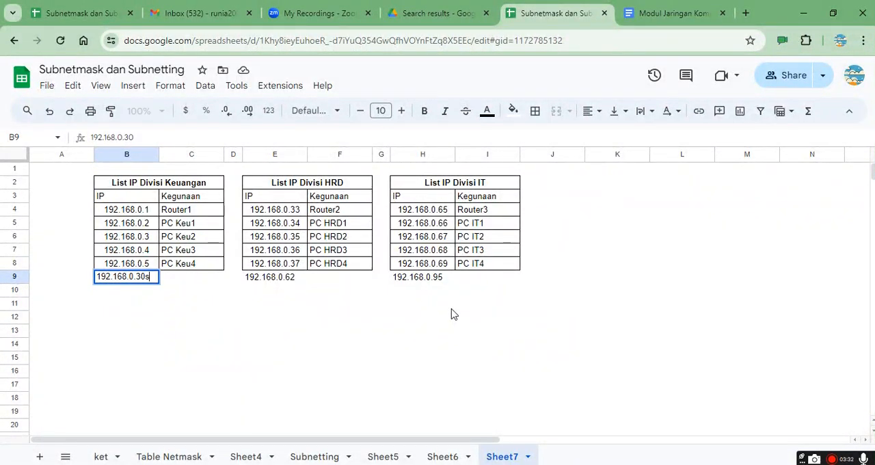
key("Home")
type("s/d")
key("Return")
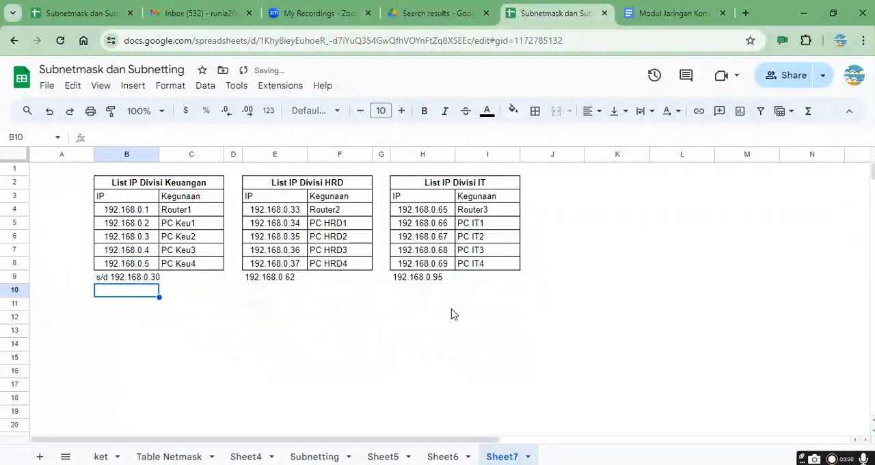
Step: Look over the Keuangan and HRD lists on Sheet7, from the range-end addresses in row 9 up to the router row
key("Up")
key("Up")
key("Up")
key("Down")
key("Down")
key("Right")
key("Right")
key("Right")
key("Right")
key("Left")
key("Left")
key("Left")
key("Left")
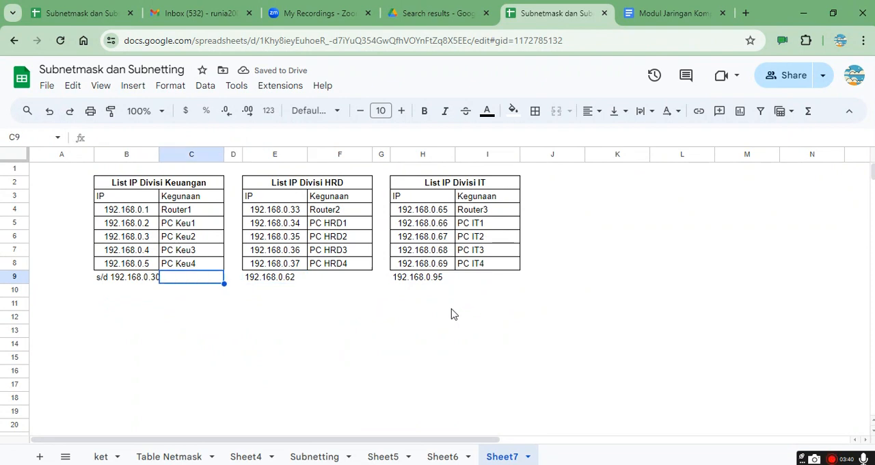
key("Up")
key("Up")
key("Up")
key("Up")
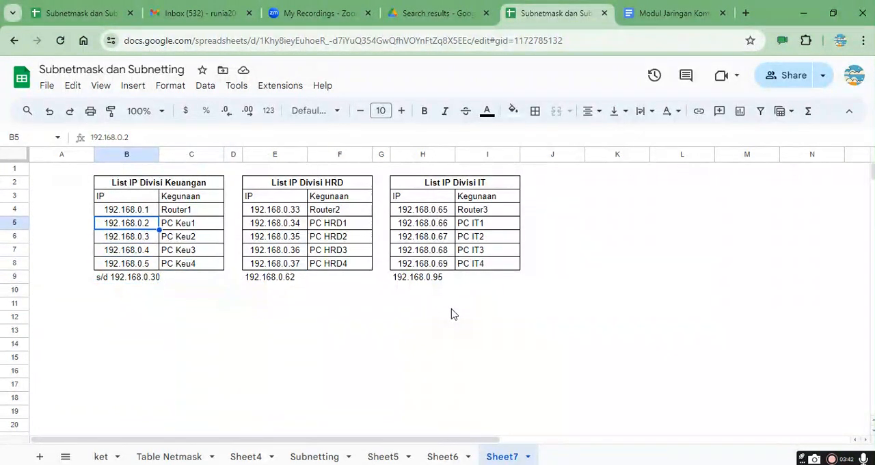
key("Right")
key("Right")
key("Right")
key("Right")
key("Up")
key("Up")
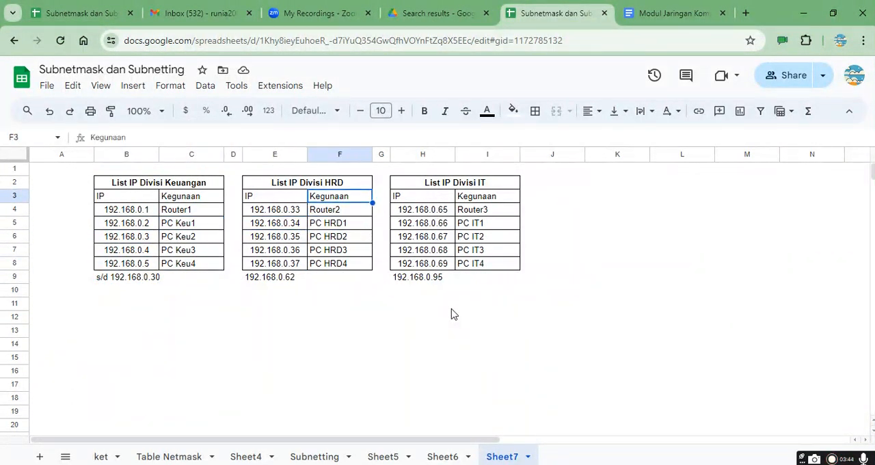
key("Down")
key("Left")
key("Left")
key("Left")
key("Left")
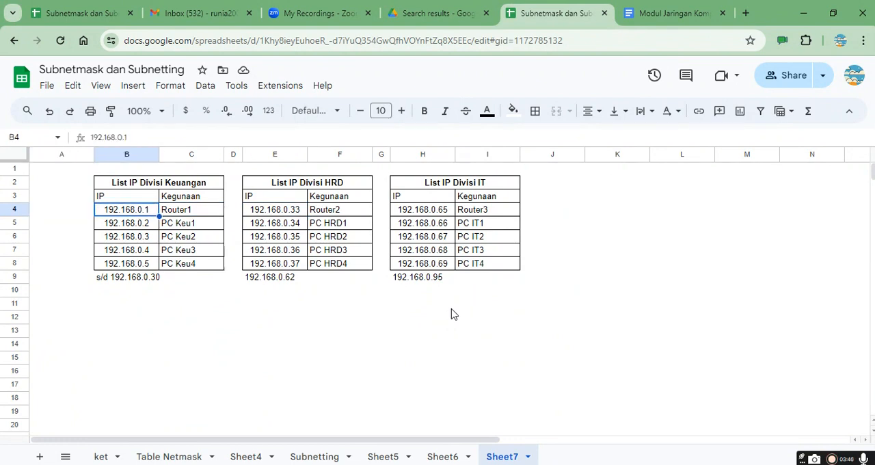
Step: Compare the router addresses and their Kegunaan entries in row 4 across the Keuangan, HRD and IT lists
key("Right")
key("Right")
key("Right")
key("Right")
key("Right")
key("Right")
key("Right")
key("Left")
key("Left")
key("Left")
key("Left")
key("Left")
key("Left")
key("Left")
key("Right")
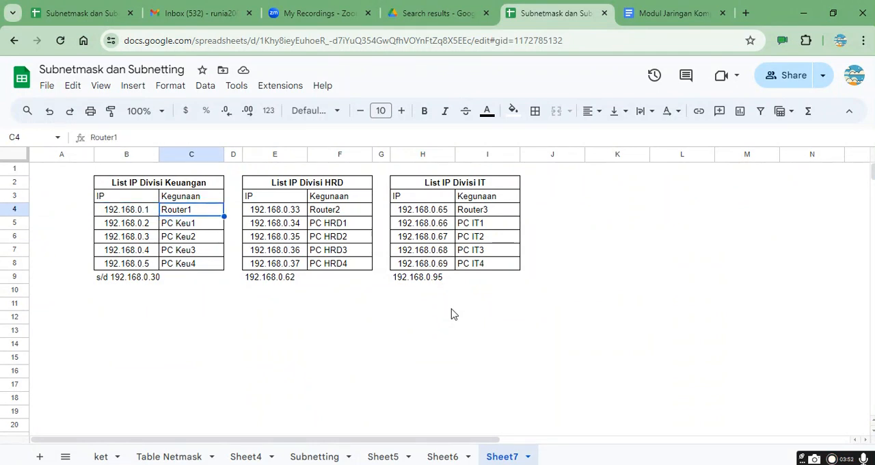
key("Left")
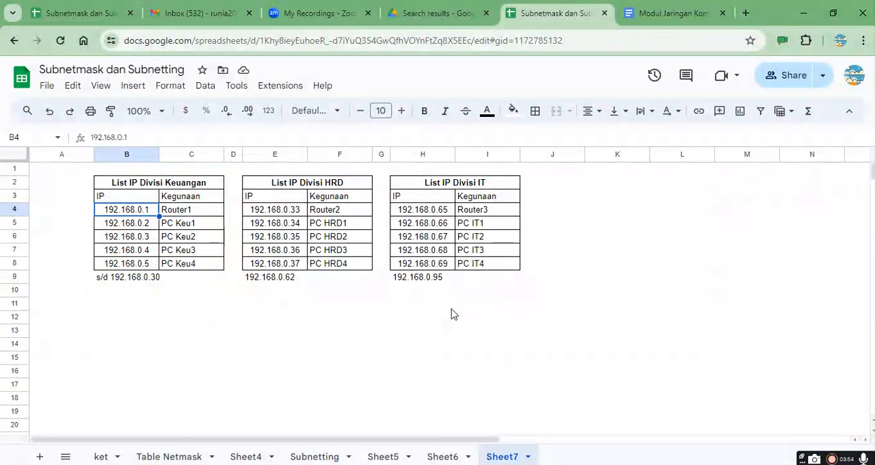
key("Right")
key("Right")
key("Right")
key("Right")
key("Right")
key("Right")
key("Right")
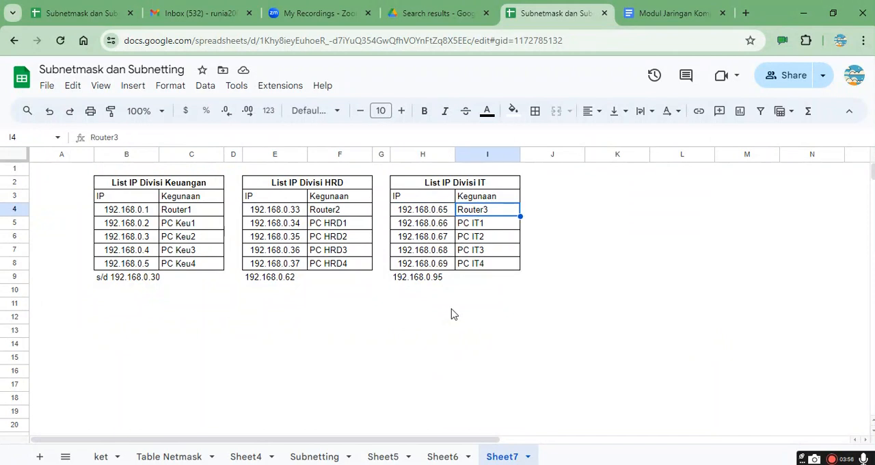
key("Left")
key("Left")
key("Left")
key("Left")
key("Left")
key("Left")
key("Left")
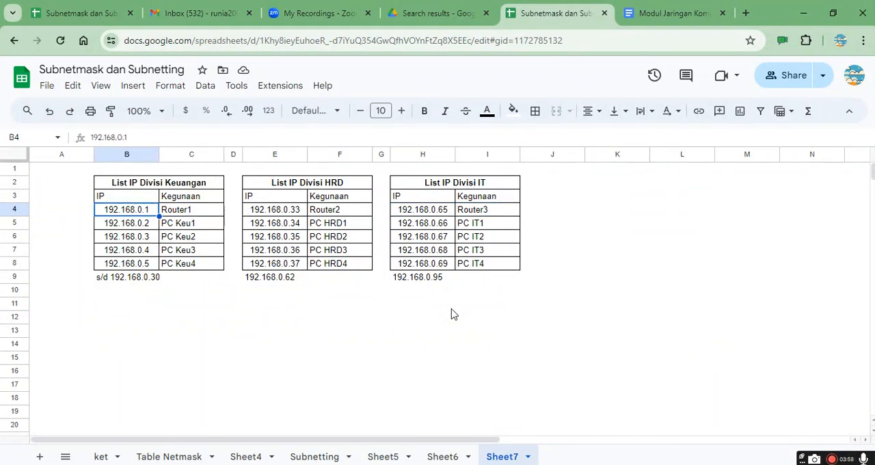
Step: Check the Keuangan IP column from the router to the last PC, plus the Router2 and Router3 entries with their addresses
key("Down")
key("Down")
key("Down")
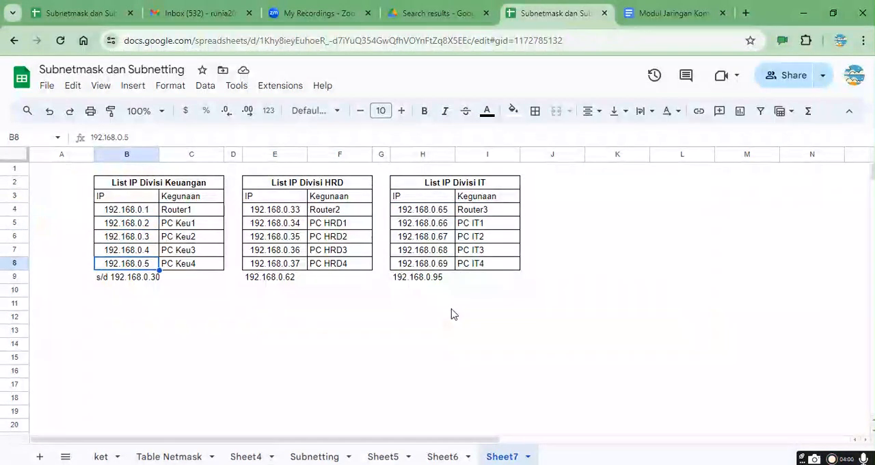
key("Up")
key("Up")
key("Up")
key("Up")
key("Down")
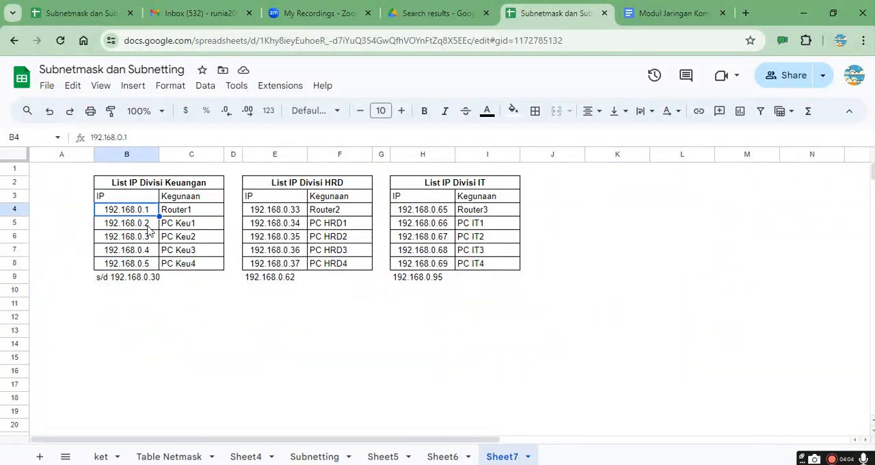
left_click(291, 211)
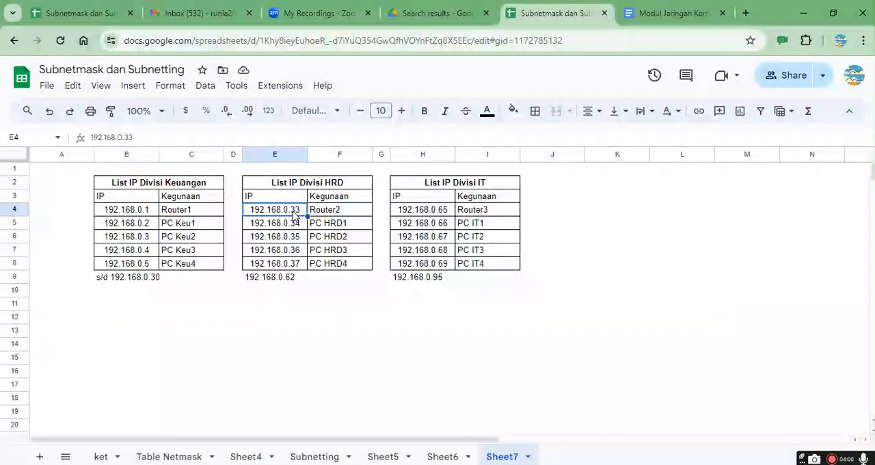
left_click(344, 215)
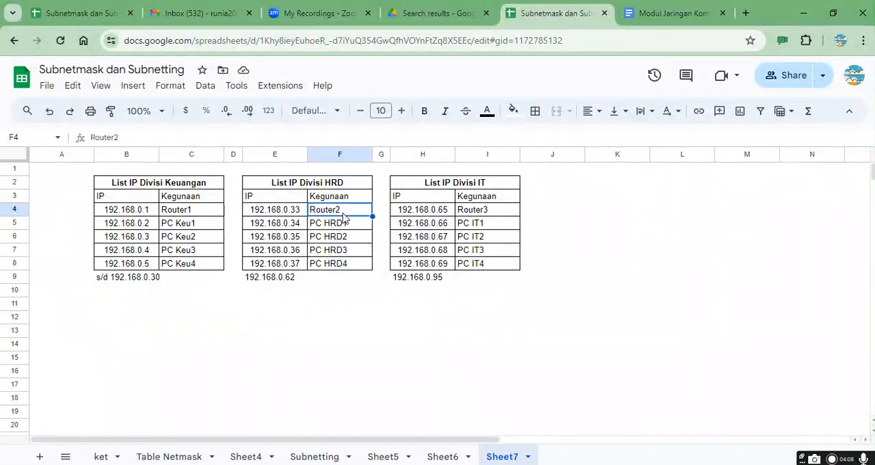
left_click(453, 214)
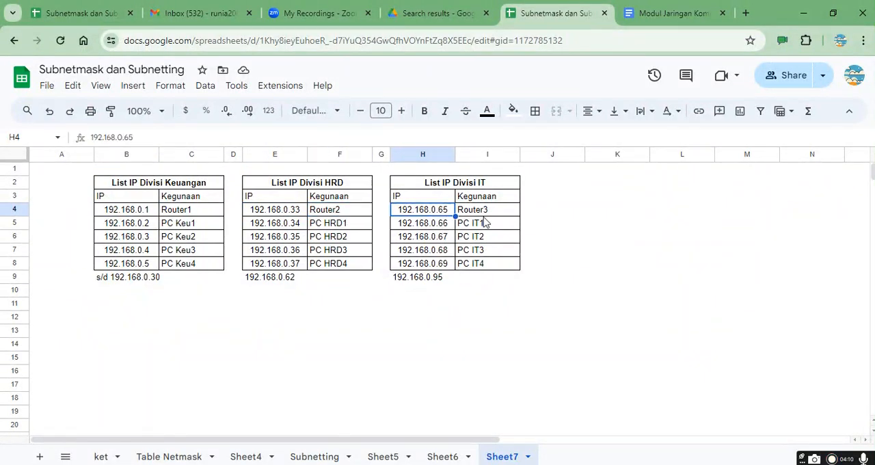
left_click(496, 217)
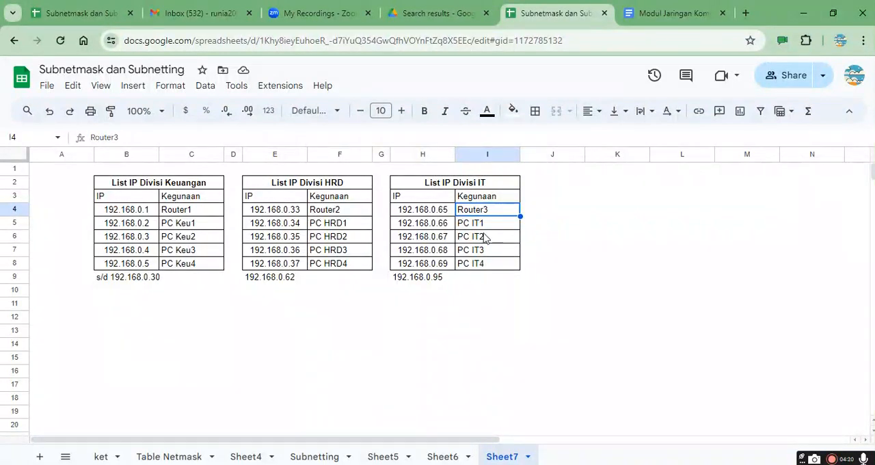
Step: Examine which addresses are assigned to the PCs in the Keuangan, HRD and IT lists, focusing on PCs 1 to 3
left_click(150, 225)
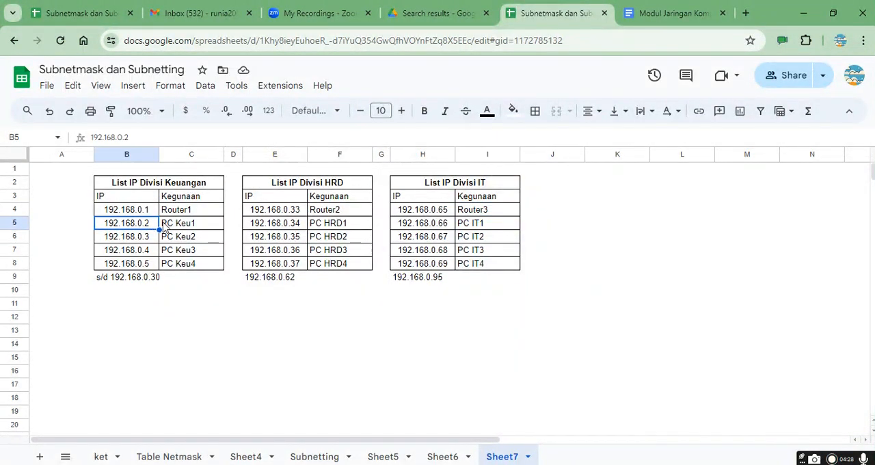
left_click(175, 228)
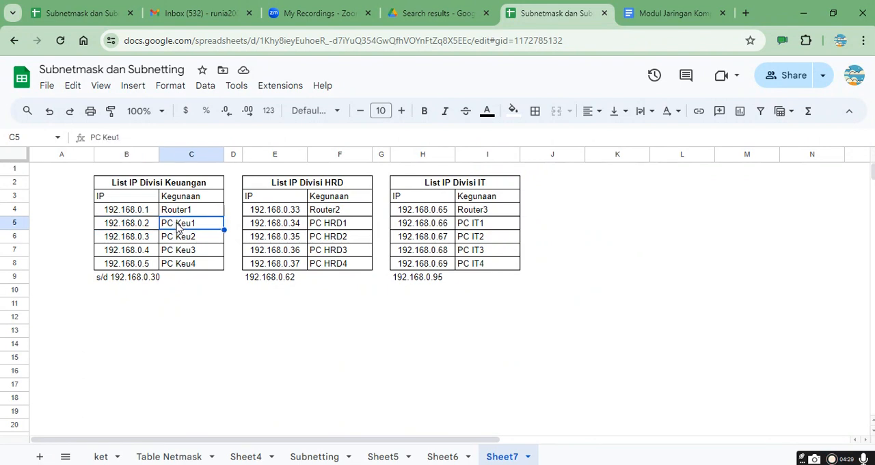
left_click(125, 223)
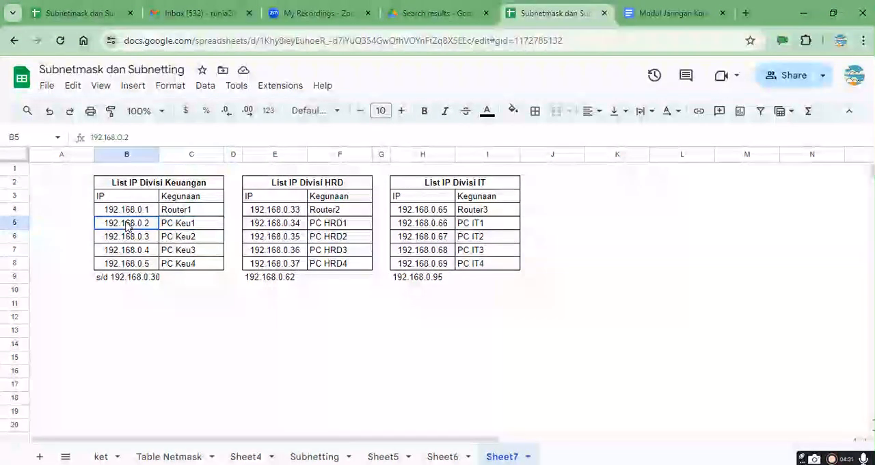
left_click(155, 266)
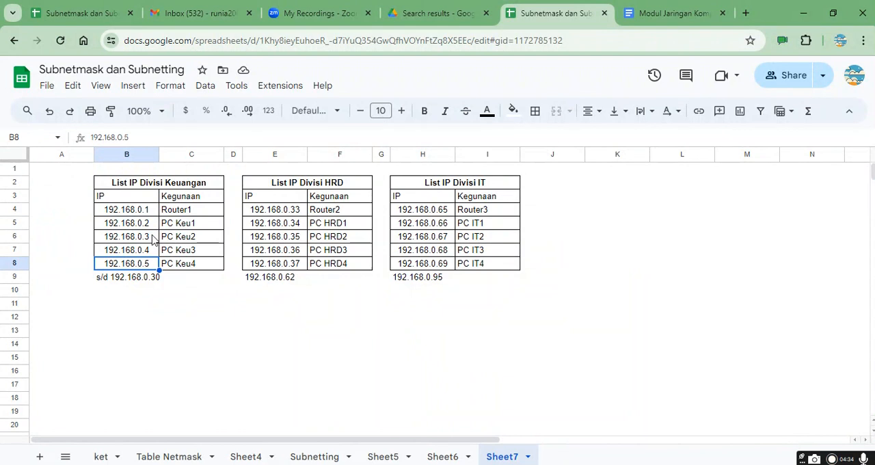
left_click(151, 211)
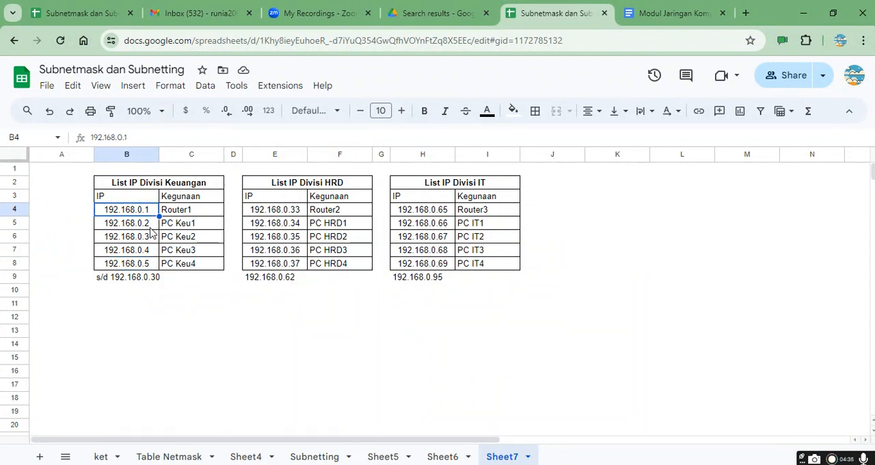
left_click(152, 226)
left_click(152, 239)
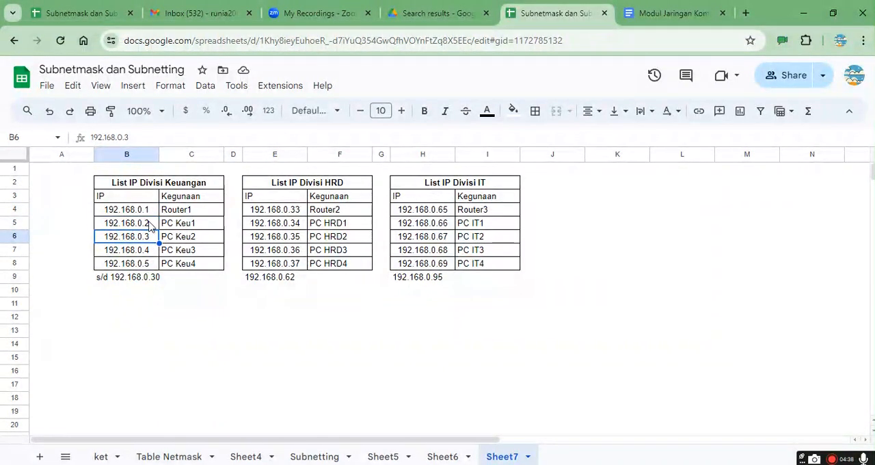
left_click(200, 226)
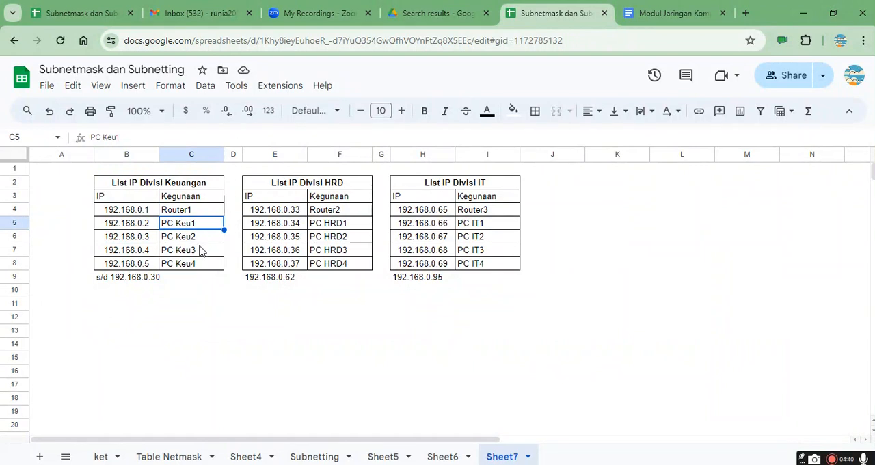
left_click(199, 251)
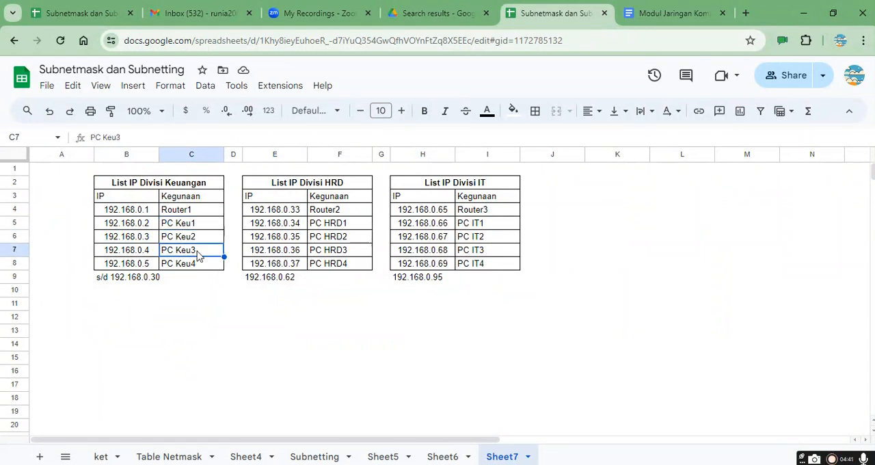
left_click(321, 226)
left_click(342, 251)
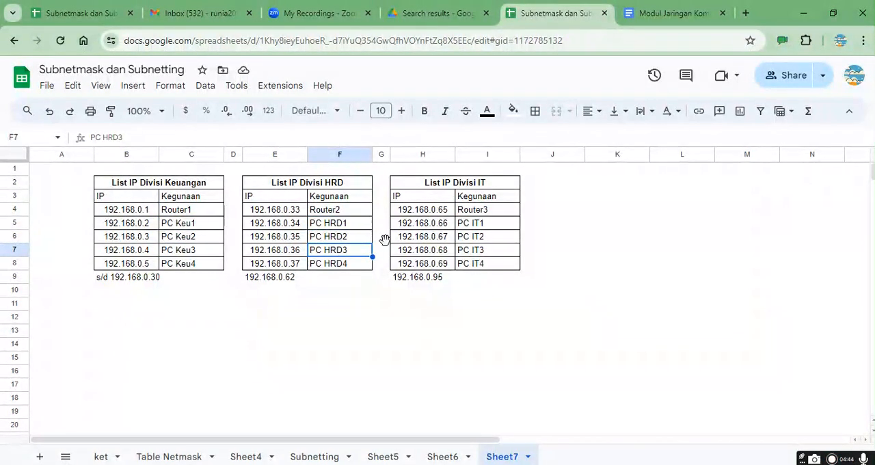
left_click(480, 225)
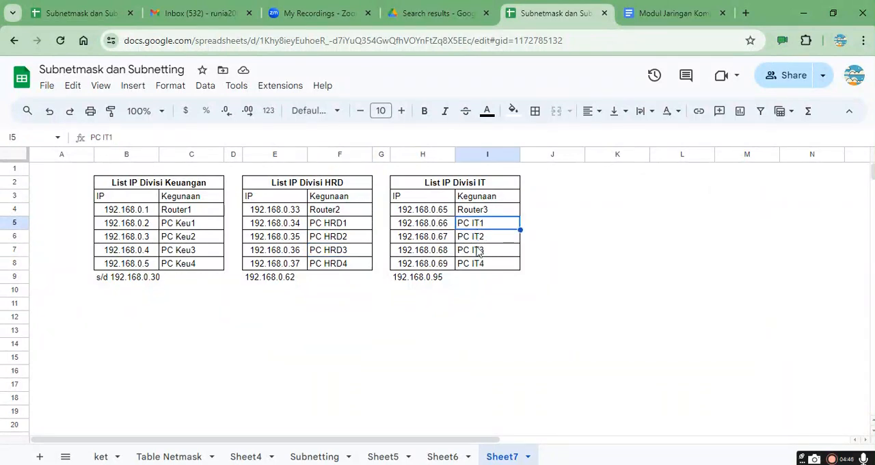
left_click(479, 251)
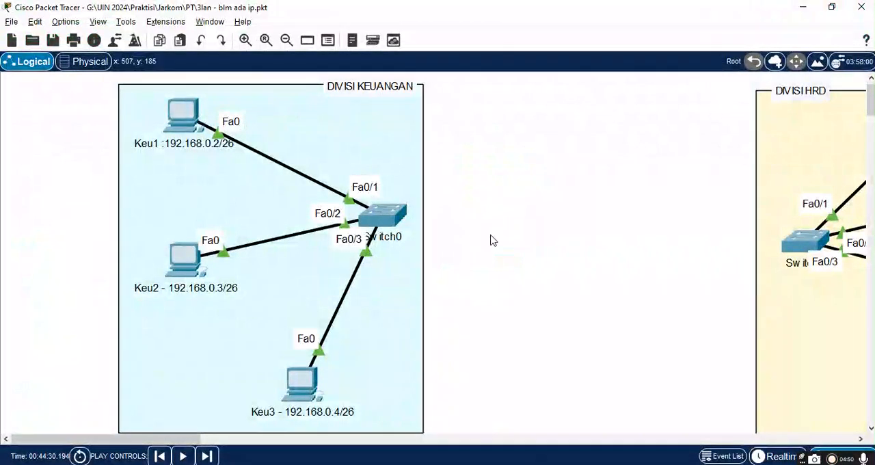
Step: Switch from Packet Tracer back to the Google Sheets spreadsheet and check the Keuangan addresses in cells B4 to B7
left_click(497, 464)
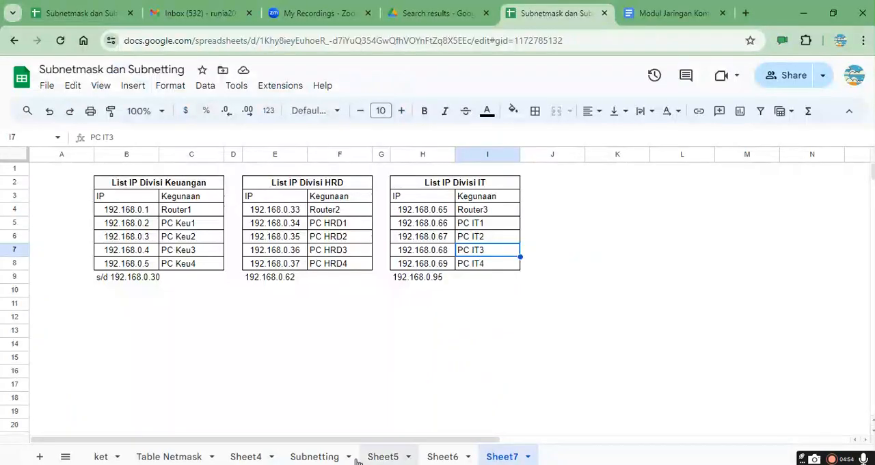
left_click(150, 214)
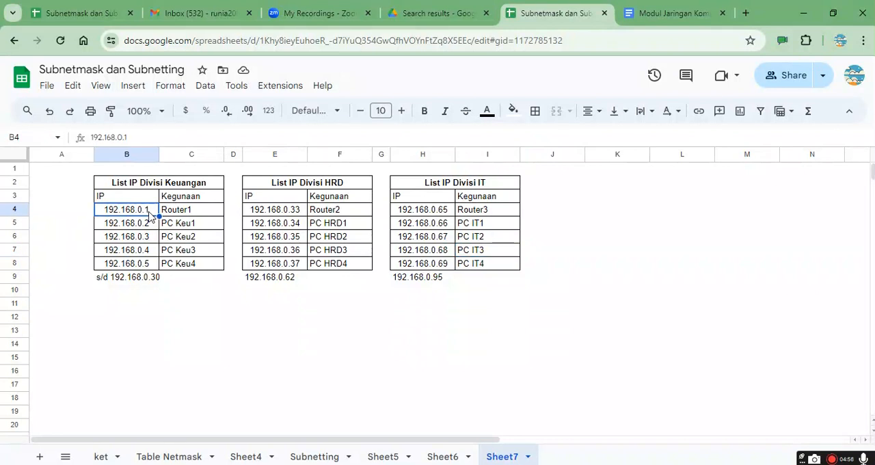
left_click(155, 227)
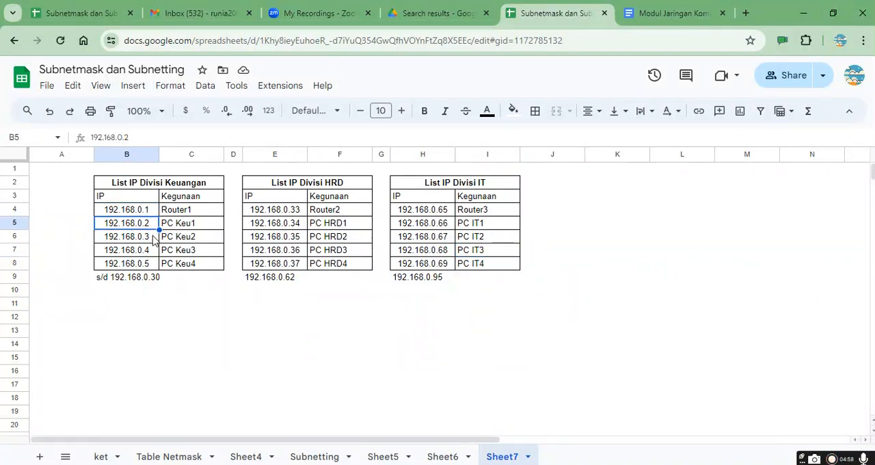
left_click(154, 239)
left_click(154, 252)
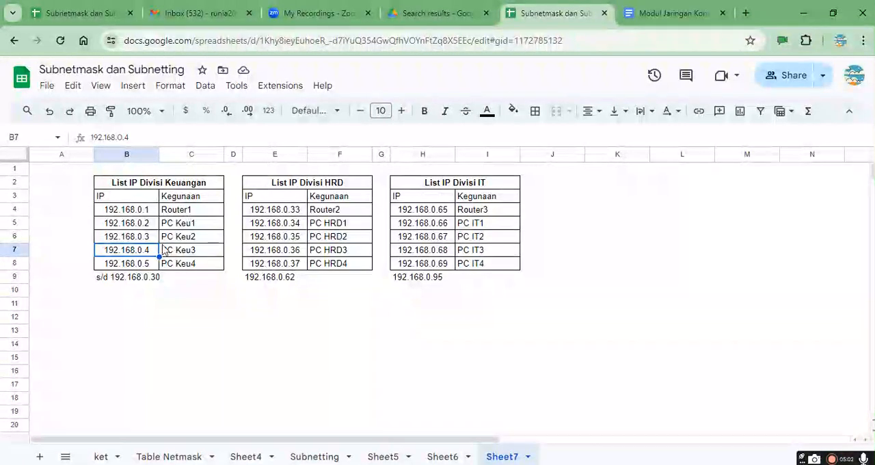
Step: Enter the prefix length /27 in cell B10, below the Keuangan list's range end
left_click(168, 287)
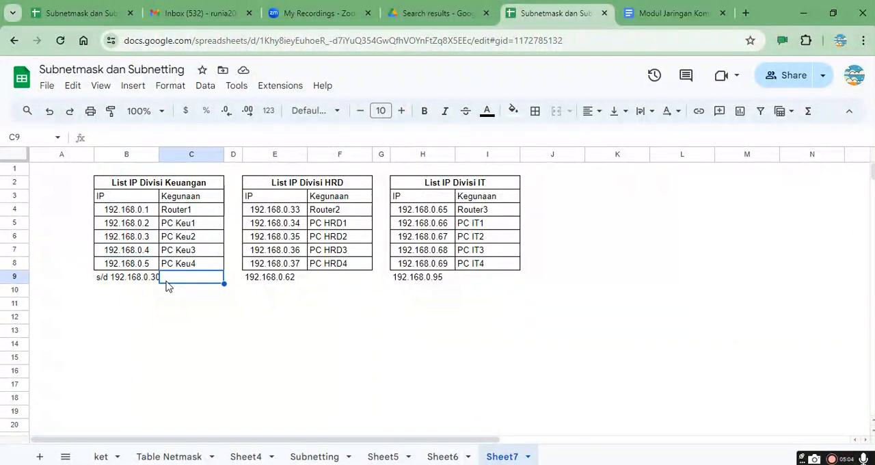
left_click(132, 295)
type("/")
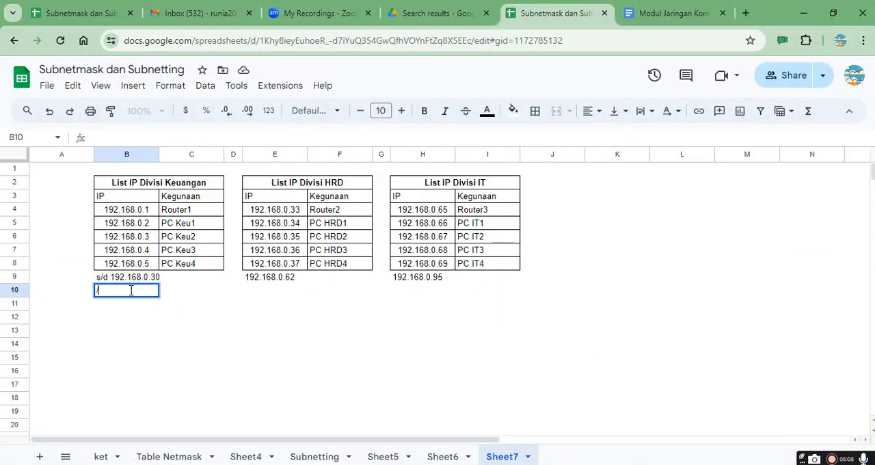
type("27")
key("Return")
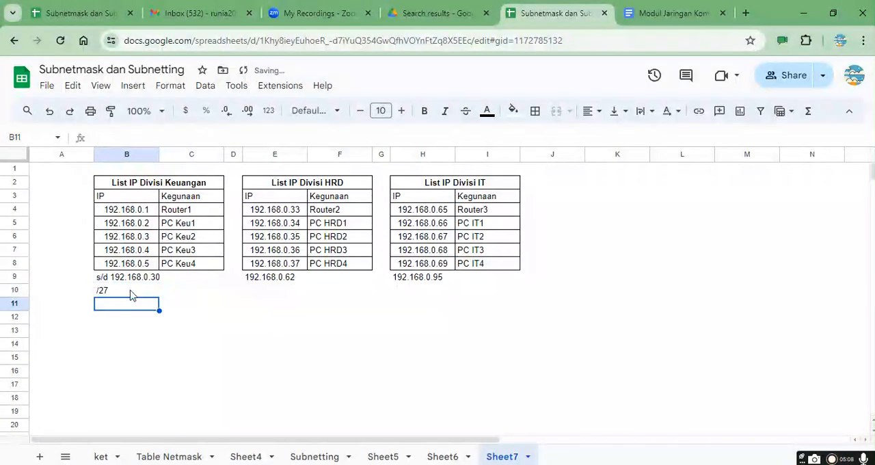
Step: Enter the subnet mask 255.255.255.224 in cell B11 under the prefix length
type("255")
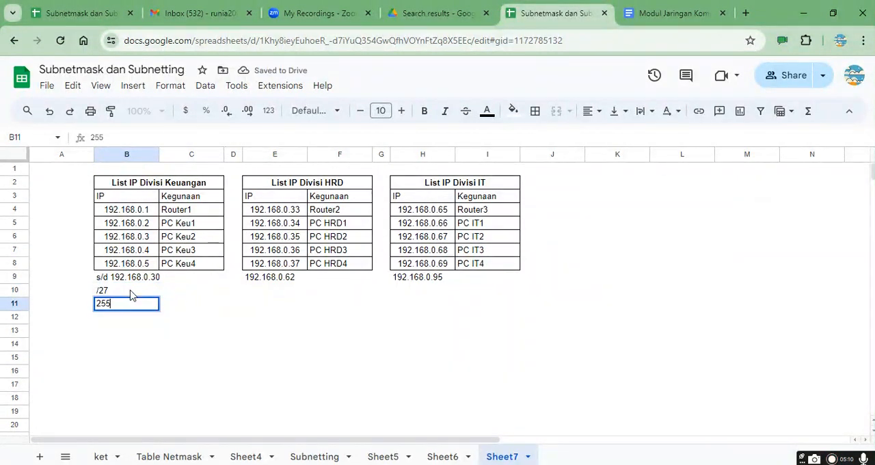
type(".255.255.224")
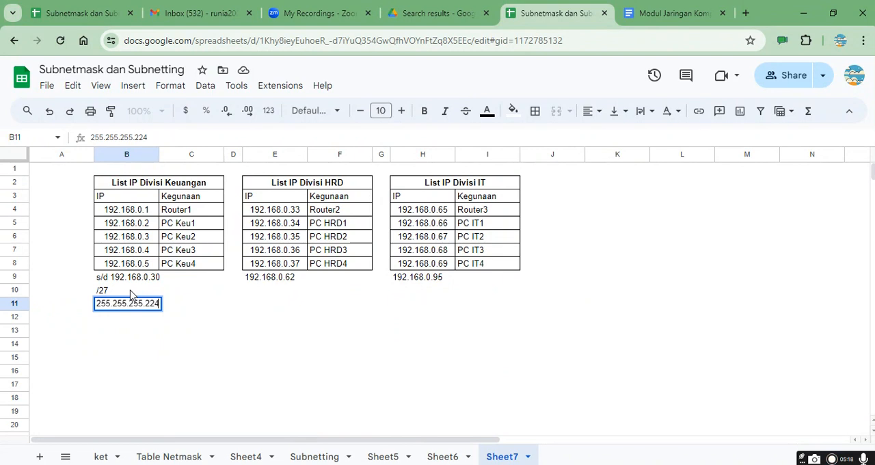
key("Return")
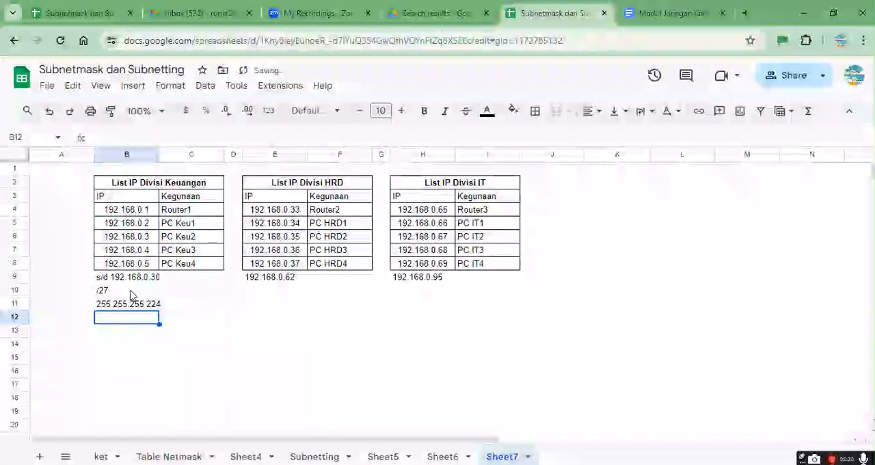
Step: Calculate =256-32 in cell B12 to check the mask's last octet, and clear the cell
type("=2")
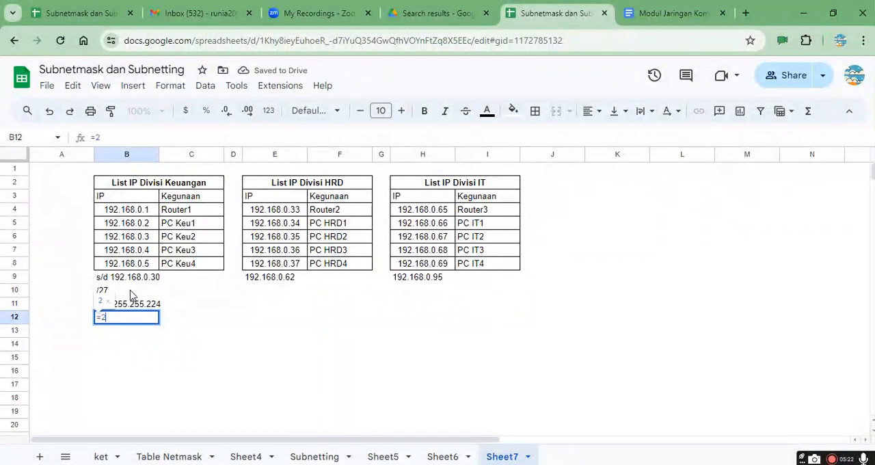
type("56-32")
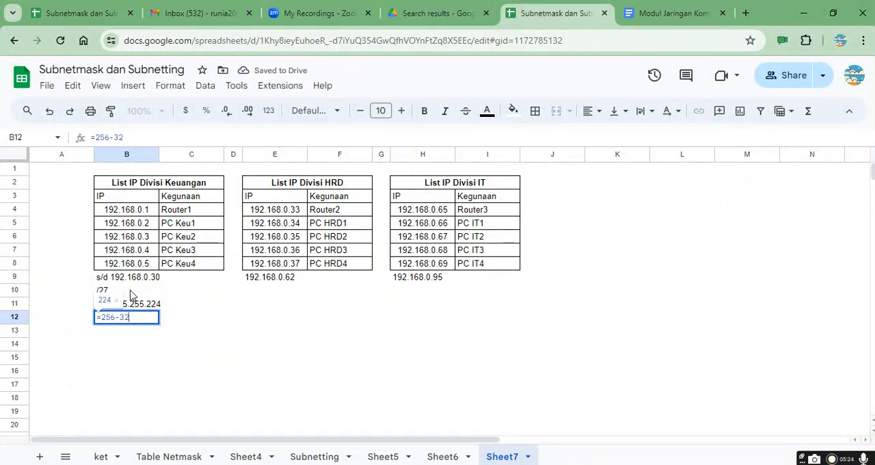
key("Return")
key("Up")
key("Delete")
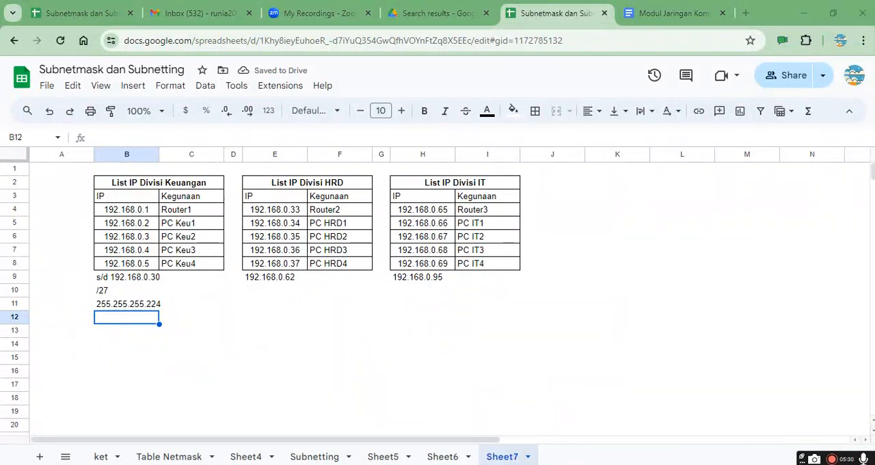
Step: Switch to Packet Tracer and relabel the first two Keuangan PCs as "Keu1 :192.168.0.2/27" and "Keu2 - 192.168.0.3/27"
key("alt+Tab")
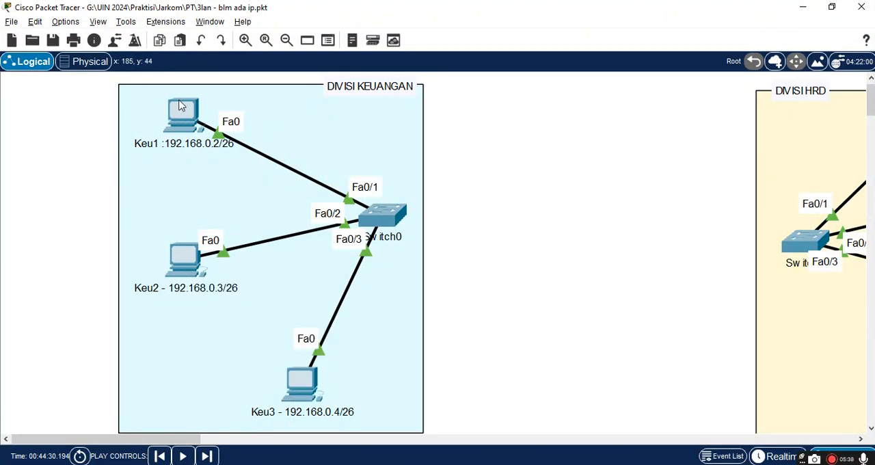
mouse_move(183, 123)
left_click(180, 143)
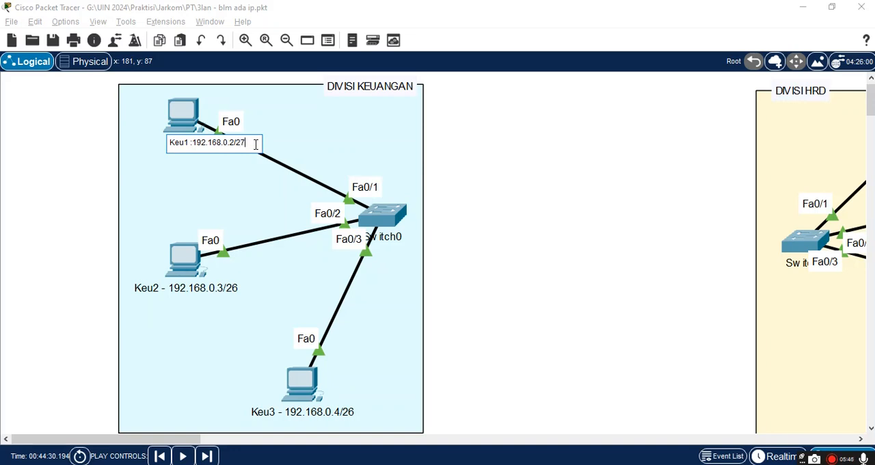
left_click(203, 288)
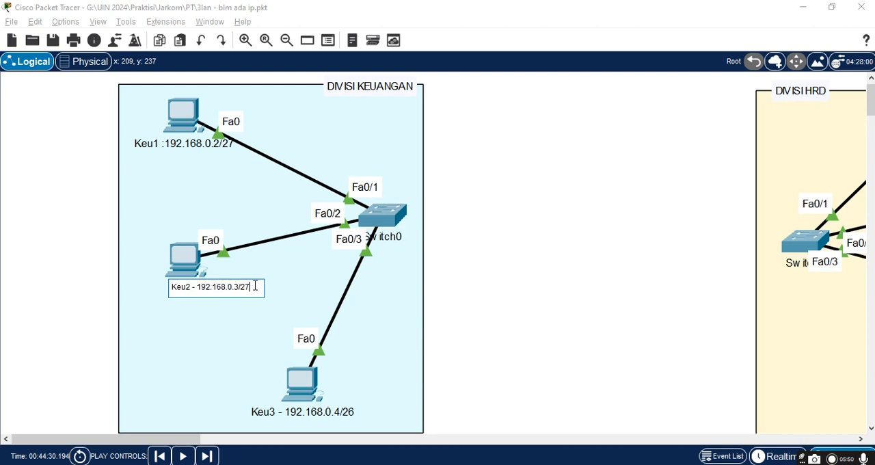
left_click(344, 411)
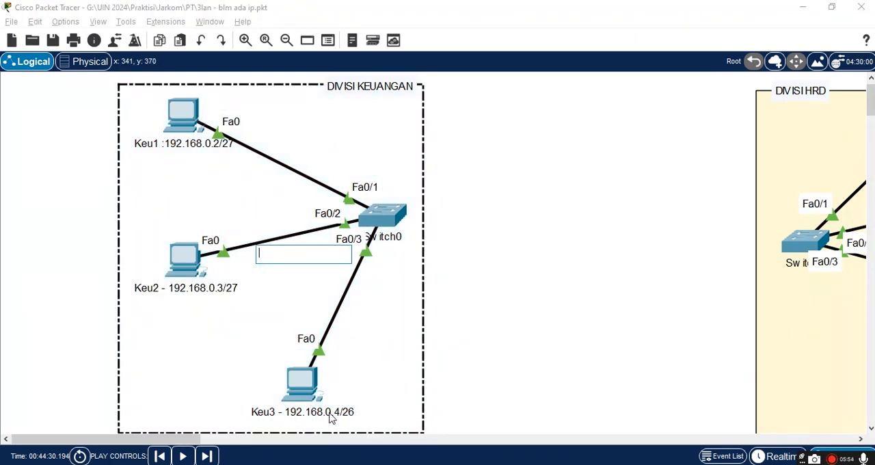
left_click(275, 416)
left_click(275, 416)
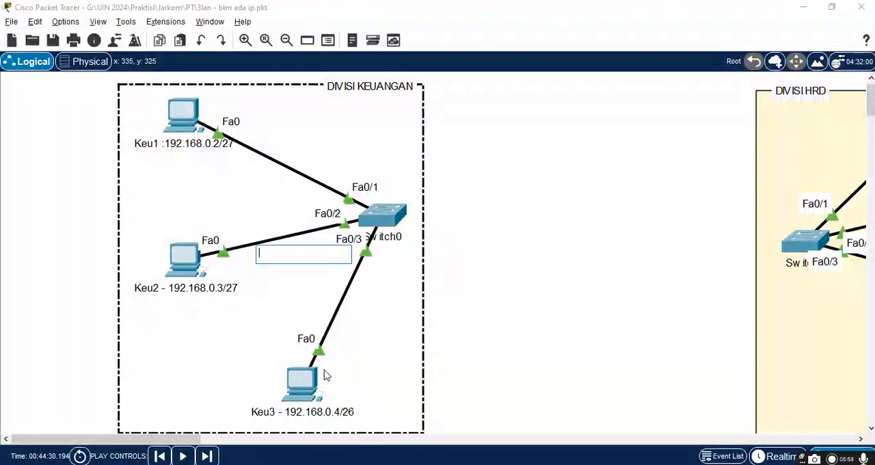
Step: Open the configuration of PC Keu3 and set its display name to "Keu3 - 192.168.0.4/27"
left_click(307, 383)
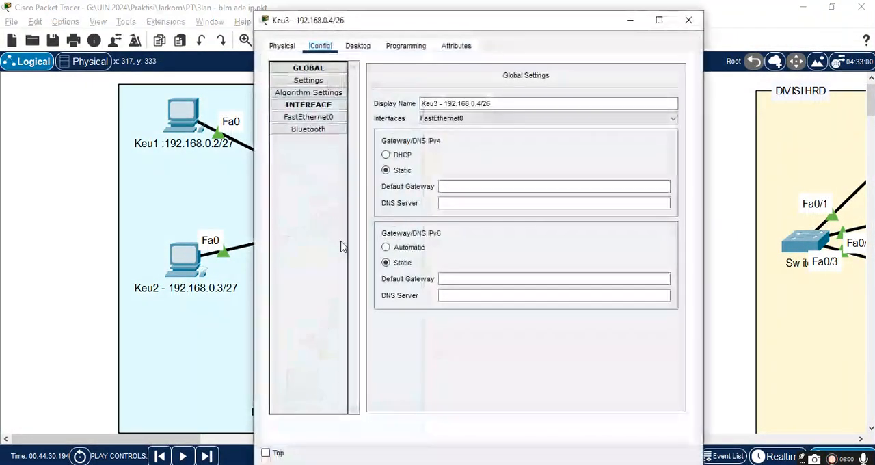
left_click(501, 104)
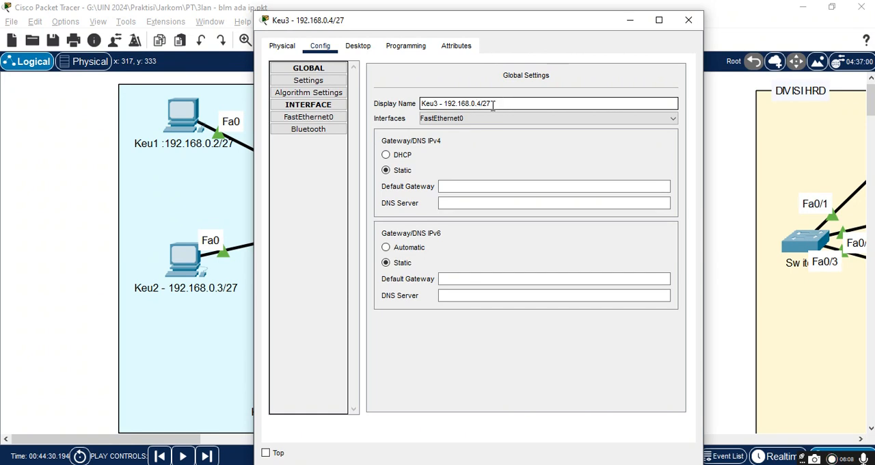
left_click_drag(481, 103, 449, 103)
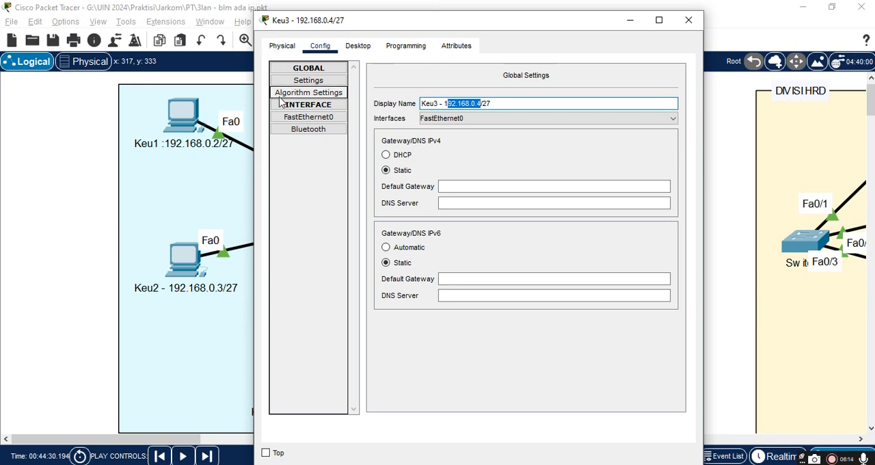
Step: Set the subnet mask of Keu3's FastEthernet0 interface to 255.255.255.224, keeping the IPv4 address 192.168.0.4
left_click(309, 119)
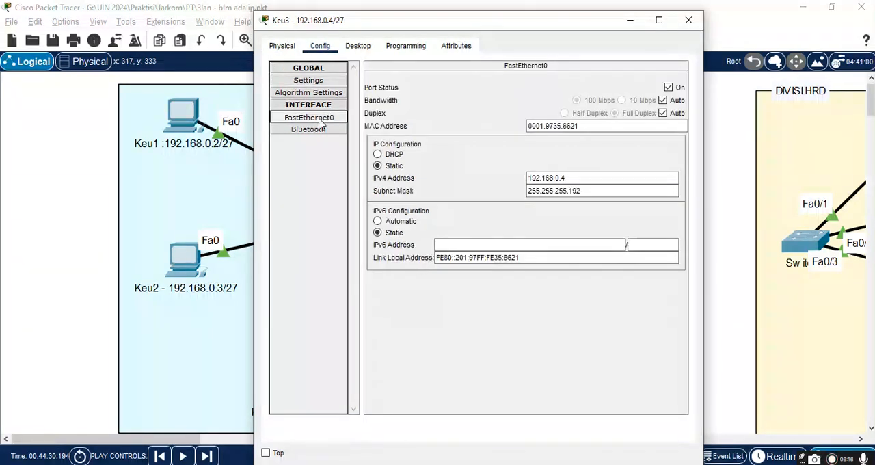
left_click(574, 178)
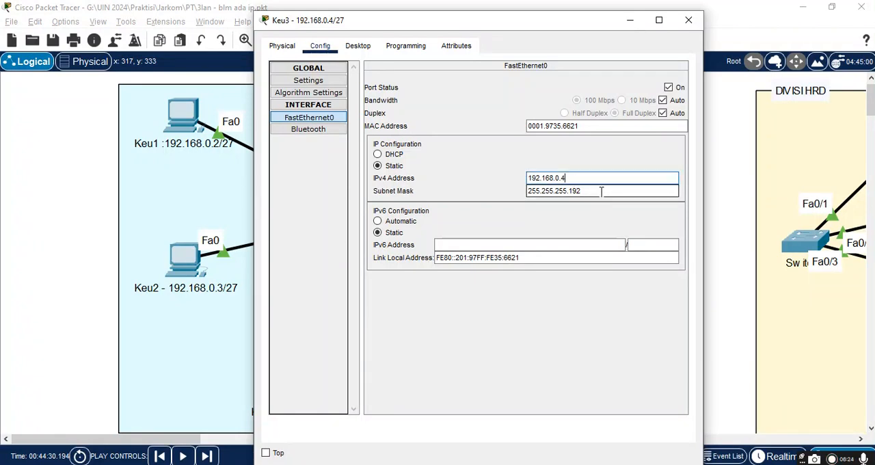
left_click(585, 191)
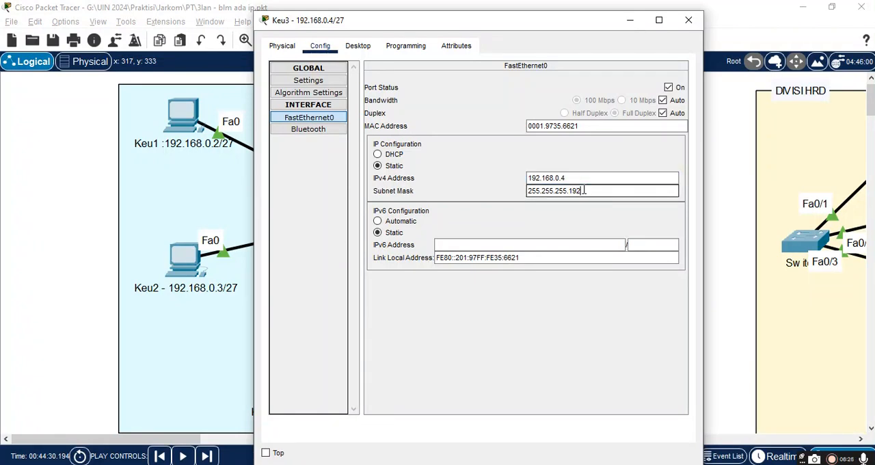
key("BackSpace")
key("BackSpace")
key("BackSpace")
type("224")
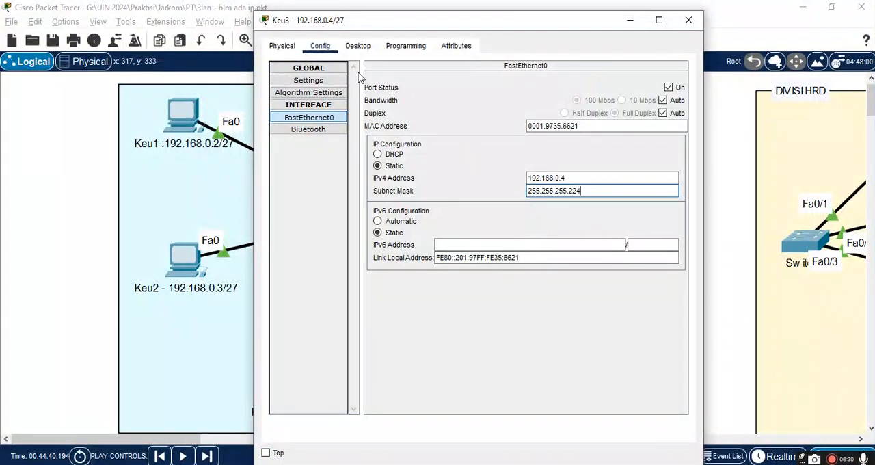
Step: Check Keu3's display name in its global settings and close its configuration window
left_click(313, 69)
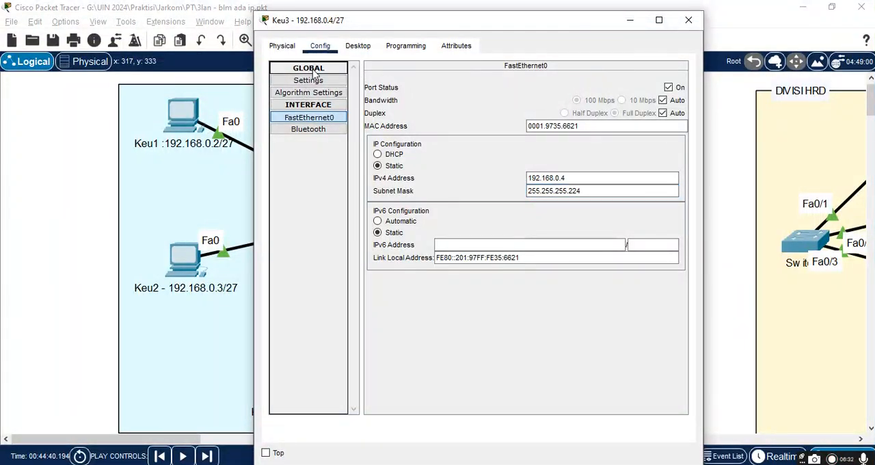
left_click(314, 81)
left_click(314, 69)
left_click(313, 79)
left_click(472, 104)
left_click(495, 104)
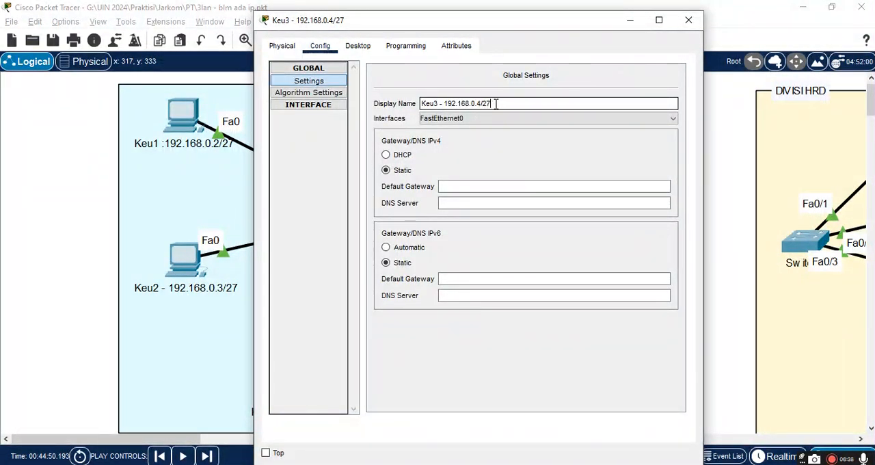
left_click(688, 22)
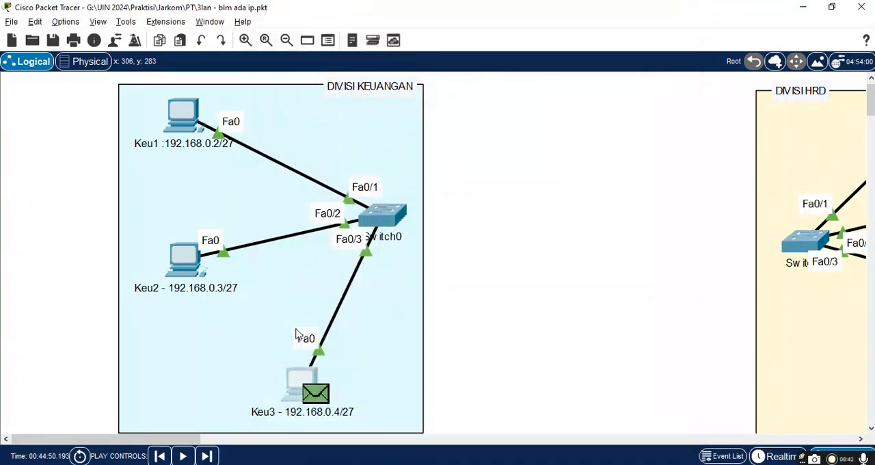
Step: Set the subnet mask of PC Keu2's FastEthernet0 interface to 255.255.255.224 and close its configuration window
left_click(192, 266)
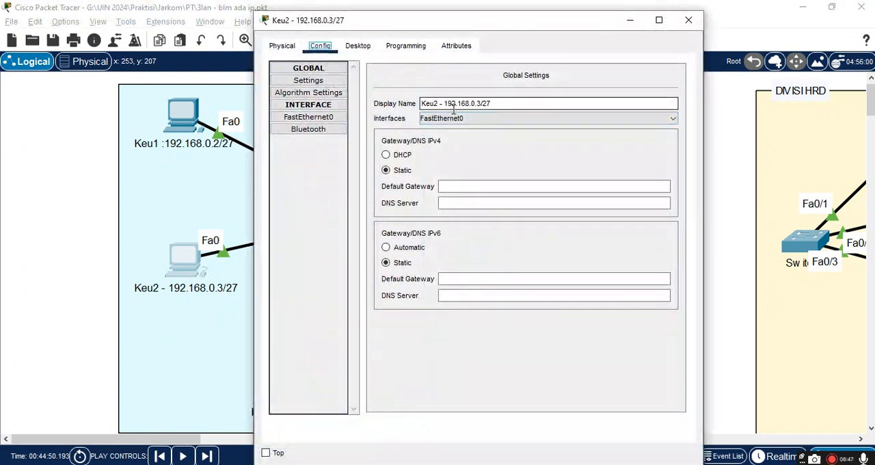
left_click(313, 117)
left_click(602, 190)
key("BackSpace")
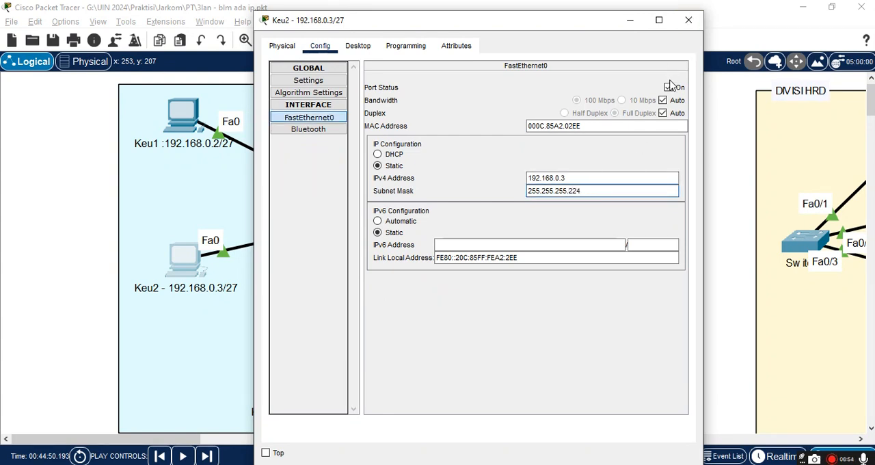
left_click(688, 21)
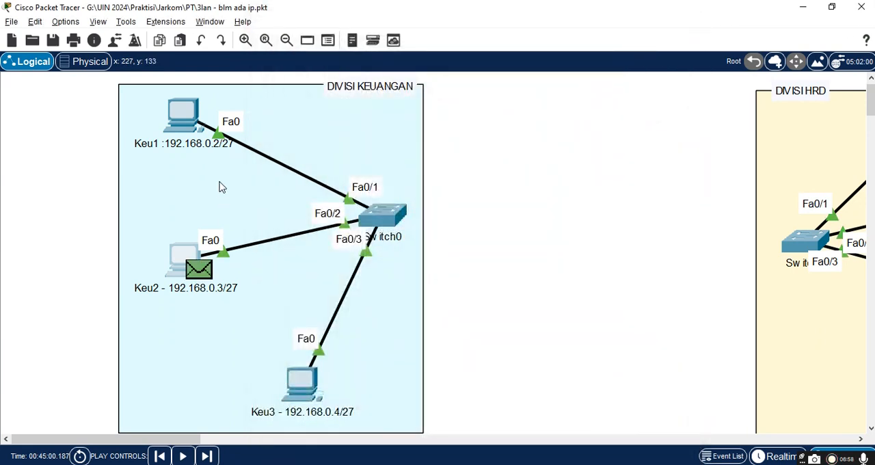
Step: Set the subnet mask of PC Keu1's FastEthernet0 interface to 255.255.255.224 and close its configuration window
left_click(190, 127)
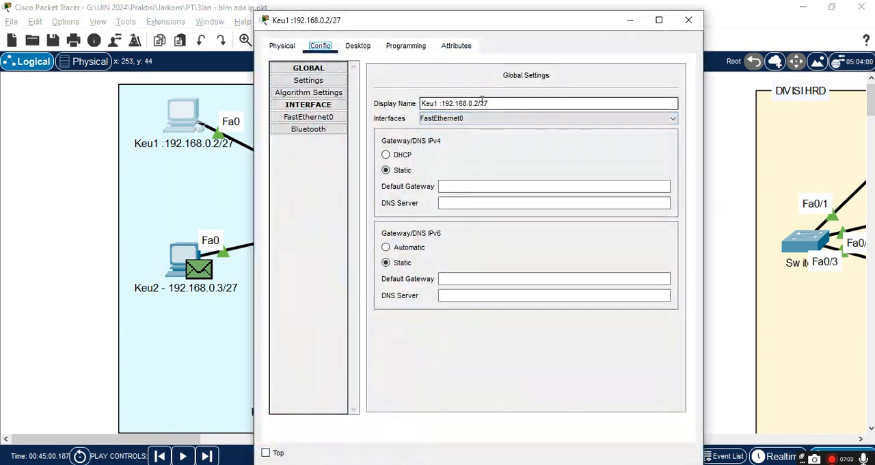
left_click(315, 121)
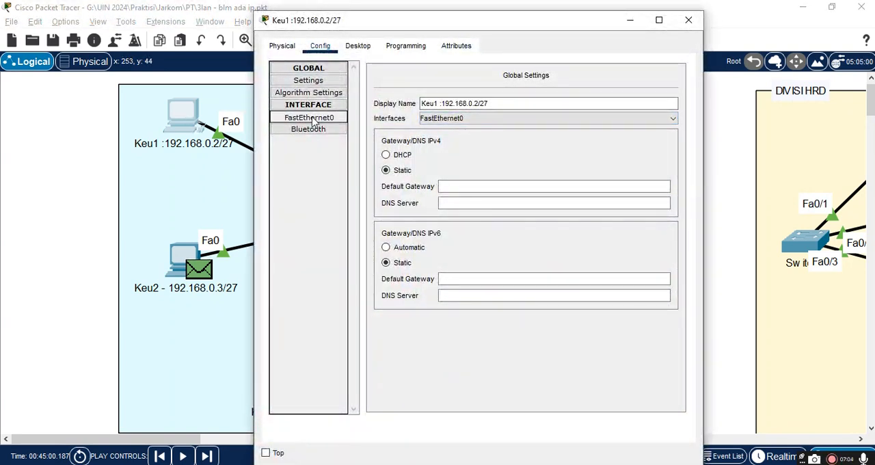
left_click(601, 179)
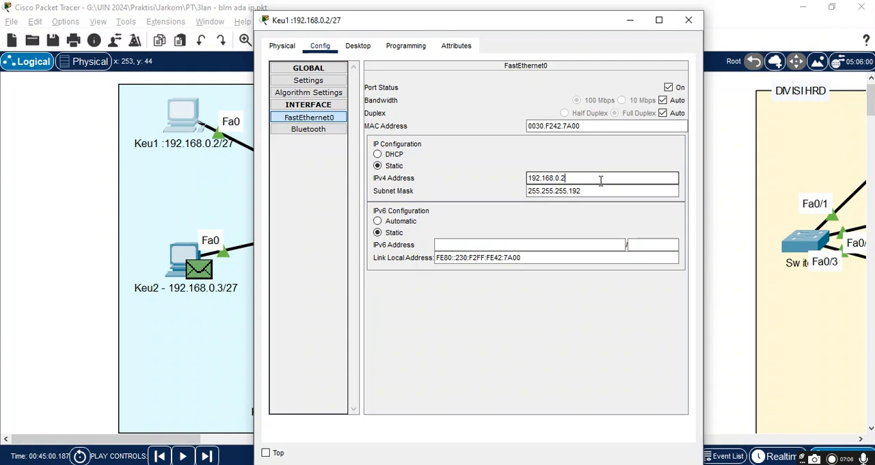
left_click(595, 190)
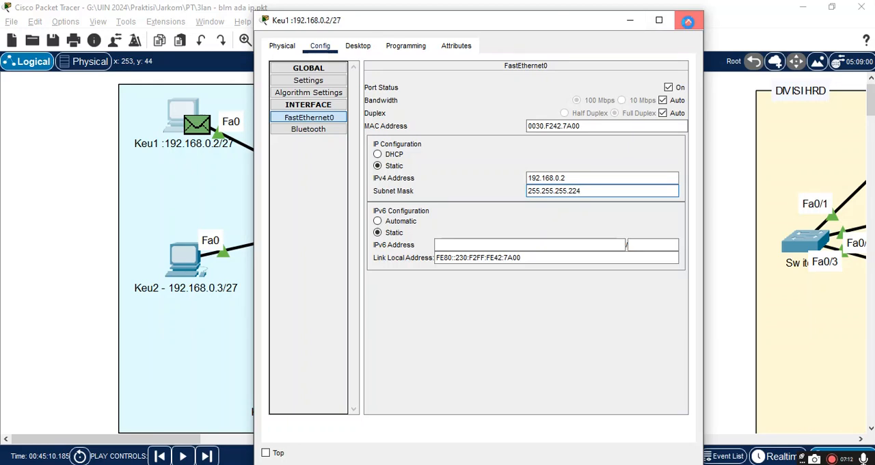
left_click(689, 21)
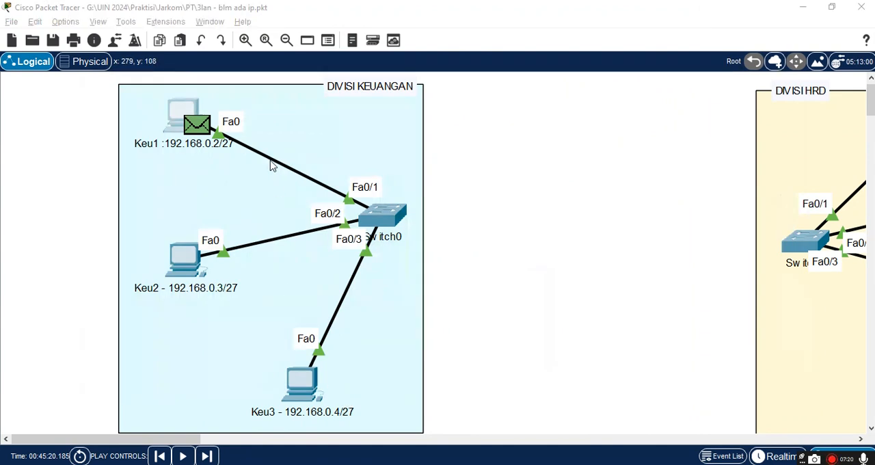
Step: Switch back to the Google Sheets spreadsheet and check the Keuangan router address in B4 and the subnet mask in B11
key("alt+Tab")
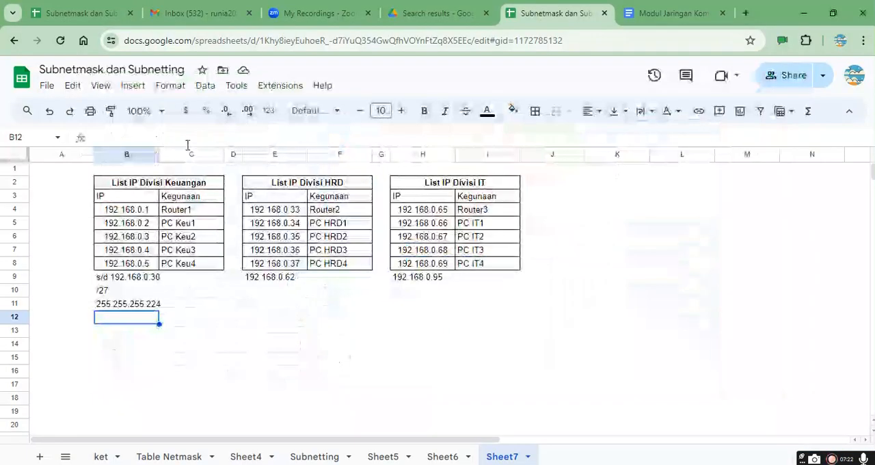
left_click(138, 212)
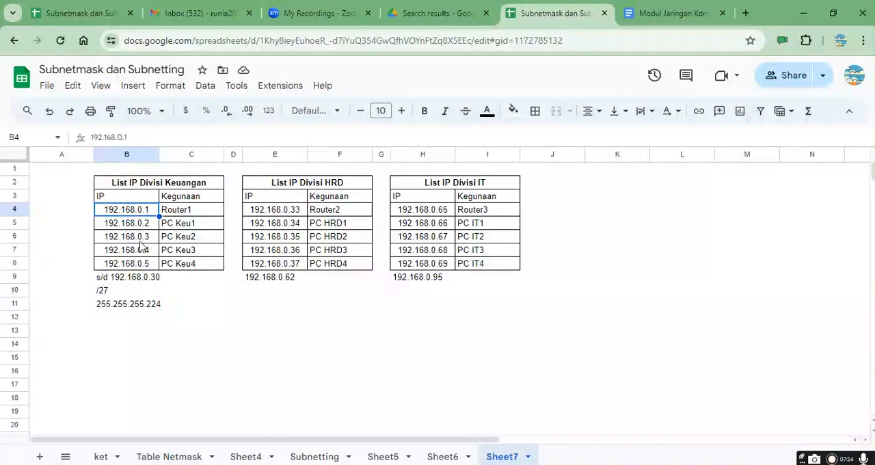
left_click(138, 307)
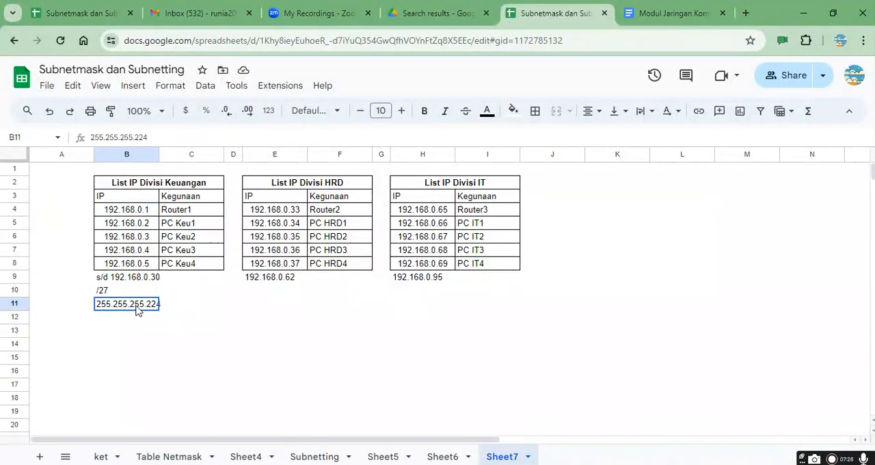
Step: Review the Keuangan range end and subnet mask, and the router and PC addresses in the Keuangan and HRD lists
left_click(146, 281)
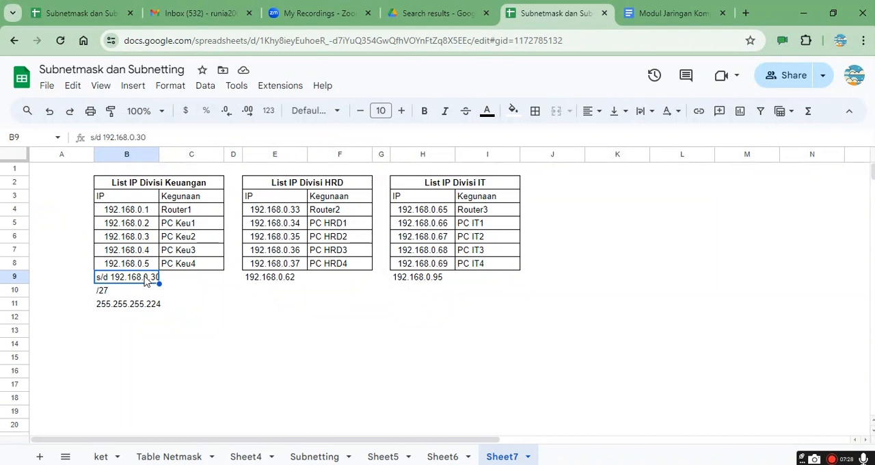
left_click(156, 310)
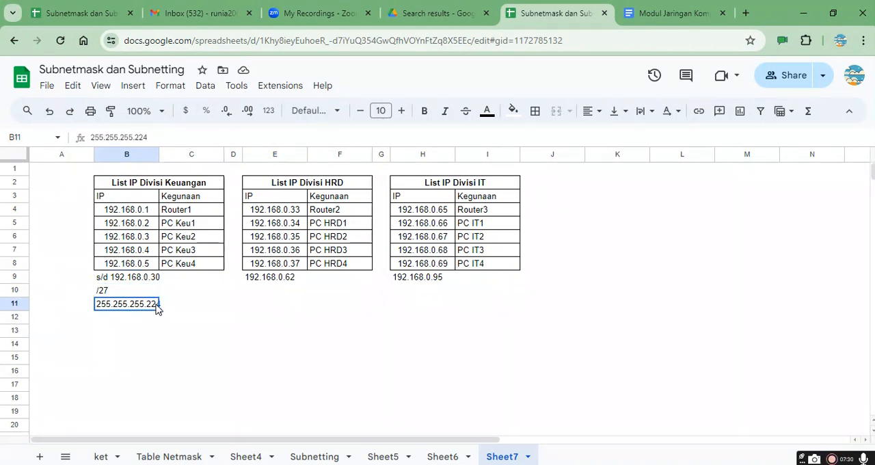
left_click(152, 222)
left_click(145, 213)
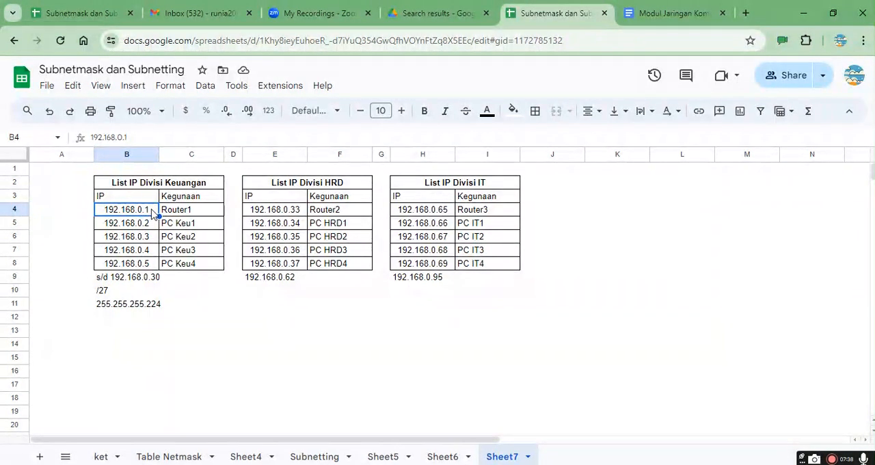
left_click(159, 283)
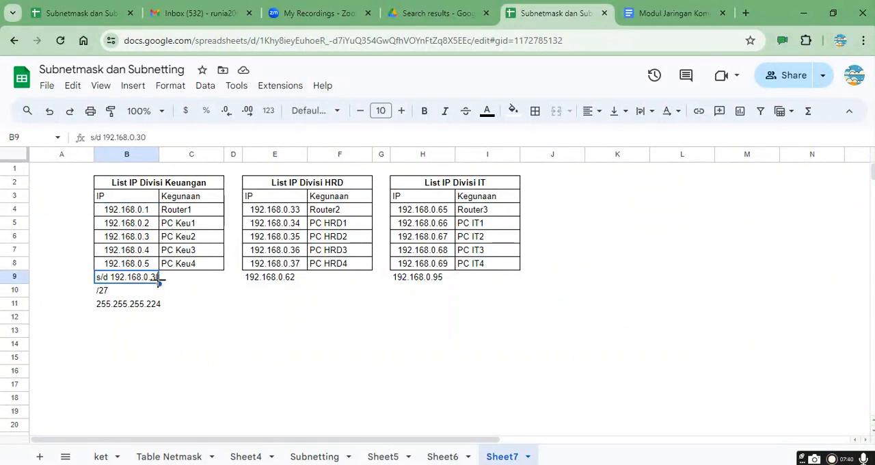
left_click(181, 296)
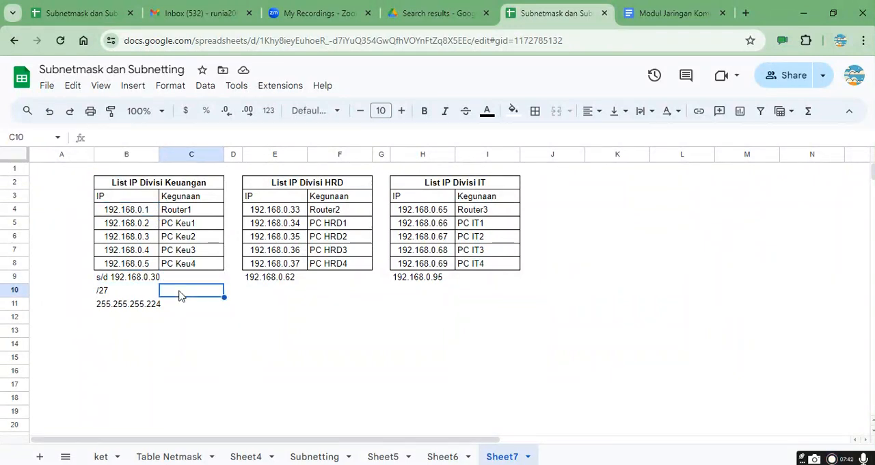
left_click(146, 212)
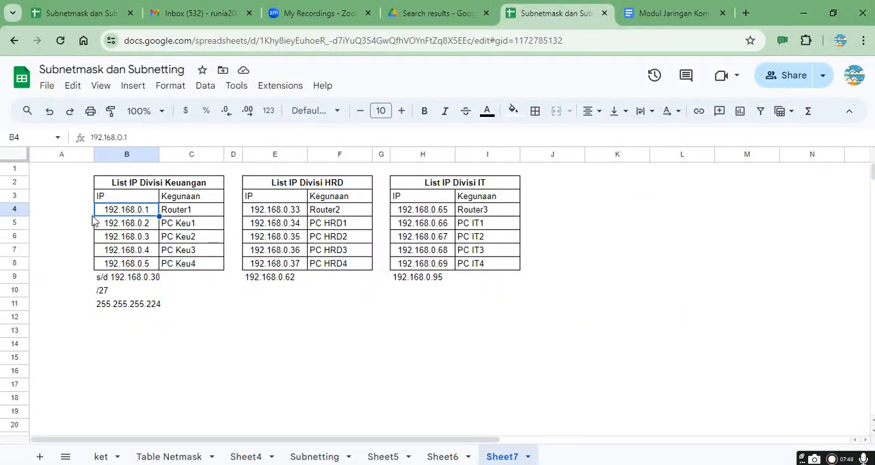
left_click(146, 226)
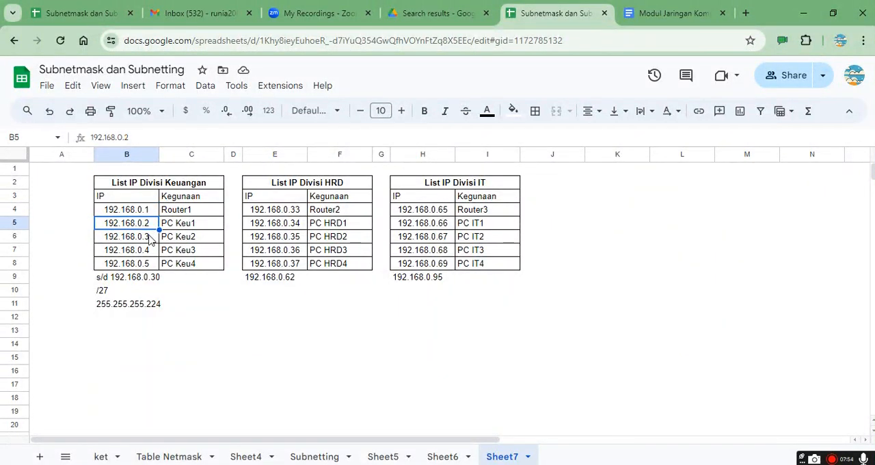
left_click(152, 238)
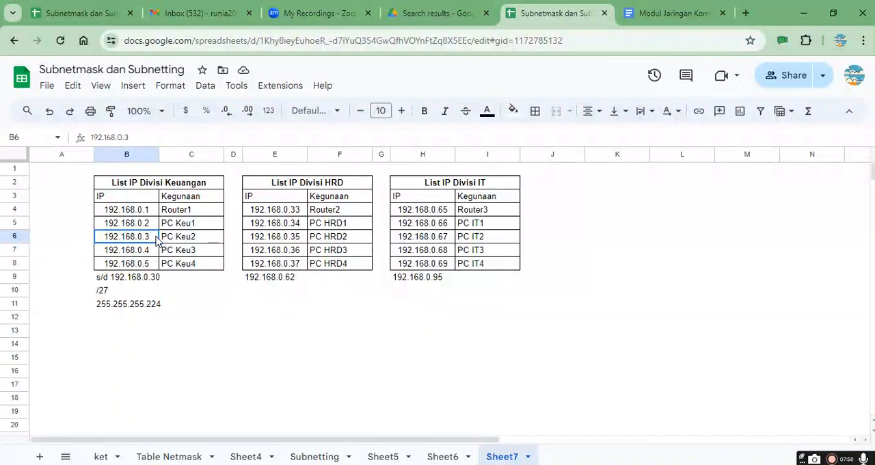
left_click(296, 214)
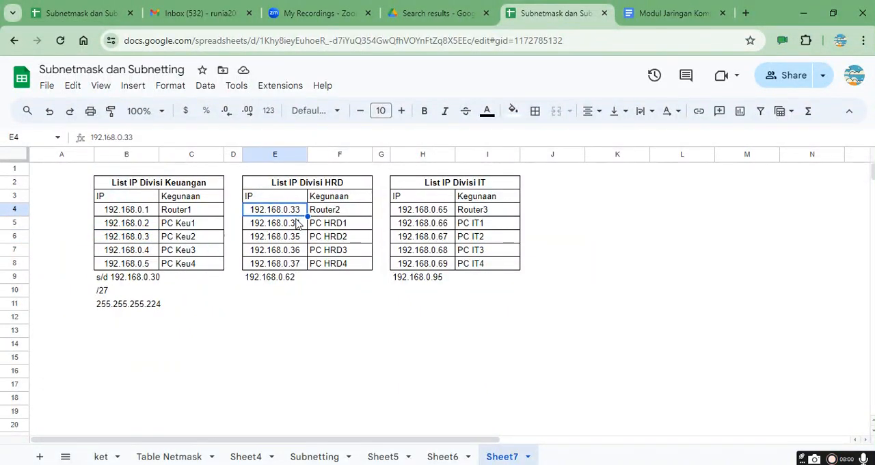
left_click(296, 225)
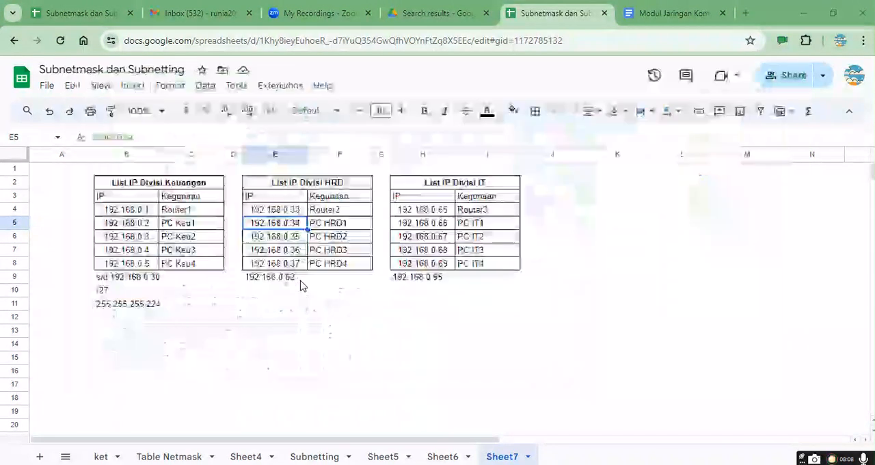
Step: Switch to Cisco Packet Tracer and change the first HRD PC's label to "HRD1 : 192.168.0.66/27"
key("alt+Tab")
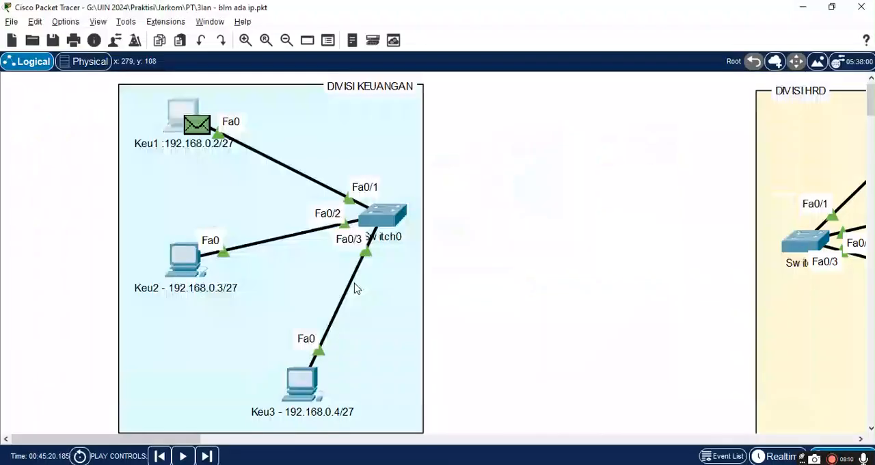
left_click_drag(194, 440, 323, 443)
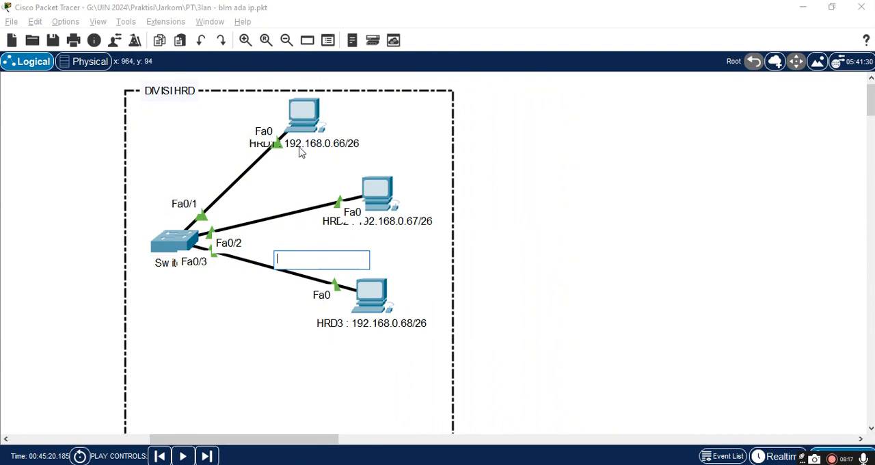
left_click(299, 147)
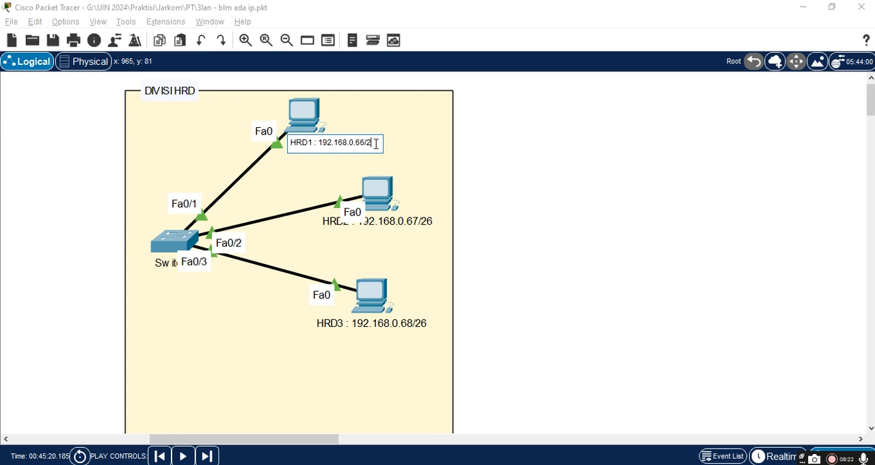
left_click(402, 227)
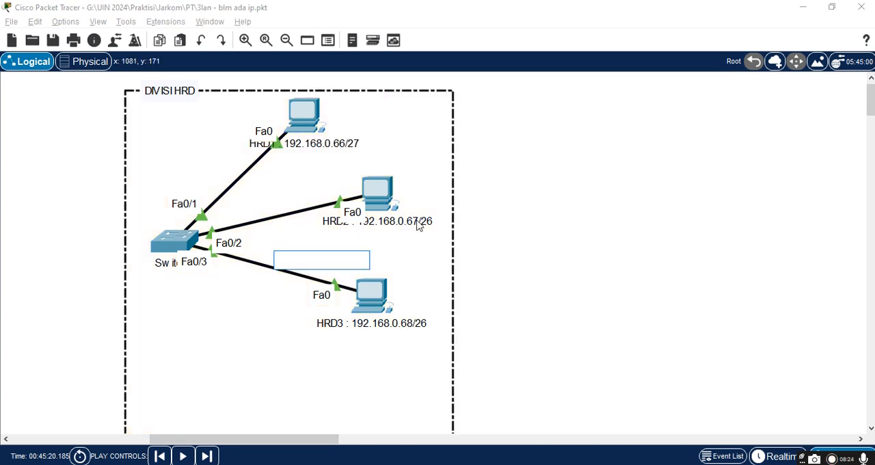
Step: Change PC HRD2's display name to "HRD2 : 192.168.0.67/27" in its global settings
left_click(378, 196)
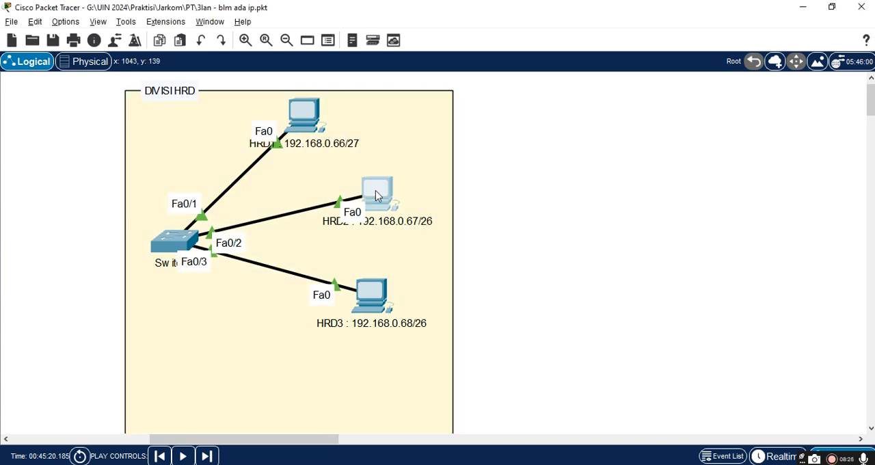
left_click(320, 73)
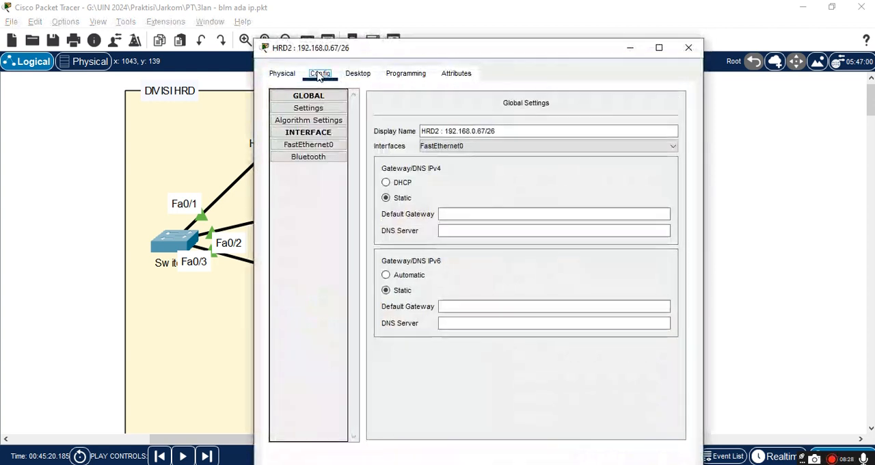
left_click(498, 131)
key("BackSpace")
type("7")
Step: Set HRD2's FastEthernet0 to IPv4 address 192.168.0.67 with subnet mask 255.255.255.224 and close its configuration window
left_click(308, 145)
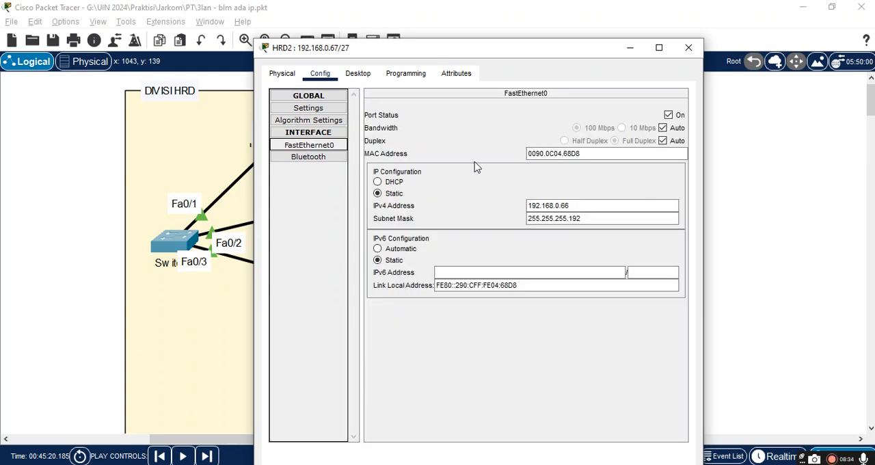
left_click(585, 204)
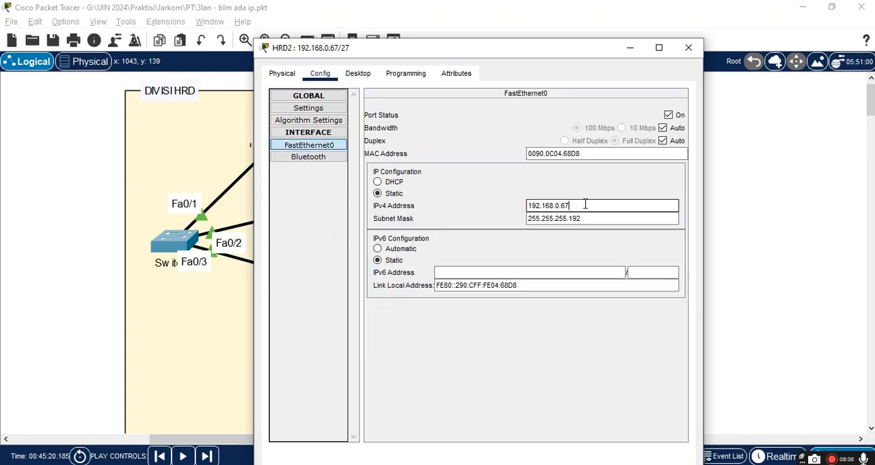
left_click(594, 219)
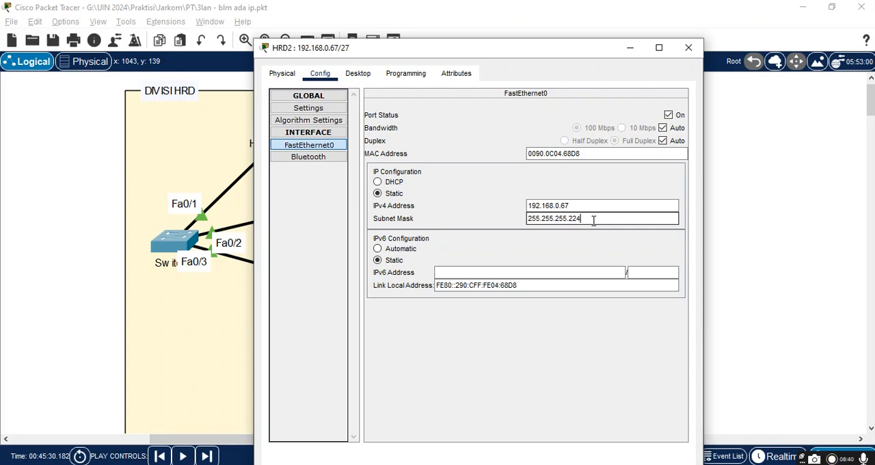
left_click(312, 111)
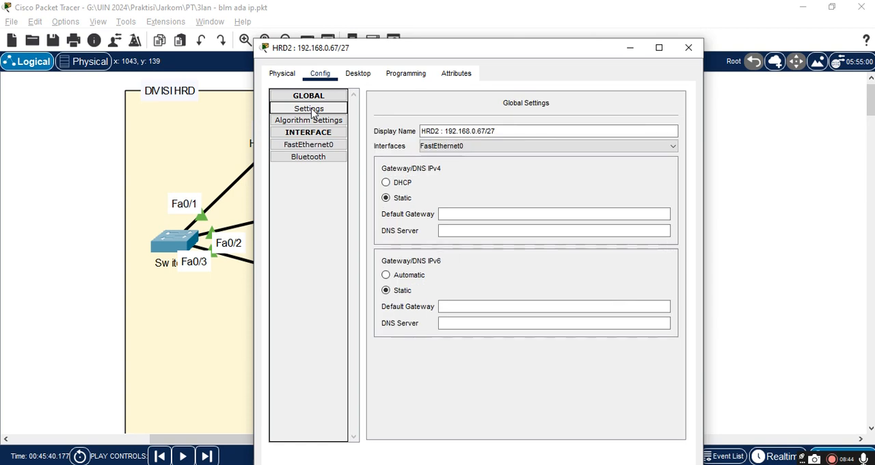
left_click(689, 47)
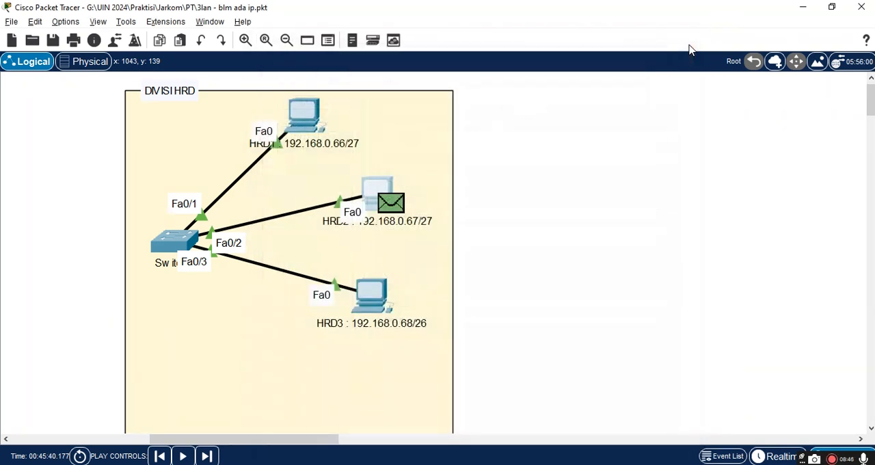
Step: Clear the IPv4 default gateway in PC HRD1's global settings
left_click(313, 130)
left_click(332, 44)
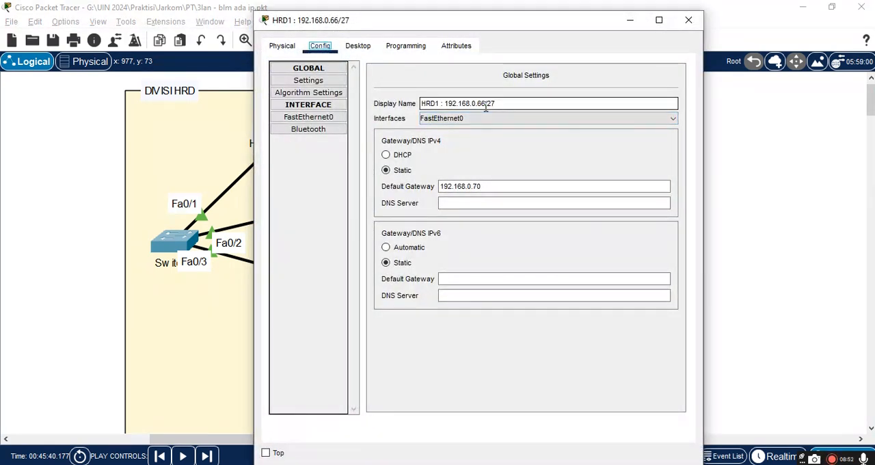
left_click(322, 121)
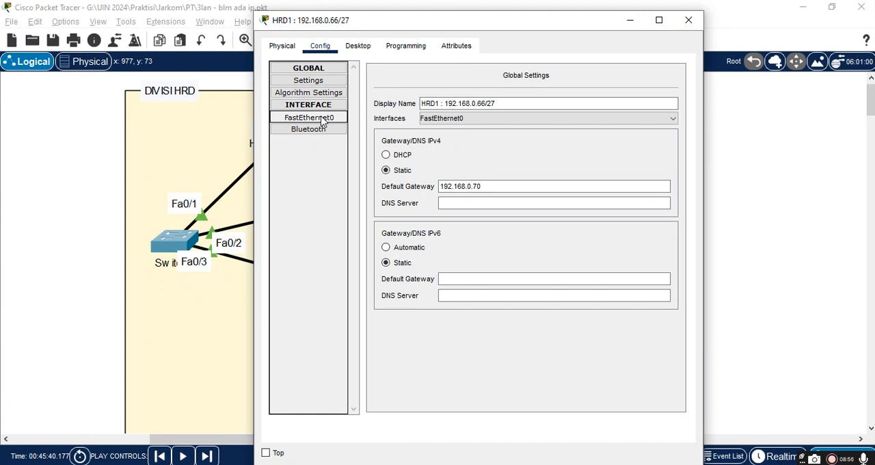
left_click_drag(494, 186, 339, 187)
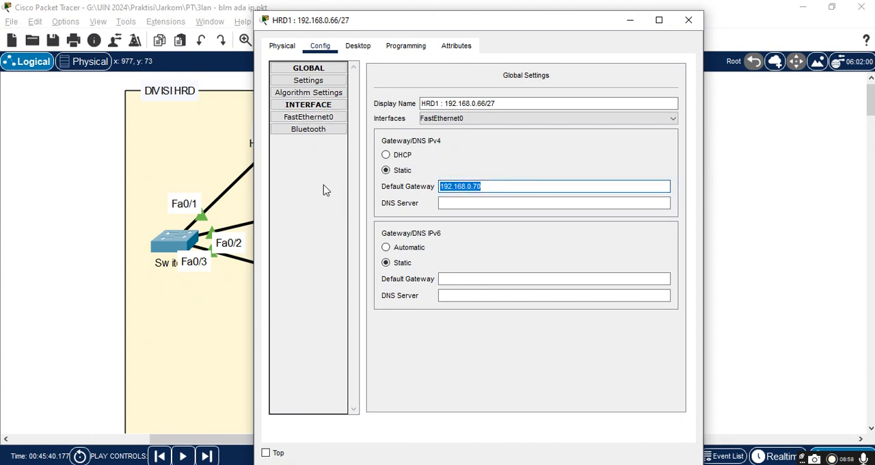
key("BackSpace")
Step: Set HRD1's FastEthernet0 to IPv4 address 192.168.0.66 with subnet mask 255.255.255.224 and close its configuration window
left_click(307, 119)
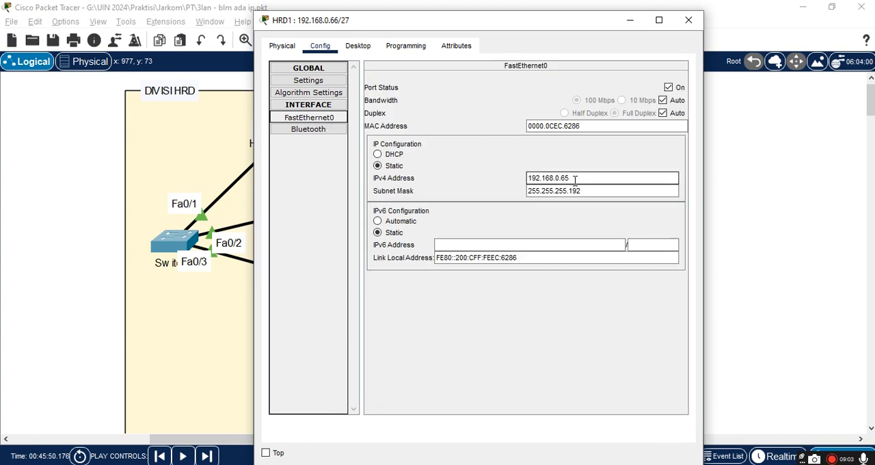
left_click(575, 179)
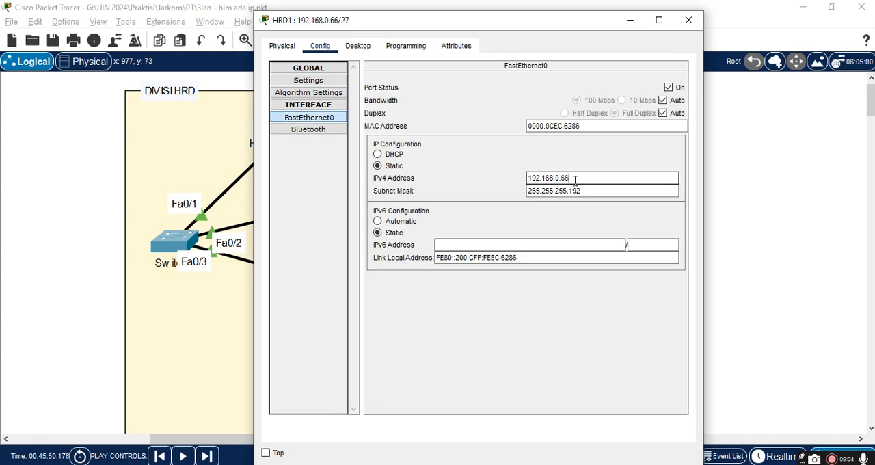
left_click(587, 191)
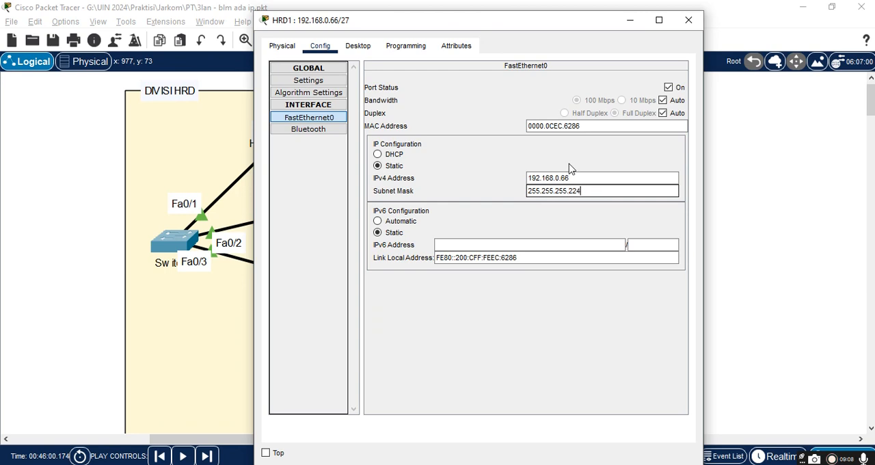
left_click(312, 85)
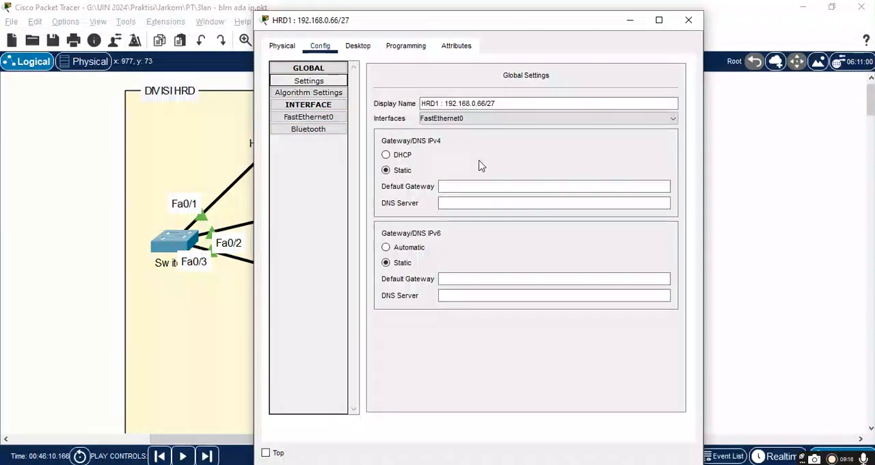
left_click(688, 22)
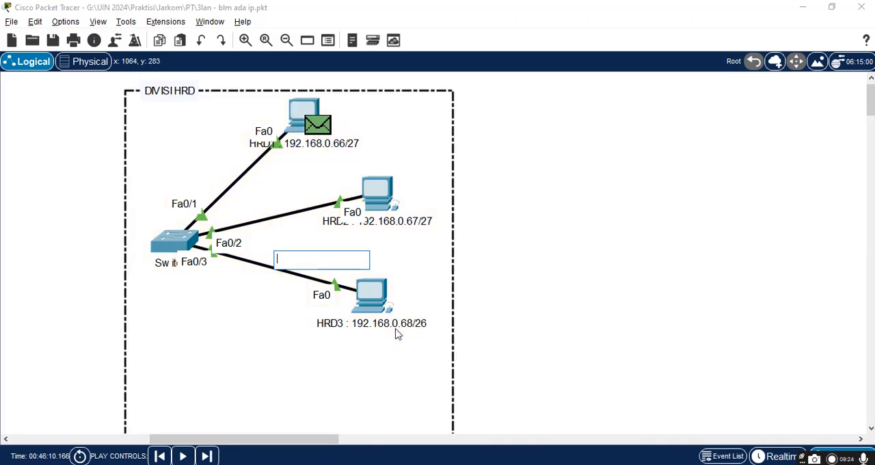
Step: Change PC HRD3's display name to "HRD3 : 192.168.0.68/27" in its global settings
left_click(366, 302)
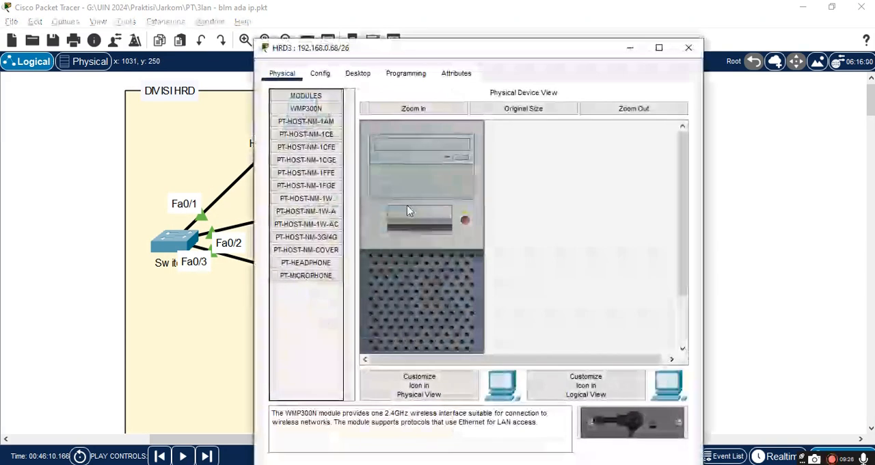
left_click(321, 73)
left_click(499, 131)
key("BackSpace")
type("7")
Step: Set the subnet mask of HRD3's FastEthernet0 interface to 255.255.255.224 and close its configuration window
left_click(320, 144)
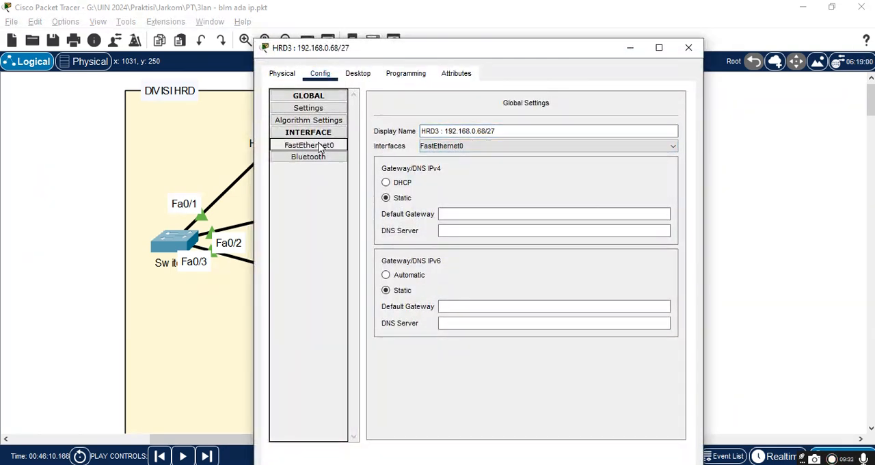
left_click(576, 205)
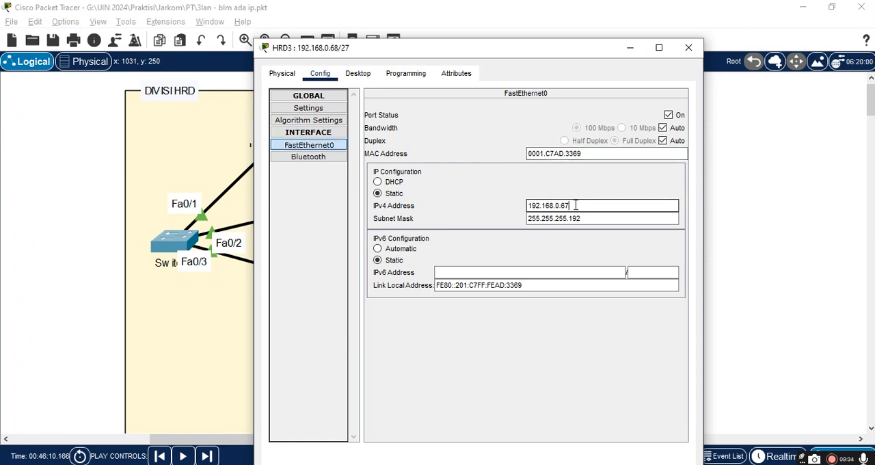
left_click(592, 218)
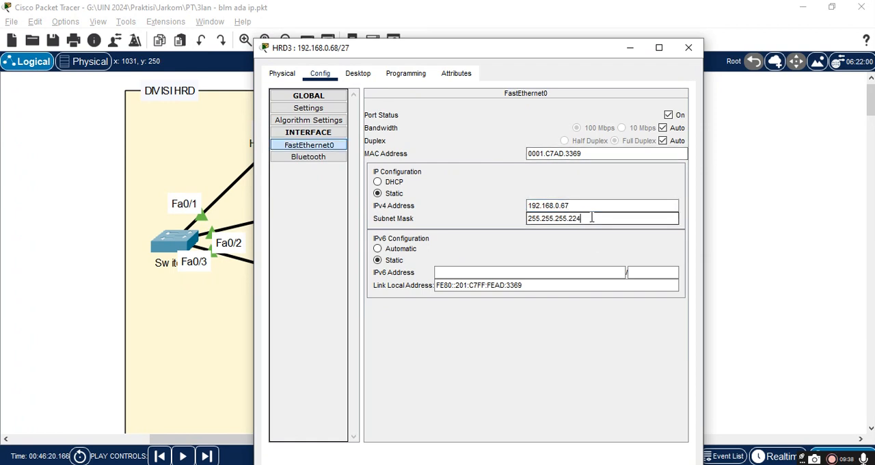
left_click(689, 49)
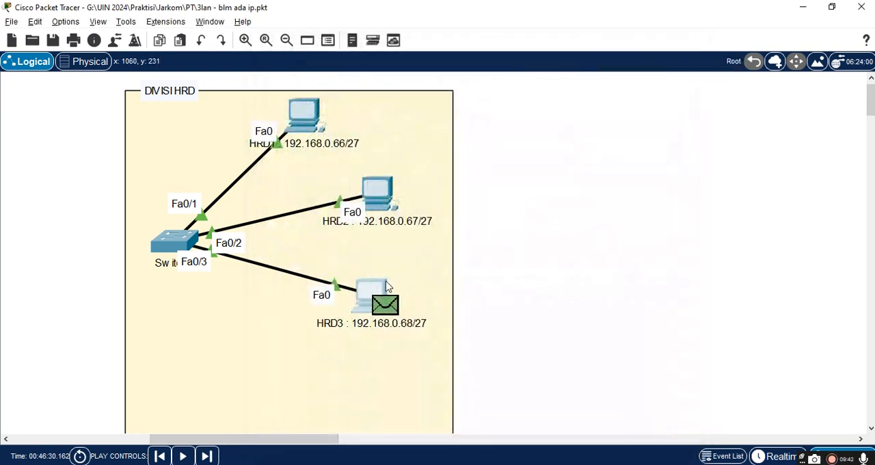
left_click_drag(295, 441, 191, 420)
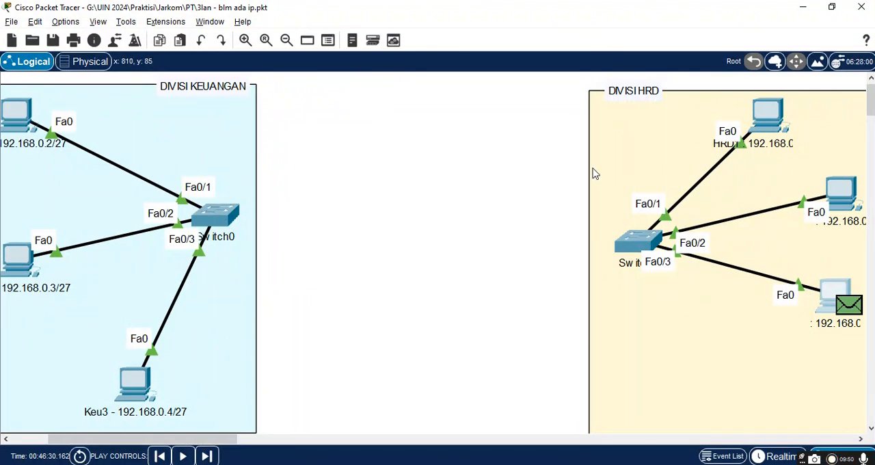
Step: Move Router0 up into the gap between the DIVISI KEUANGAN and DIVISI HRD areas
scroll(442, 313, "down", 3)
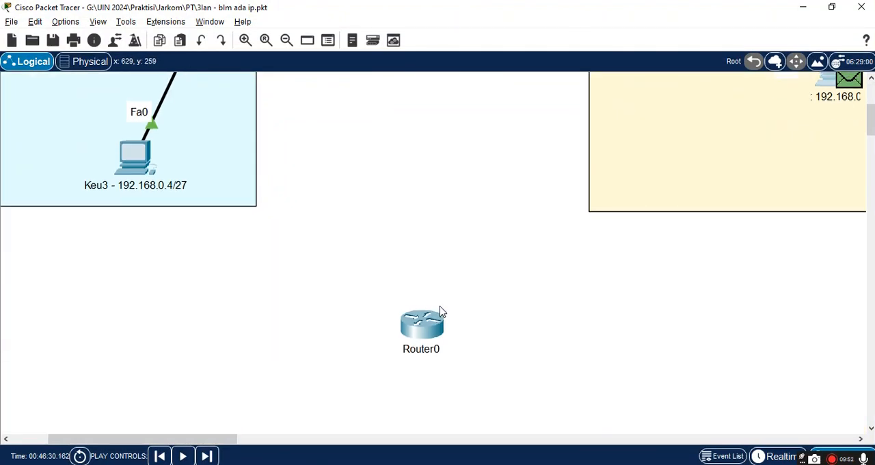
left_click_drag(429, 337, 412, 116)
scroll(411, 115, "up", 3)
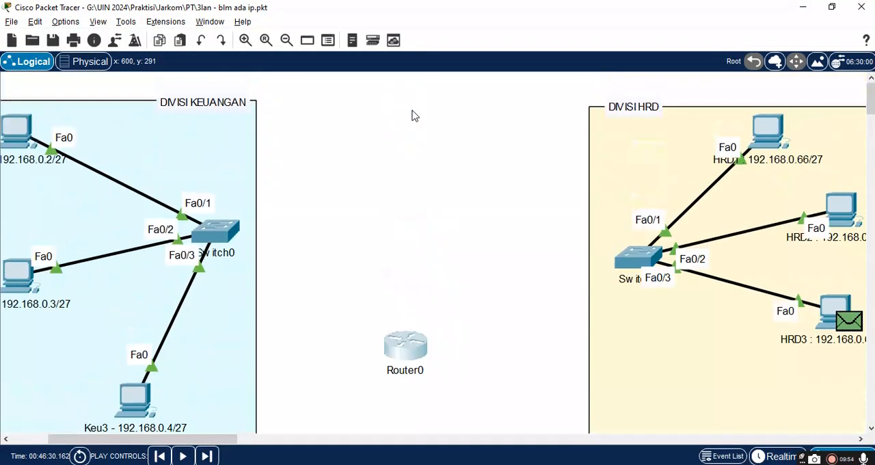
left_click_drag(408, 340, 410, 206)
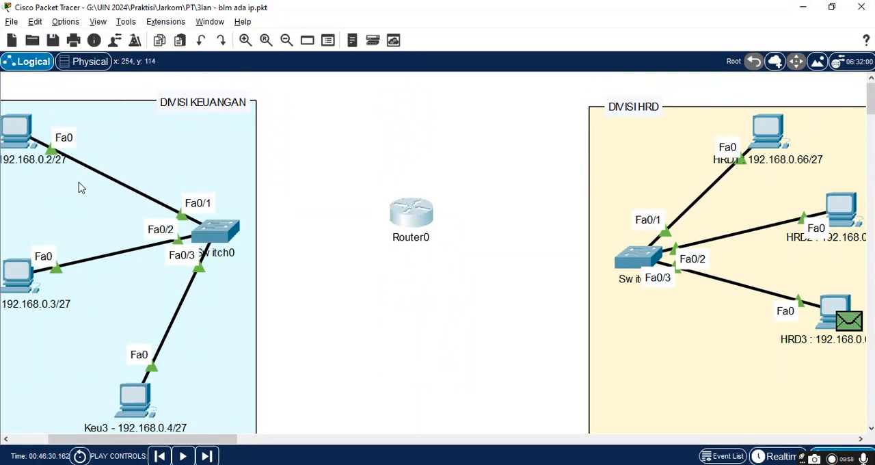
Step: Show the bottom toolbar and link Switch0 in DIVISI KEUANGAN to Router0 using the automatically chosen connection type
left_click(98, 21)
mouse_move(112, 42)
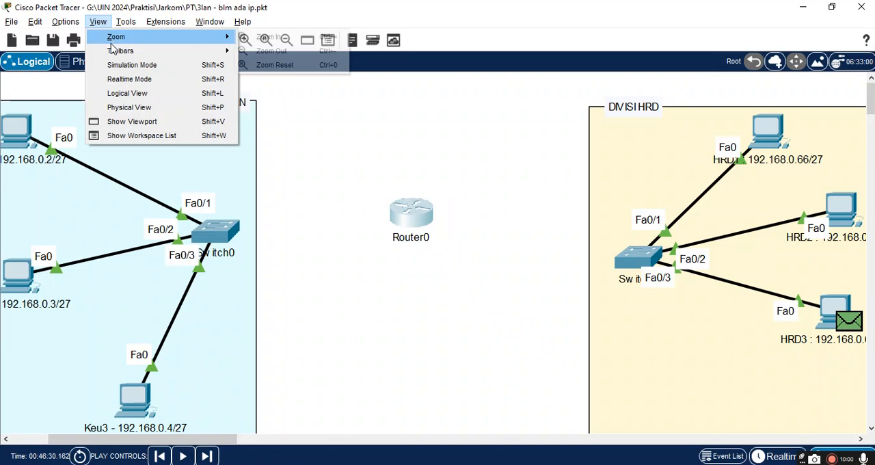
left_click(258, 85)
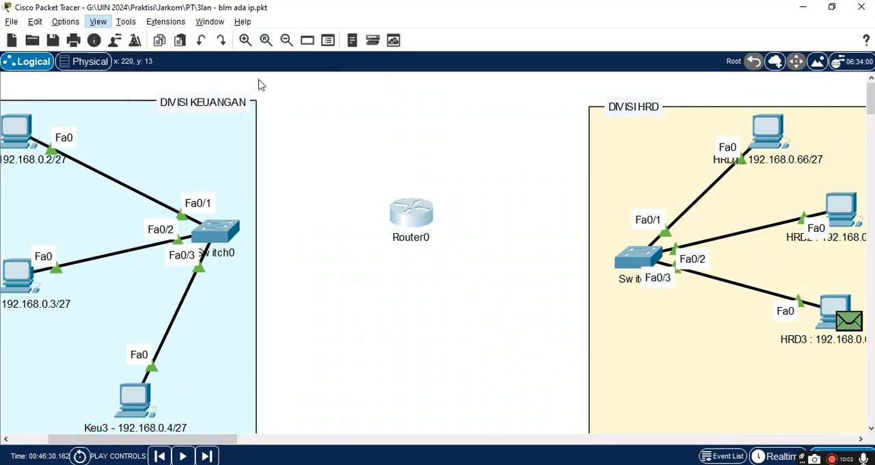
left_click(155, 409)
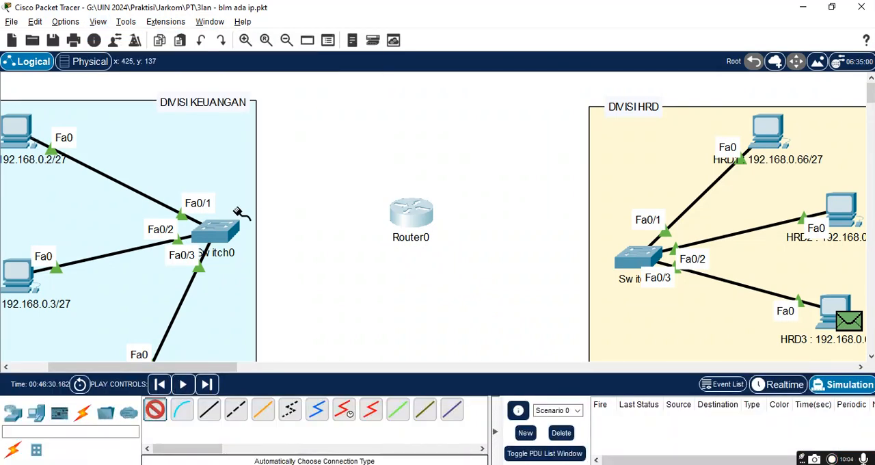
left_click(222, 231)
left_click(409, 220)
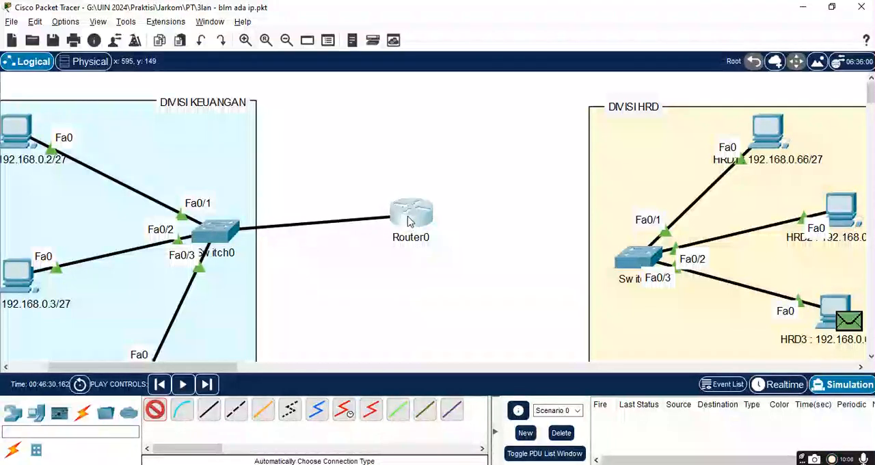
Step: Link Router0 to the switch in DIVISI HRD using the automatically chosen connection type
left_click(153, 412)
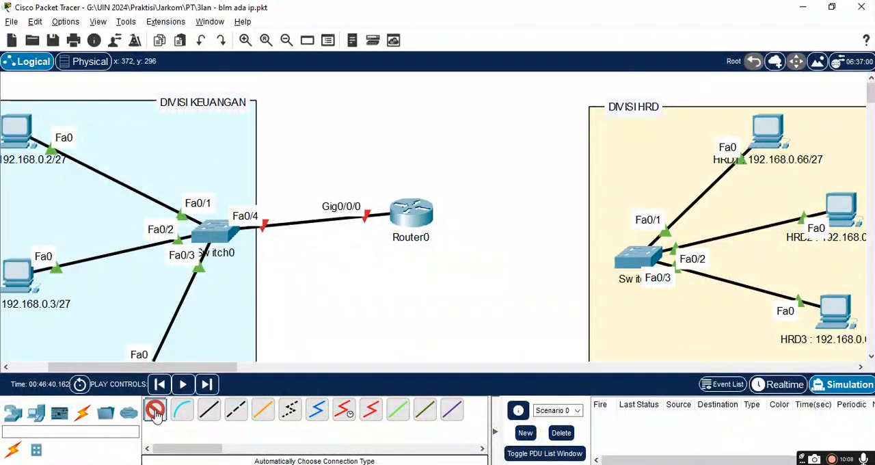
left_click(415, 214)
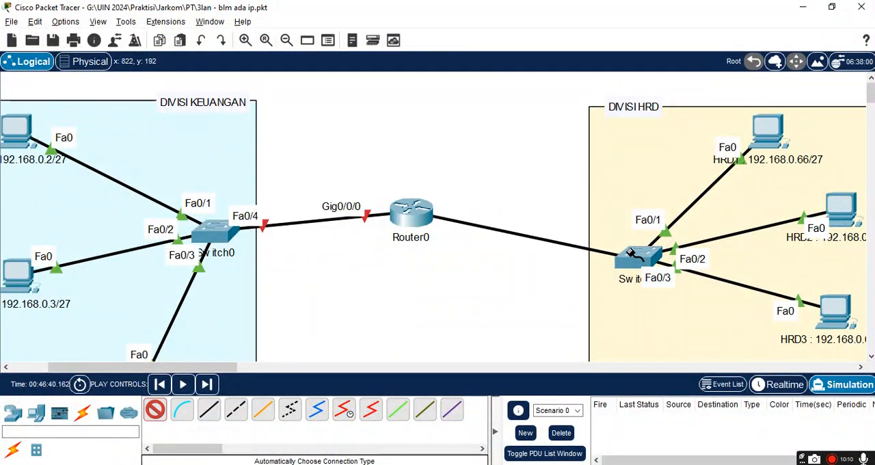
left_click(637, 259)
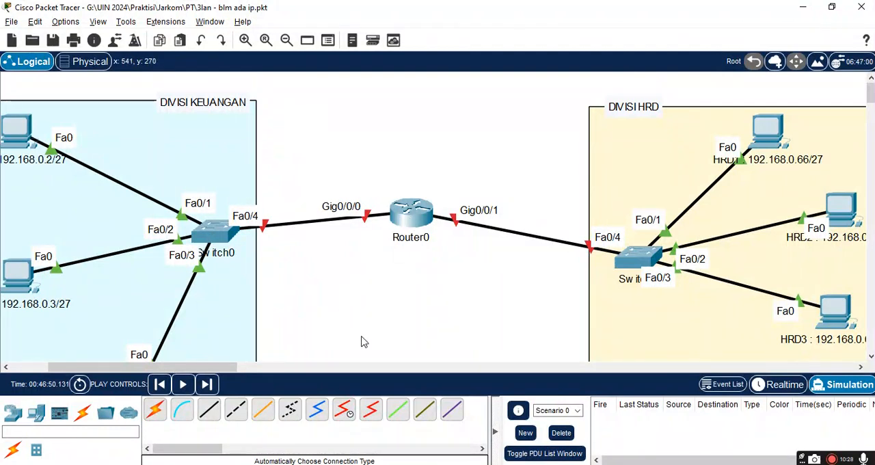
Step: Hide the bottom toolbar to enlarge the workspace around the cabled router
left_click(99, 21)
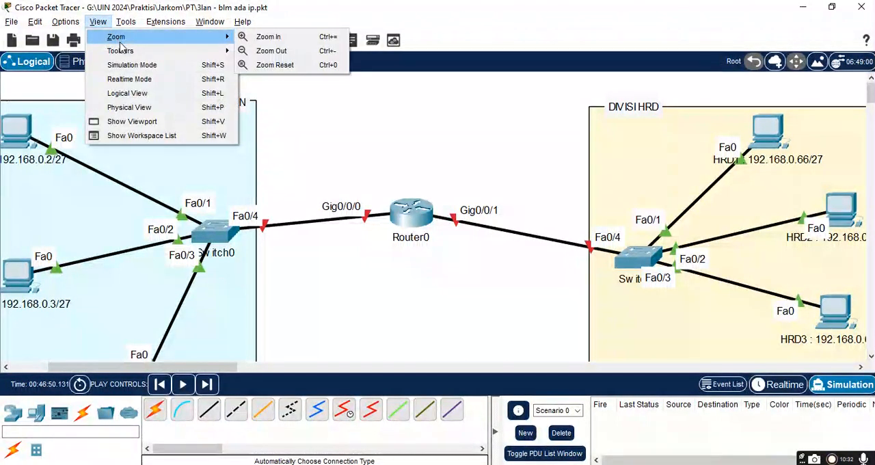
mouse_move(133, 26)
mouse_move(99, 23)
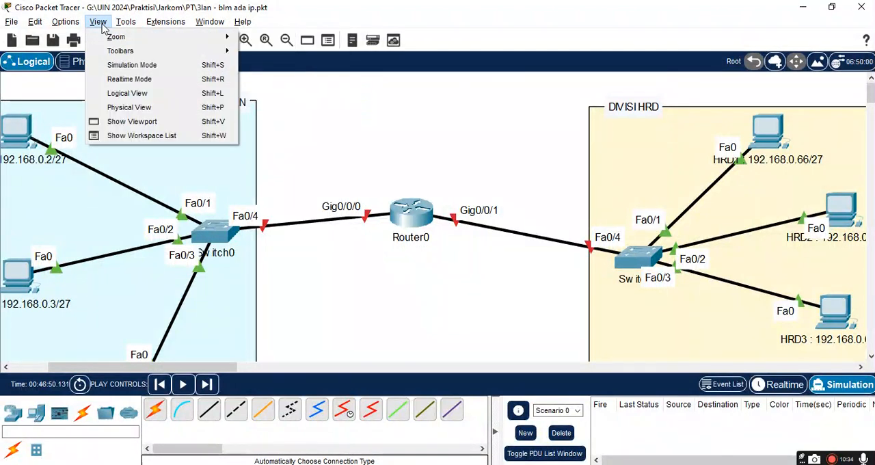
mouse_move(111, 51)
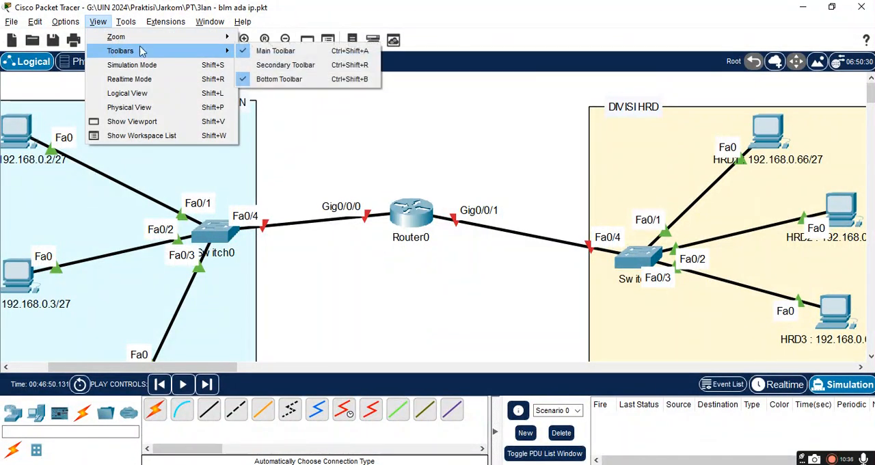
left_click(277, 80)
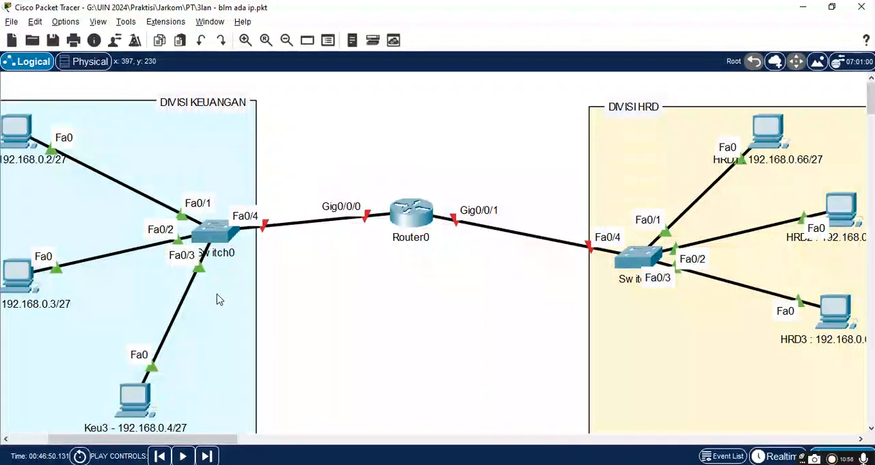
Step: Open the Command Prompt on PC Keu1 and ping 192.168.0.2
left_click_drag(185, 438, 148, 438)
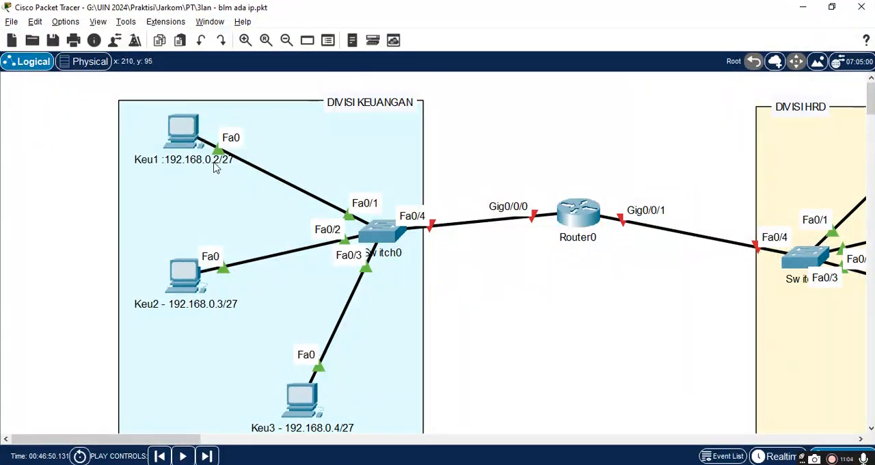
left_click(176, 134)
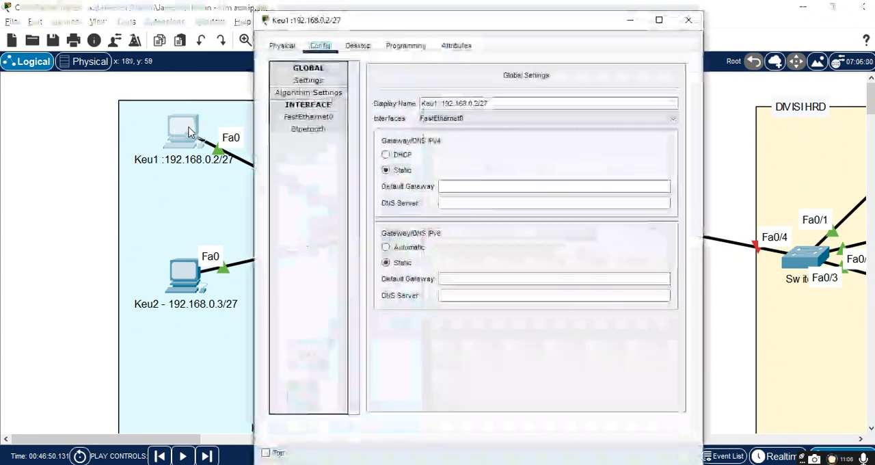
left_click(367, 48)
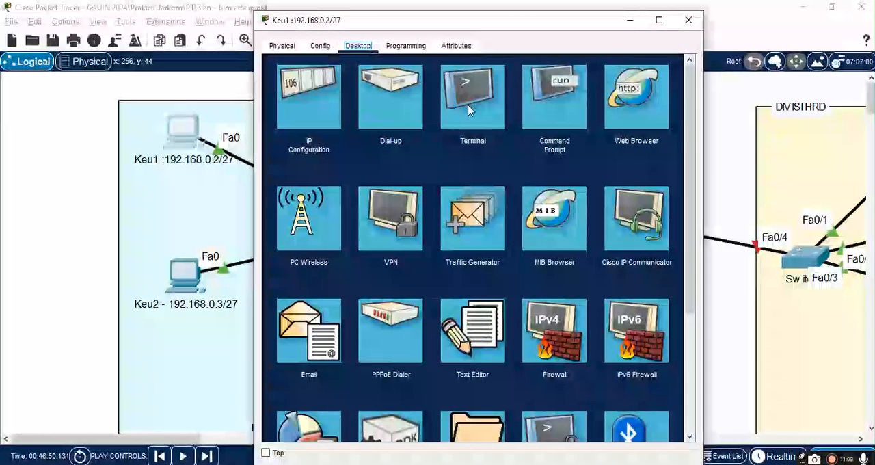
left_click(555, 104)
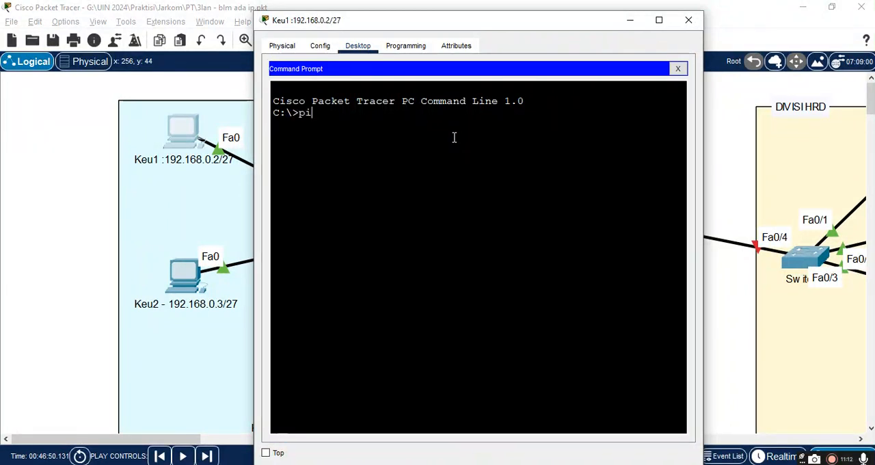
left_click_drag(449, 23, 568, 44)
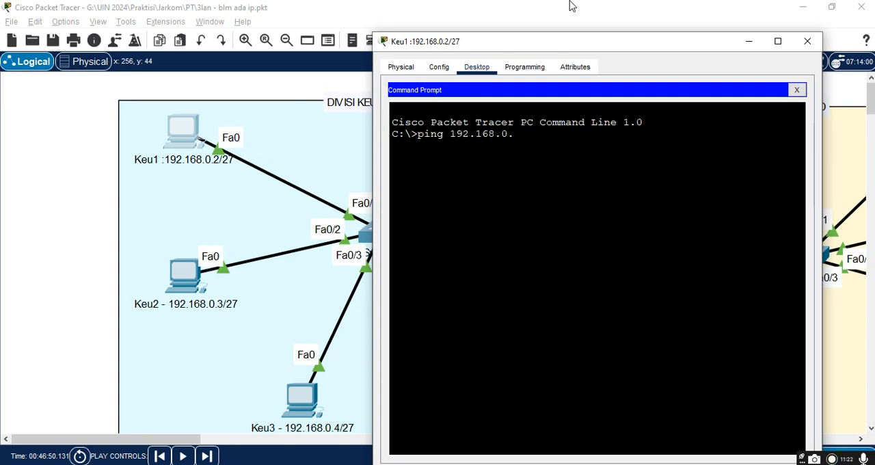
type("2")
key("Return")
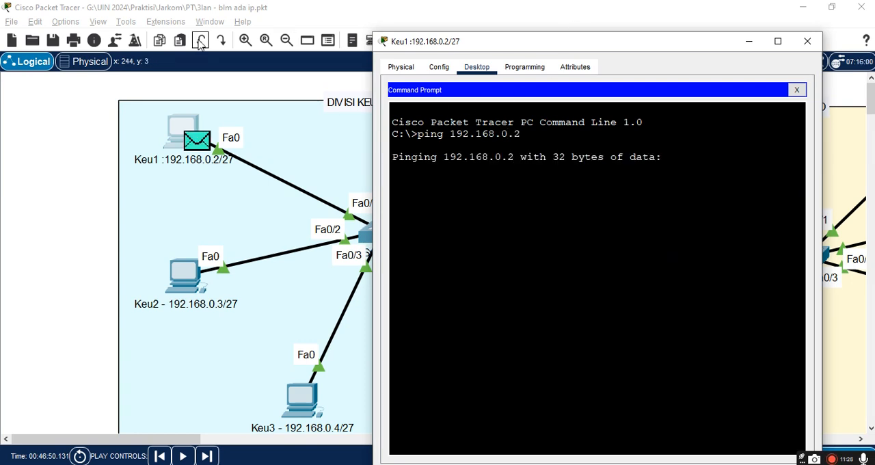
Step: Show the bottom toolbar again and switch the network from Simulation to Realtime mode
left_click(97, 22)
mouse_move(68, 28)
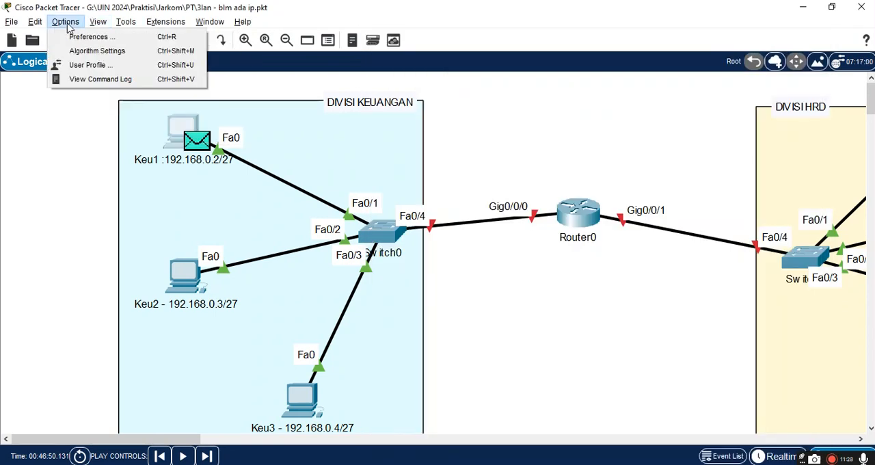
mouse_move(97, 30)
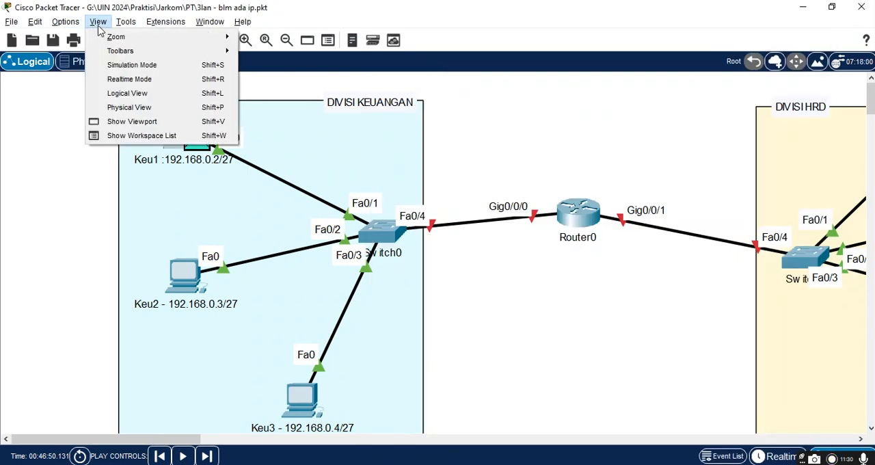
mouse_move(117, 43)
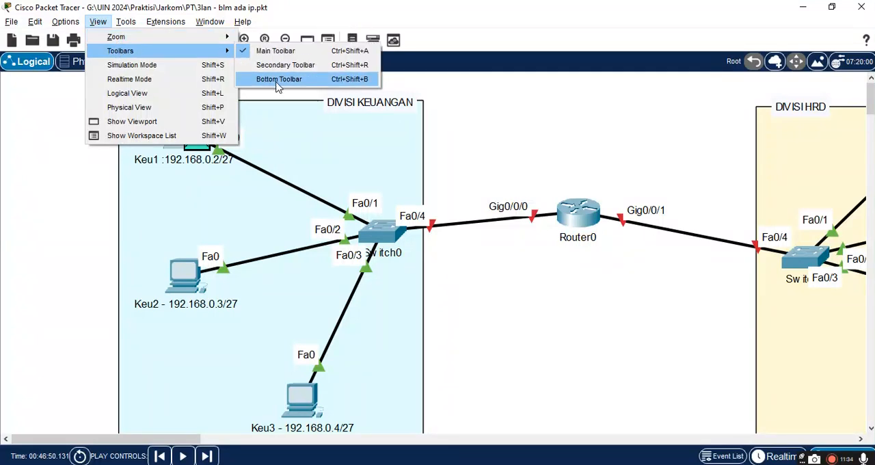
left_click(278, 80)
left_click(782, 384)
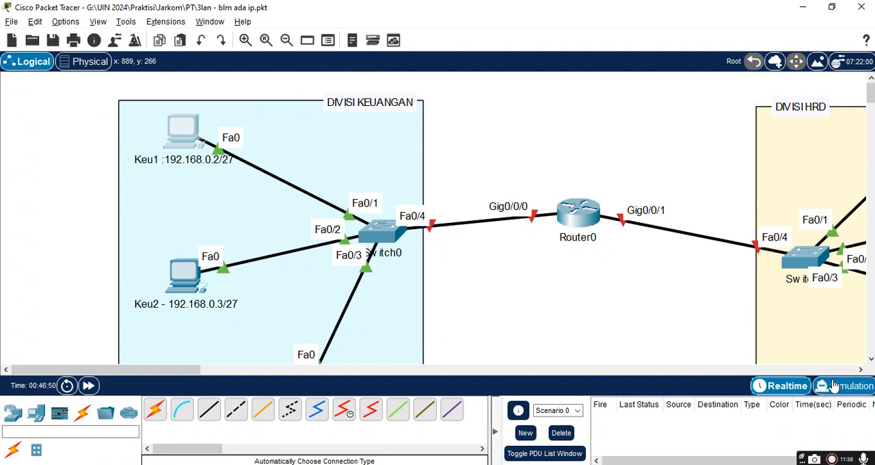
Step: Hide the bottom toolbar with the network in Realtime mode
left_click(99, 22)
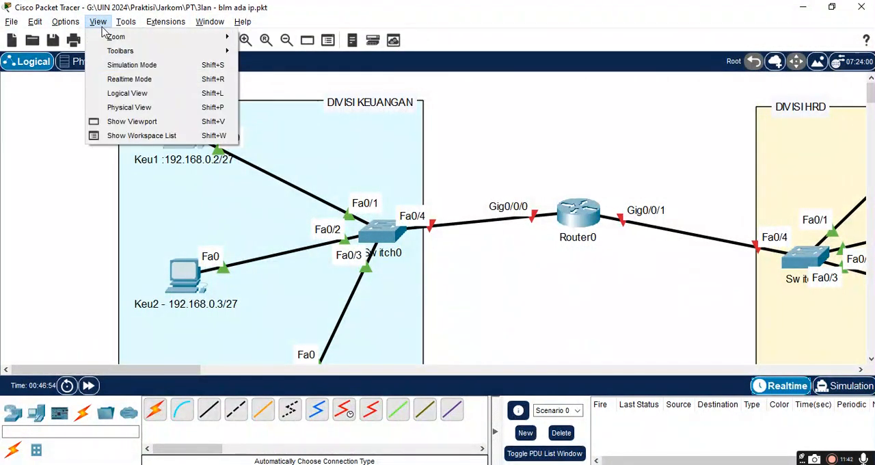
mouse_move(106, 52)
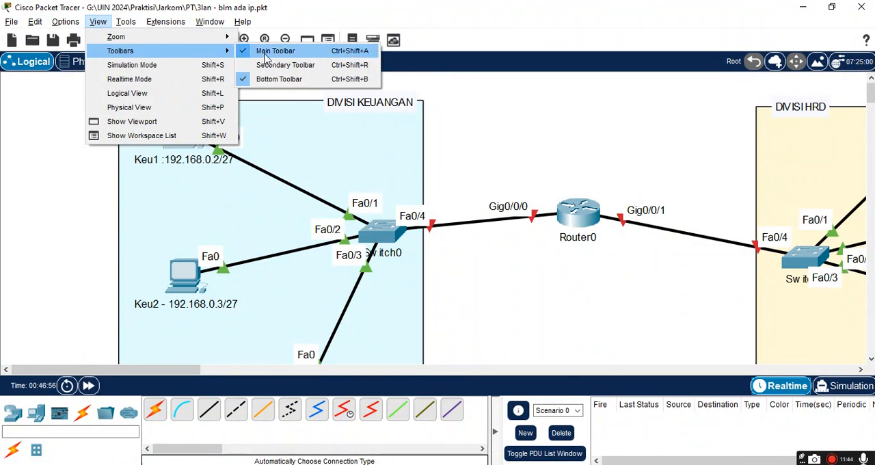
left_click(277, 78)
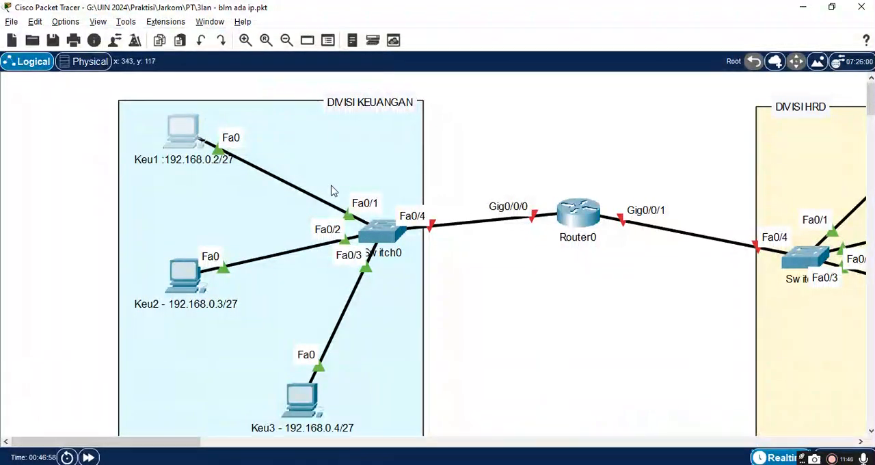
Step: Return to Keu1's Command Prompt and repeat the ping to 192.168.0.2
left_click(174, 128)
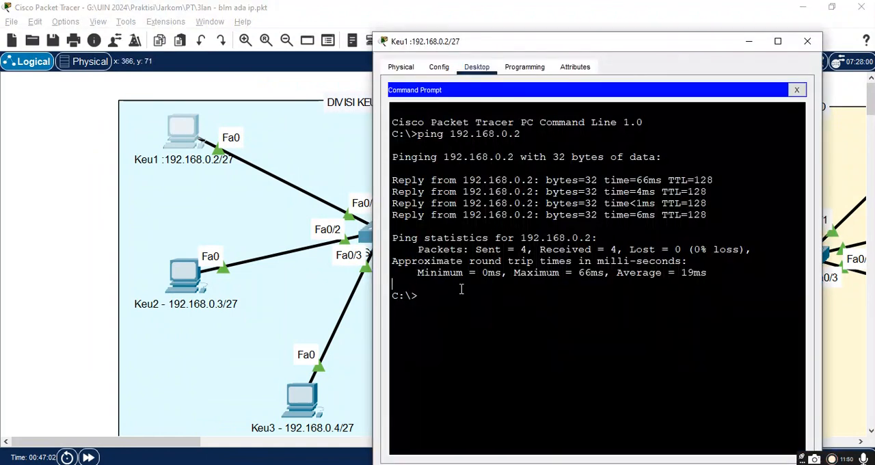
key("Up")
key("Return")
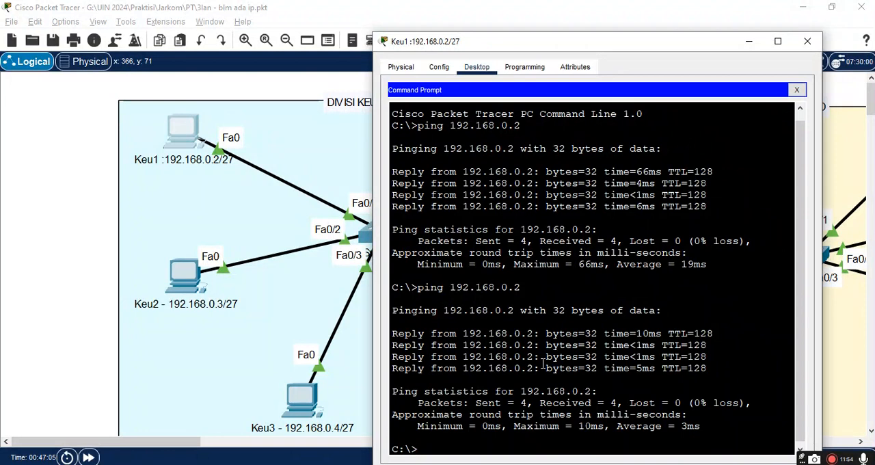
Step: Ping 192.168.0.3 and 192.168.0.4 from Keu1, interrupting the second ping before it completes
key("Up")
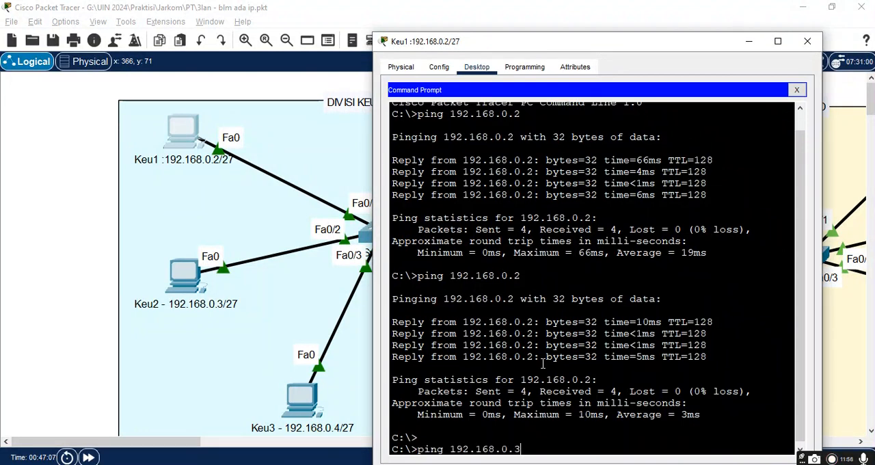
type("3")
key("Return")
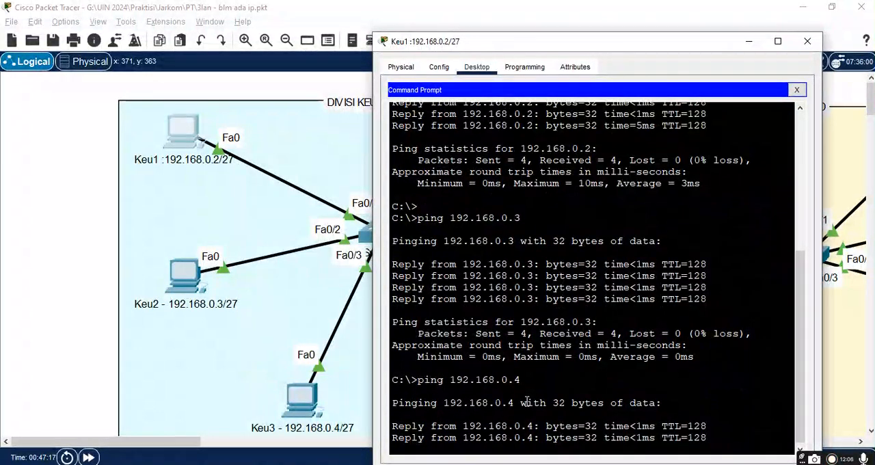
key("ctrl+c")
Step: Close Keu1's Command Prompt window and return to the logical workspace
left_click_drag(629, 43, 365, 54)
left_click_drag(376, 6, 353, 16)
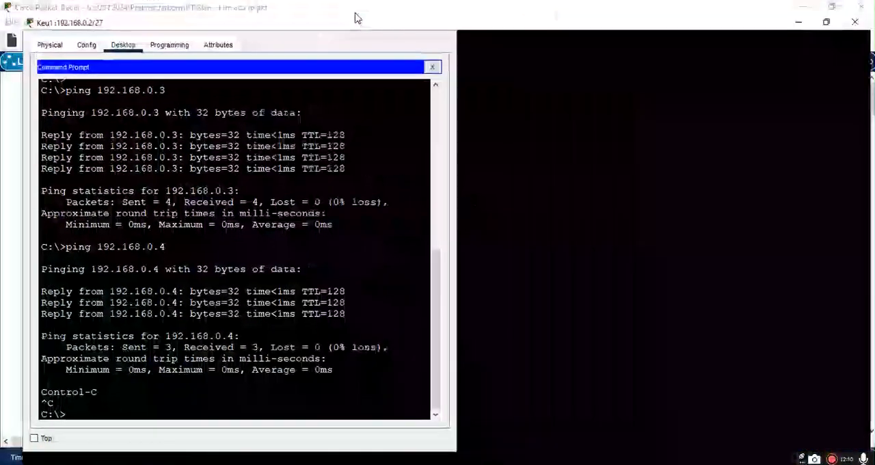
left_click(832, 7)
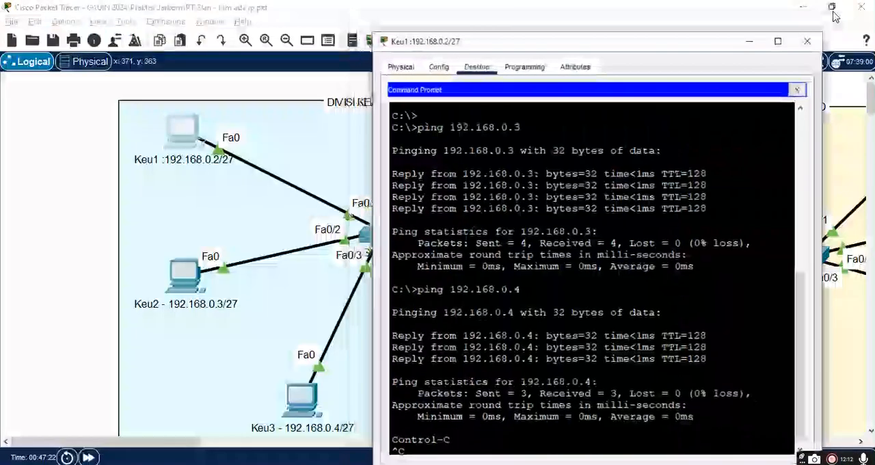
left_click_drag(684, 43, 519, 6)
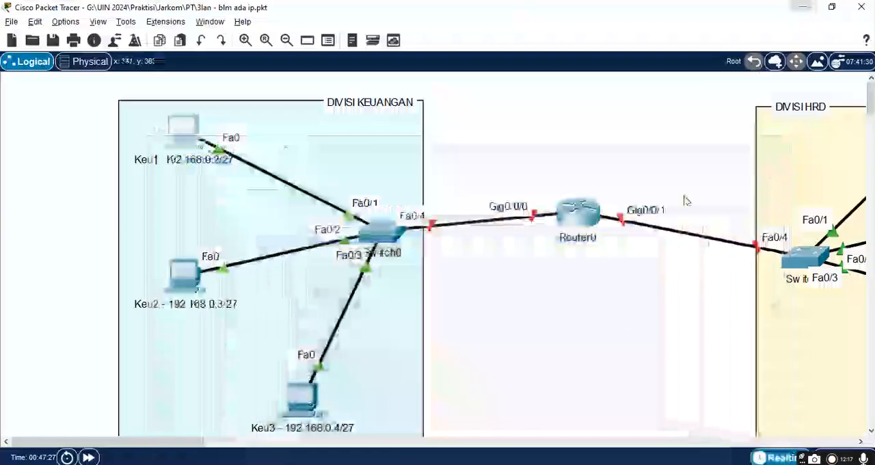
left_click(590, 443)
left_click(661, 443)
left_click(455, 443)
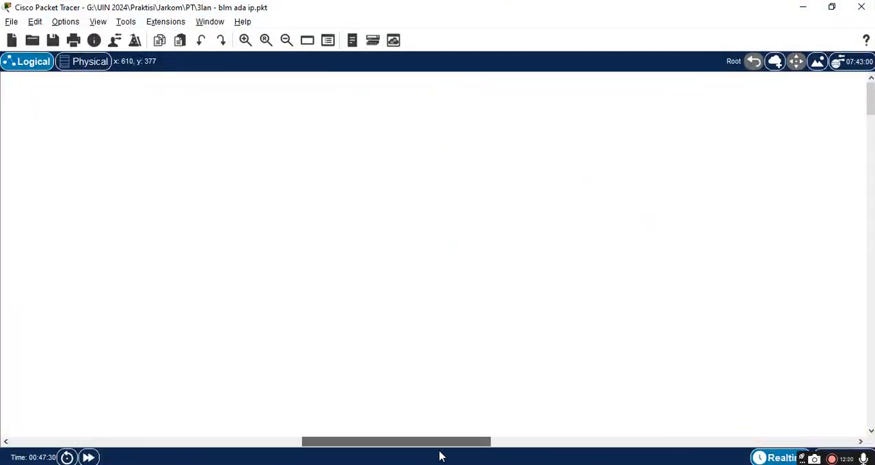
Step: Ping HRD1 at 192.168.0.66 from Keu1's Command Prompt, and close the Keu1 window
left_click_drag(335, 446, 120, 424)
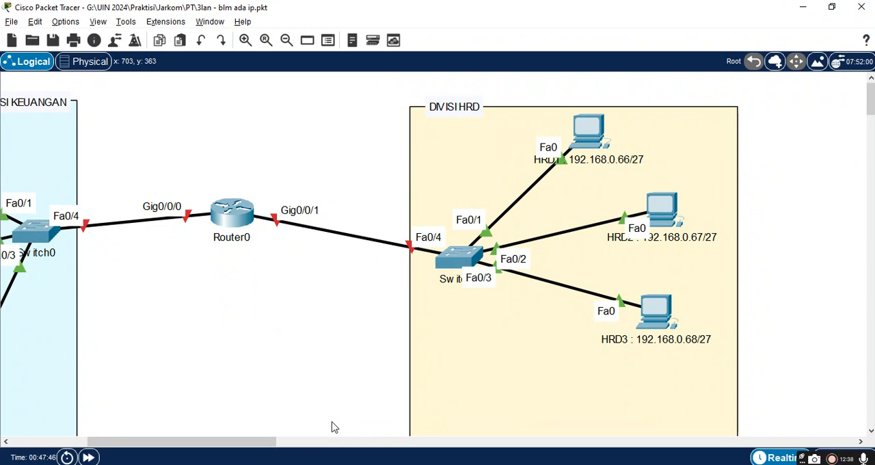
left_click_drag(173, 442, 105, 434)
left_click(157, 134)
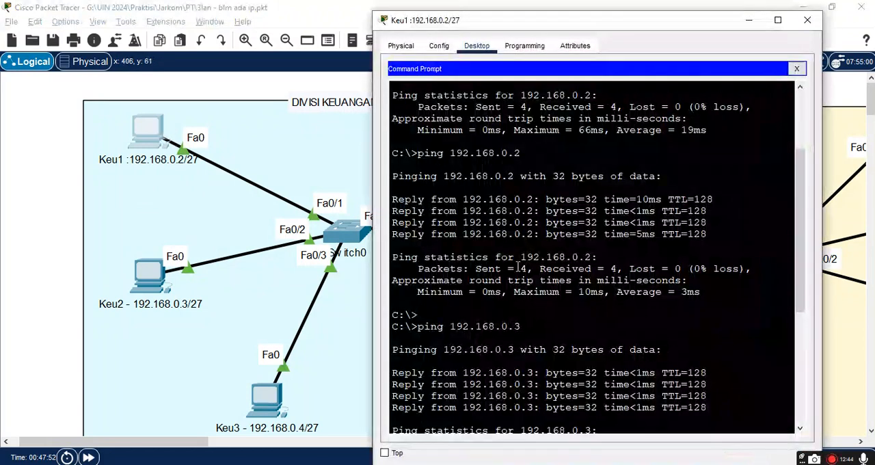
scroll(533, 279, "down", 5)
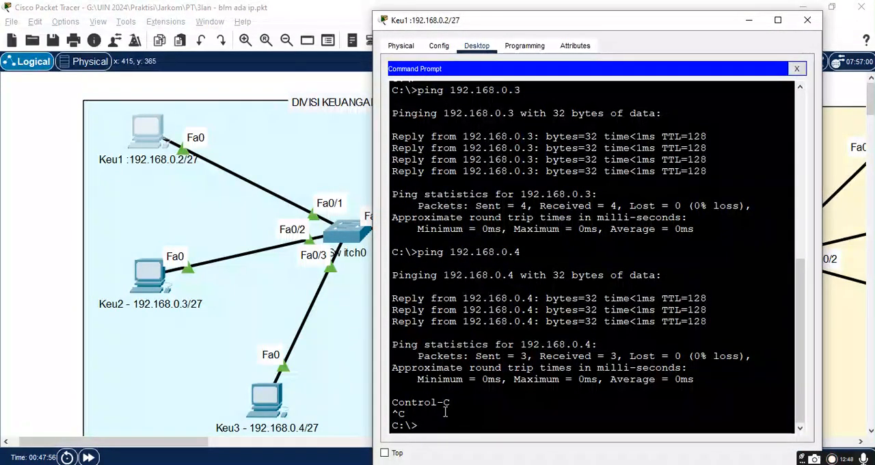
key("Return")
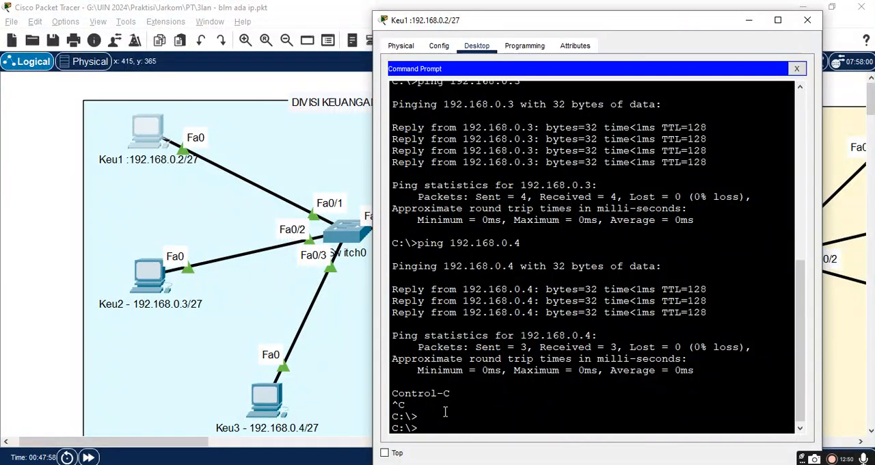
key("Up")
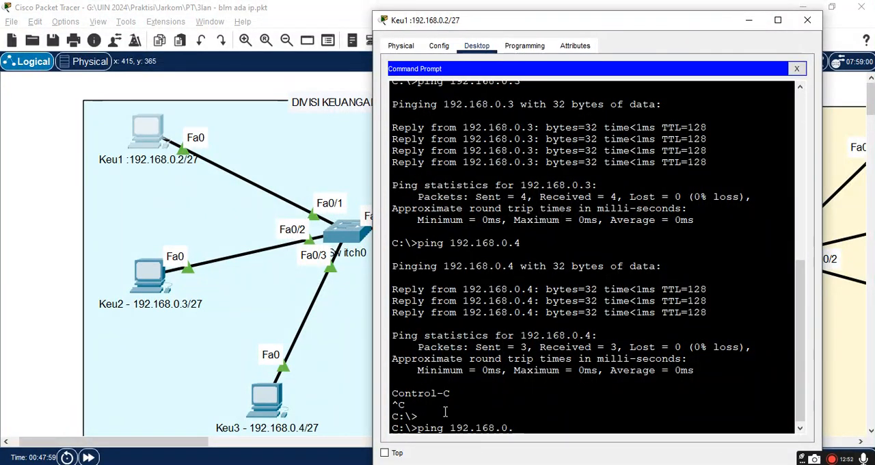
type("66")
key("Return")
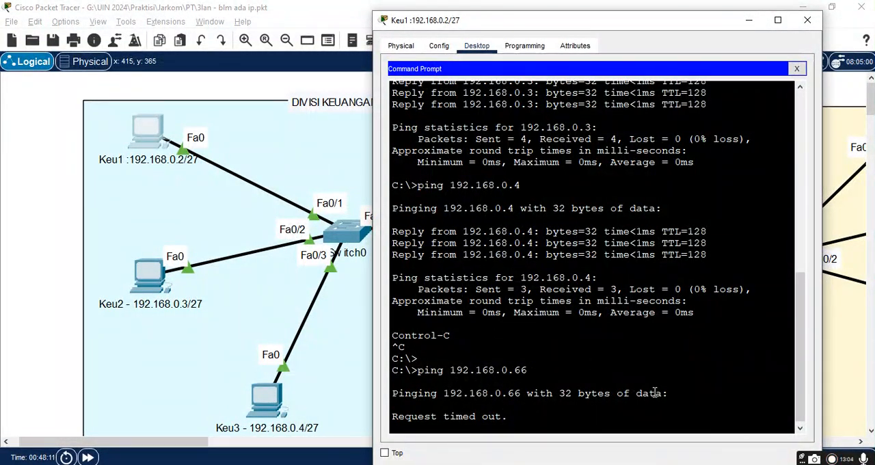
left_click(807, 26)
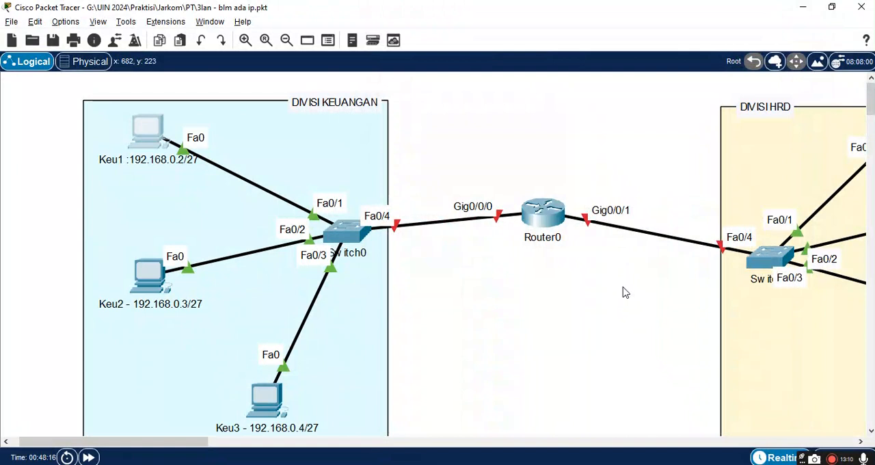
Step: Examine Router0's global configuration settings and its links to the Keuangan and HRD switches
scroll(622, 293, "right", 3)
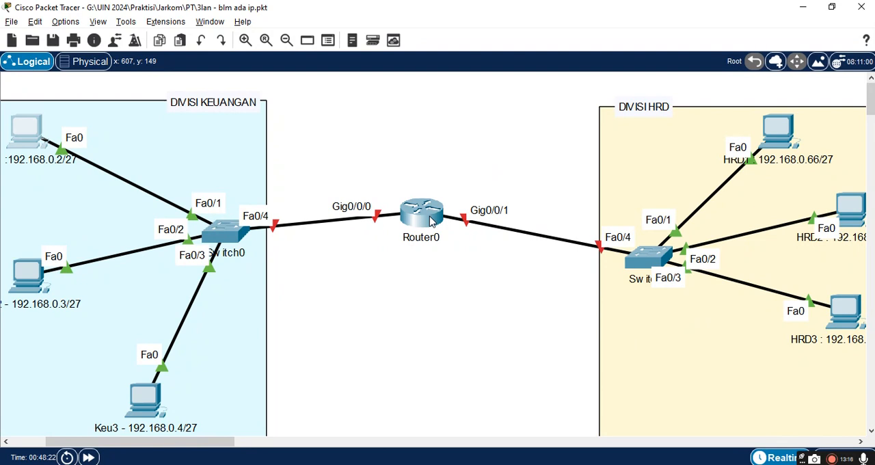
mouse_move(432, 222)
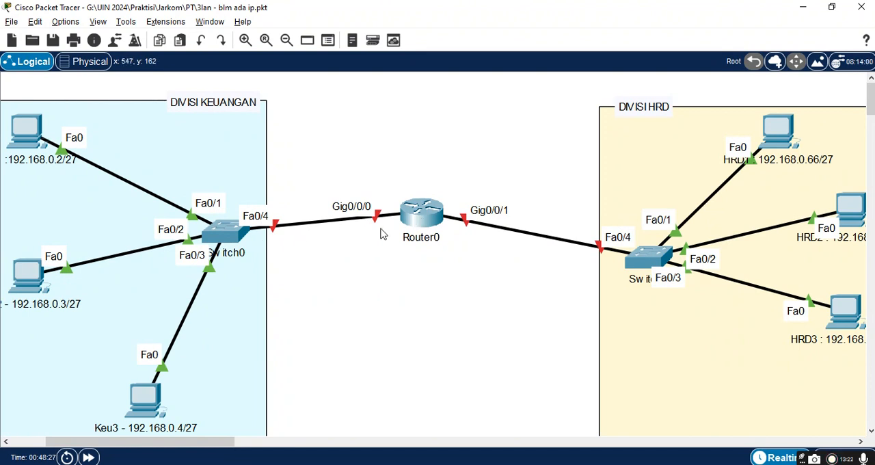
left_click(424, 210)
left_click(322, 46)
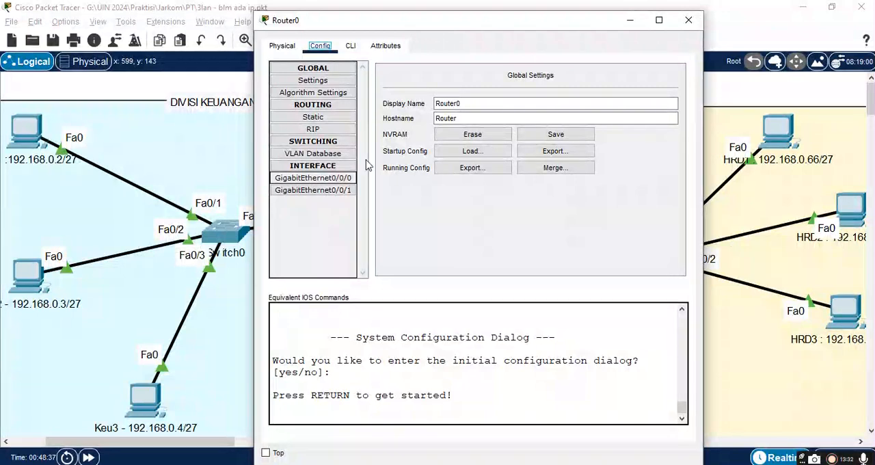
left_click(687, 20)
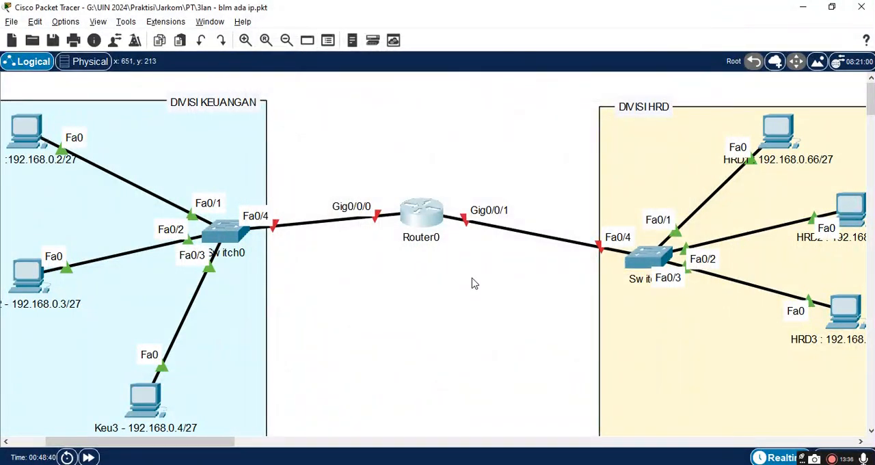
scroll(474, 283, "down", 2)
scroll(474, 283, "up", 1)
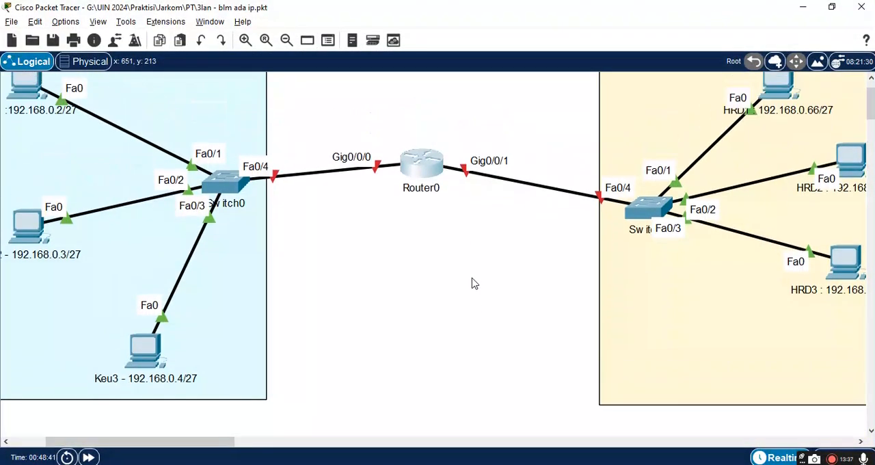
left_click(421, 163)
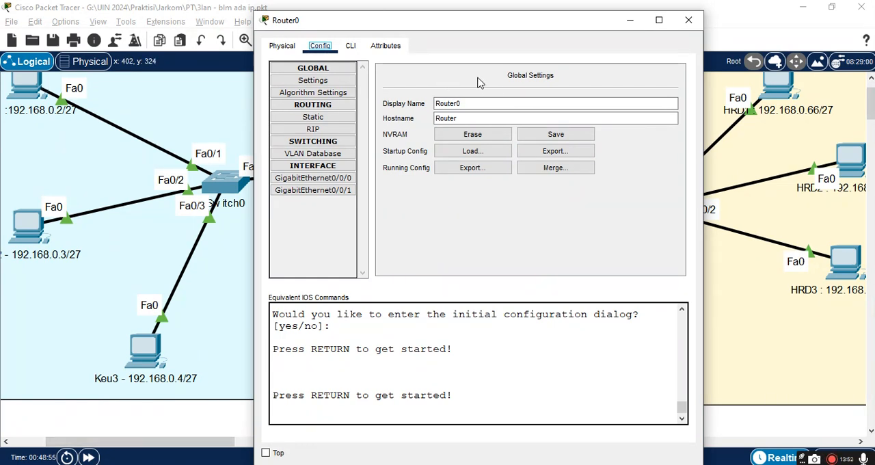
left_click(688, 18)
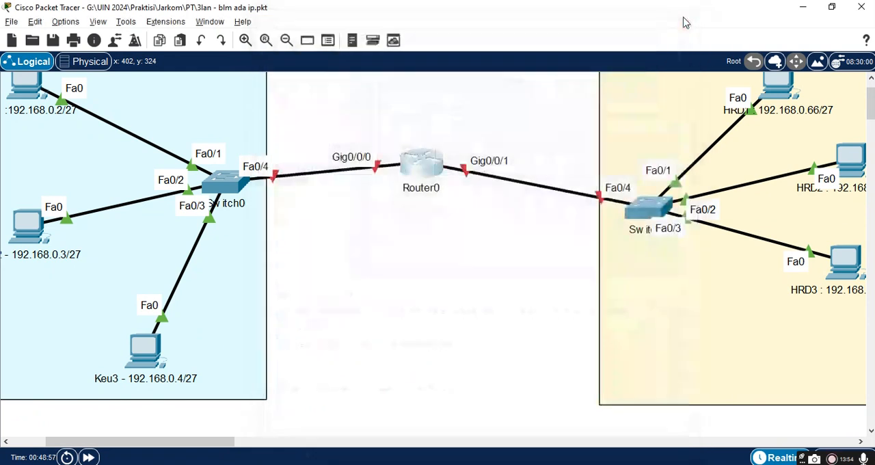
scroll(458, 229, "up", 2)
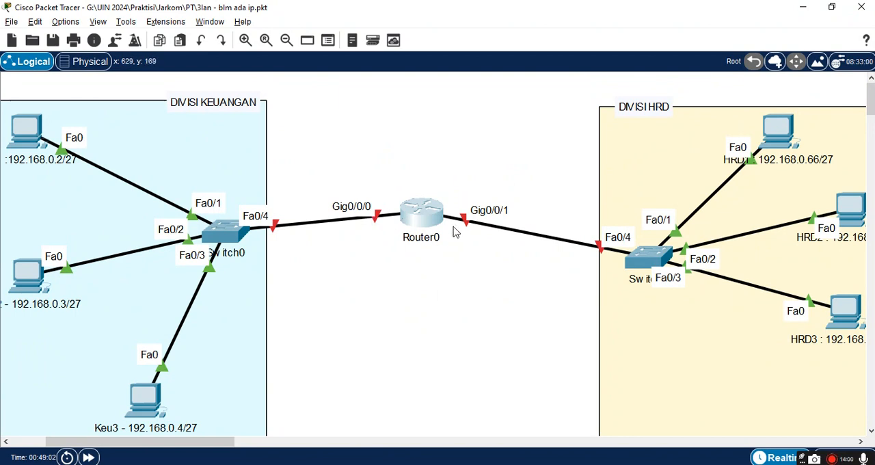
left_click(418, 214)
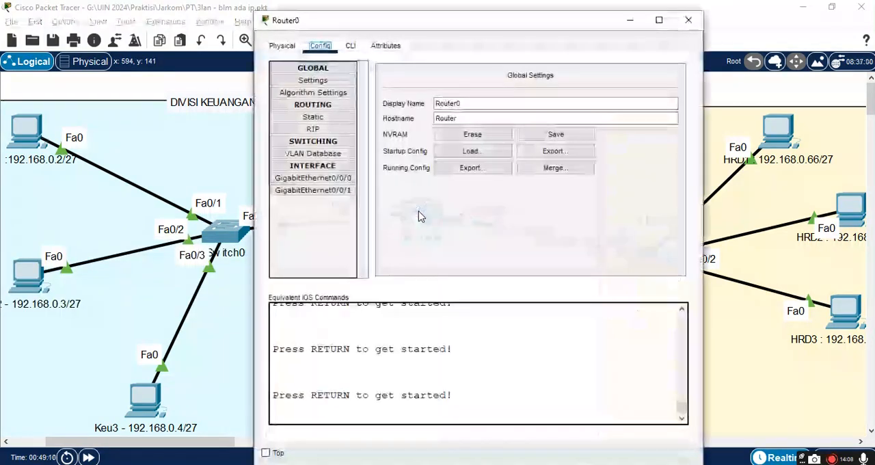
left_click(685, 32)
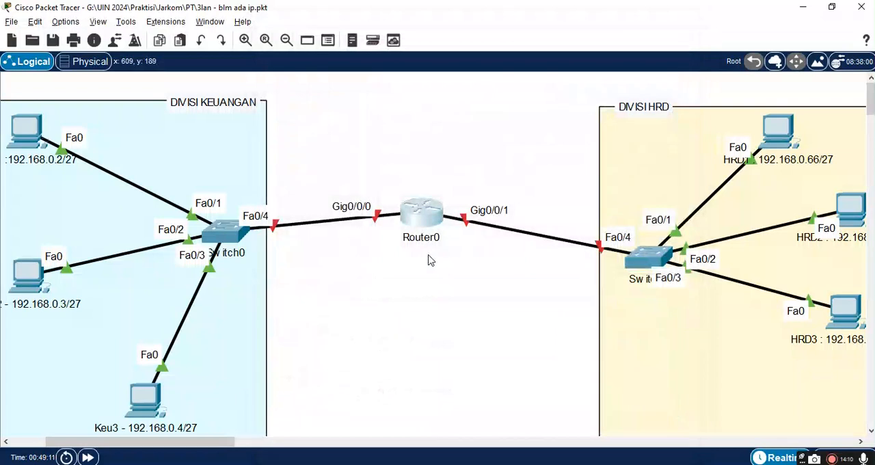
Step: Duplicate Router0 and place the copy in the free space between the two divisions, below the original
mouse_move(425, 218)
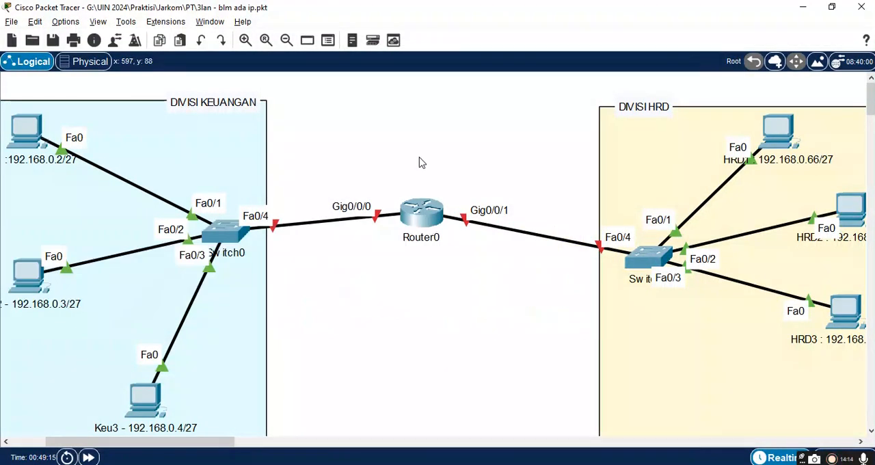
left_click(415, 216)
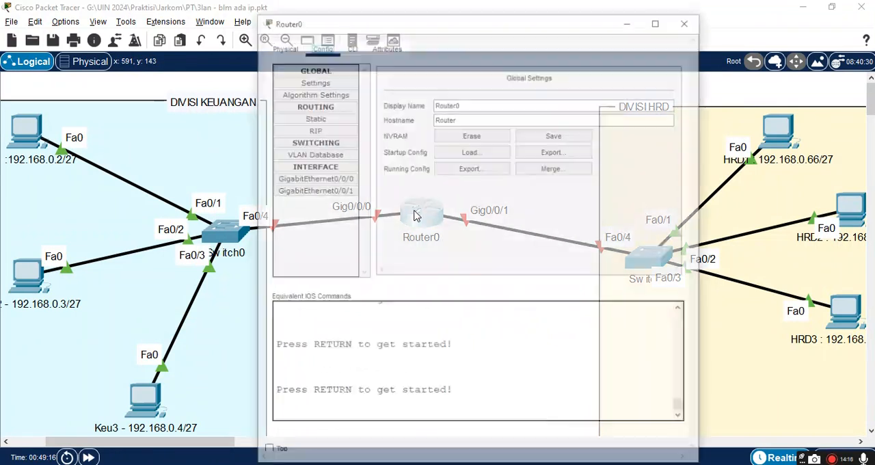
left_click(689, 23)
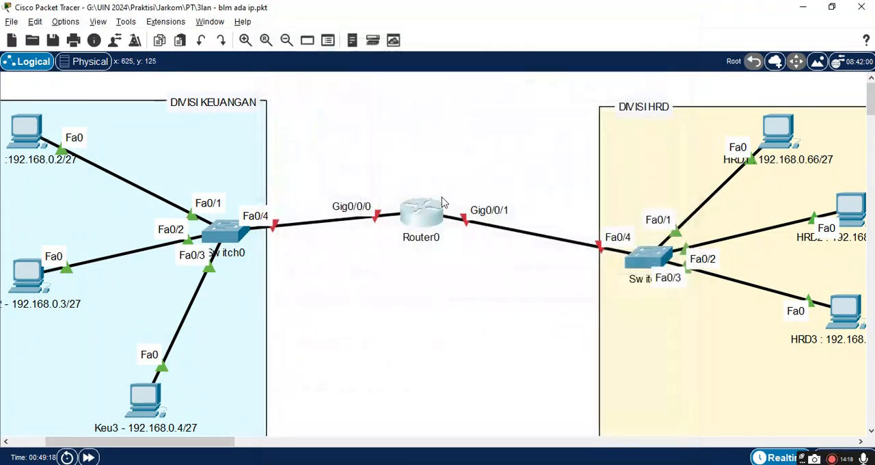
key("ctrl+v")
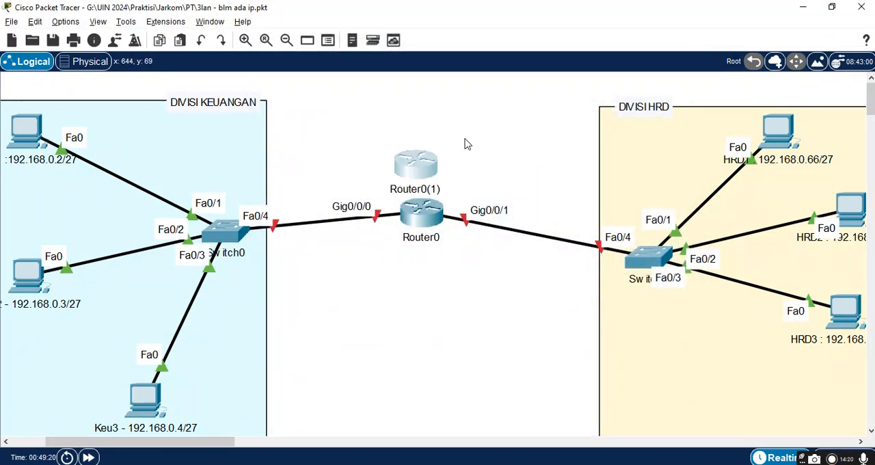
left_click_drag(421, 164, 496, 298)
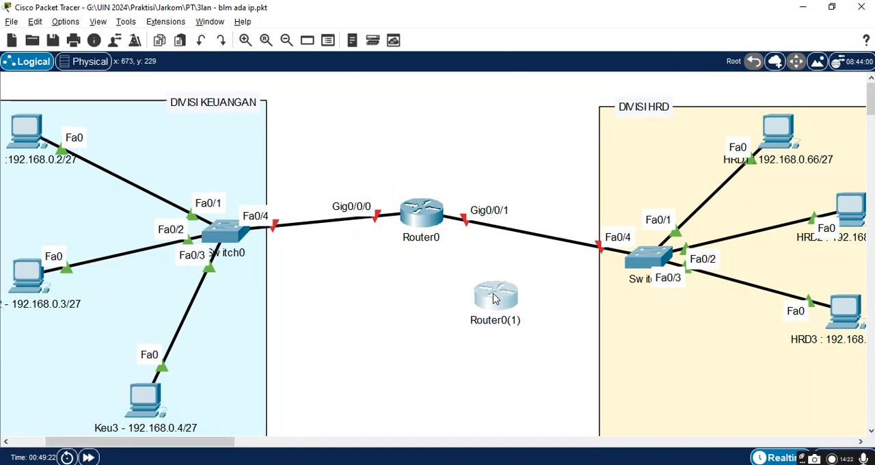
left_click(377, 216)
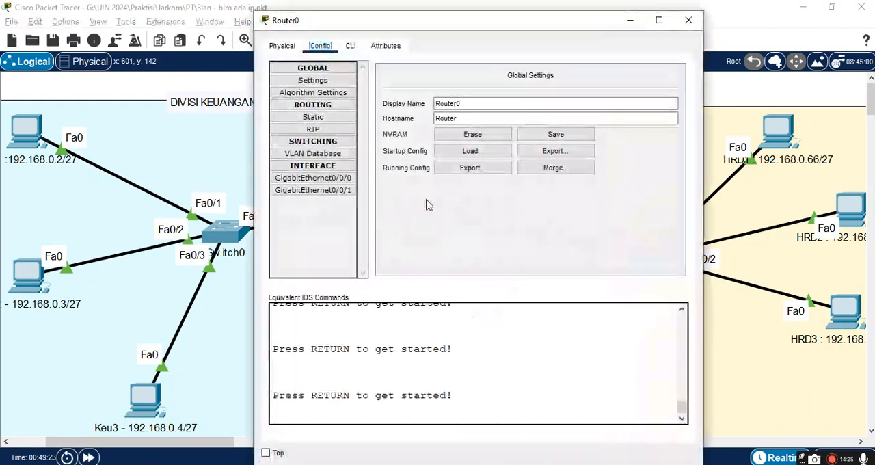
left_click(745, 21)
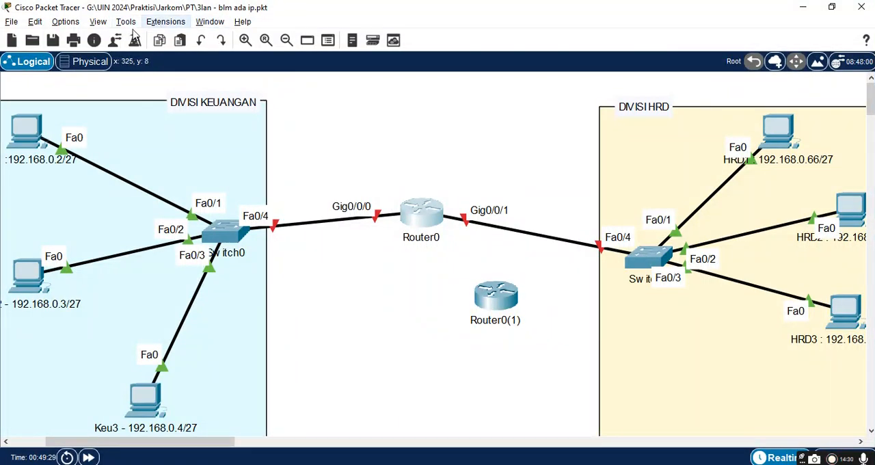
Step: Show the secondary toolbar with the selection, delete and drawing tools
left_click(98, 21)
mouse_move(109, 40)
mouse_move(220, 52)
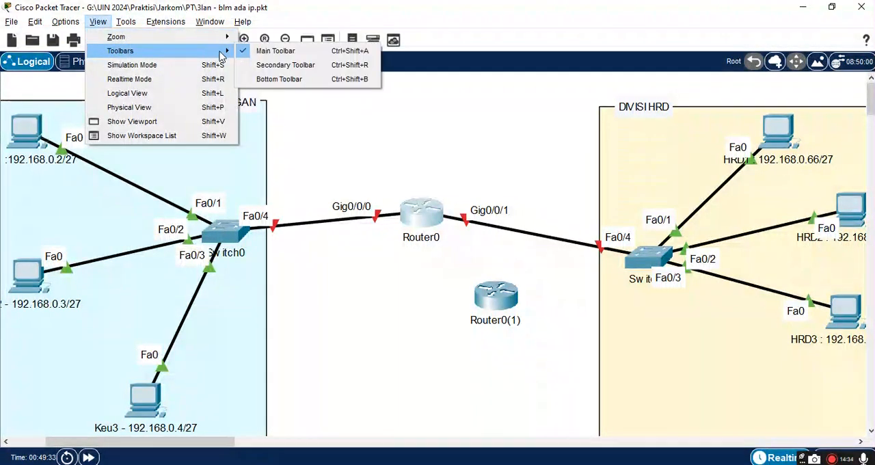
left_click(283, 66)
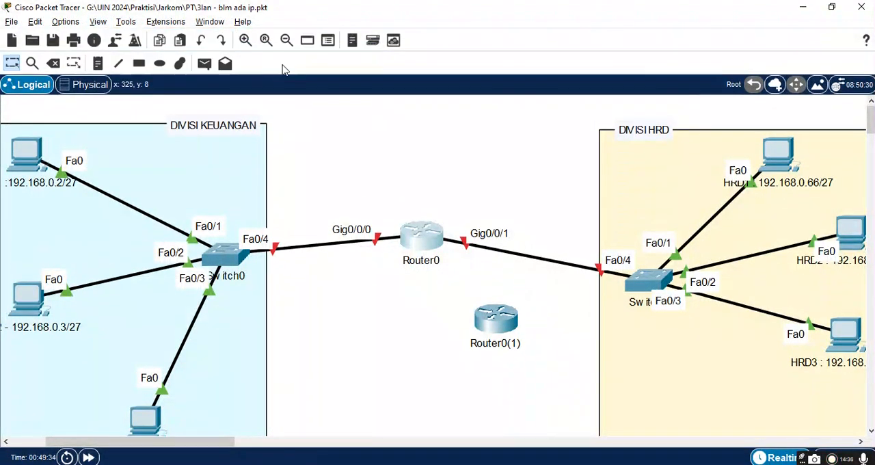
Step: Delete the two cables linking Router0 to the Keuangan and HRD switches, keeping the router itself
left_click(54, 64)
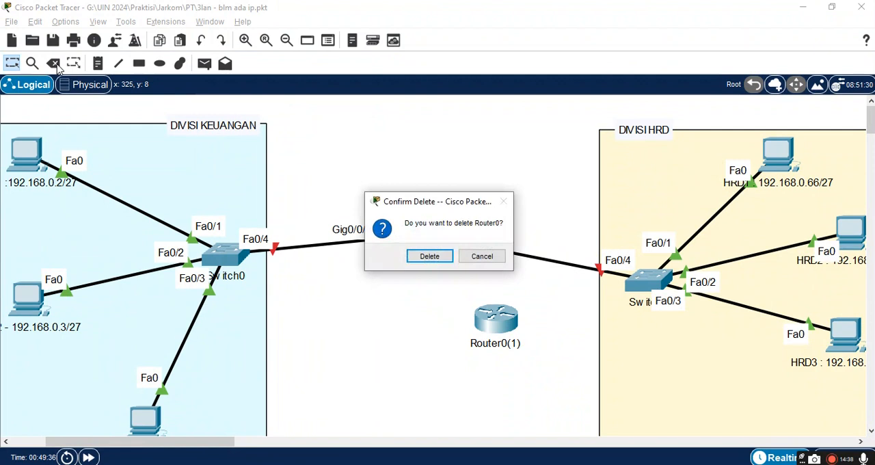
left_click(483, 257)
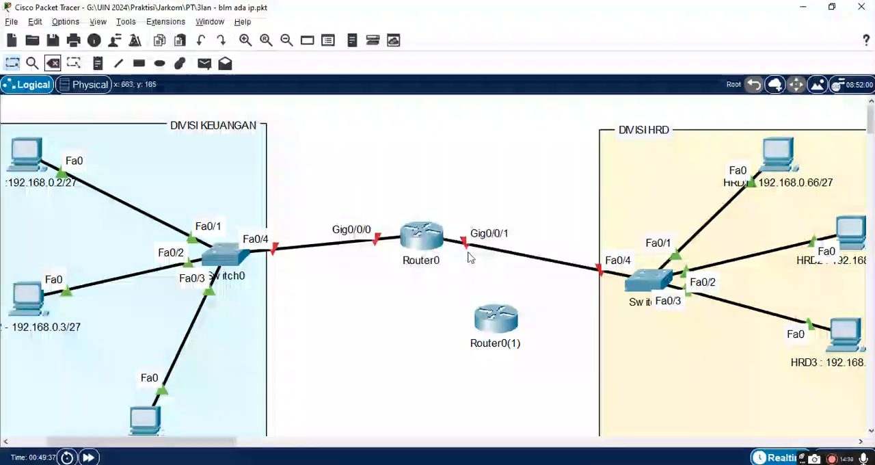
left_click(52, 64)
left_click(331, 245)
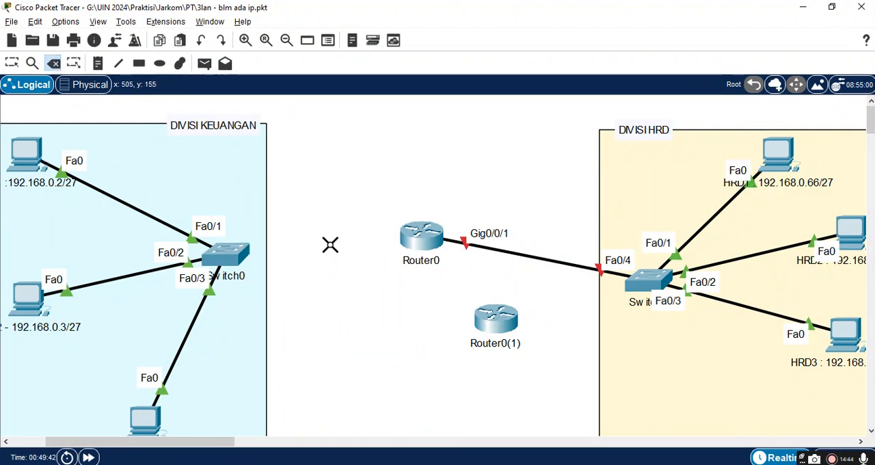
left_click(512, 252)
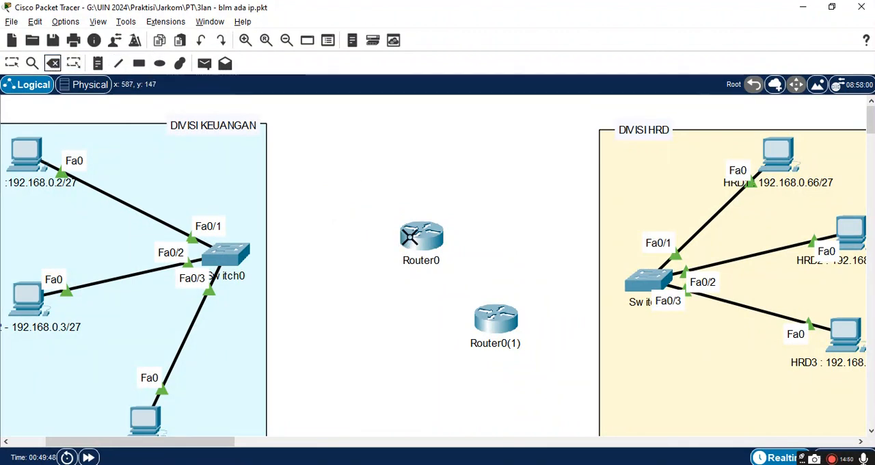
Step: Move Router0 beside the Keuangan switch and the duplicate router near the HRD division
left_click(12, 63)
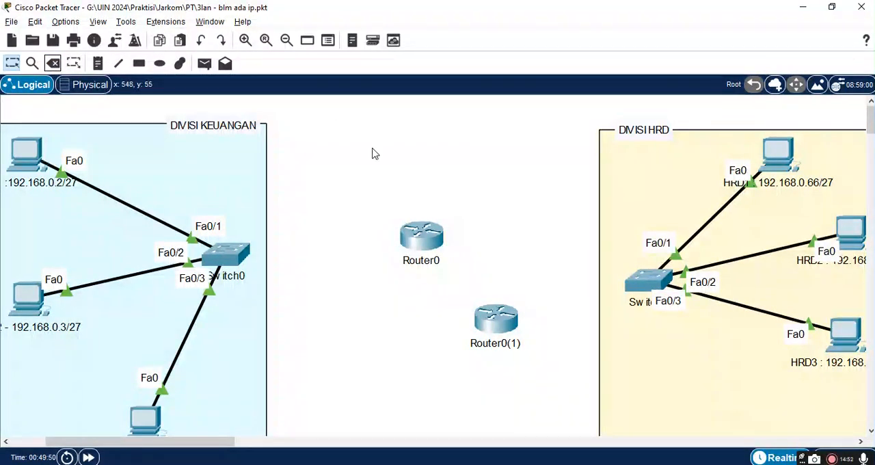
left_click_drag(421, 246, 305, 263)
left_click_drag(501, 331, 552, 263)
Step: Set the duplicate router's display name to Router1 and open its IOS command line interface
left_click(552, 264)
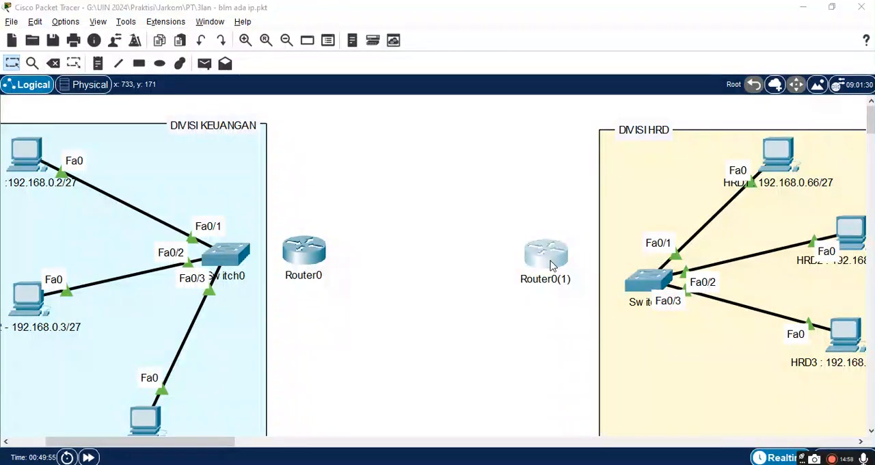
left_click(320, 45)
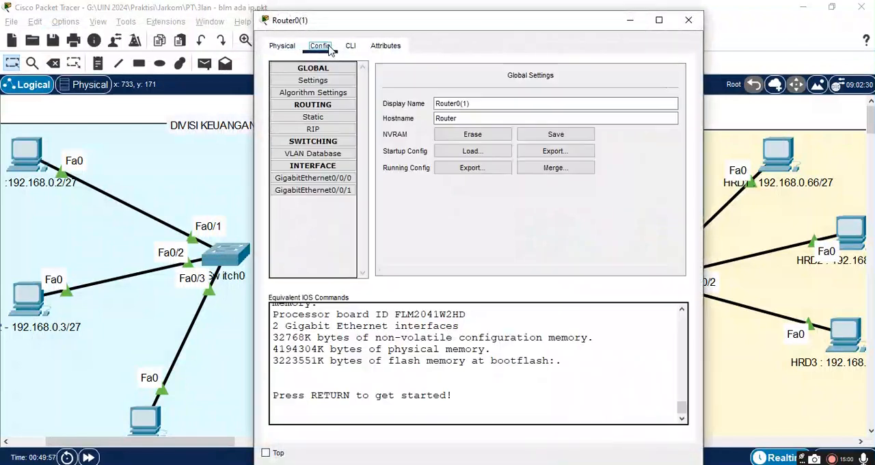
left_click(470, 103)
key("BackSpace")
key("BackSpace")
key("BackSpace")
key("BackSpace")
type("1")
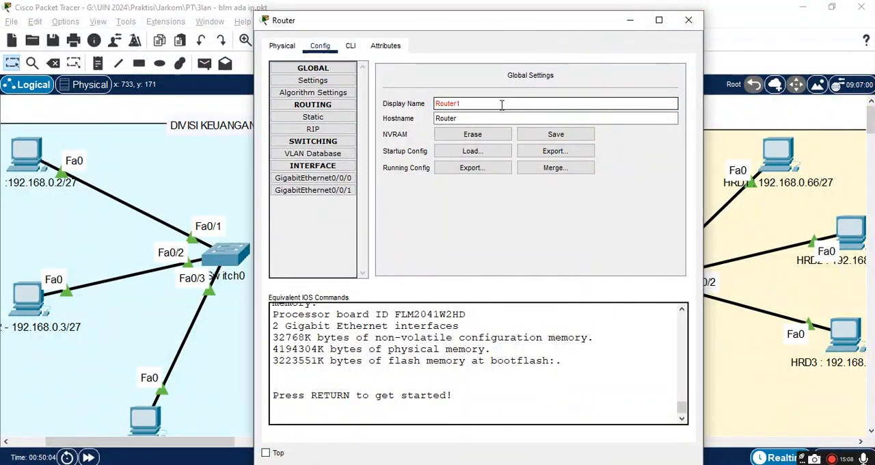
left_click(350, 45)
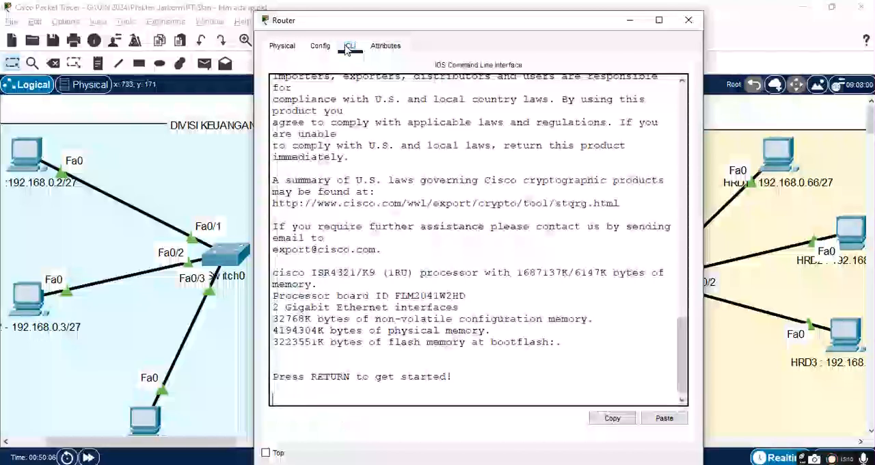
Step: Enter privileged mode in the duplicate router's command line with ena and start global configuration with conf t
left_click(316, 51)
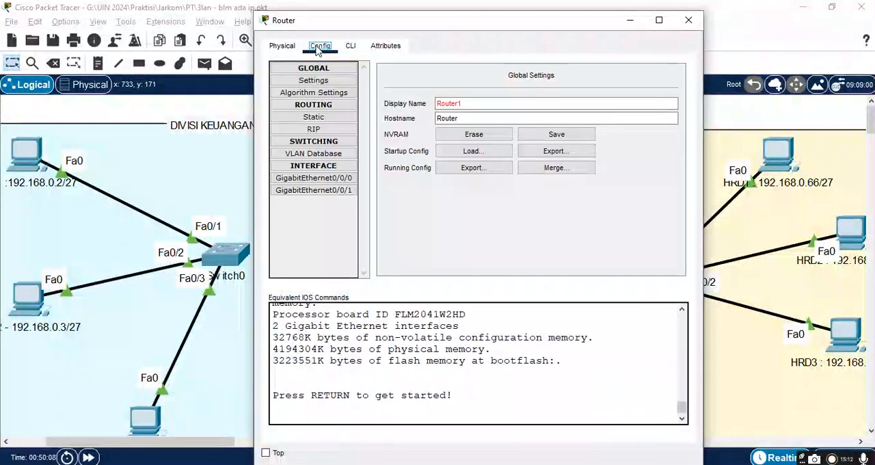
left_click(350, 46)
key("Return")
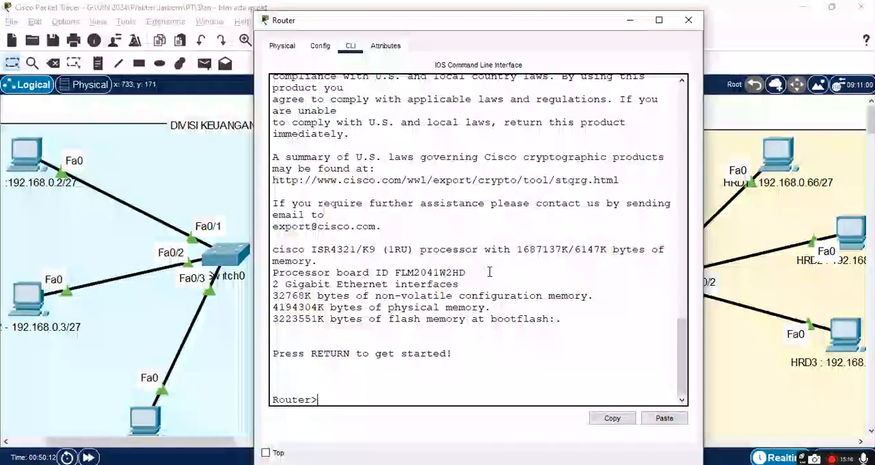
type("con")
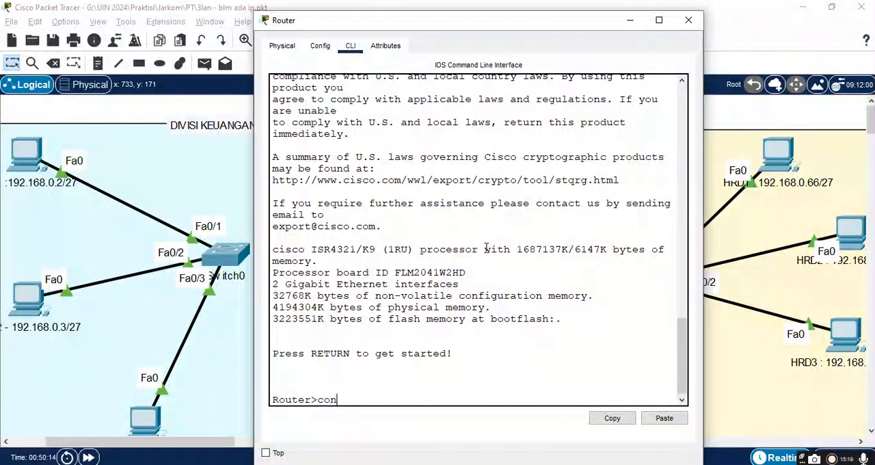
type("a")
key("Return")
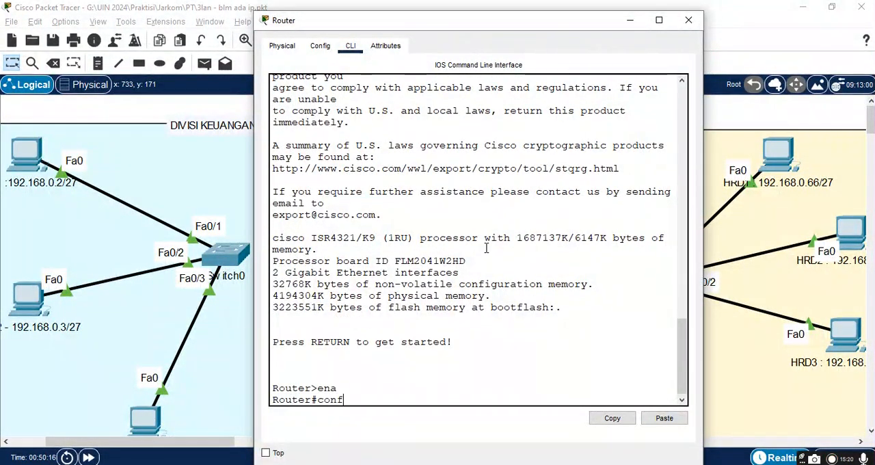
key("Return")
Step: Set the duplicate router's hostname to Router1 with the hostname command, then exit configuration mode
type("ho")
key("Tab")
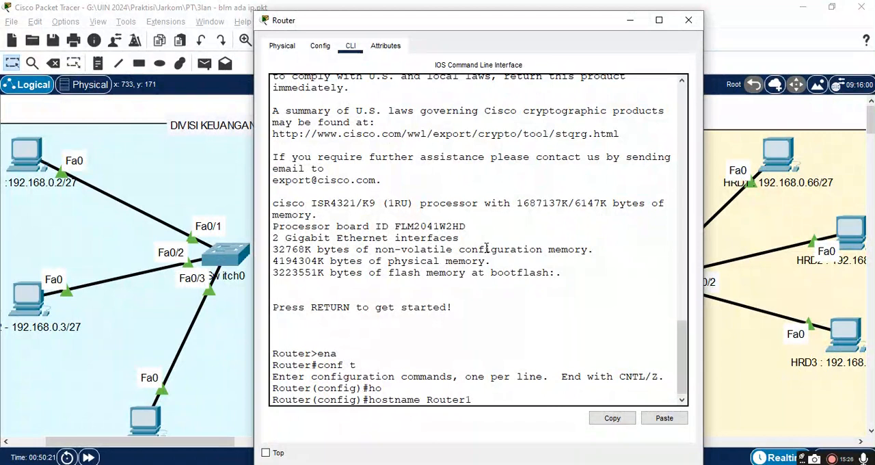
type("Router1")
key("Return")
type("exit")
key("Return")
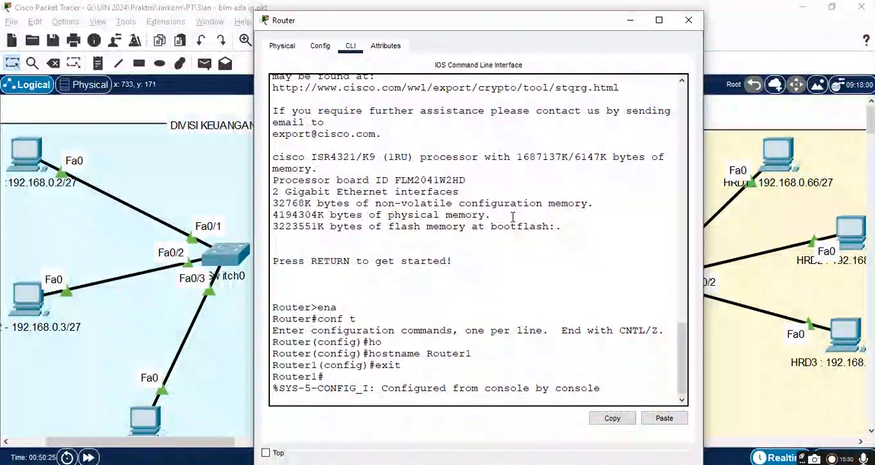
left_click(689, 20)
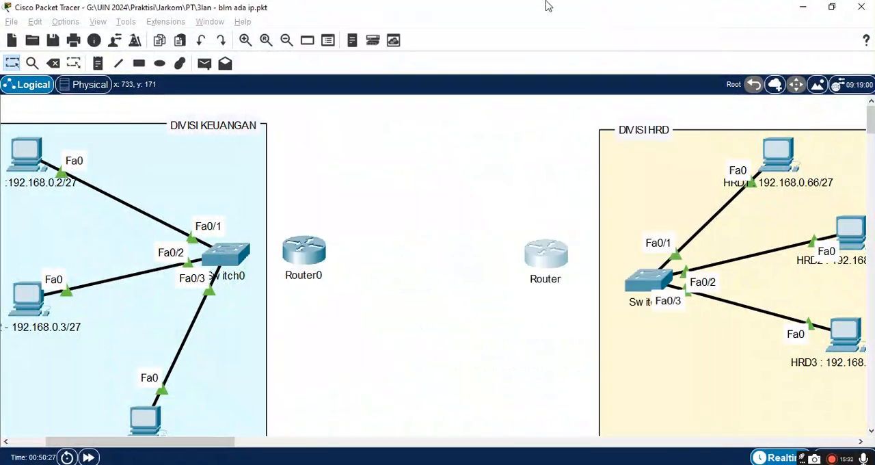
Step: Shift the duplicate router slightly away from the HRD switch and set its display name to Route1
mouse_move(547, 264)
left_mouse_down()
mouse_move(534, 231)
mouse_move(533, 256)
left_mouse_up()
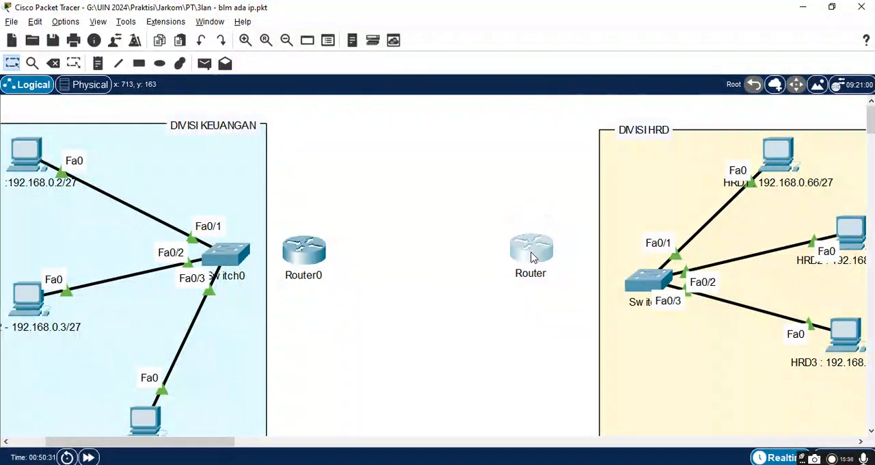
left_click(531, 254)
left_click_drag(453, 215, 320, 169)
left_click(318, 49)
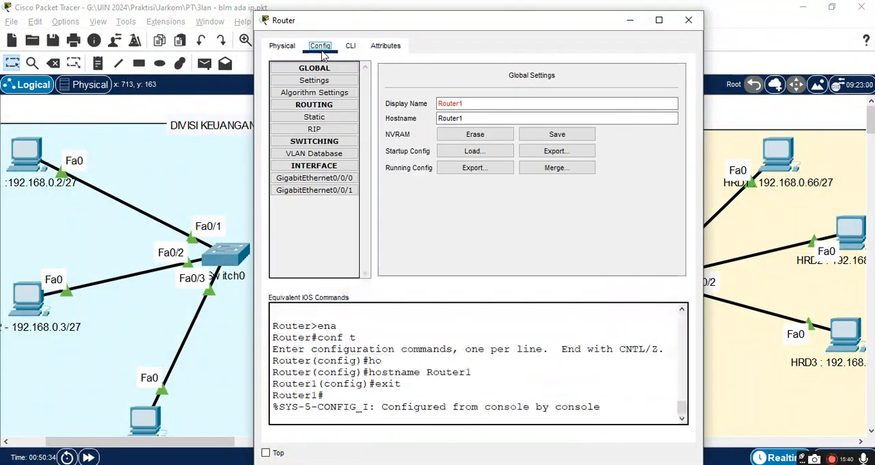
left_click(471, 117)
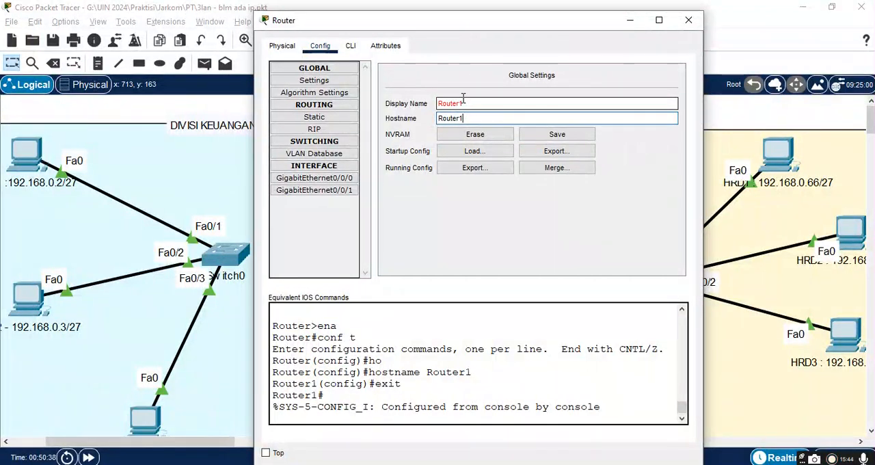
left_click(464, 102)
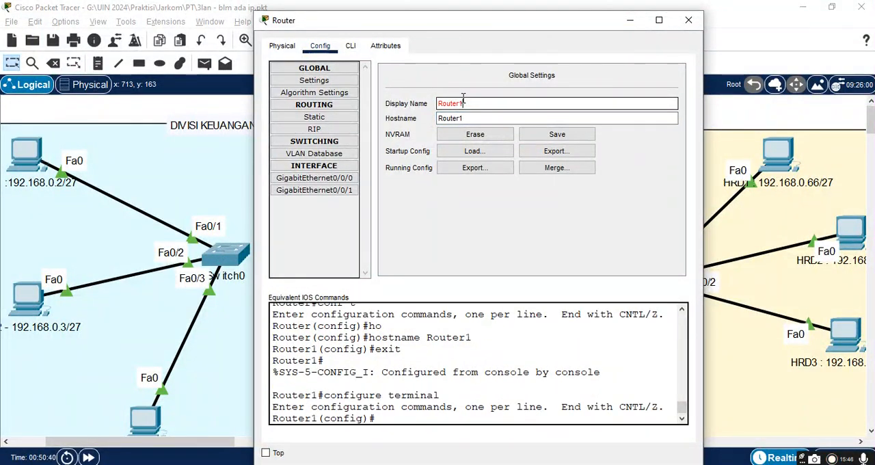
type("1")
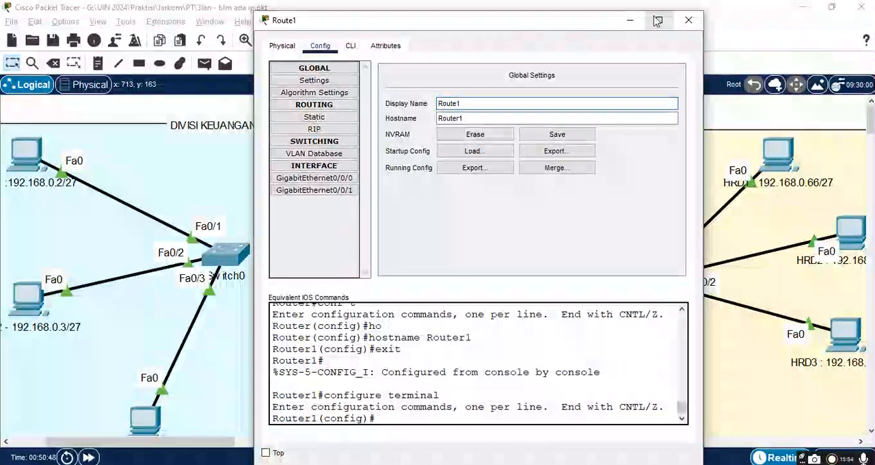
left_click(688, 21)
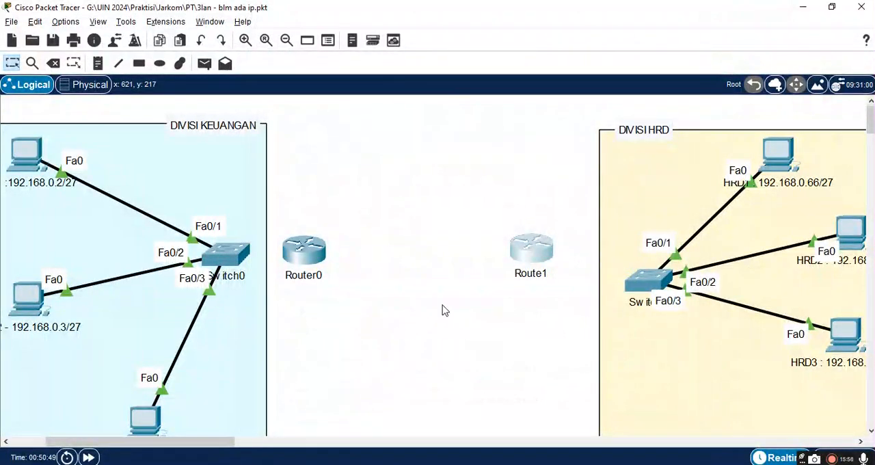
Step: Move Router0 farther from the Keuangan switch and hide the secondary toolbar
left_click_drag(305, 257, 352, 253)
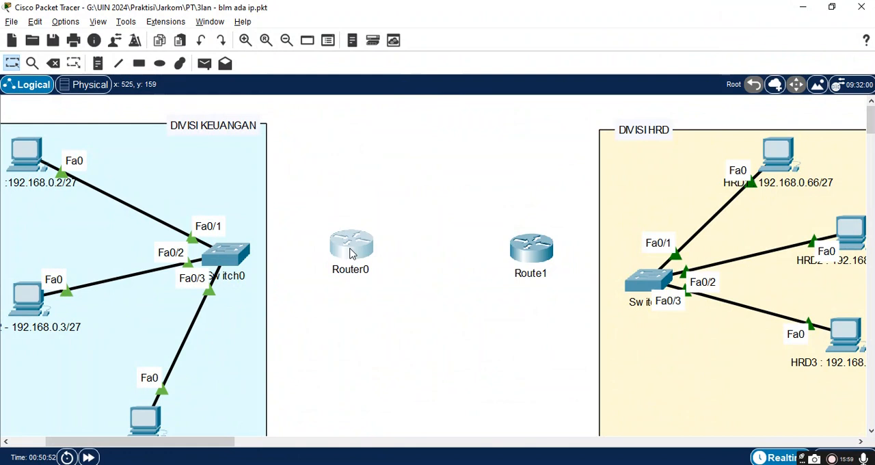
left_click(94, 22)
mouse_move(115, 50)
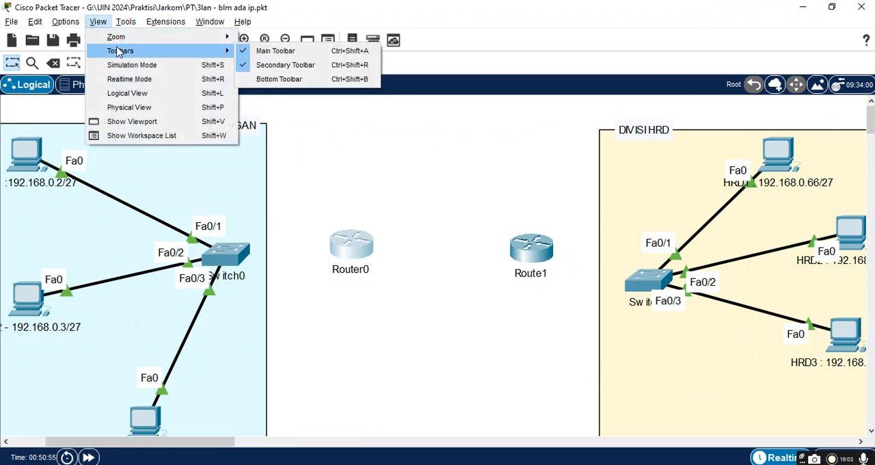
left_click(281, 65)
Step: Show the bottom toolbar with the device and connection types
left_click(99, 22)
mouse_move(134, 40)
mouse_move(184, 54)
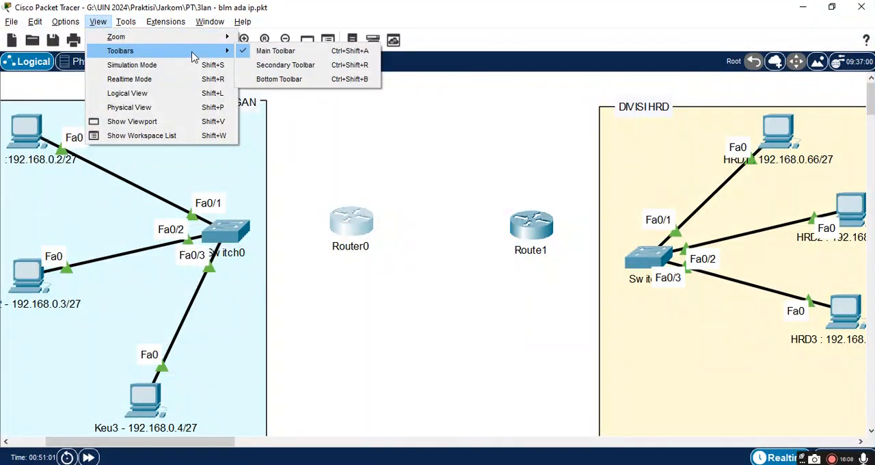
left_click(274, 81)
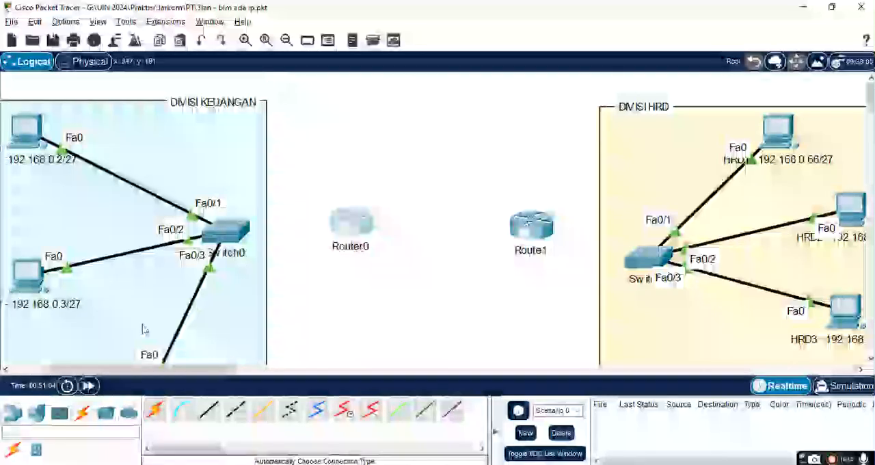
Step: Connect Switch0 to Router0 using the automatically chosen connection type
left_click(363, 220)
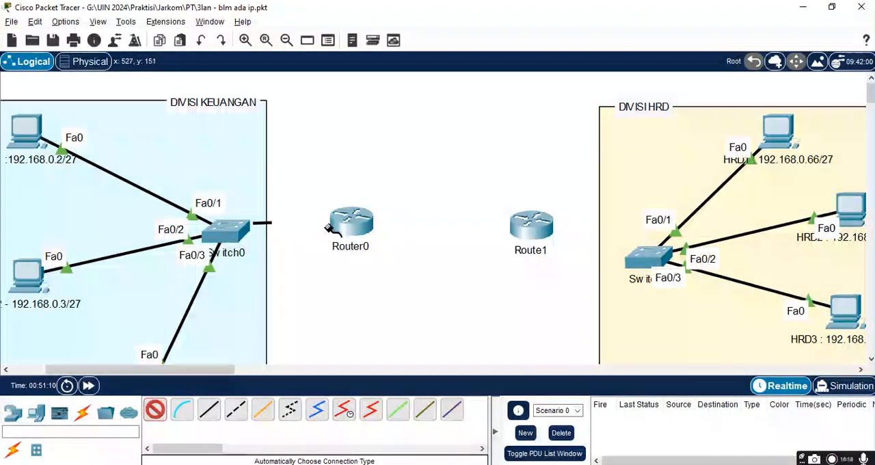
left_click(155, 411)
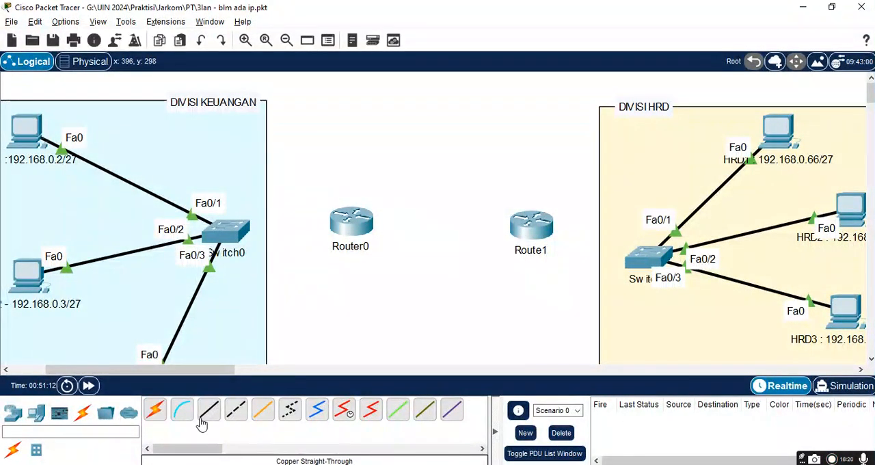
left_click(160, 411)
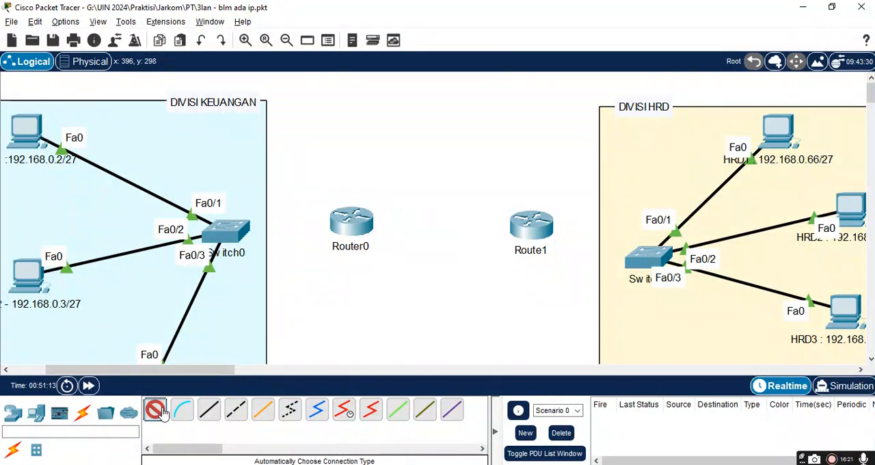
left_click(236, 230)
left_click(344, 220)
left_click(344, 220)
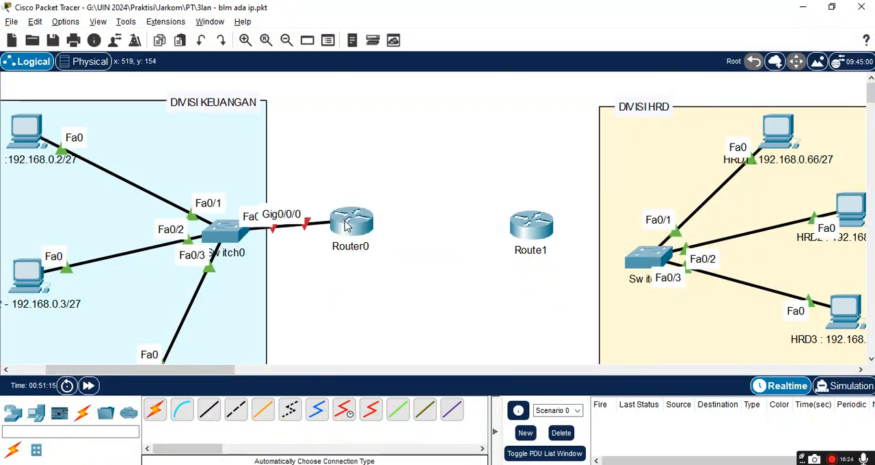
Step: Move Router0 up and away from Switch0 to separate the port labels, and review Switch0's interface list down to the GigabitEthernet ports
left_click_drag(355, 230, 425, 175)
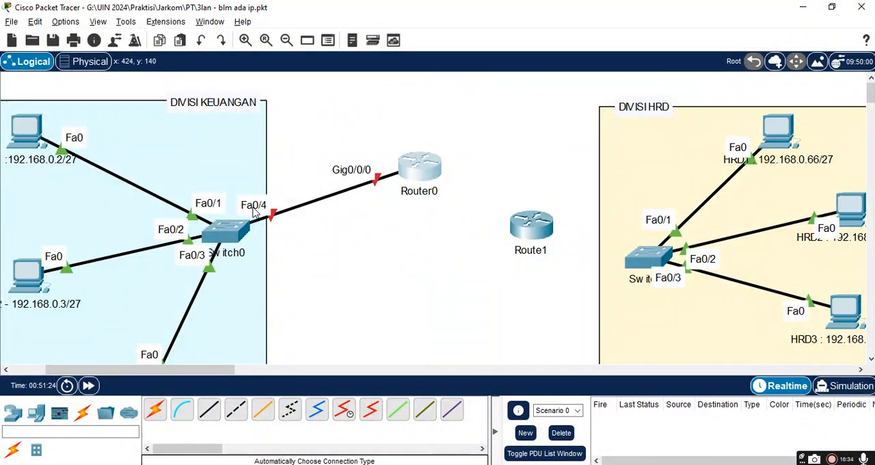
left_click(224, 232)
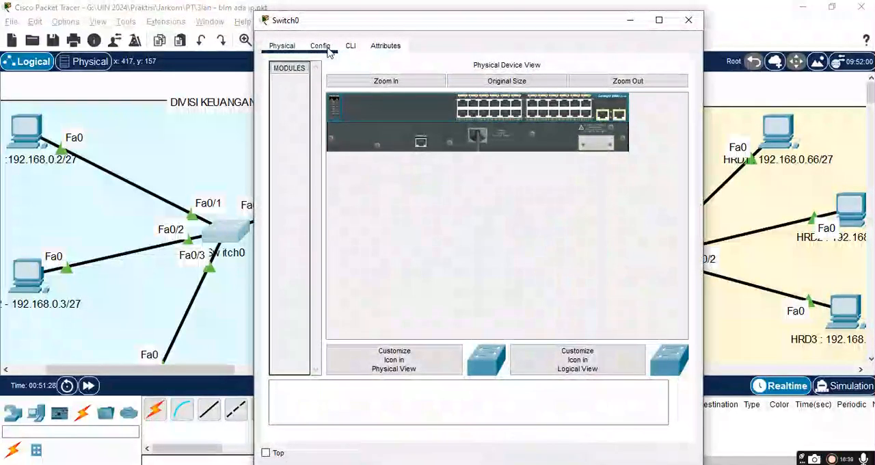
left_click(322, 47)
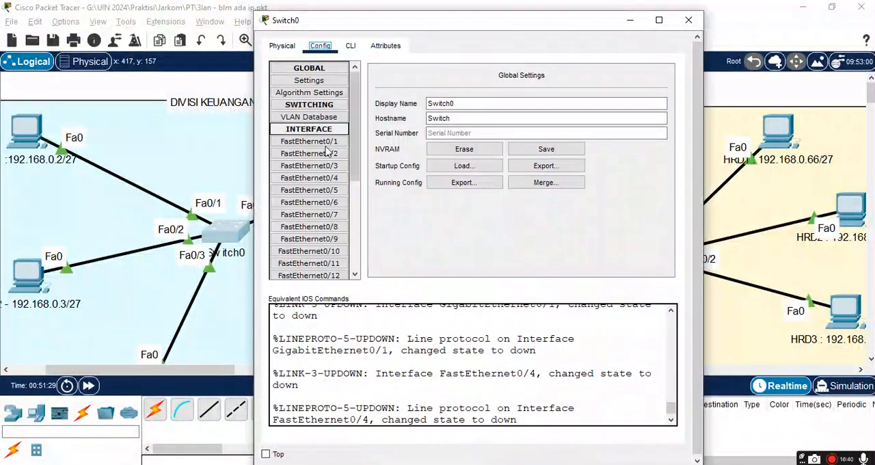
scroll(358, 199, "down", 5)
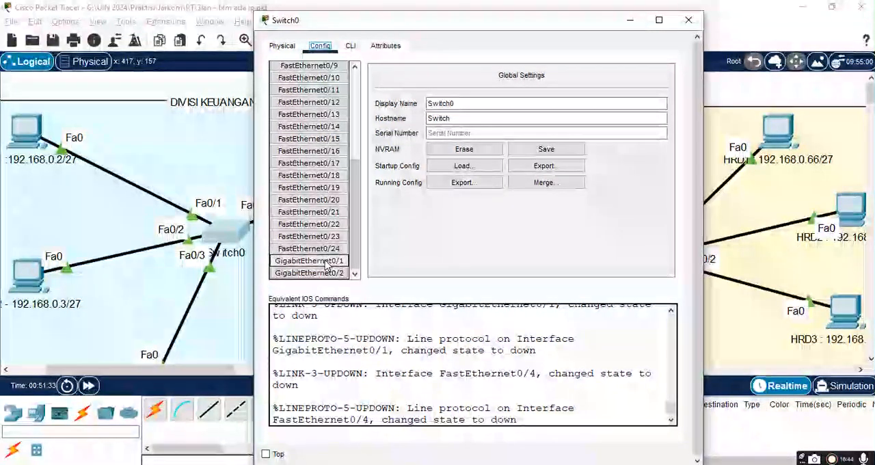
left_click(689, 20)
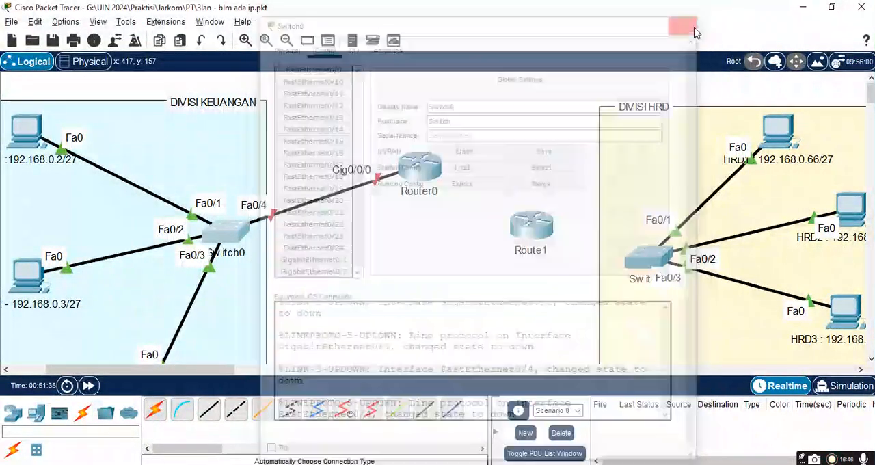
Step: Show the secondary toolbar with the delete tool again
left_click(98, 21)
mouse_move(114, 43)
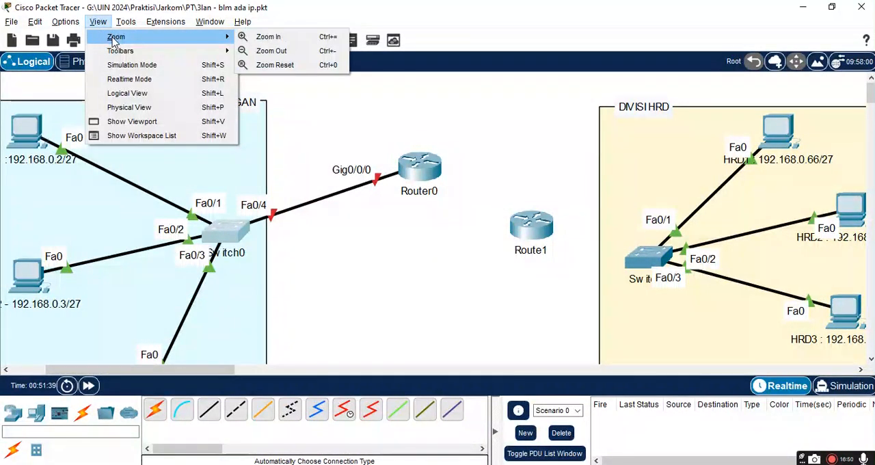
mouse_move(185, 50)
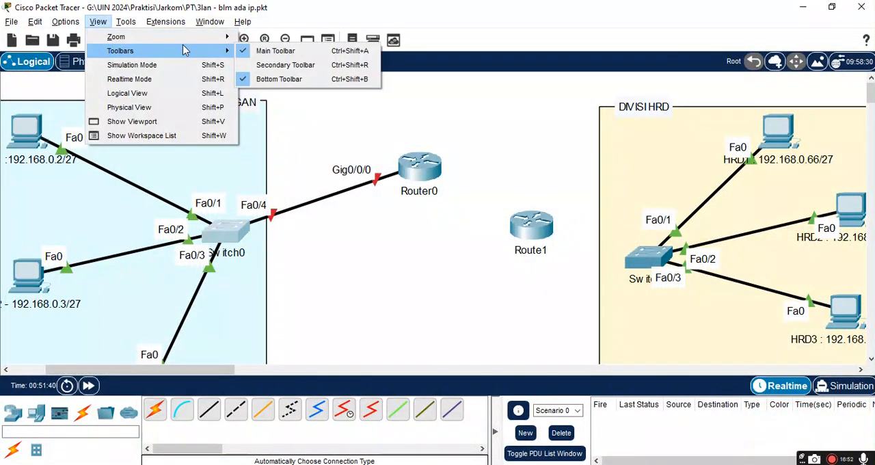
left_click(273, 65)
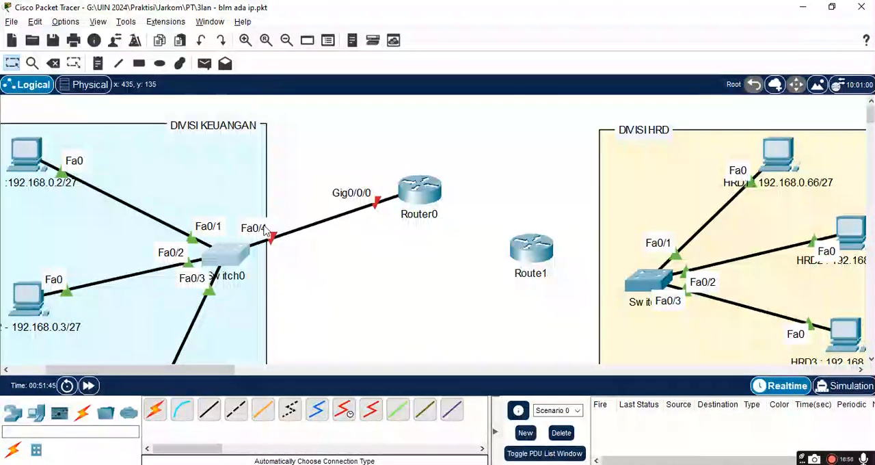
Step: Delete the cable between Switch0 and Router0, keeping the switch itself
left_click(54, 64)
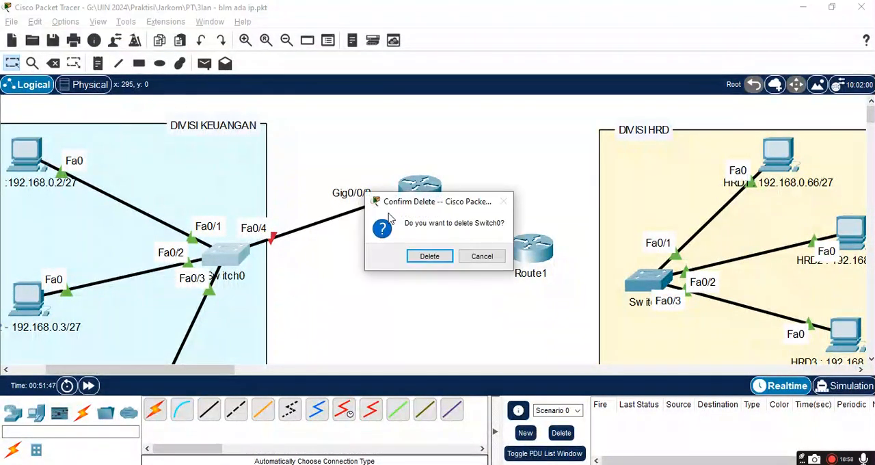
left_click(465, 262)
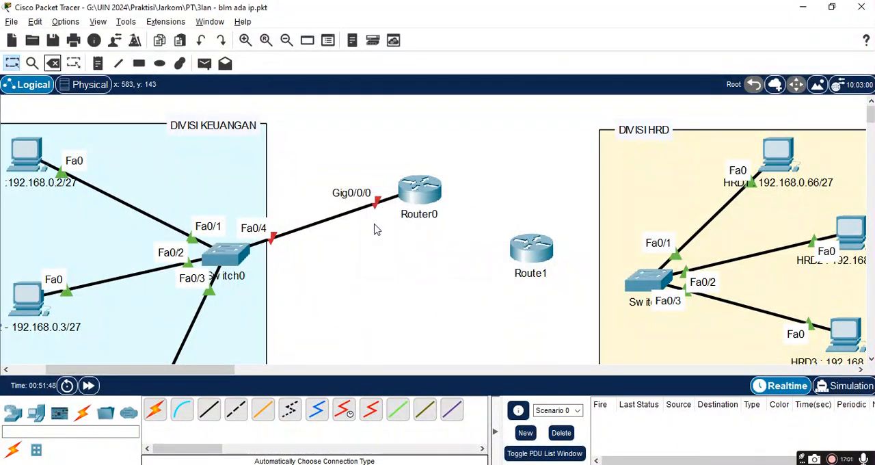
left_click(54, 64)
left_click(330, 221)
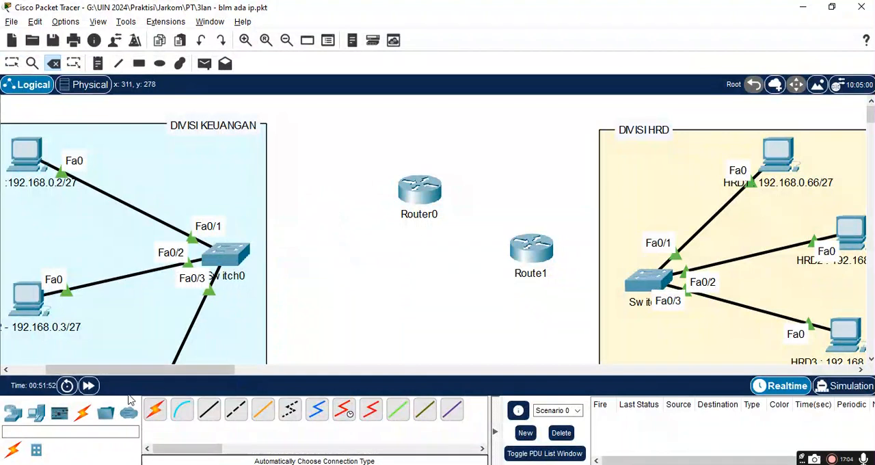
Step: Connect Router0 to Switch0 in Divisi Keuangan using the automatically chosen connection type
left_click(155, 408)
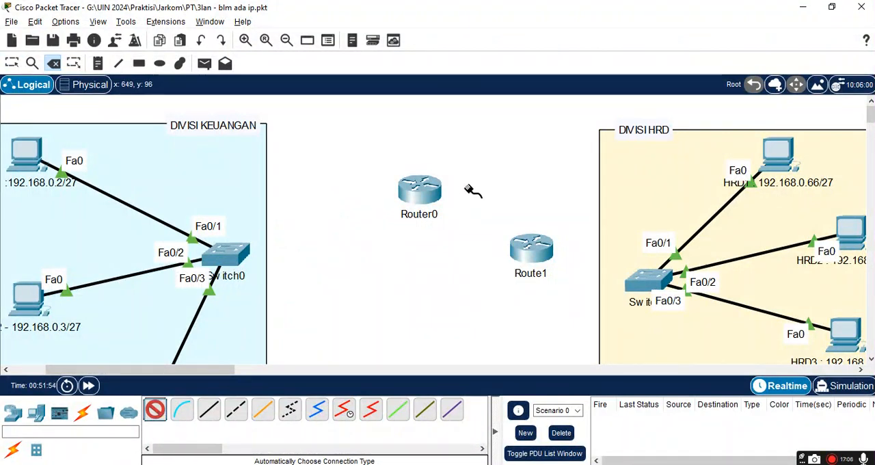
left_click(430, 191)
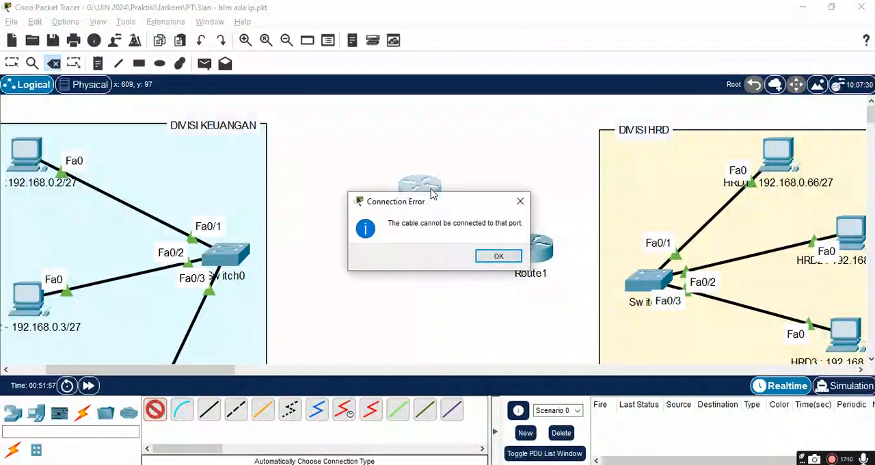
left_click(498, 256)
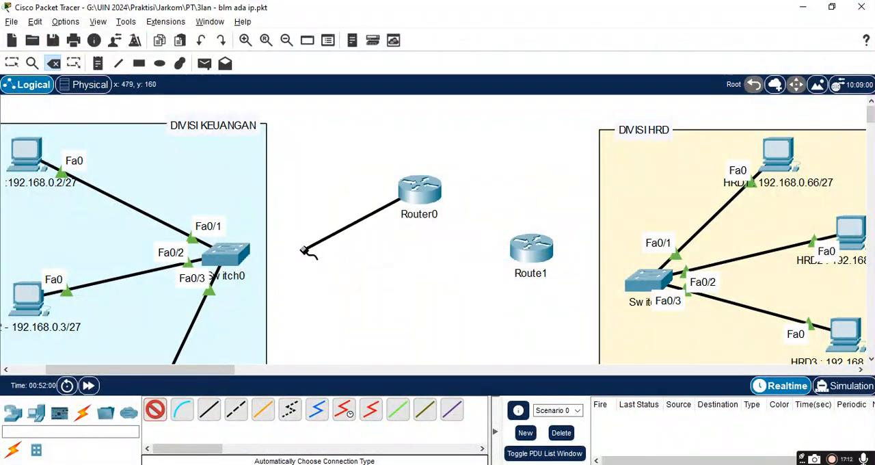
left_click(241, 254)
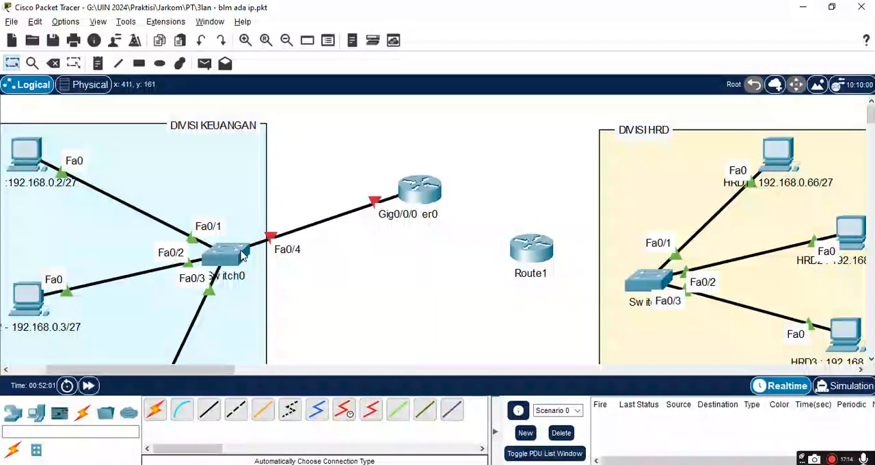
Step: Undo the automatically chosen cable between Router0 and Switch0
left_click(237, 254)
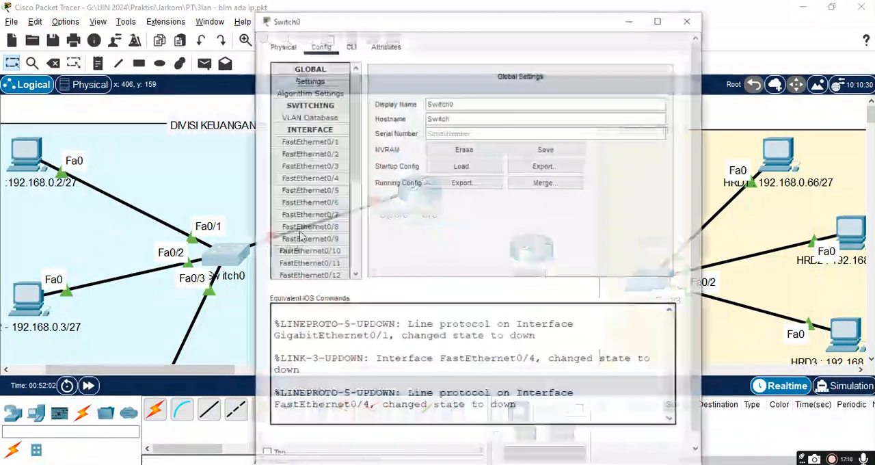
key("Escape")
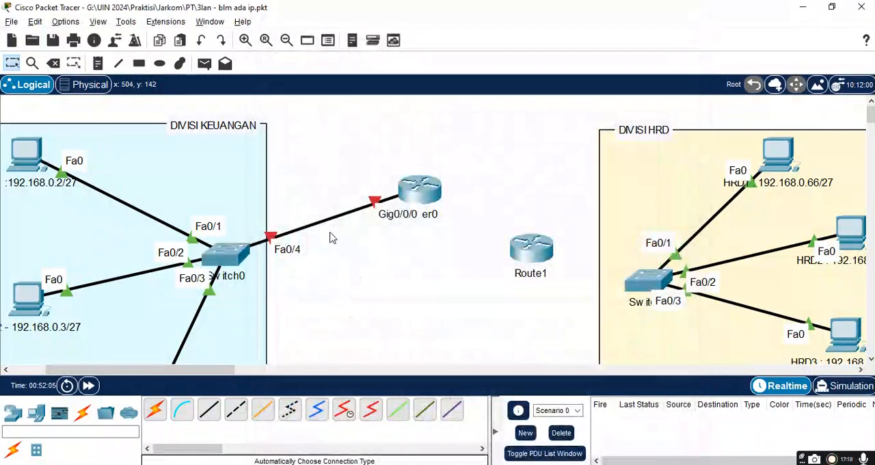
key("ctrl+z")
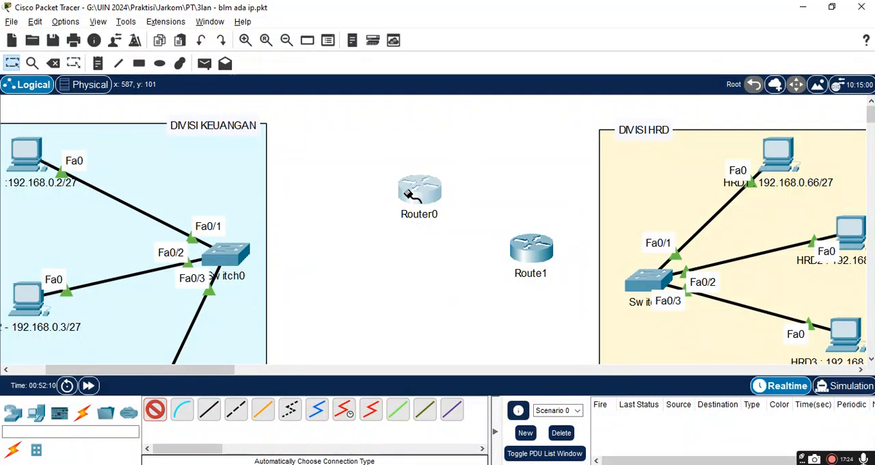
left_click(409, 196)
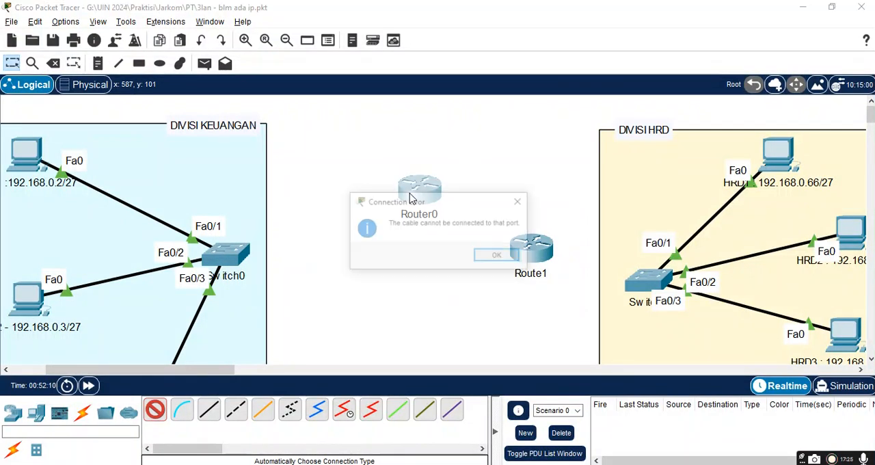
left_click(518, 201)
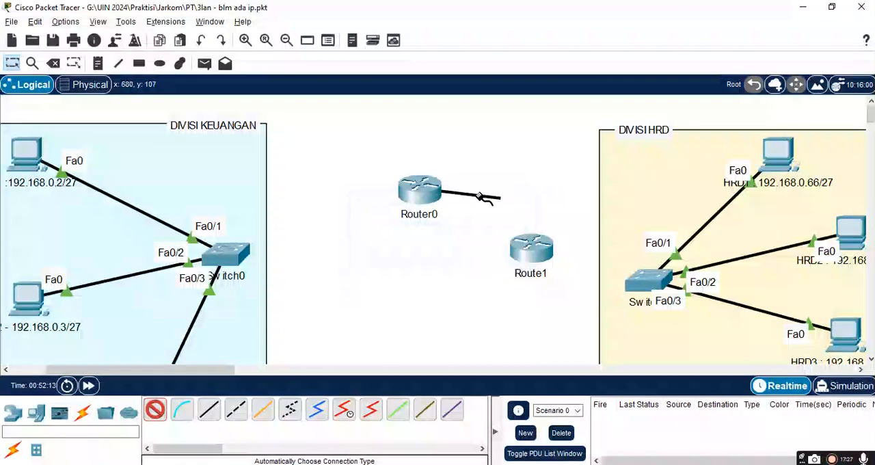
left_click(413, 193)
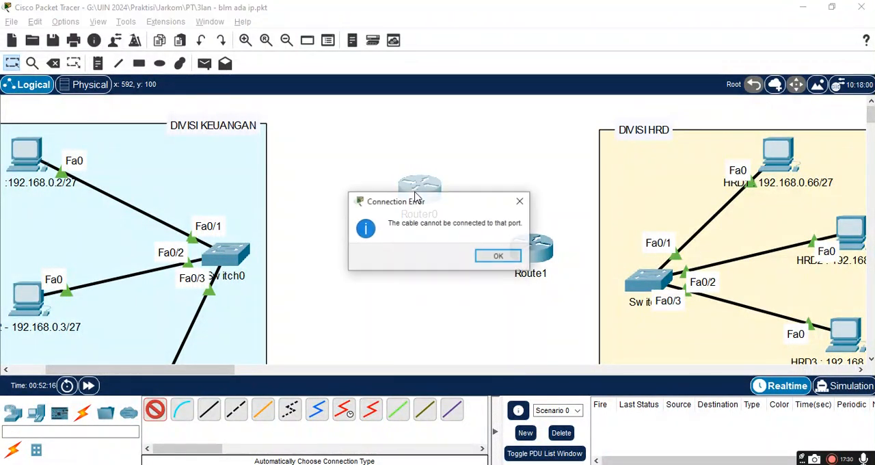
left_click(498, 257)
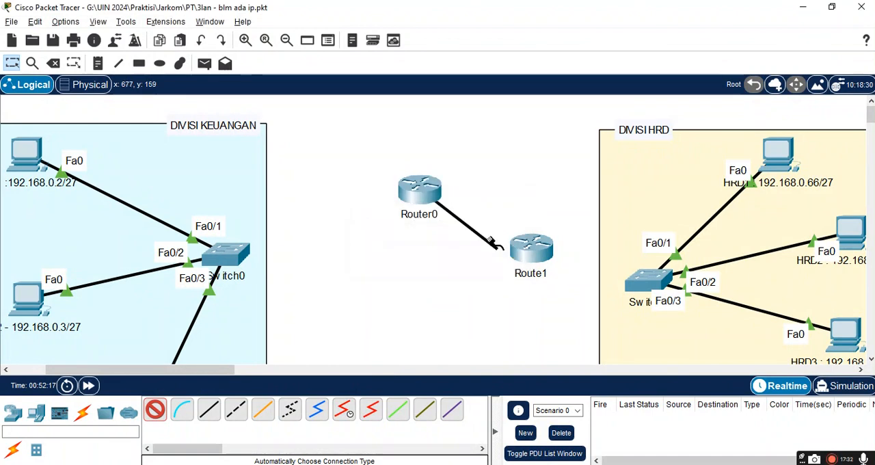
left_click(409, 197)
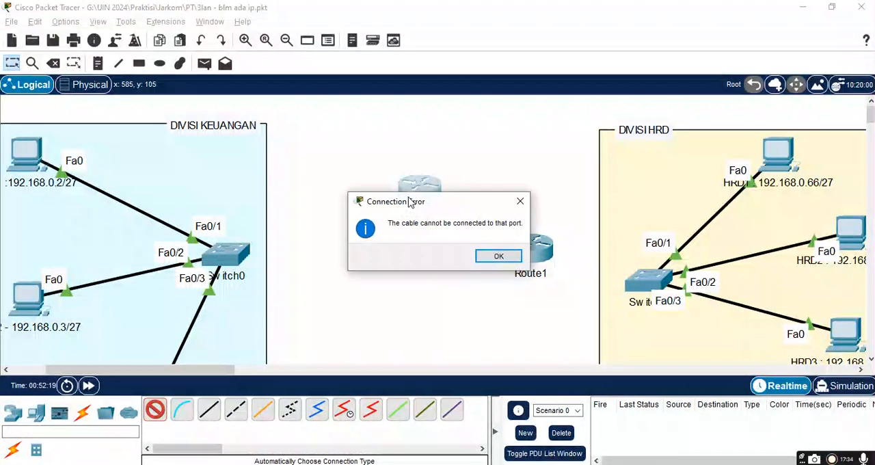
left_click(520, 201)
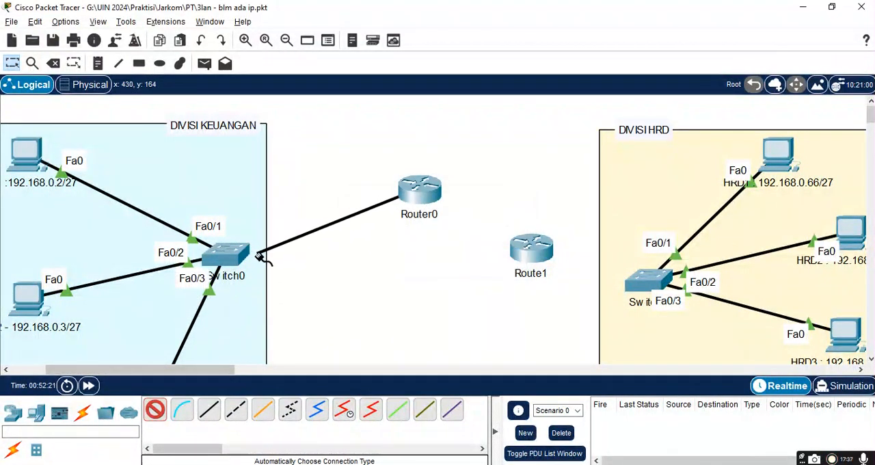
key("Escape")
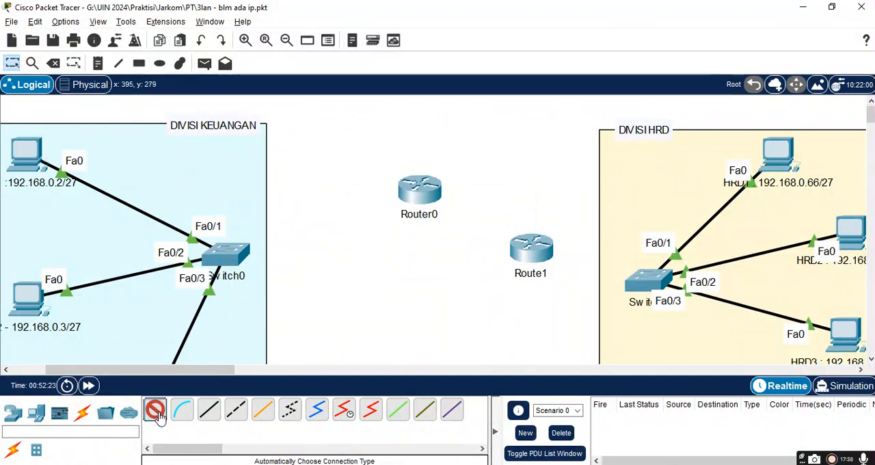
left_click(229, 253)
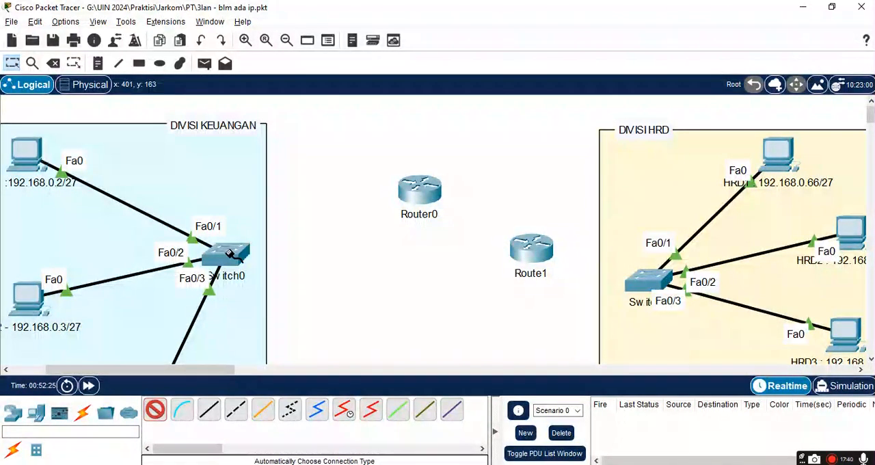
left_click(229, 253)
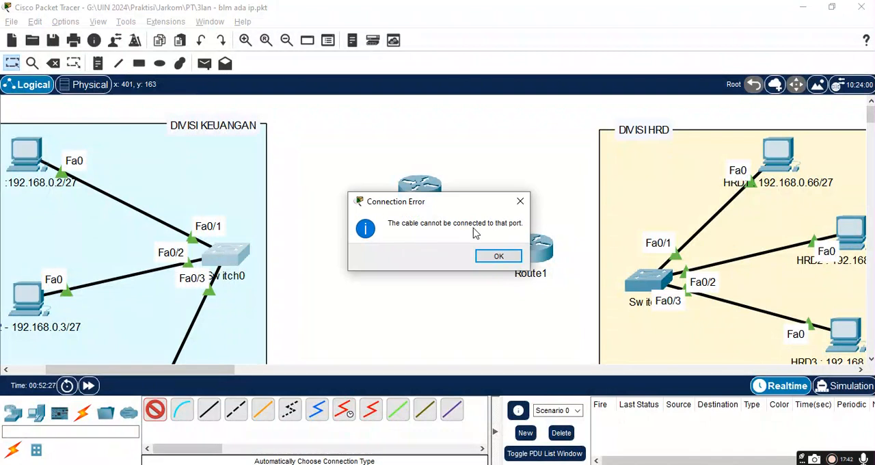
left_click(485, 259)
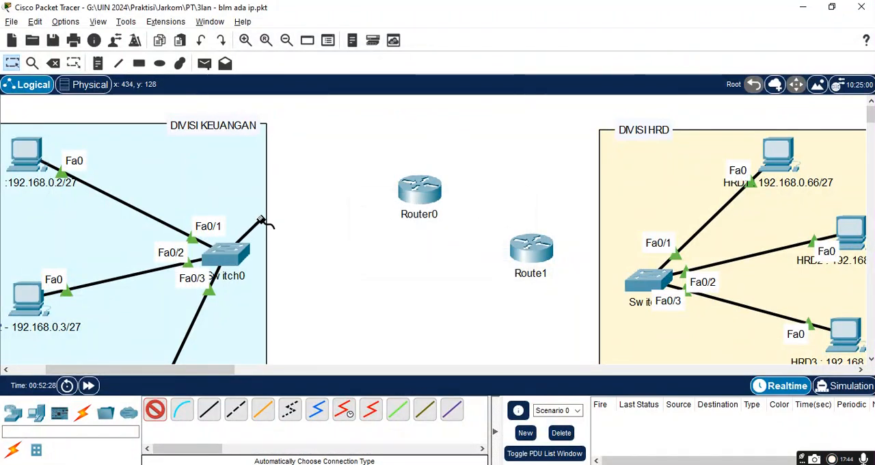
left_click(238, 260)
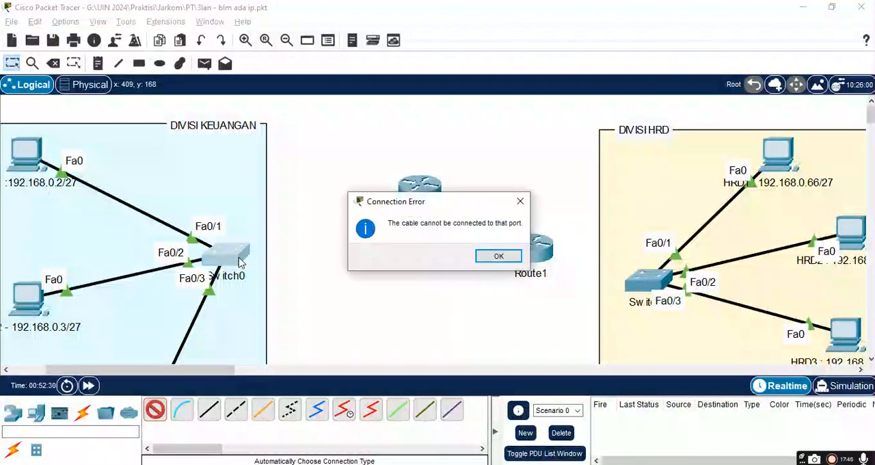
left_click(499, 257)
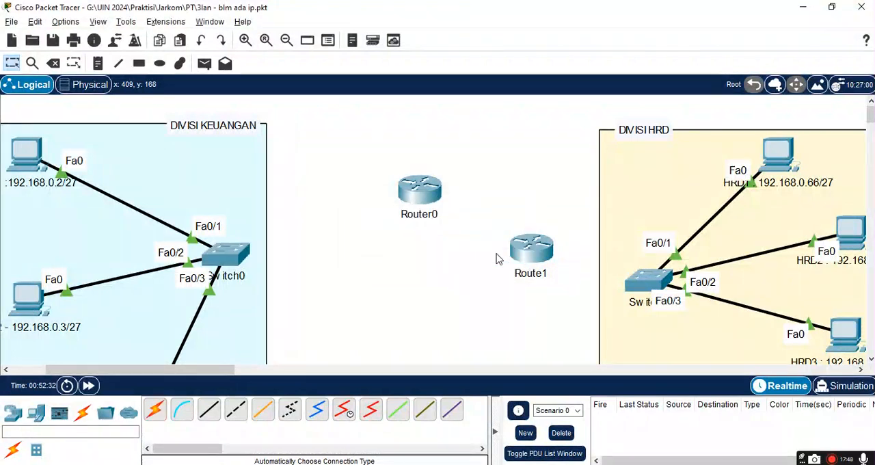
Step: Inspect the GigabitEthernet0/1 interface settings in Switch0's configuration and close the device window
left_click(229, 256)
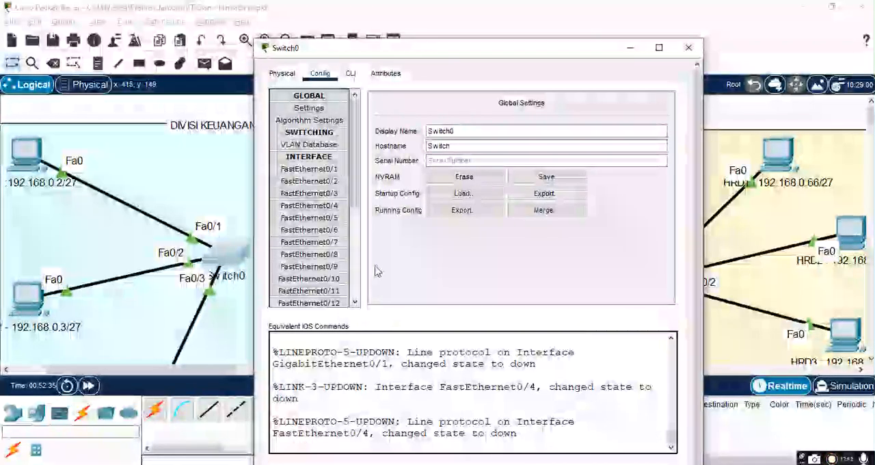
scroll(358, 266, "down", 5)
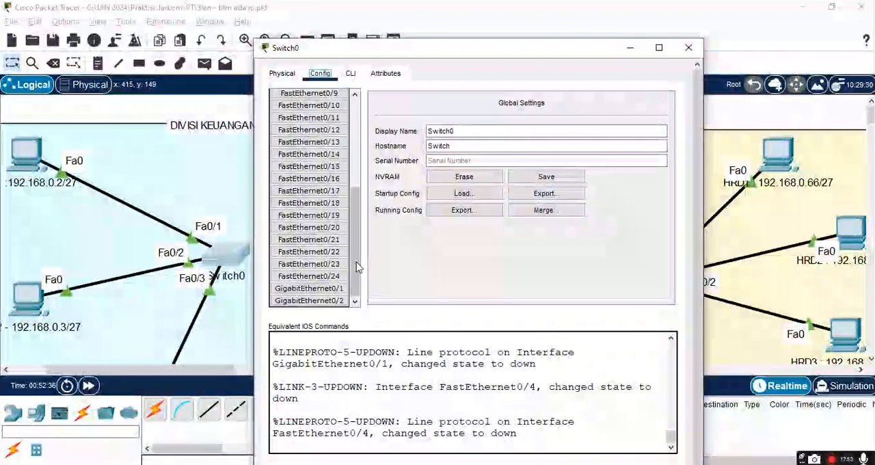
left_click(329, 290)
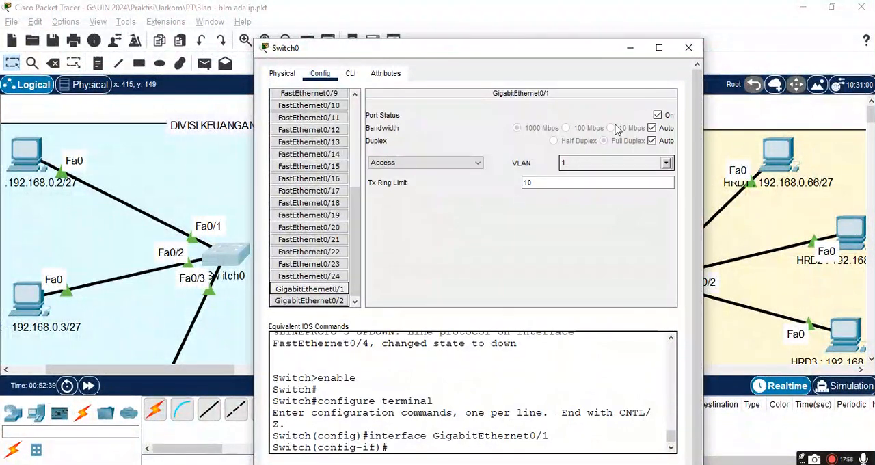
left_click(689, 52)
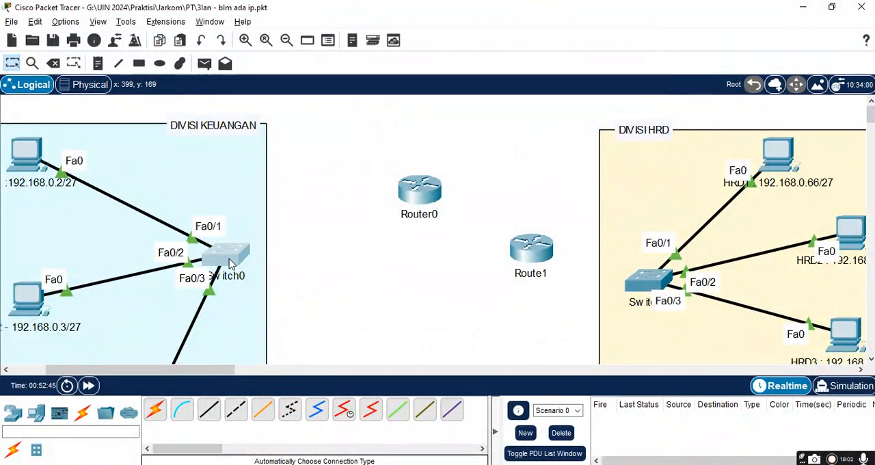
Step: Connect Switch0's GigabitEthernet0/1 port to Router0's GigabitEthernet0/0/0 port with a Copper Cross-Over cable
left_click(239, 409)
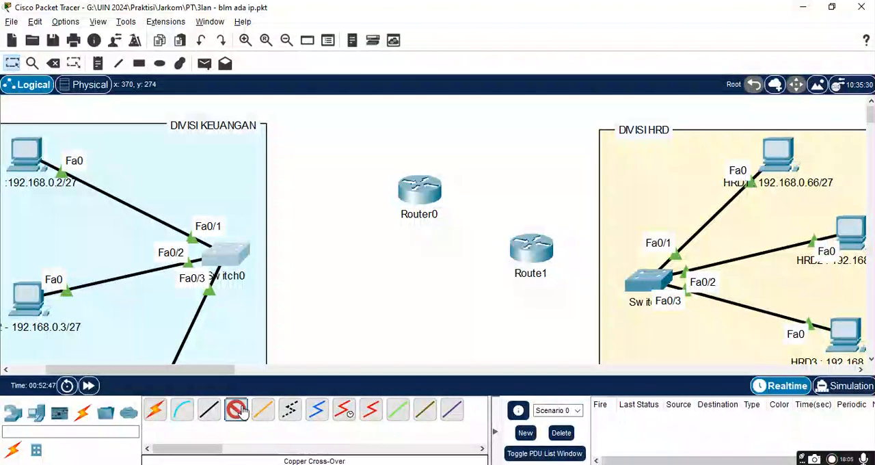
left_click(231, 258)
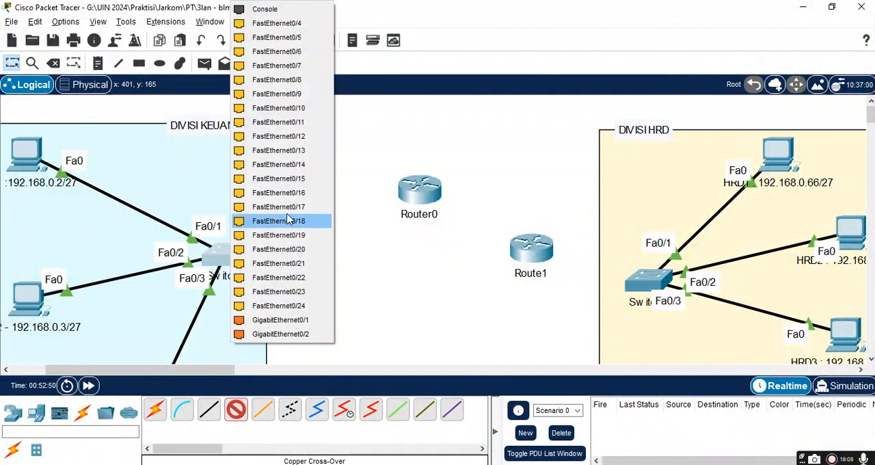
left_click(281, 320)
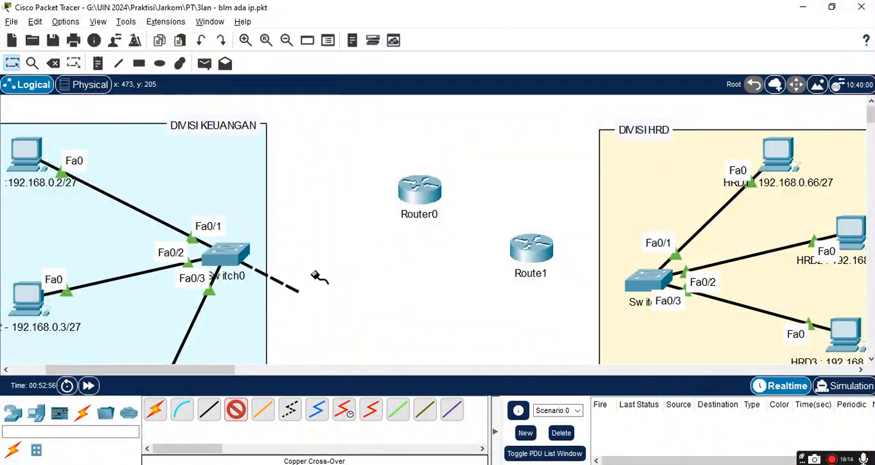
left_click(416, 191)
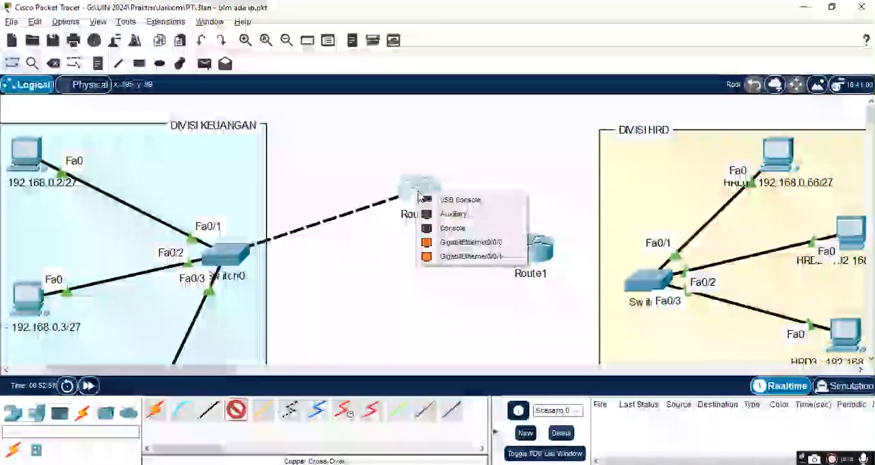
left_click(453, 244)
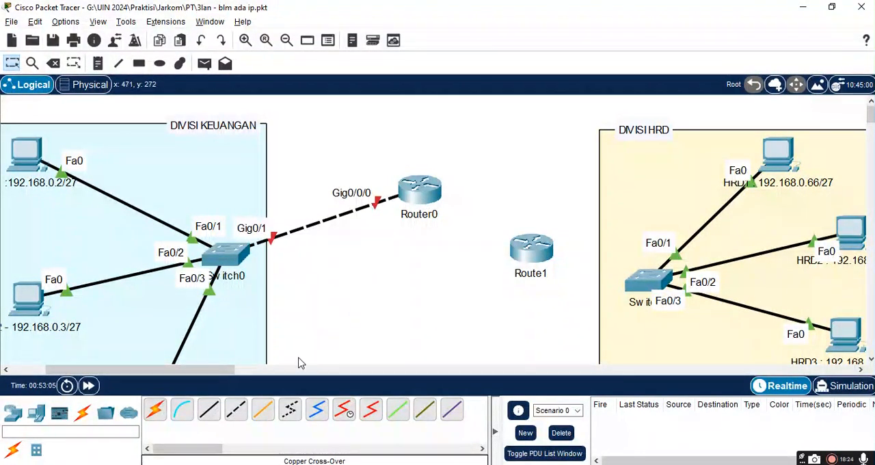
Step: Connect Router0's GigabitEthernet0/0/1 port to Route1's GigabitEthernet0/0/1 port with a Copper Cross-Over cable
left_click(237, 411)
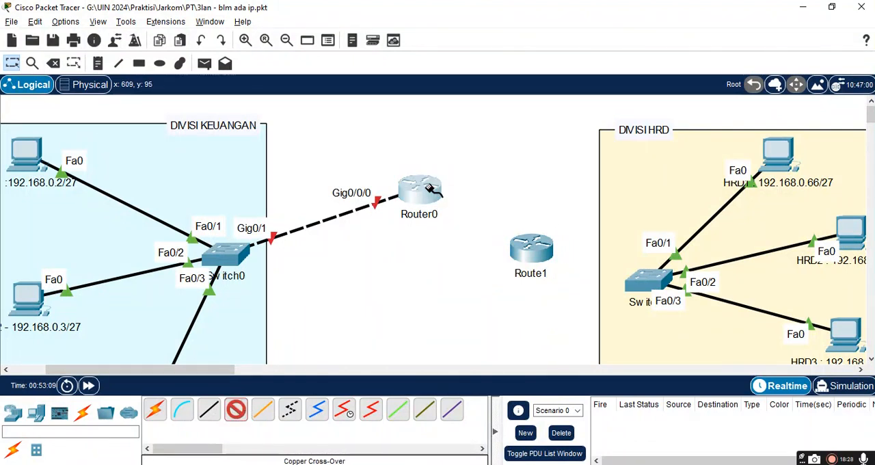
left_click(430, 189)
left_click(458, 240)
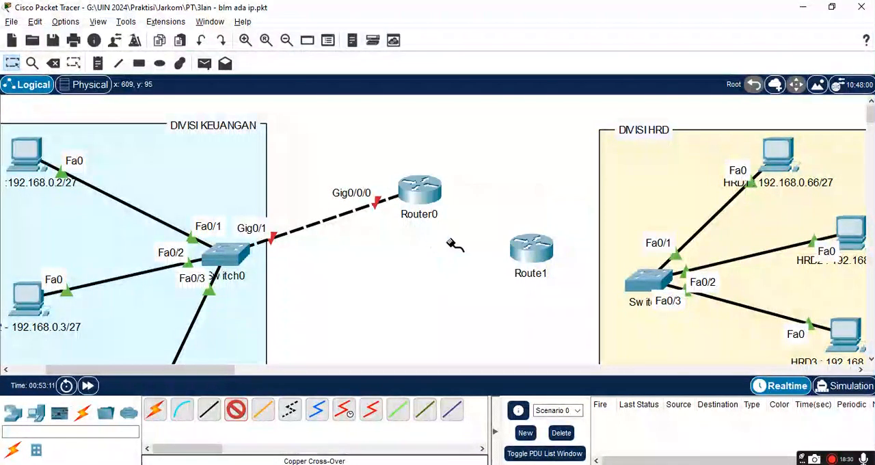
left_click(531, 250)
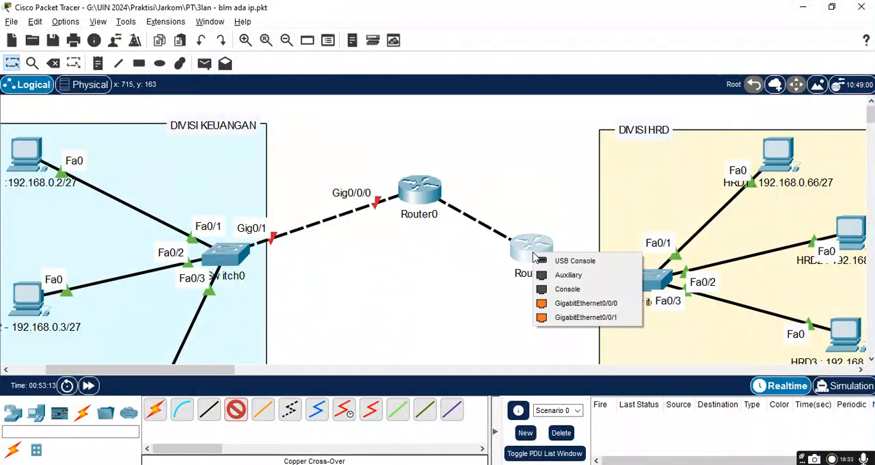
left_click(565, 318)
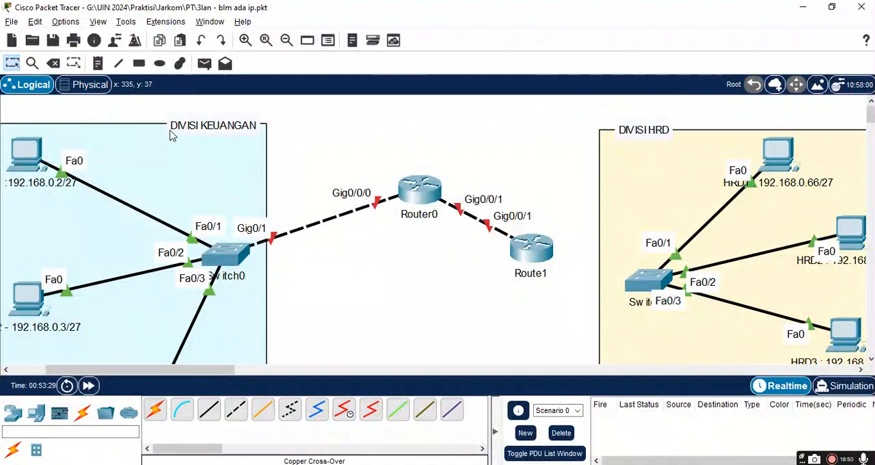
Step: Delete the cable between Switch0 and Router0, and reconnect Router0's GigabitEthernet0/0/0 port to Switch0's GigabitEthernet0/1 port with a Copper Cross-Over cable
left_click(54, 67)
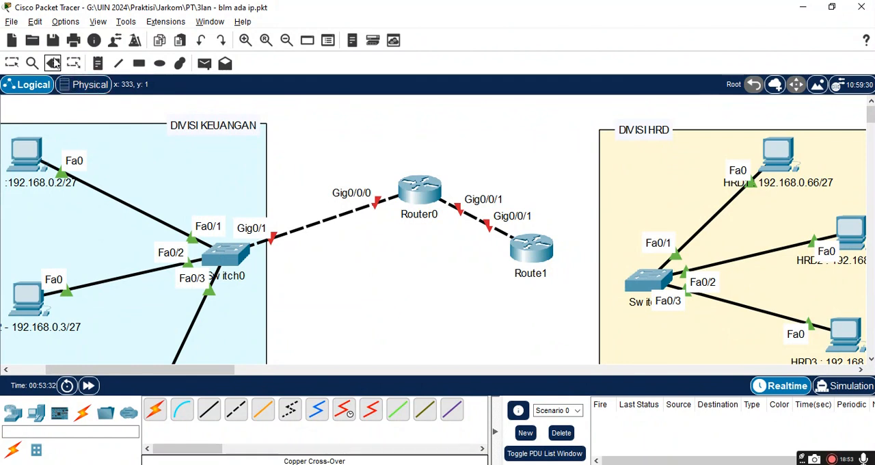
left_click(322, 220)
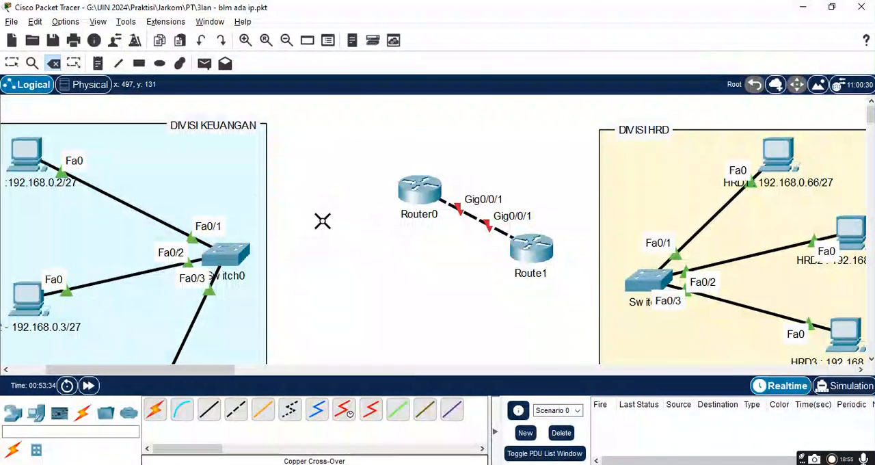
left_click(235, 410)
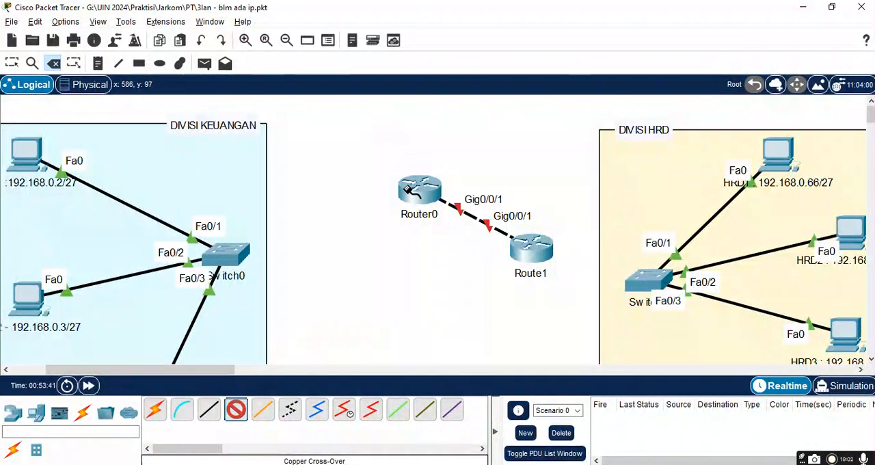
left_click(409, 192)
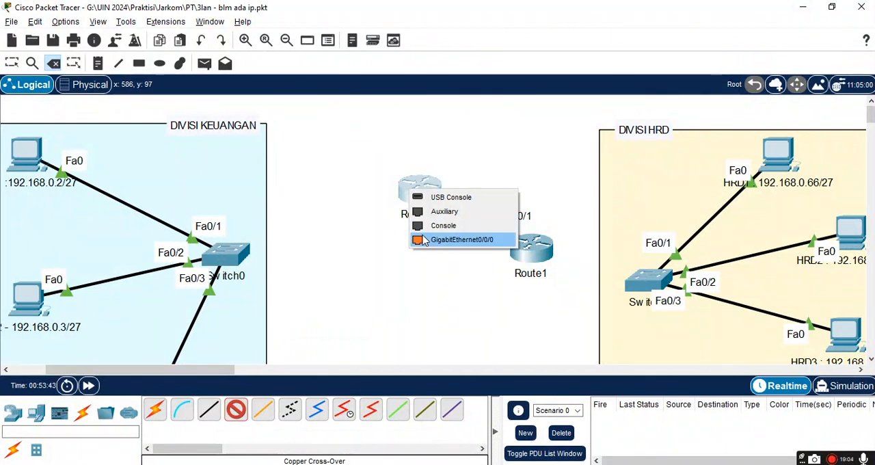
left_click(451, 239)
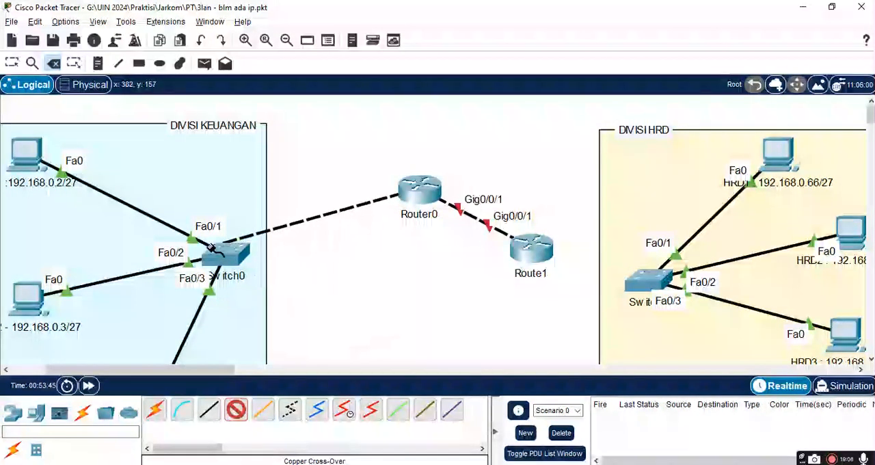
left_click(231, 257)
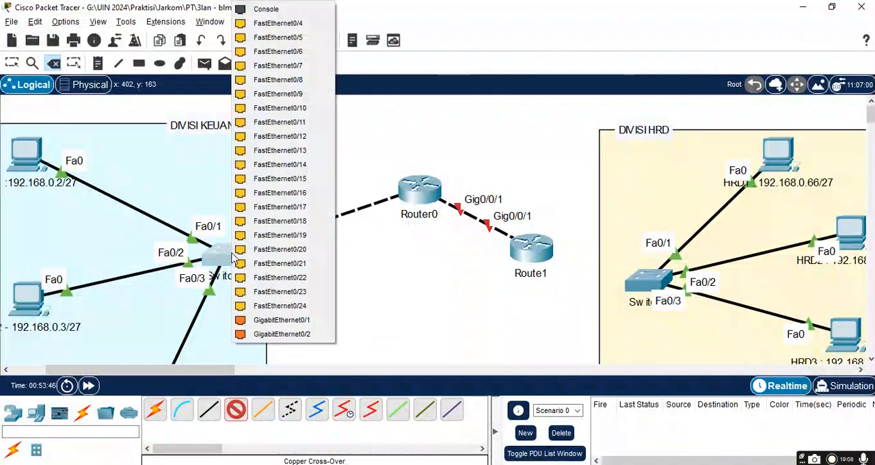
left_click(304, 321)
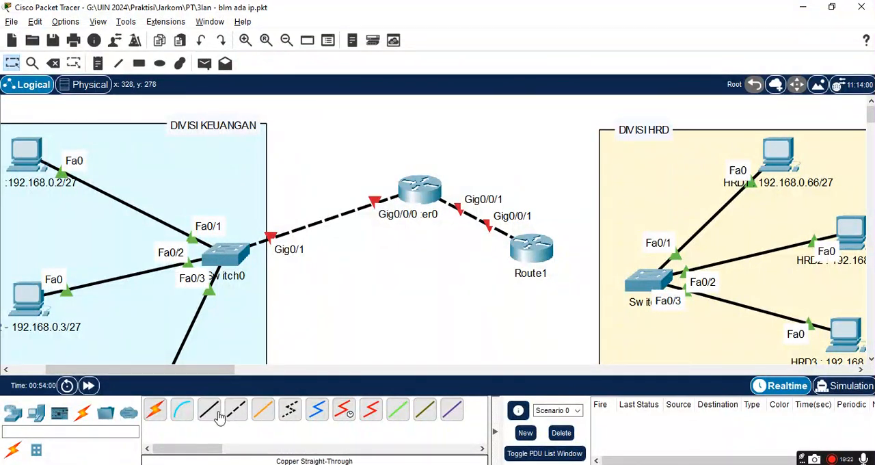
left_click(155, 409)
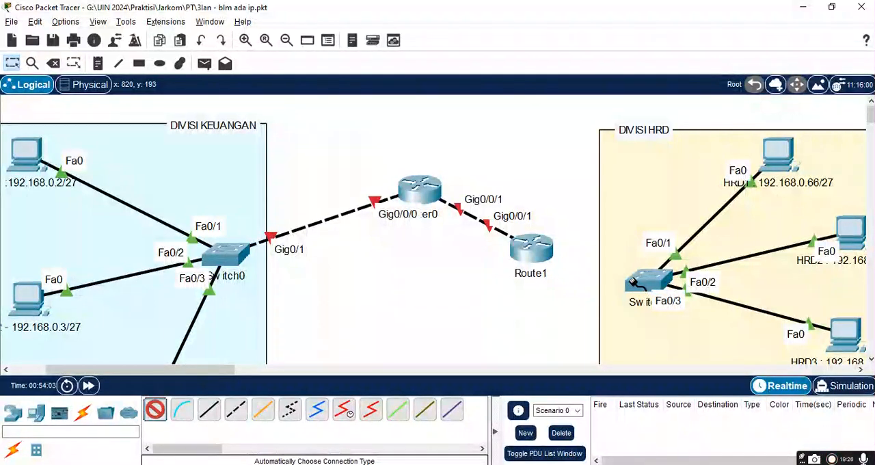
mouse_move(636, 287)
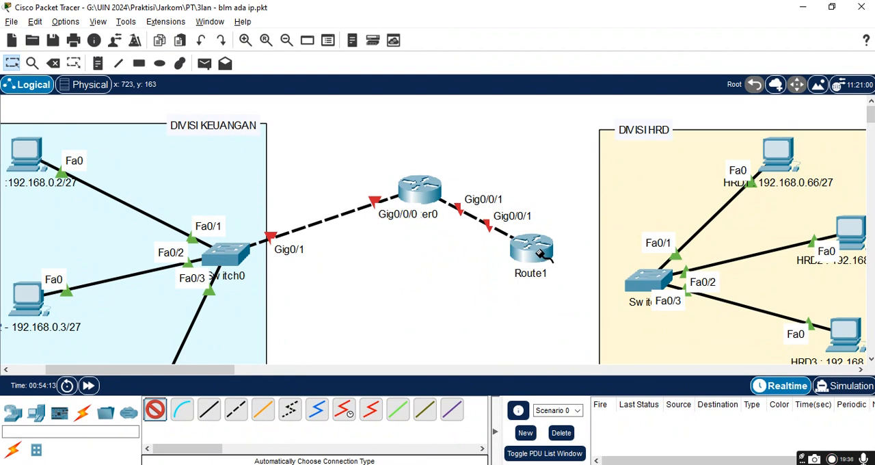
left_click(540, 253)
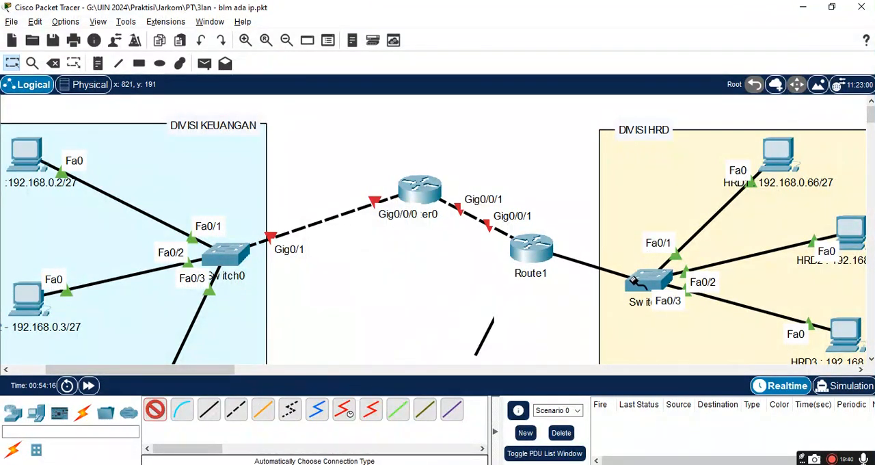
left_click(635, 284)
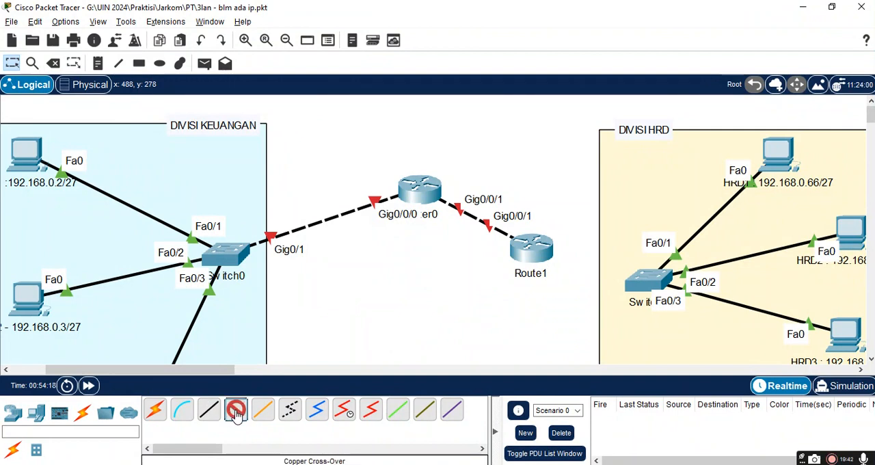
Step: Connect Route1's GigabitEthernet0/0/0 port to the DIVISI HRD switch's GigabitEthernet0/1 port with a Copper Cross-Over cable
left_click(534, 251)
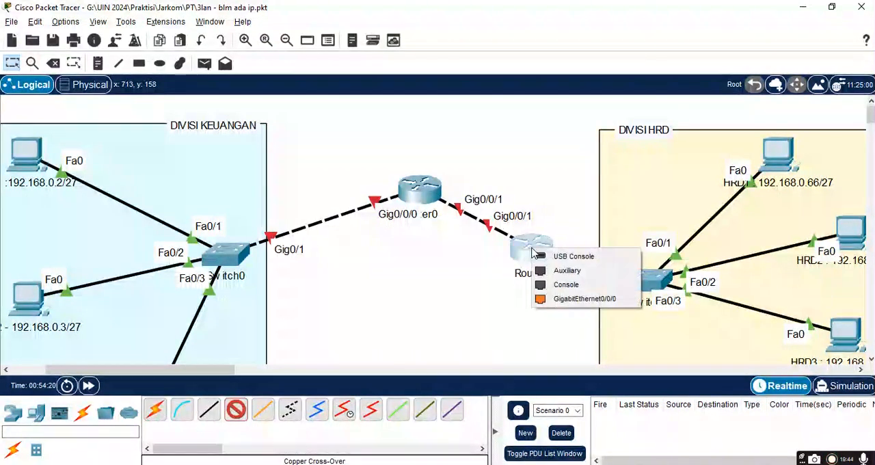
left_click(555, 301)
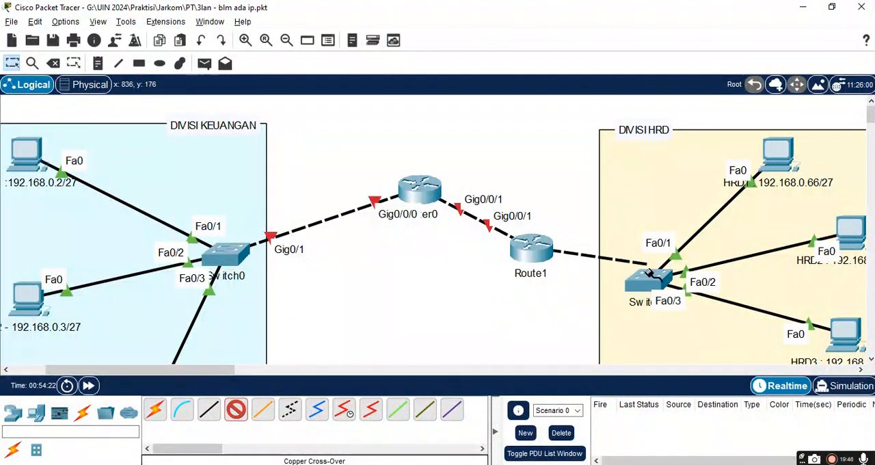
left_click(645, 282)
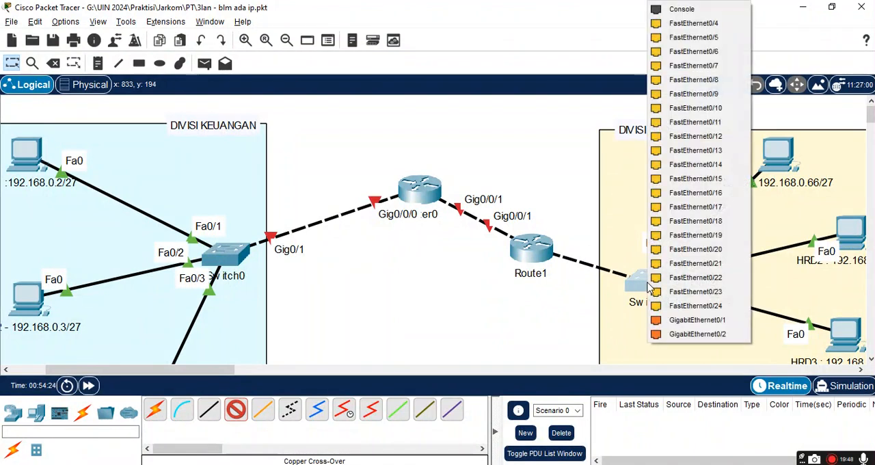
left_click(685, 321)
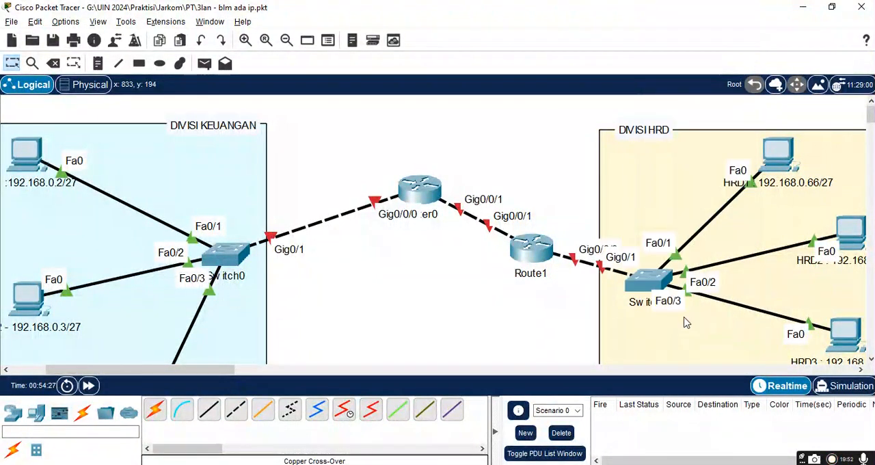
Step: Spread Router0 and Route1 apart on one level near DIVISI KEUANGAN and DIVISI HRD, and move both divisions' switches lower within their areas
left_click_drag(413, 194, 330, 149)
left_click_drag(543, 263, 564, 168)
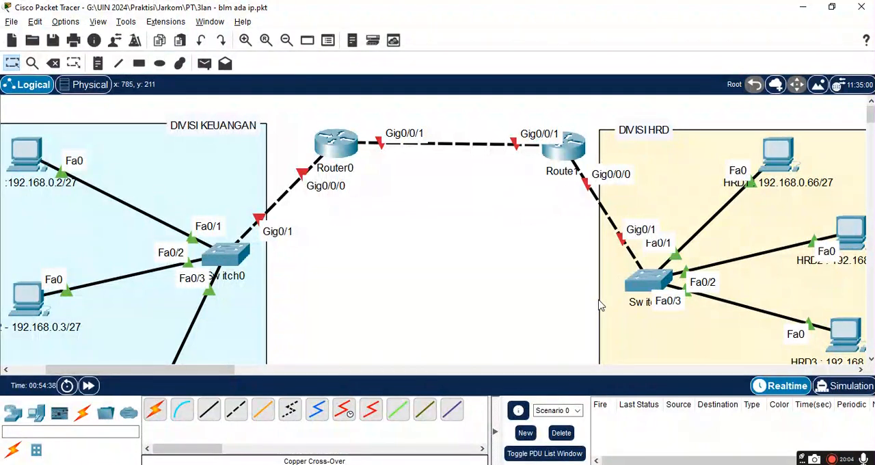
left_click_drag(640, 279, 705, 269)
left_click_drag(646, 326, 629, 332)
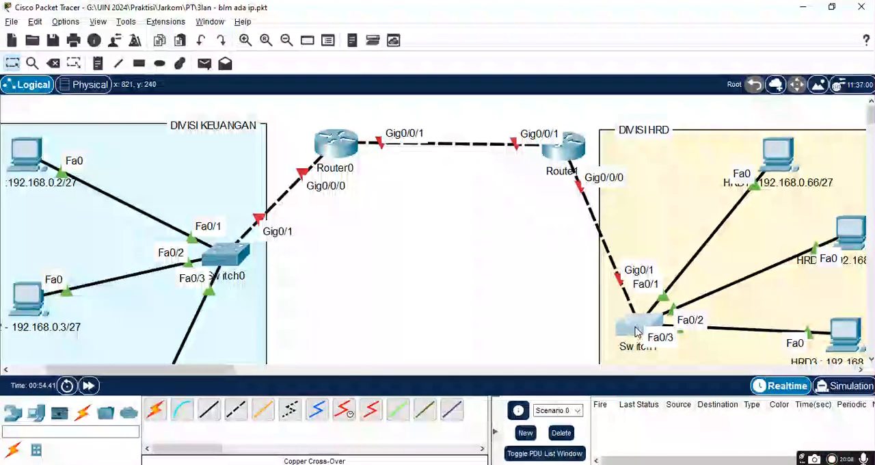
left_click_drag(215, 266, 219, 305)
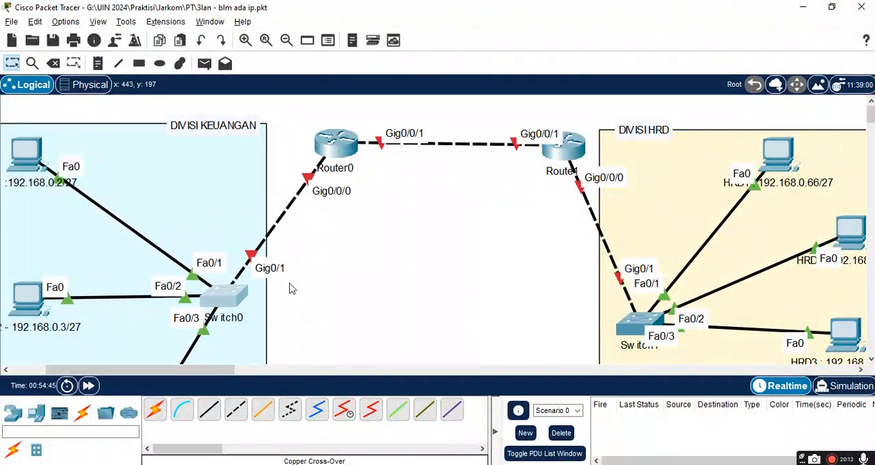
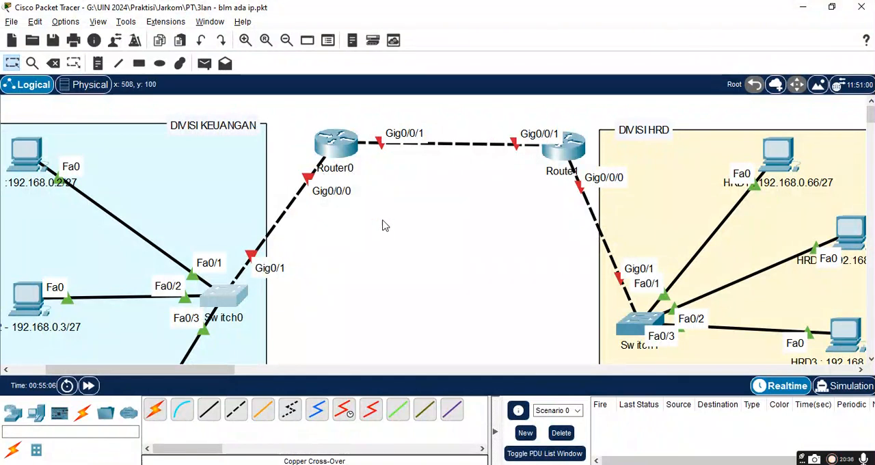
Step: Ping 192.168.0.67 from the Keu1 PC's Command Prompt and close the PC's window
scroll(439, 252, "down", 1)
scroll(440, 252, "up", 1)
scroll(440, 252, "down", 1)
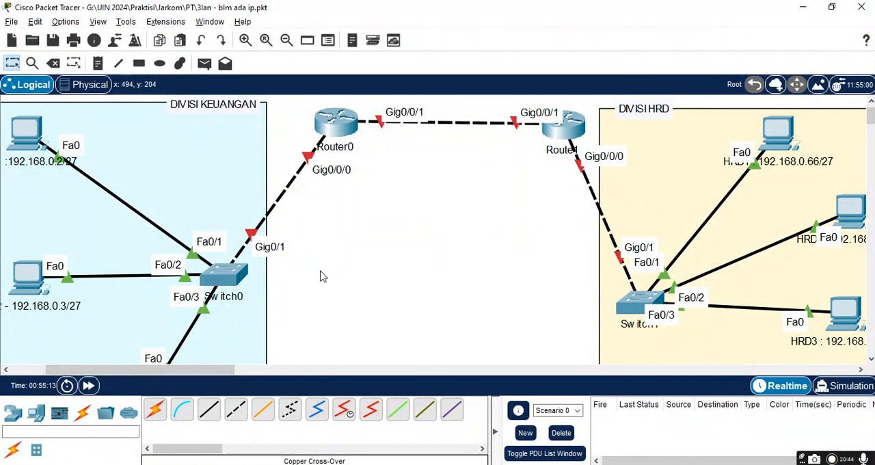
left_click(24, 133)
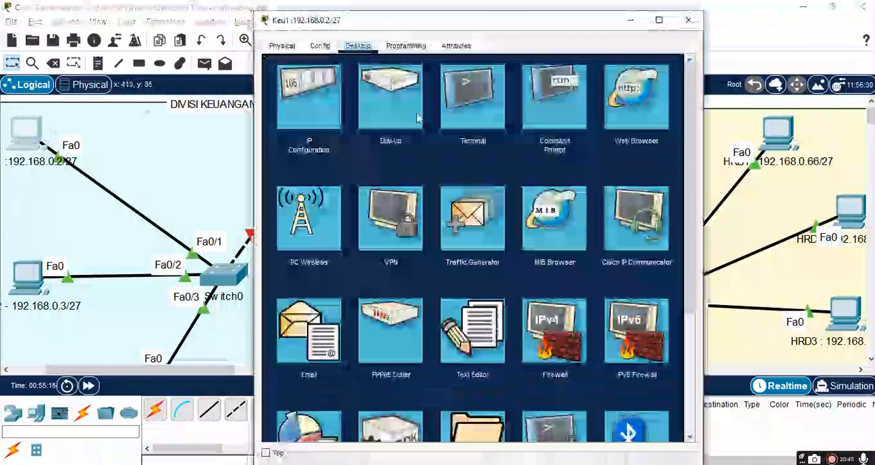
left_click(554, 96)
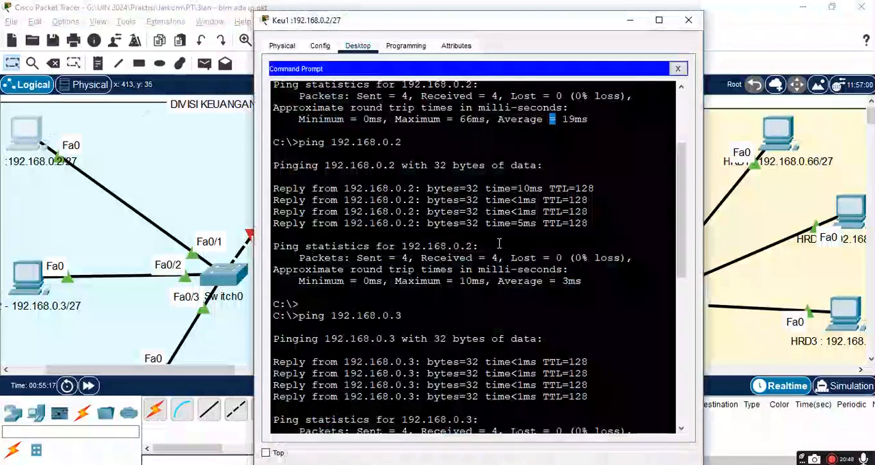
key("Up")
key("BackSpace")
key("BackSpace")
type("67")
key("Return")
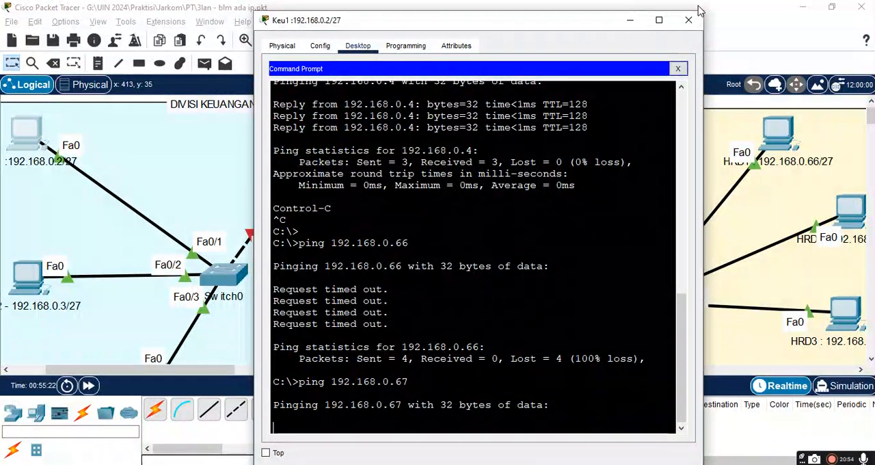
left_click(688, 24)
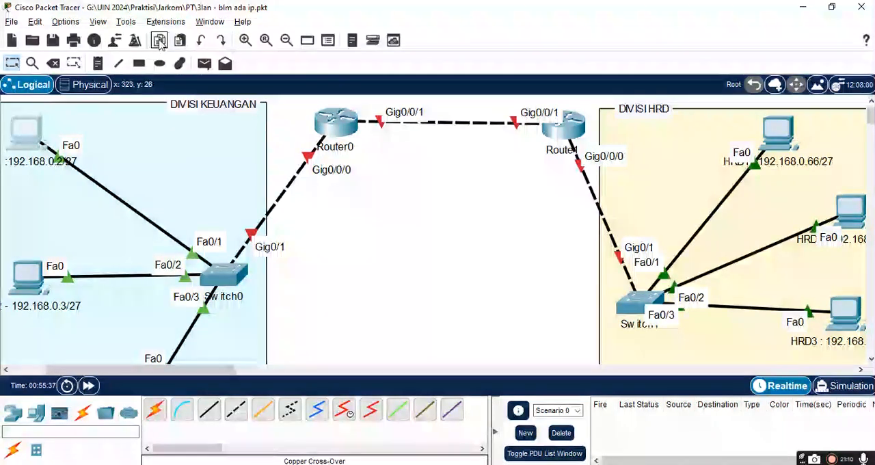
Step: Place the note "1. Tambahkan router masing-masing network" in the empty area between DIVISI KEUANGAN and DIVISI HRD
left_click(98, 63)
left_click(320, 249)
type("1.")
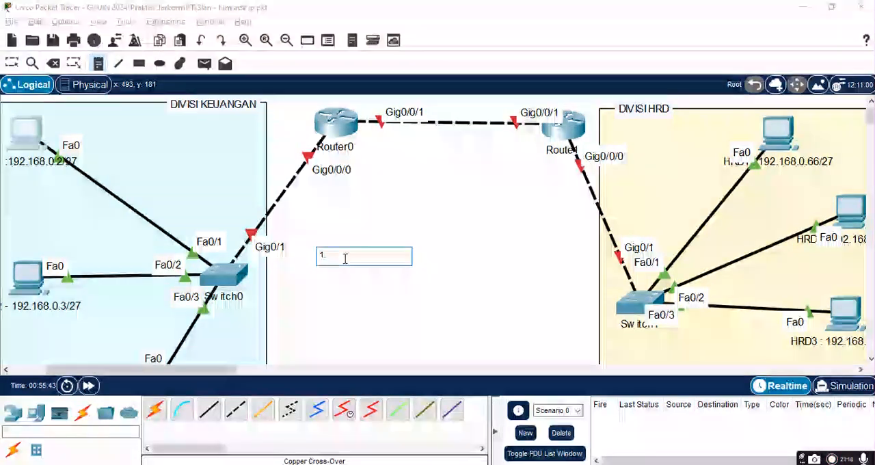
type(" Tambahkan router masin")
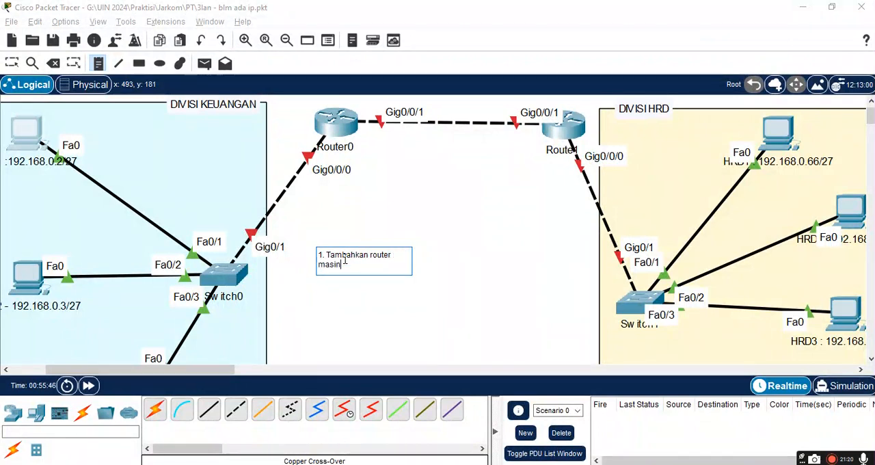
type("g-masing network")
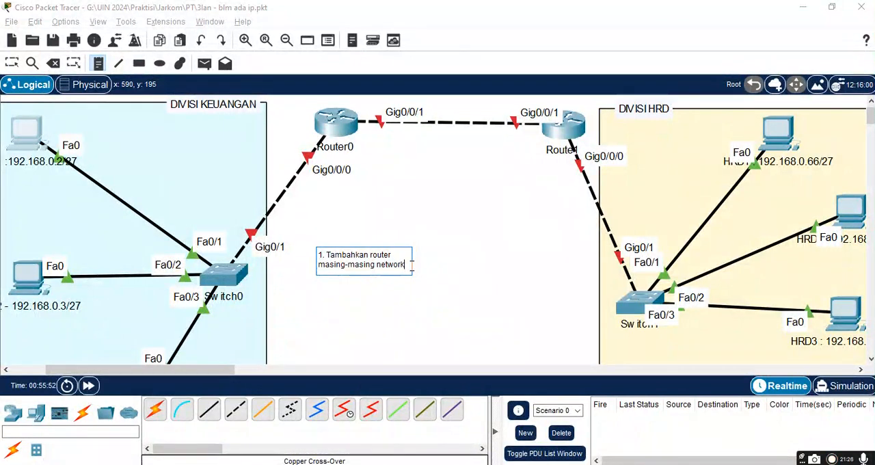
left_click(422, 272)
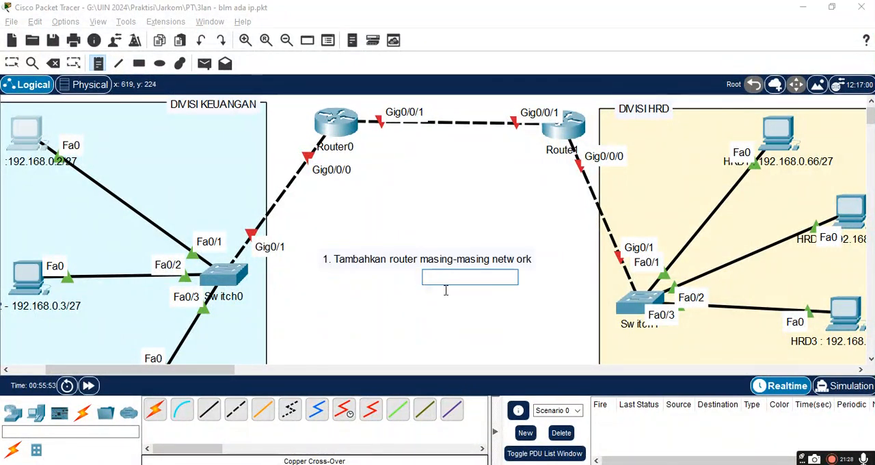
Step: Add the note "2. Beri IP Masing-masing Router" directly below the first note
left_click(326, 281)
left_click(327, 281)
type("2.")
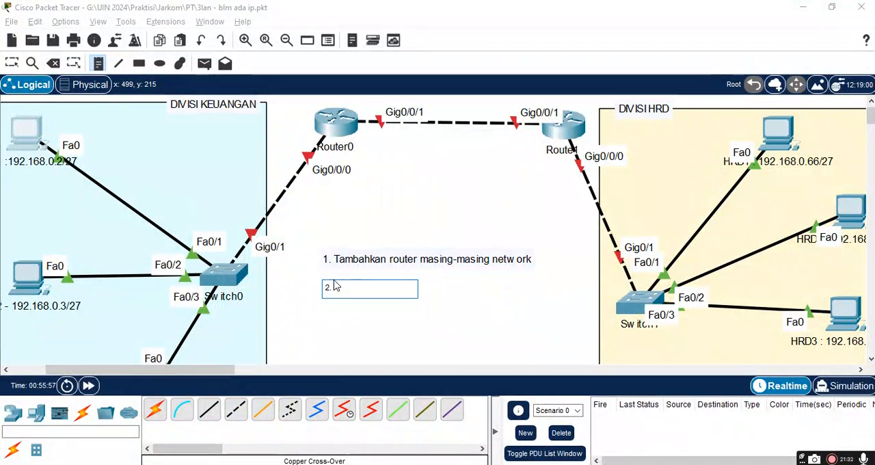
type(" Teri IP Rou")
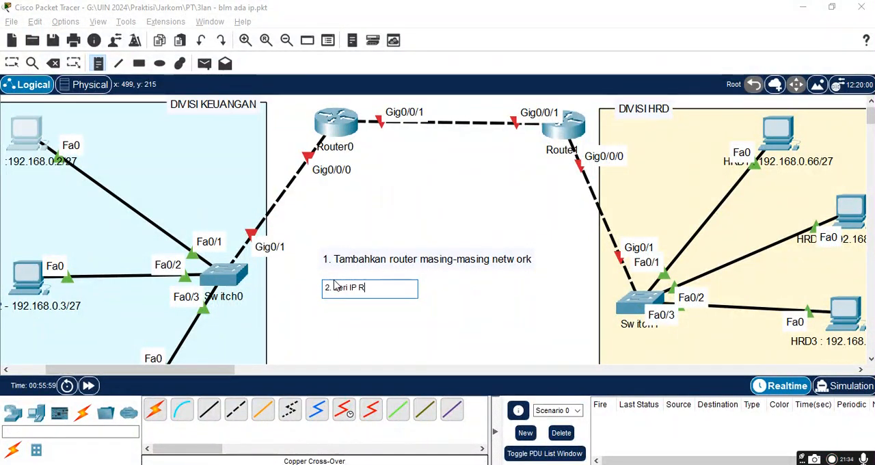
key("BackSpace")
key("BackSpace")
key("BackSpace")
type("Masing")
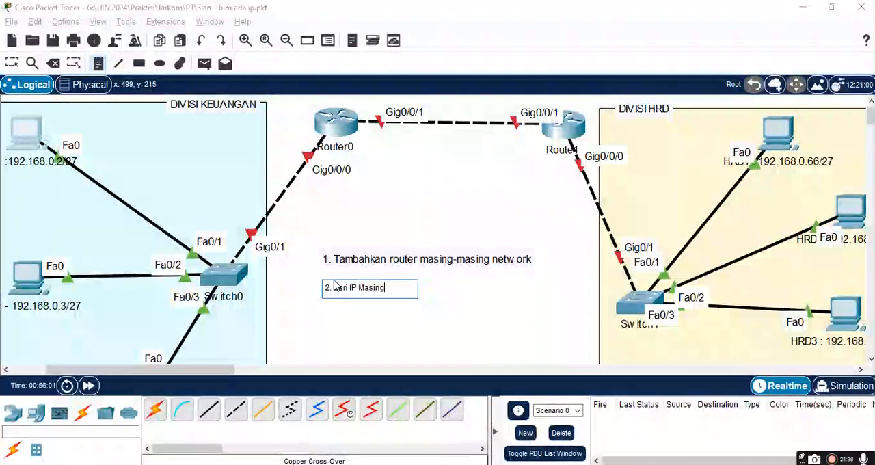
type("-masing Router")
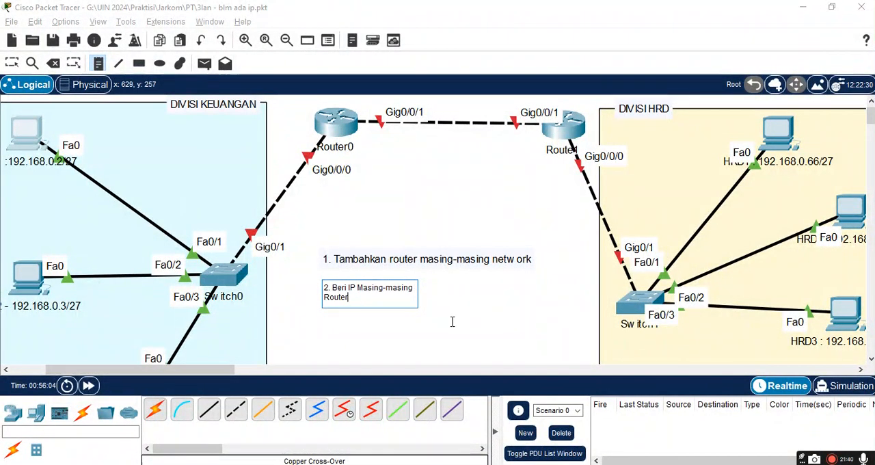
left_click(450, 322)
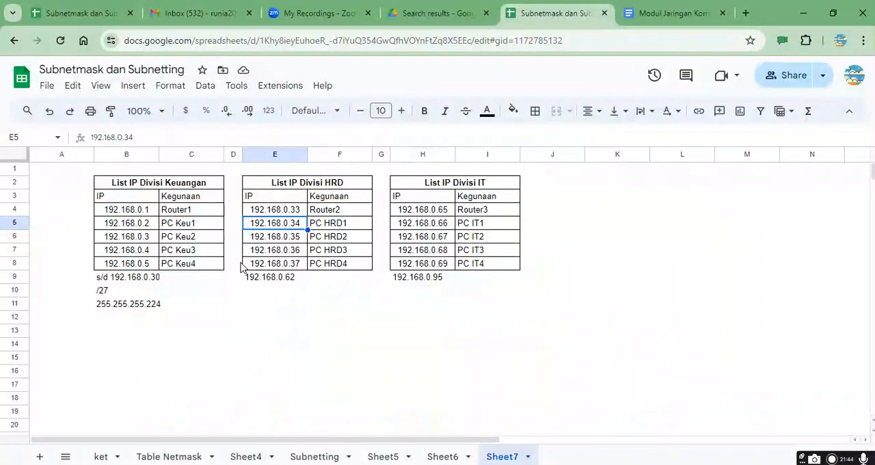
Step: Examine the router IP addresses listed for the Keuangan, HRD and IT divisions in the Google Sheets subnetting file, and return to Packet Tracer
left_click(139, 214)
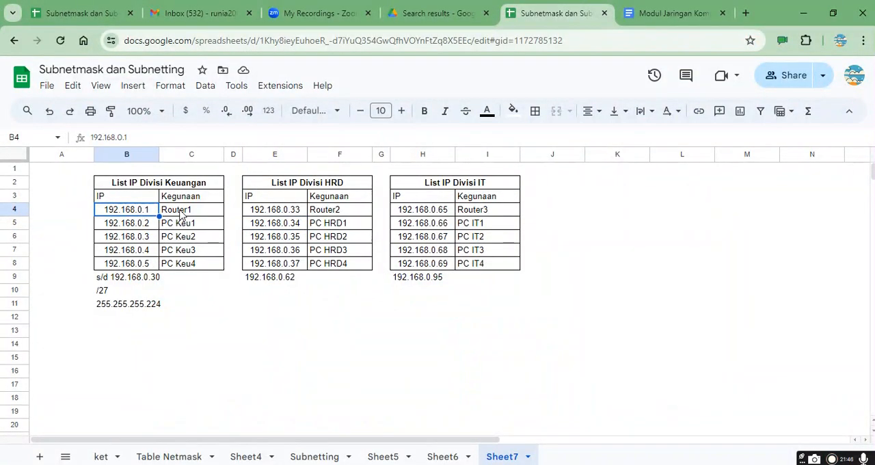
left_click(279, 211)
left_click(436, 213)
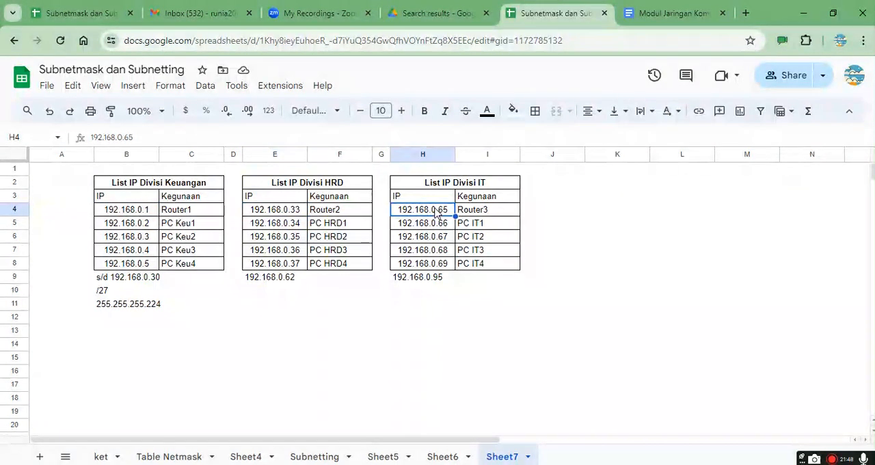
left_click(154, 212)
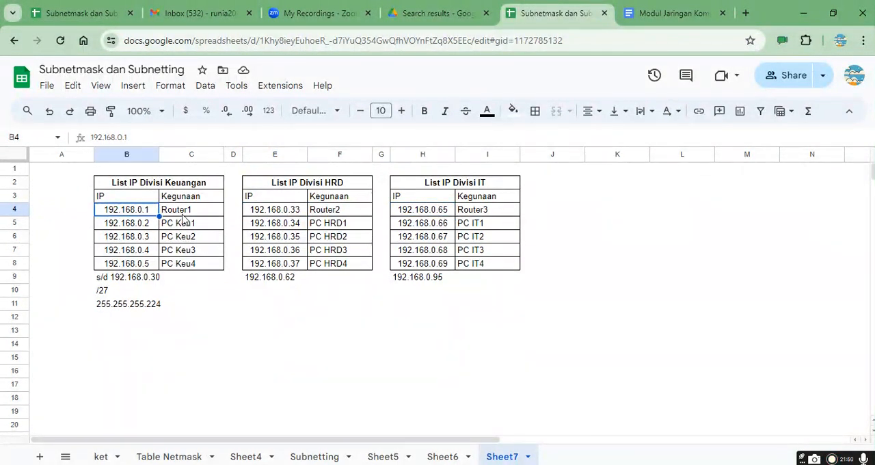
left_click(285, 215)
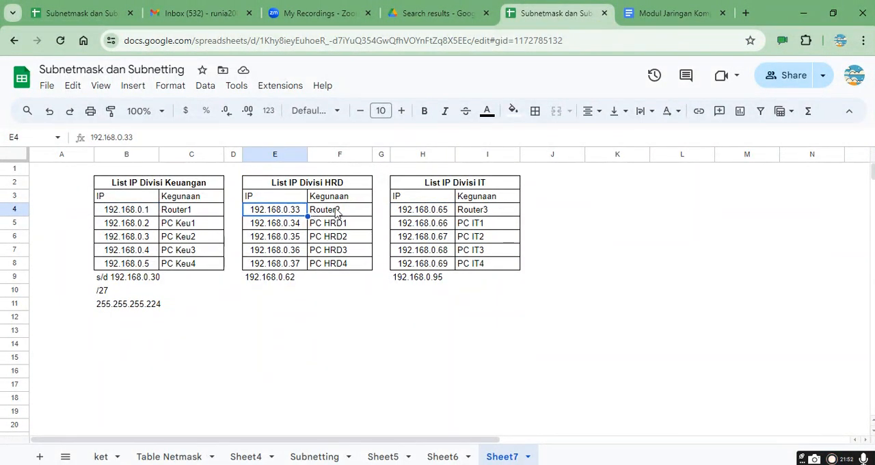
left_click(426, 215)
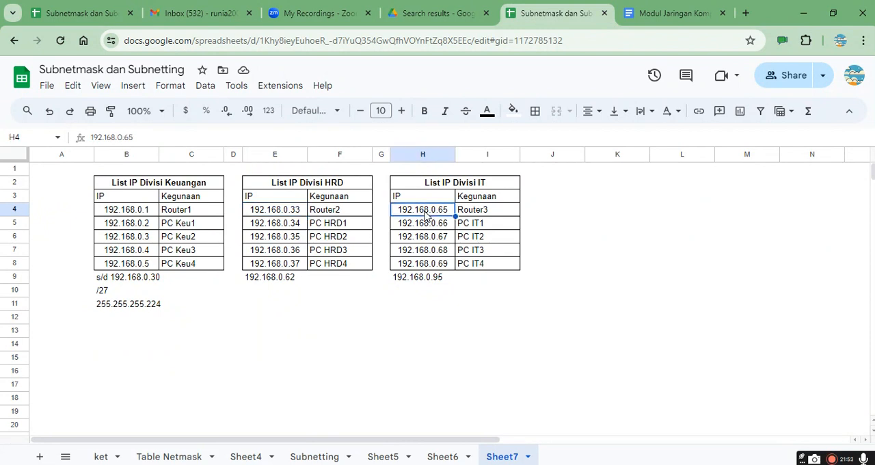
left_click(137, 217)
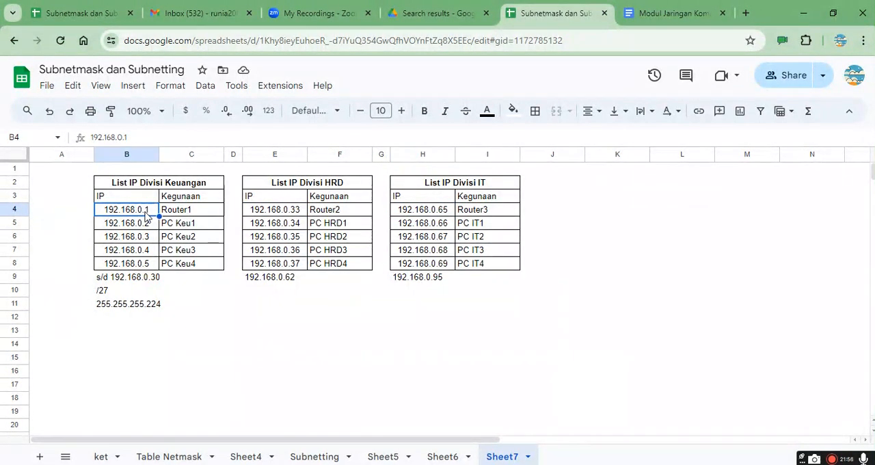
key("alt+Tab")
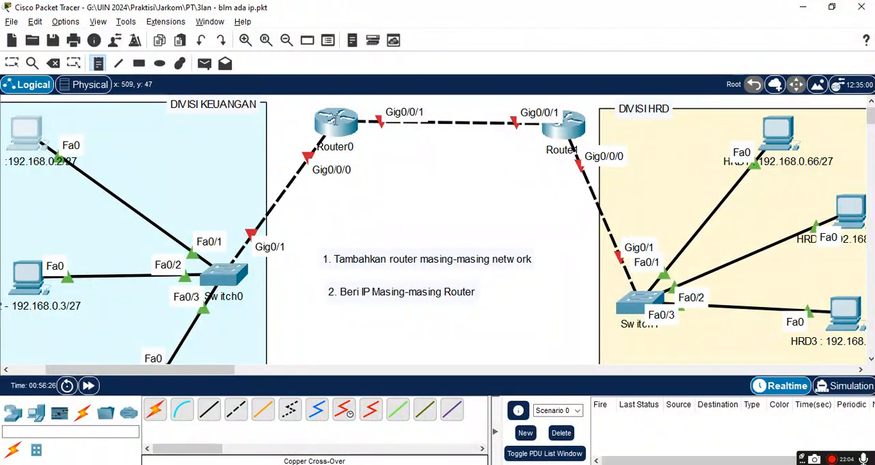
Step: Leave the note tool and open Router0's command line interface
key("Escape")
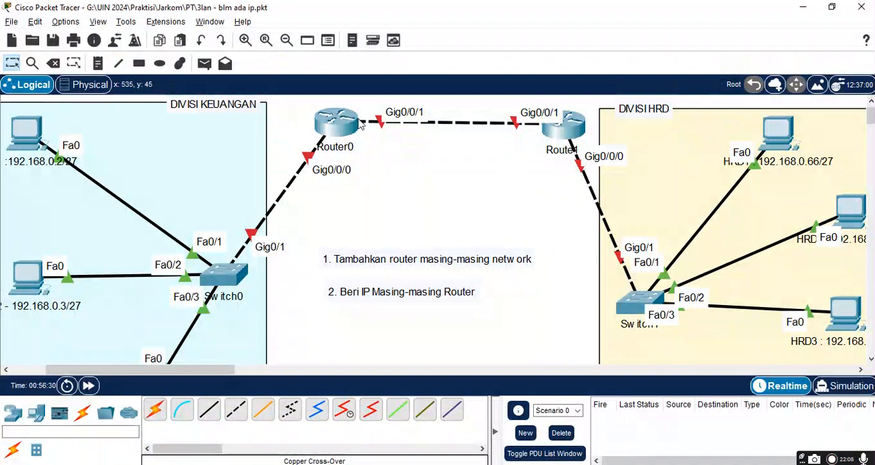
left_click(337, 130)
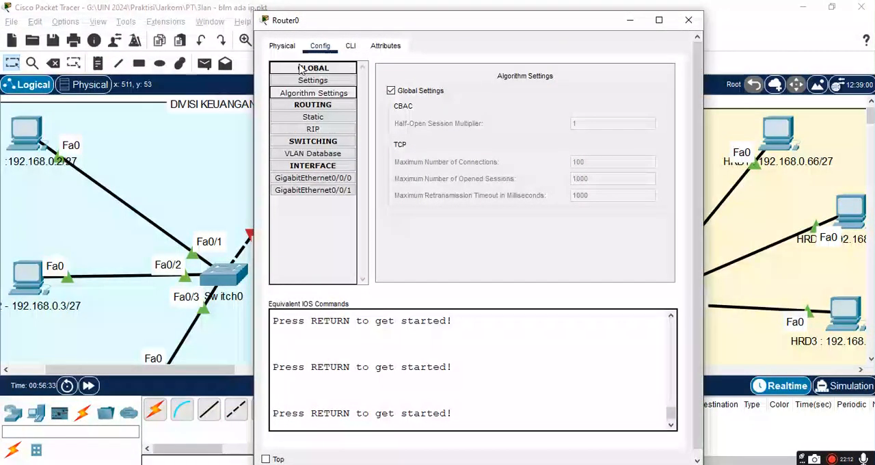
left_click(350, 46)
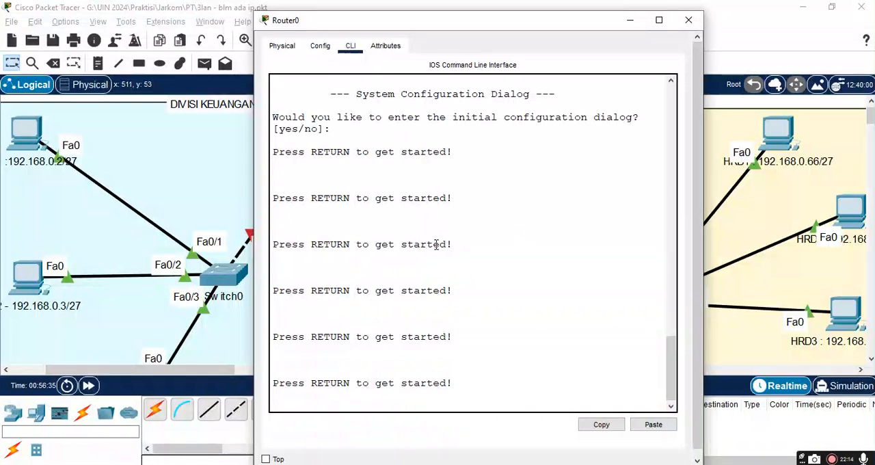
scroll(436, 245, "down", 2)
Step: Check the Keuangan router's address and subnet mask in the Google Sheets IP list, and start Router0's console session in Packet Tracer
key("alt+Tab")
key("alt+Tab")
key("alt+Tab")
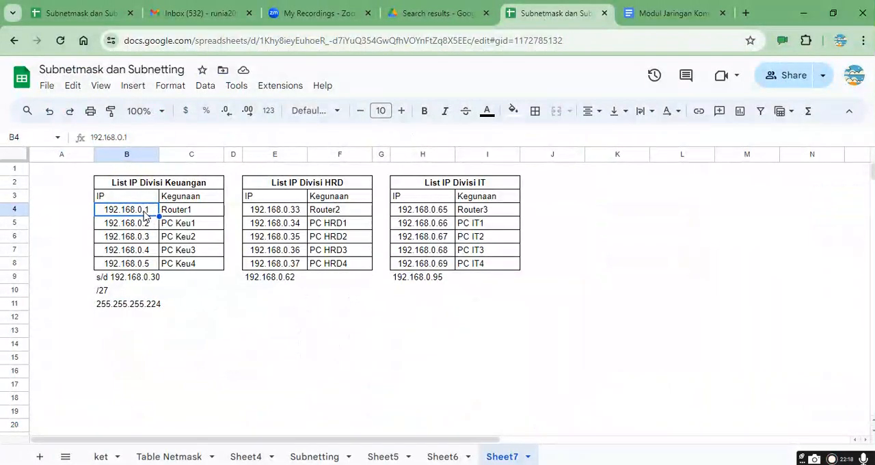
left_click(135, 307)
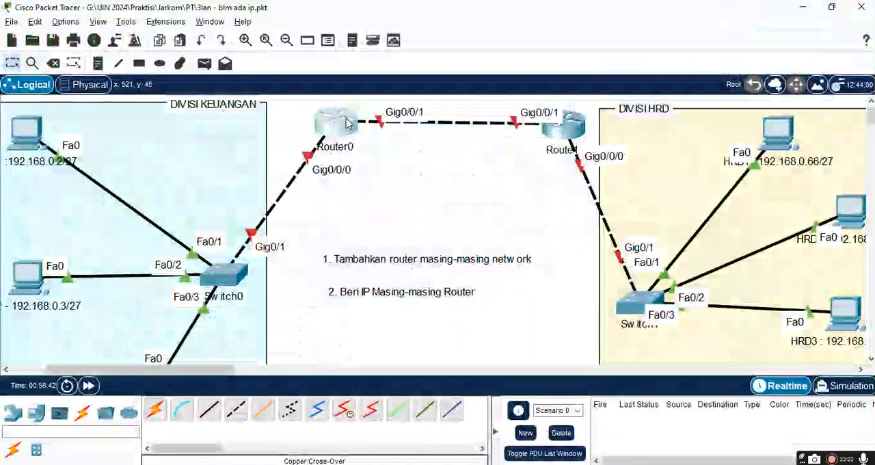
left_click(347, 122)
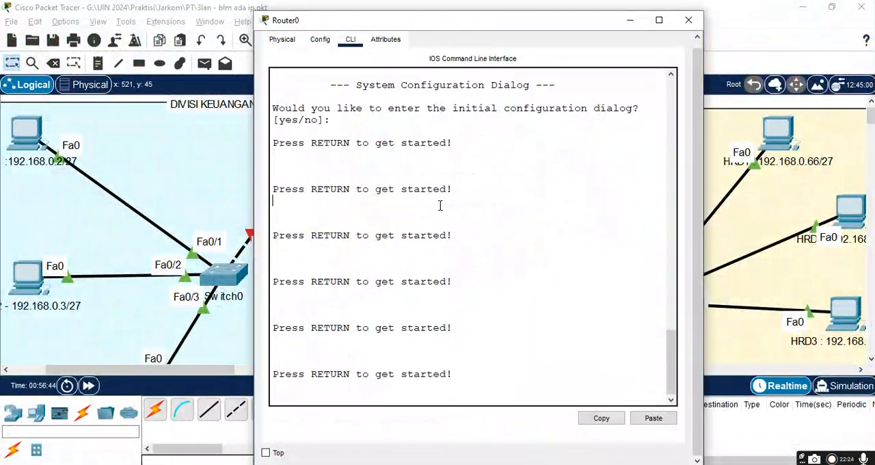
key("Return")
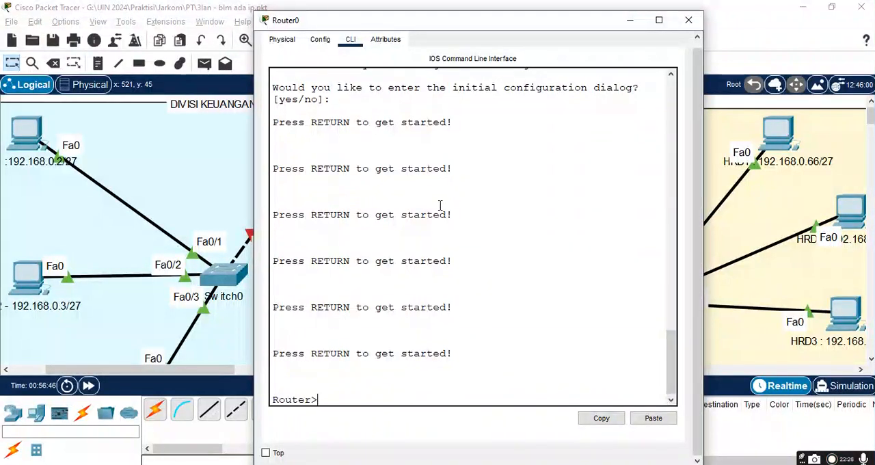
type("conf te")
key("Tab")
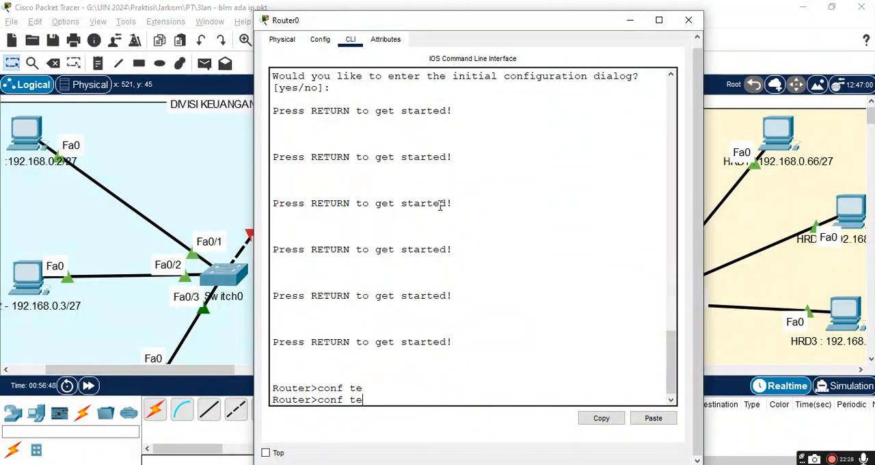
type("r")
key("Tab")
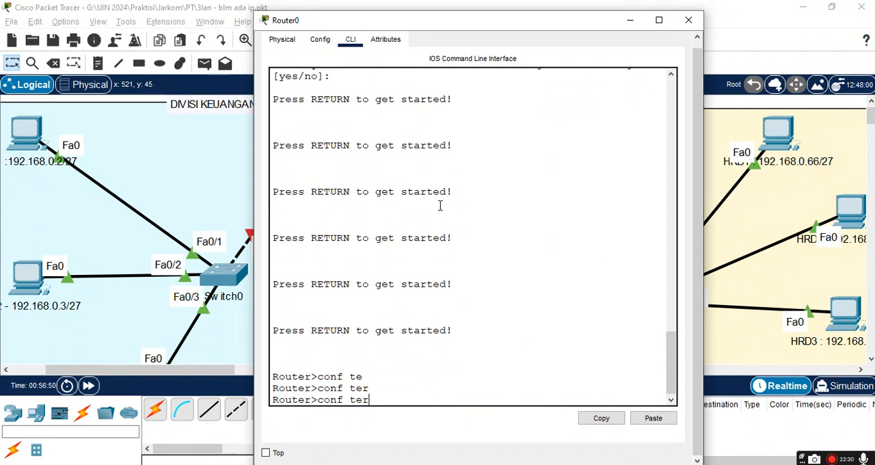
key("BackSpace")
key("BackSpace")
key("BackSpace")
key("BackSpace")
key("BackSpace")
key("BackSpace")
key("BackSpace")
key("BackSpace")
Step: Enter privileged mode on Router0 with the ena command, and move its window aside to uncover Router0 and the DIVISI KEUANGAN area
type("ena")
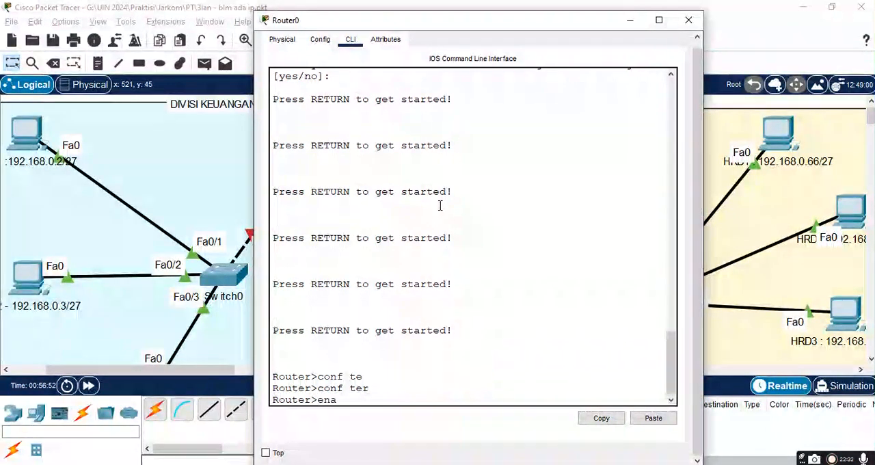
key("Return")
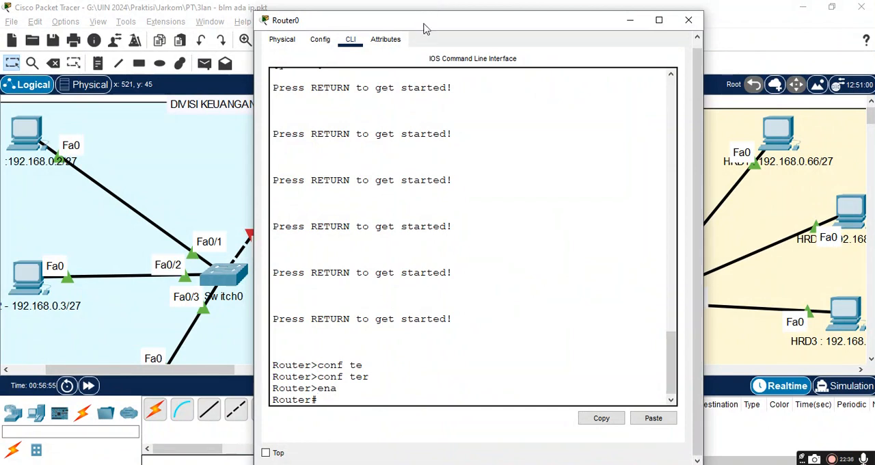
left_click_drag(477, 28, 616, 33)
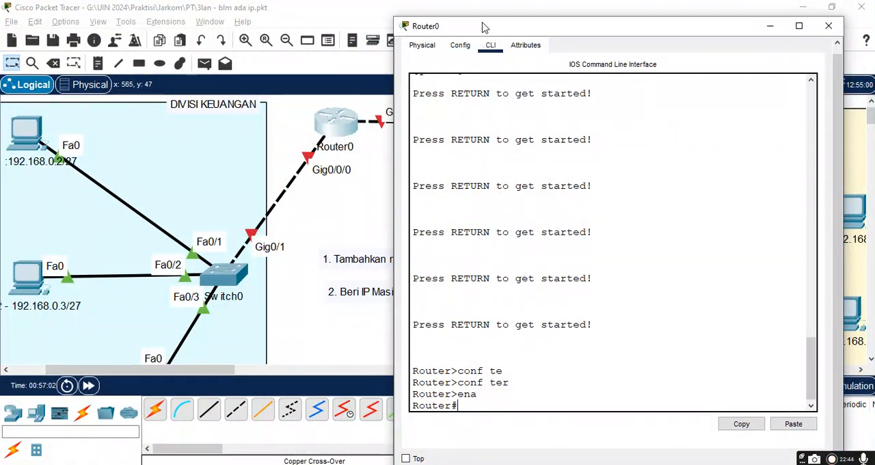
left_click_drag(498, 29, 533, 29)
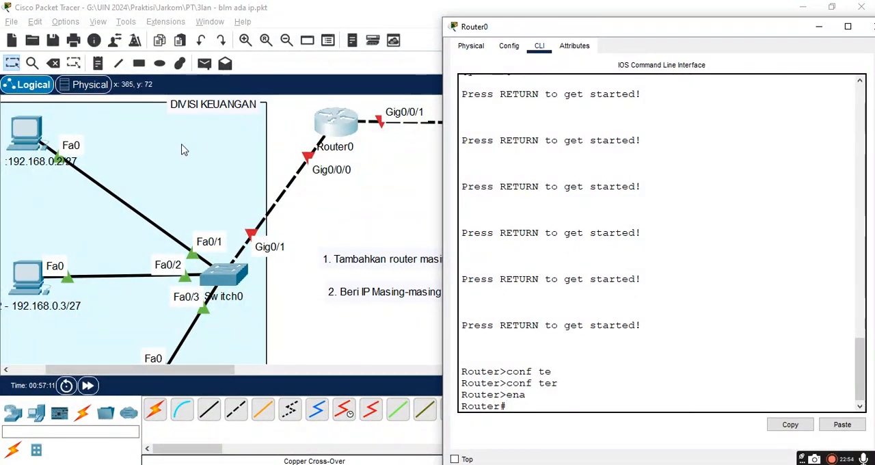
scroll(111, 224, "up", 1)
scroll(124, 205, "left", 1)
scroll(331, 165, "down", 1)
scroll(330, 165, "up", 2)
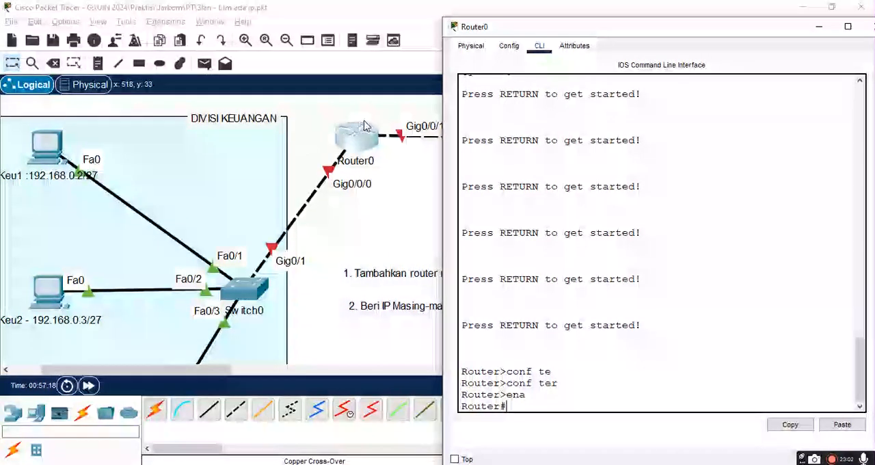
Step: Enter global configuration mode on Router0 with the conf terminal command
type("conf t")
key("Tab")
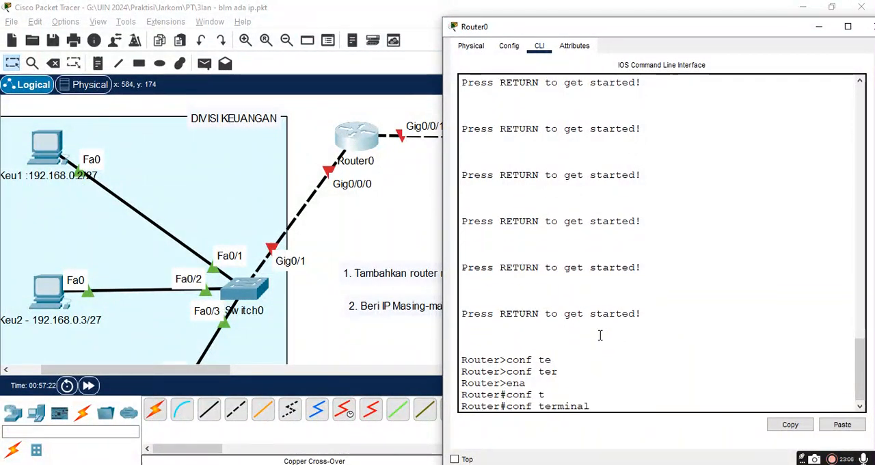
key("Return")
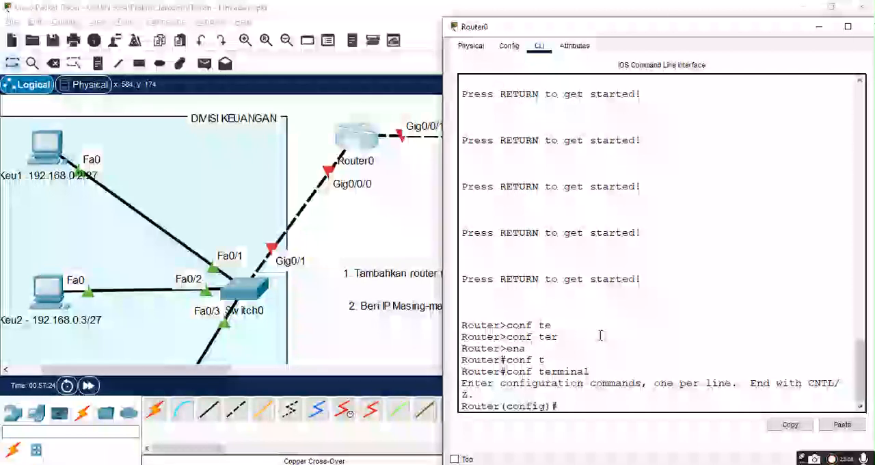
type("ip ad")
key("Tab")
type("d")
key("Tab")
key("BackSpace")
key("BackSpace")
key("BackSpace")
key("BackSpace")
key("BackSpace")
Step: Enter interface configuration for GigabitEthernet 0/0/0, Router0's port towards the DIVISI KEUANGAN switch
type("int")
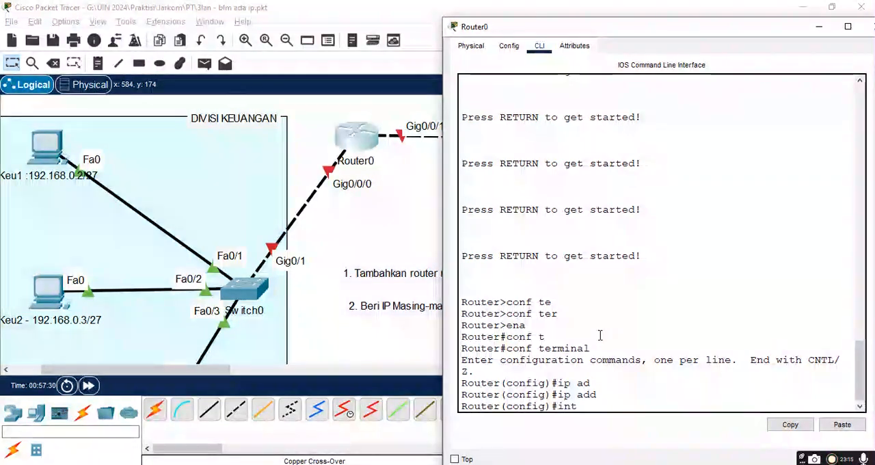
key("Tab")
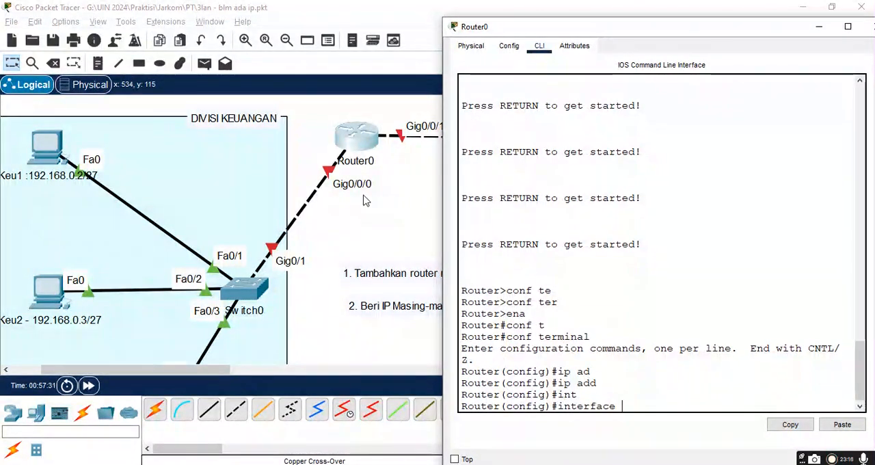
type("G")
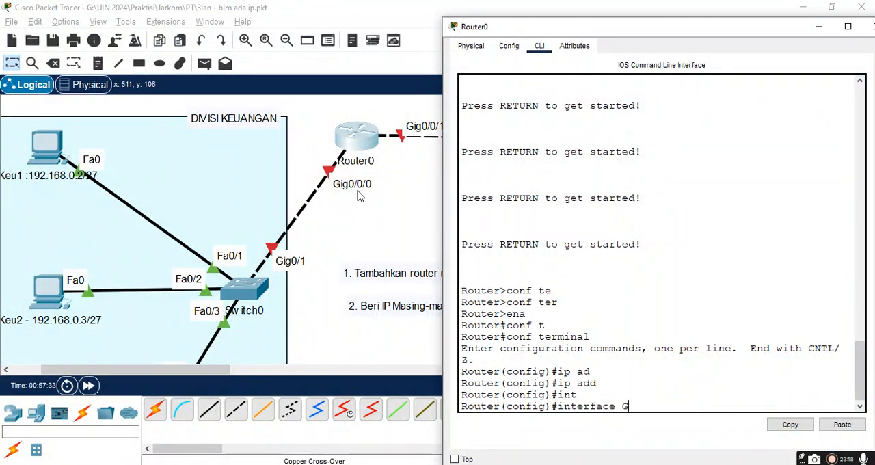
type("i")
key("Tab")
type("0")
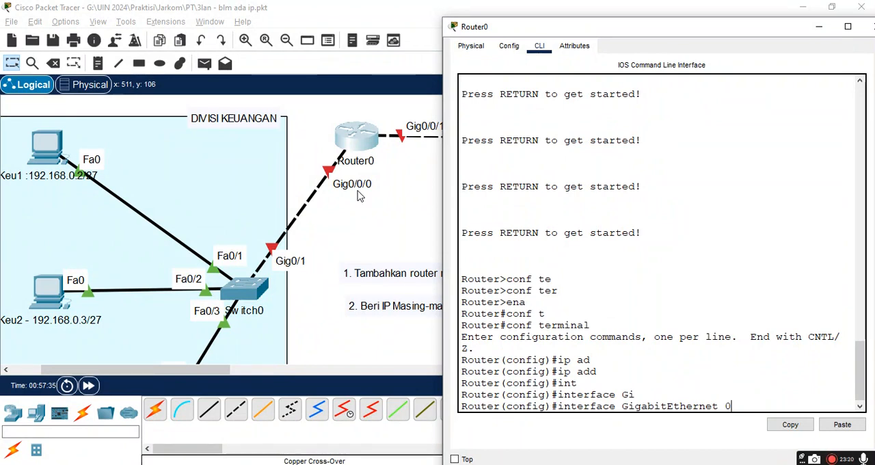
type("/0/0")
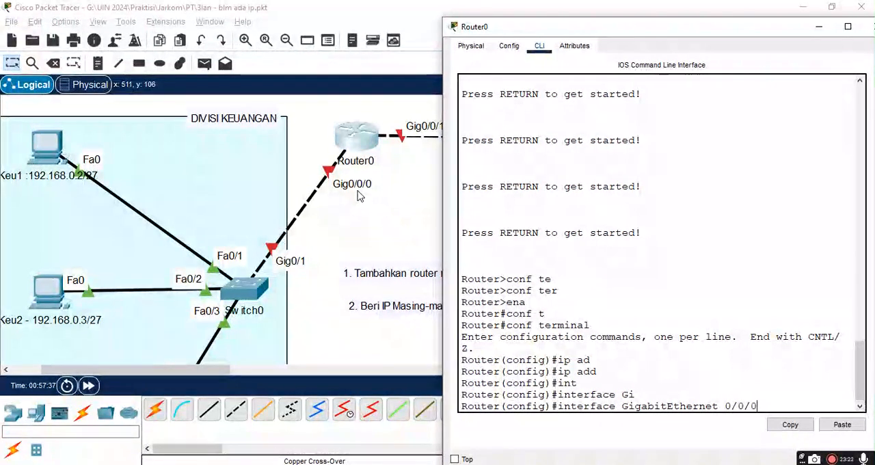
key("Return")
Step: Assign IP address 192.168.0.1 with subnet mask 255.255.255.224 to the GigabitEthernet 0/0/0 interface
type("ip ad")
key("Tab")
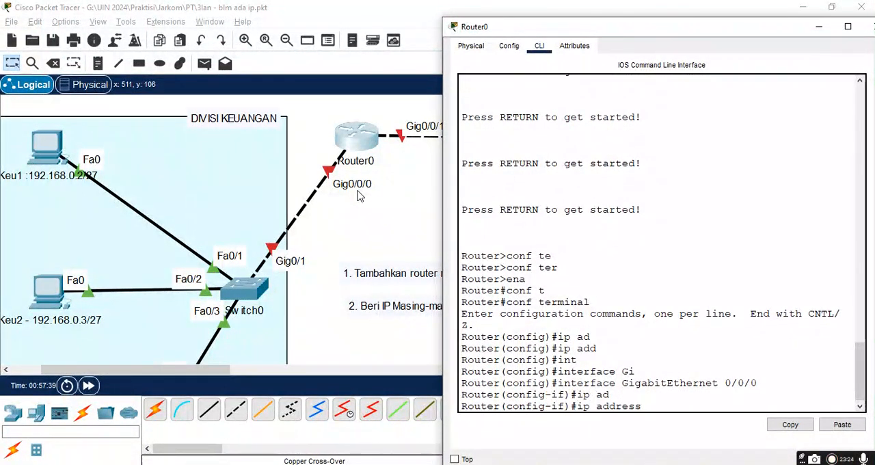
type("192.1")
type(".")
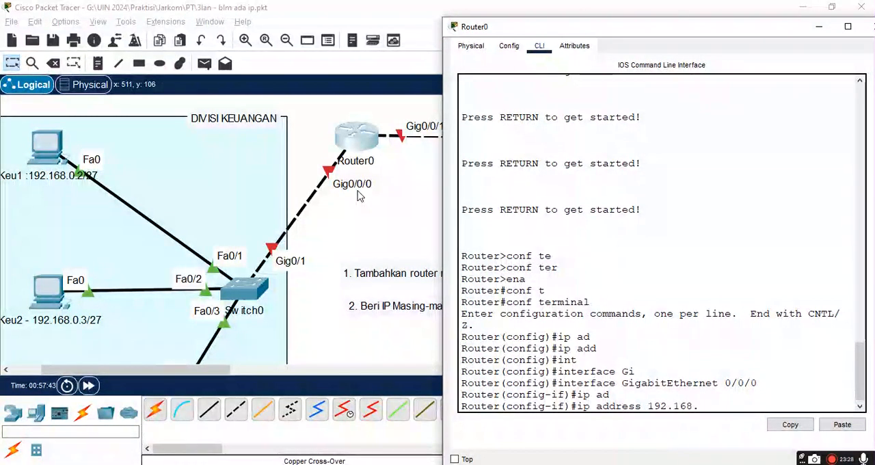
type("0.1 2")
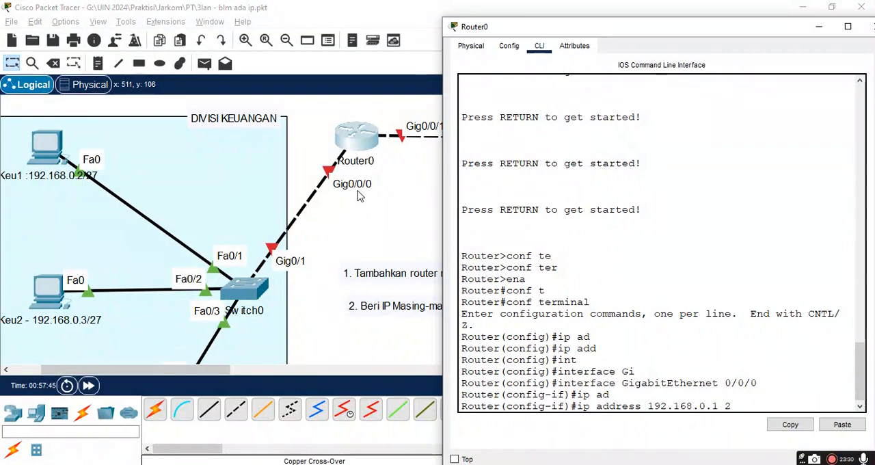
type("55.255.255.22")
type("5")
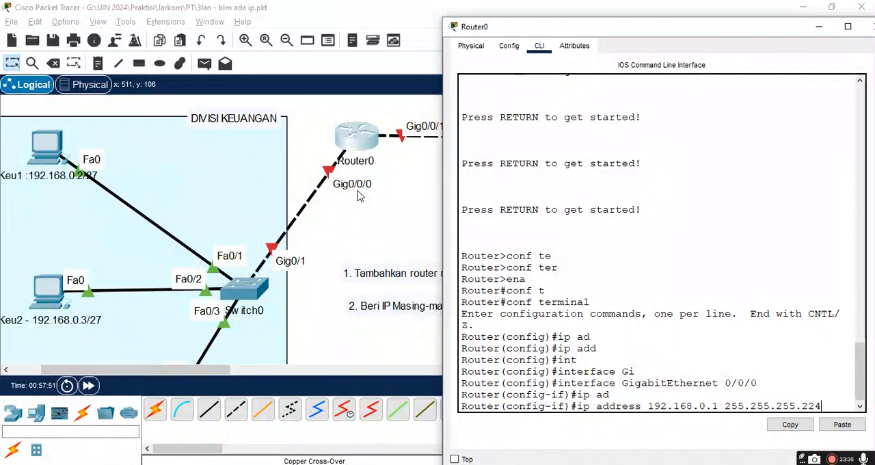
key("Return")
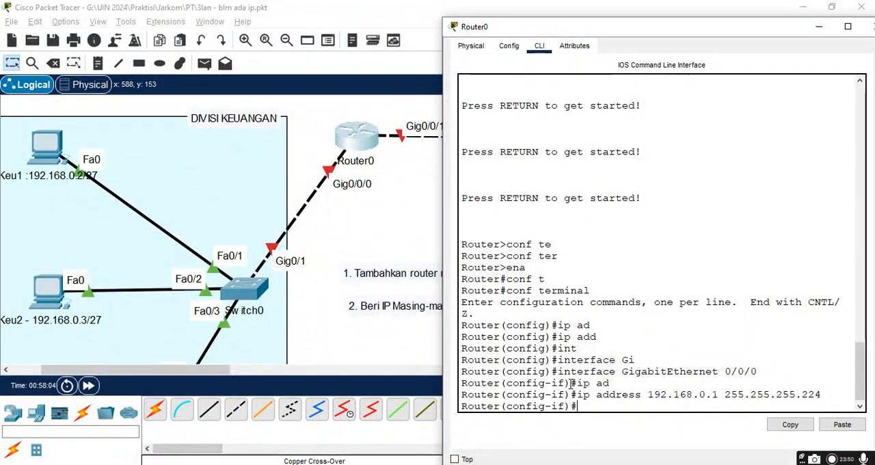
Step: Ping 192.168.0.1 from Router0 with a do ping command, check its link on the topology, and return to the router's window
type("do")
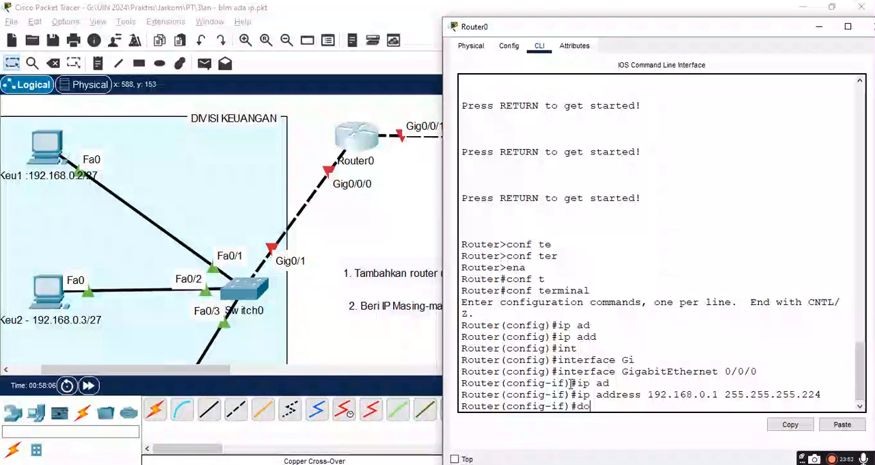
type(" ping 192.1")
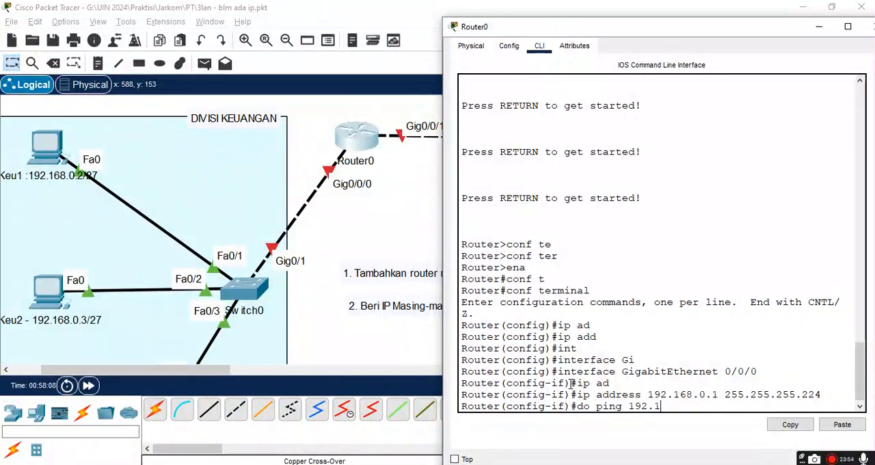
type("68.0.1")
key("Return")
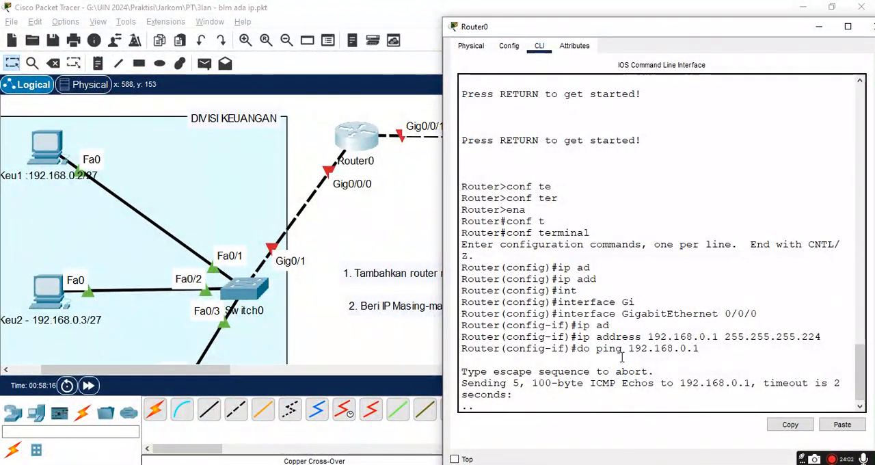
scroll(338, 195, "left", 4)
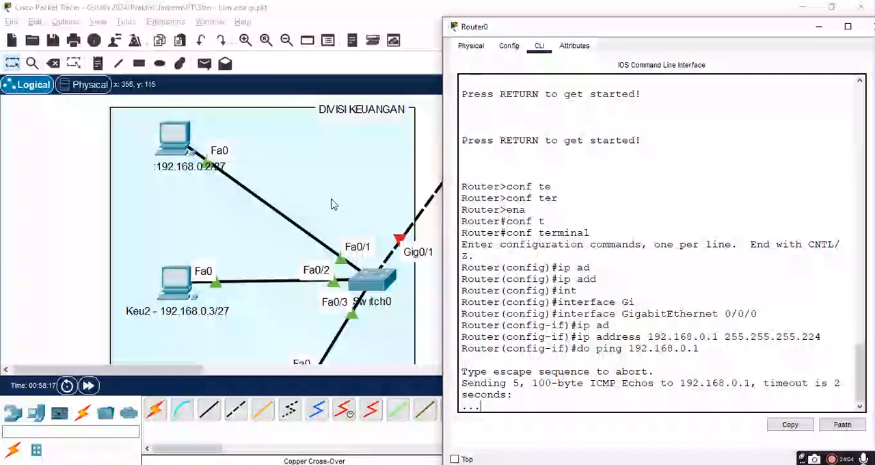
left_click_drag(166, 374, 201, 374)
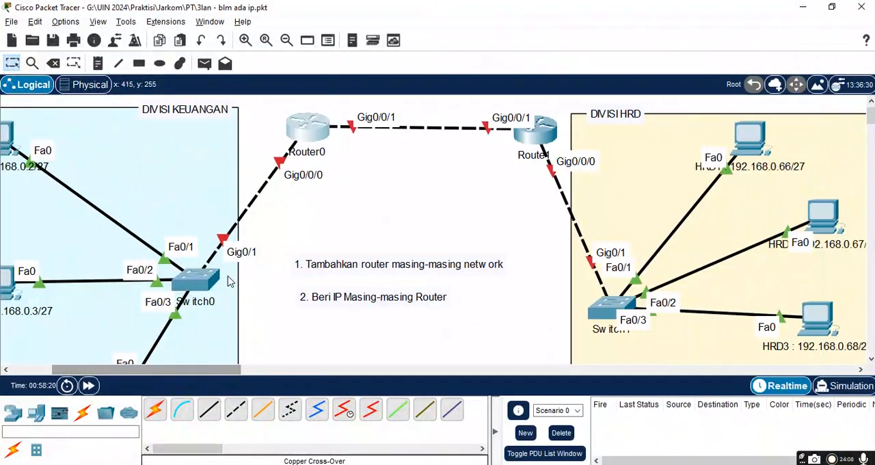
left_click(305, 137)
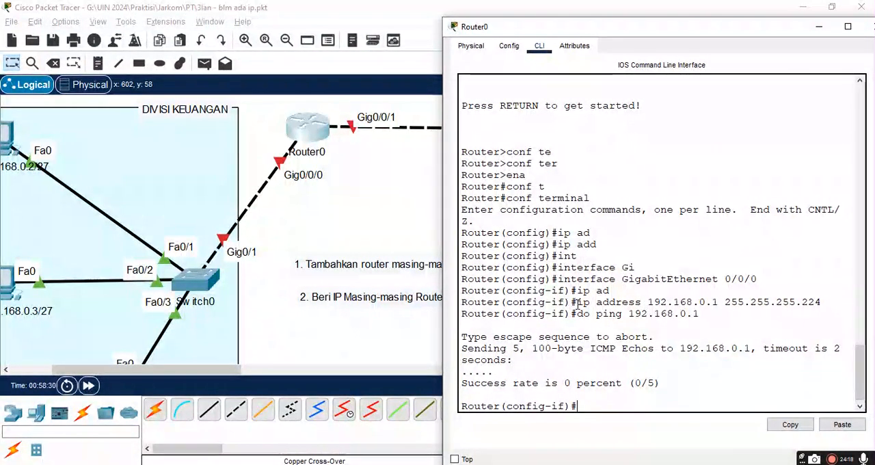
Step: Check the entered IP command and the GigabitEthernet0/0/0 port status, IPv4 address and subnet mask in Router0's configuration settings
left_click_drag(577, 303, 696, 314)
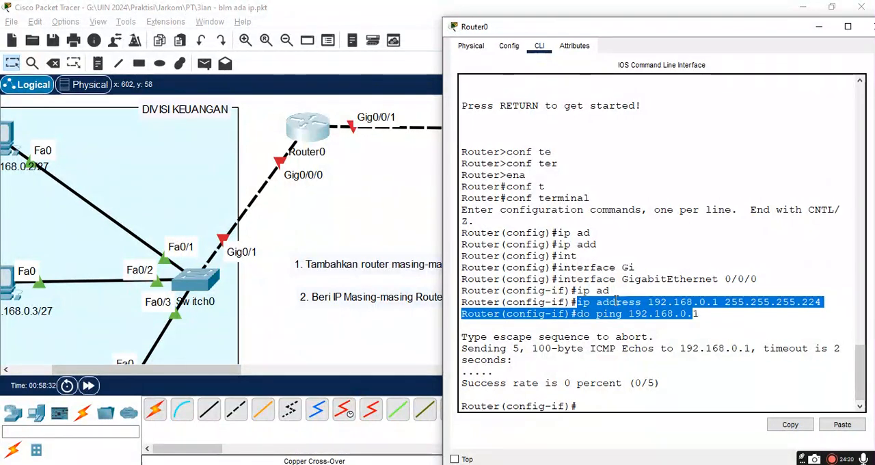
left_click(597, 293)
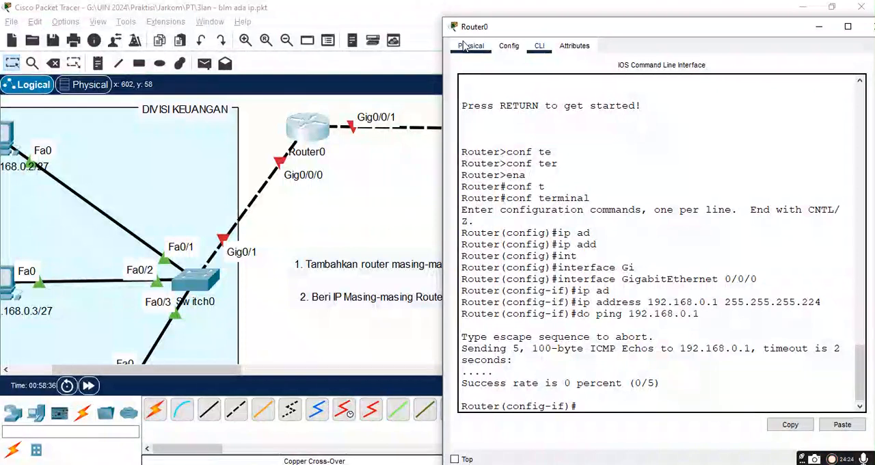
left_click(509, 48)
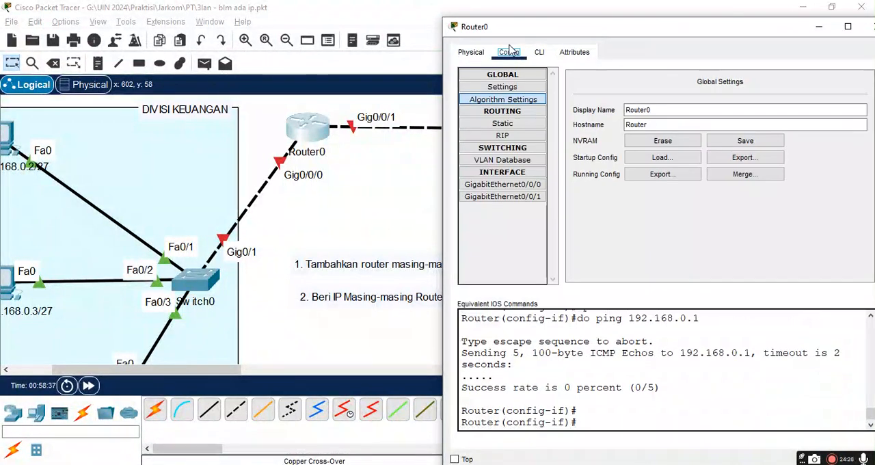
left_click(501, 186)
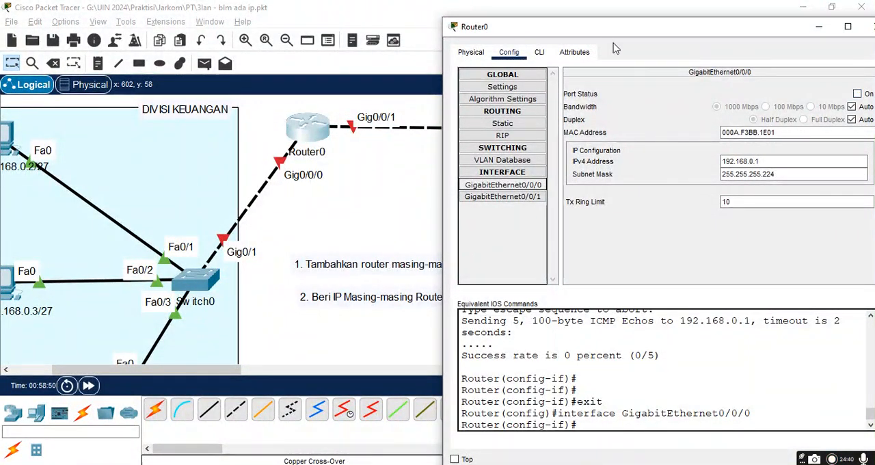
Step: Enable the GigabitEthernet0/0/0 interface from Router0's command line with no shutdown
left_click(538, 55)
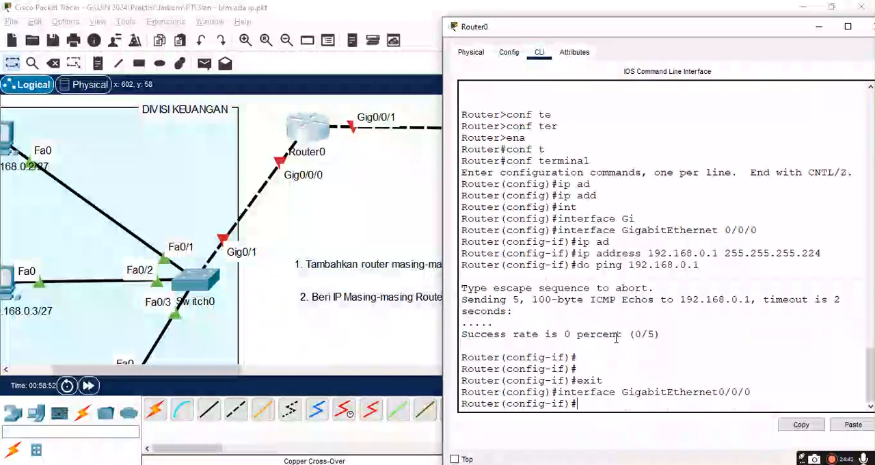
type("no shu")
key("Tab")
key("Return")
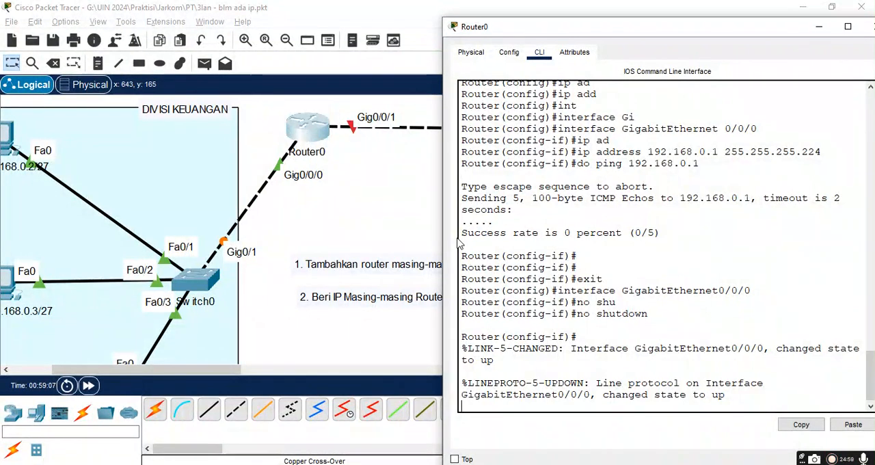
key("Return")
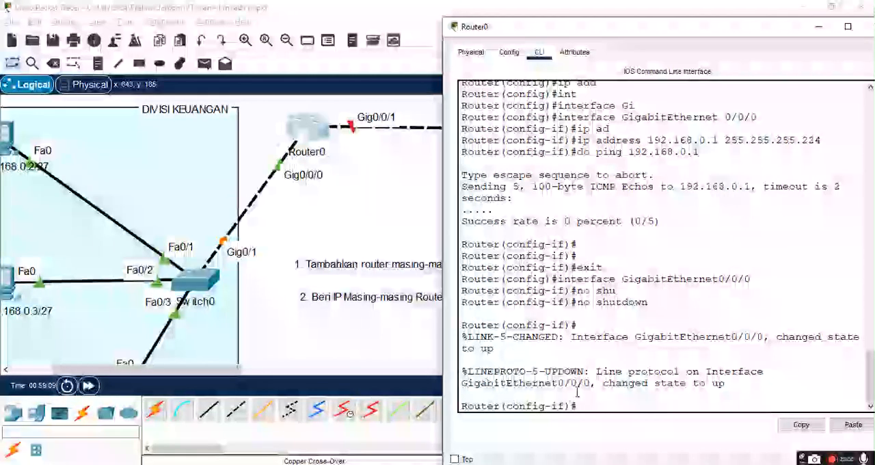
Step: List Router0's interface summary with do sh ip int br, and widen the window so each table row fits on one line
type("do sh")
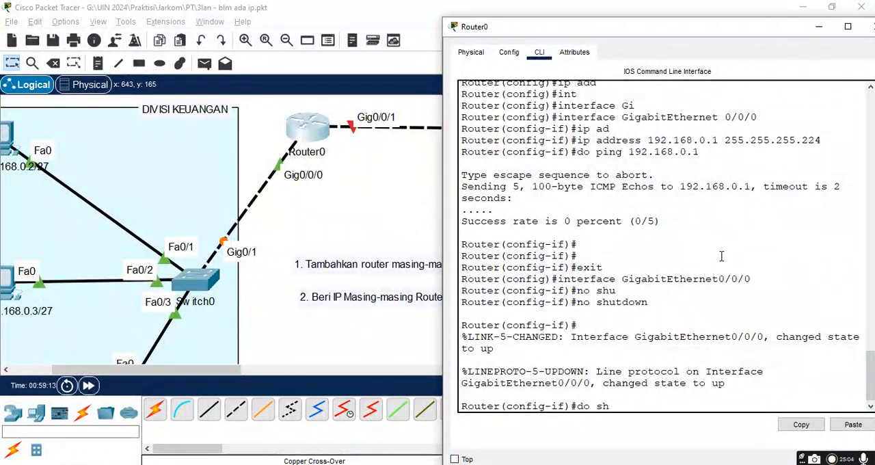
type(" ip int")
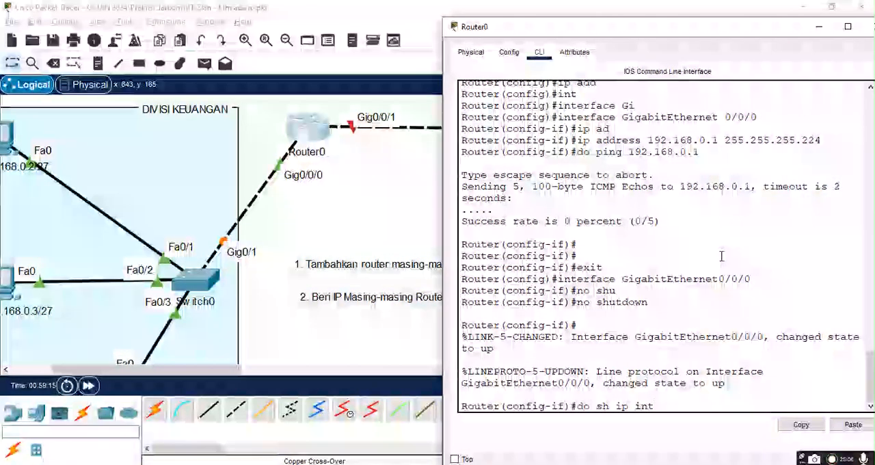
type(" br")
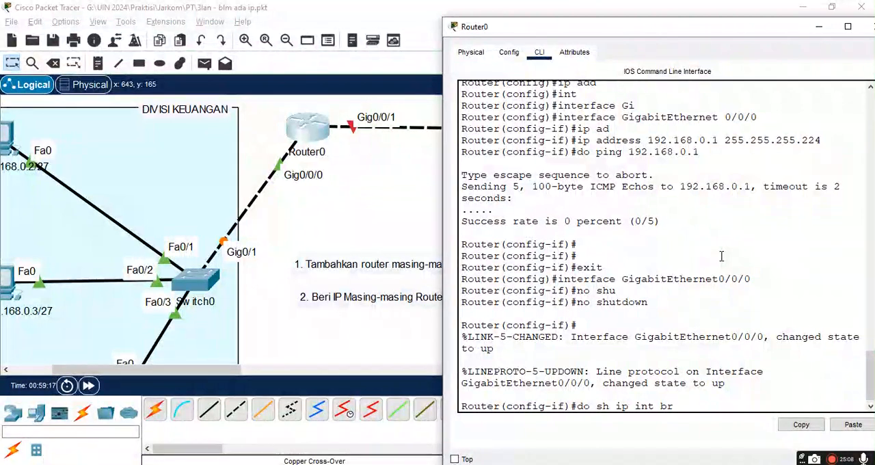
key("Return")
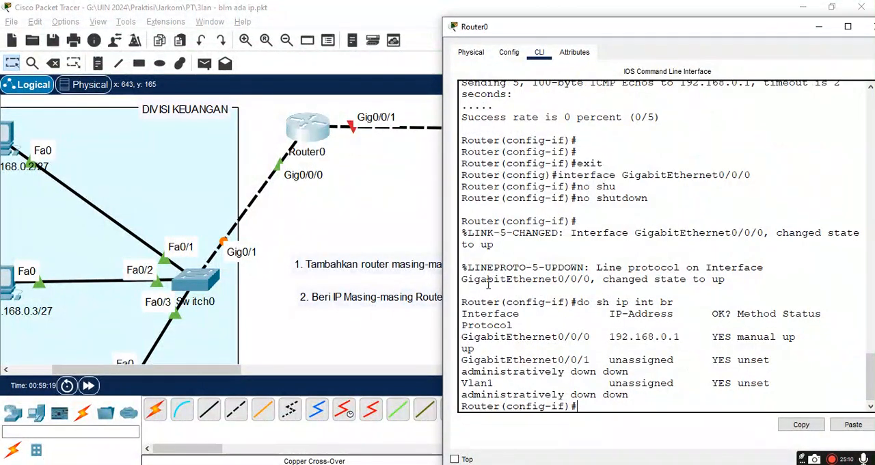
left_click_drag(441, 278, 329, 264)
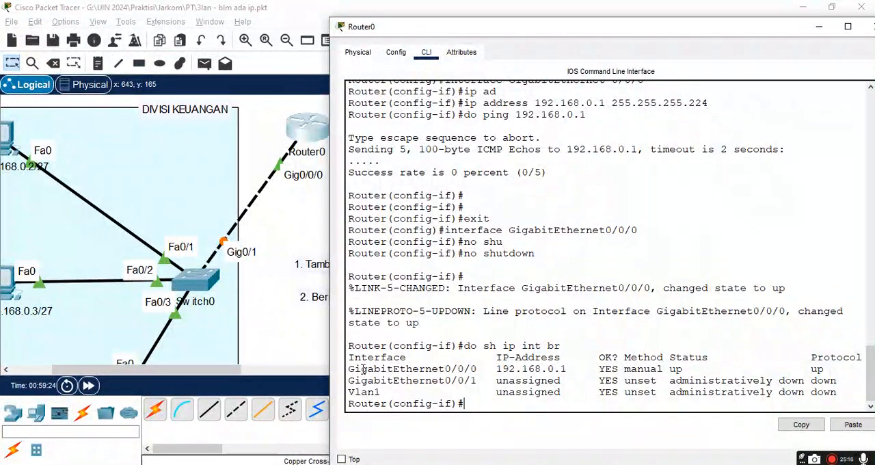
Step: Examine the interface name, IP address and status in the GigabitEthernet0/0/0 row of the summary
left_click_drag(349, 370, 438, 369)
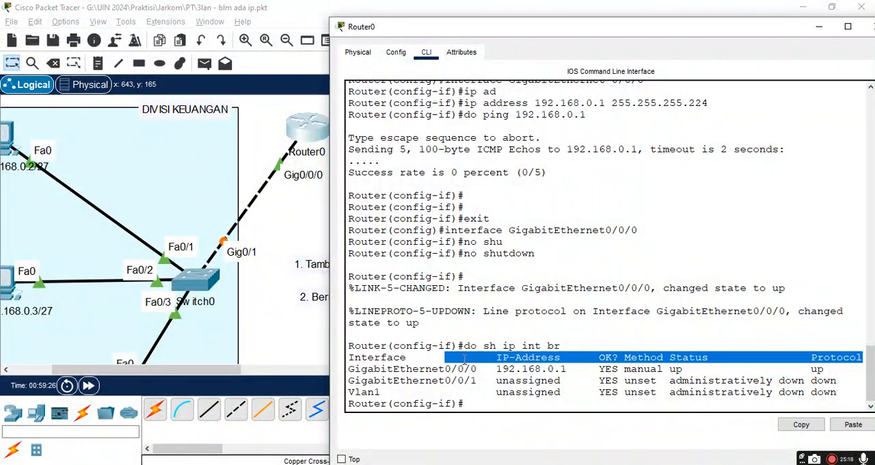
left_click_drag(349, 369, 772, 369)
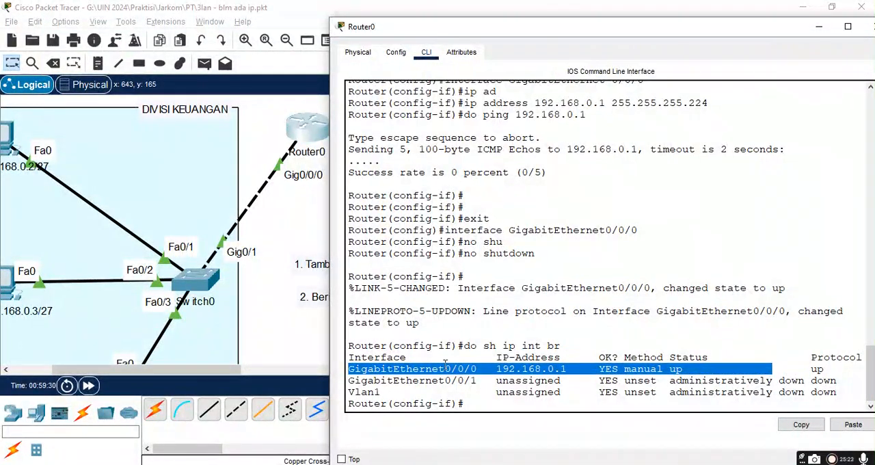
left_click(394, 367)
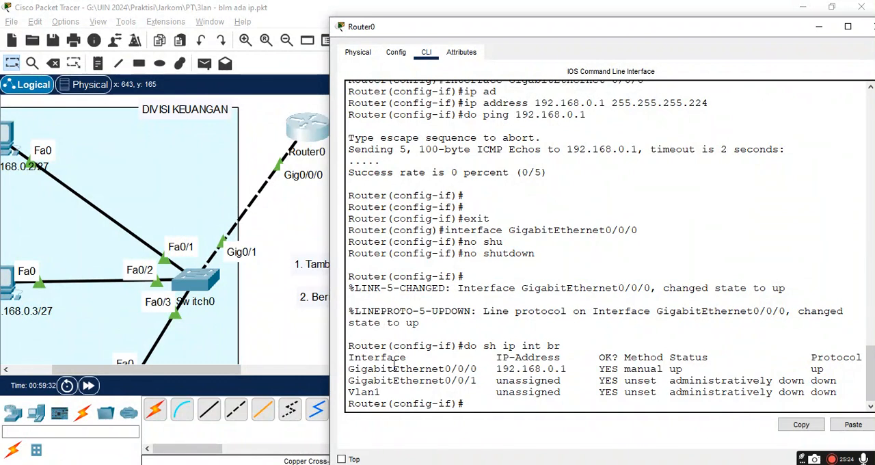
left_click_drag(349, 370, 413, 369)
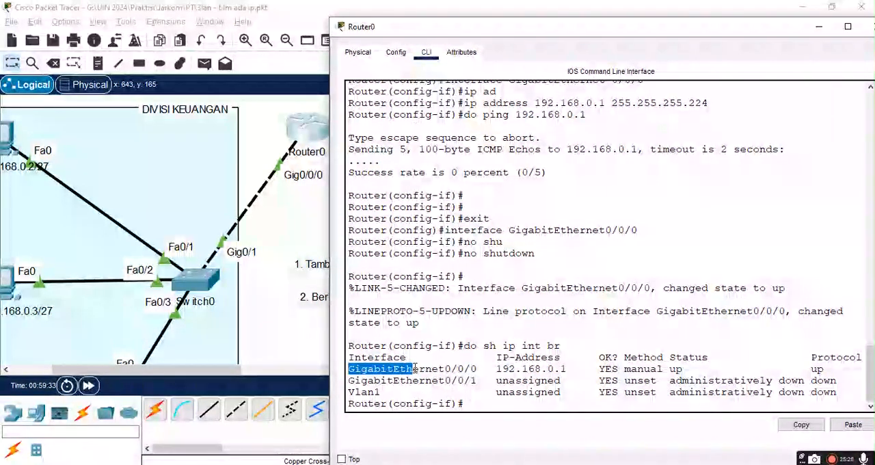
left_click(532, 364)
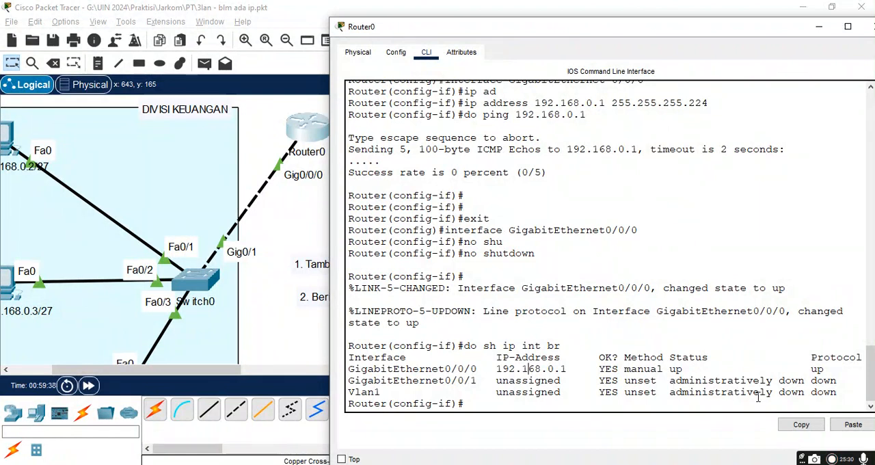
Step: Check GigabitEthernet0/0/1 in Router0's interface summary and its port status and IP fields in the interface configuration settings
left_click_drag(406, 380, 466, 380)
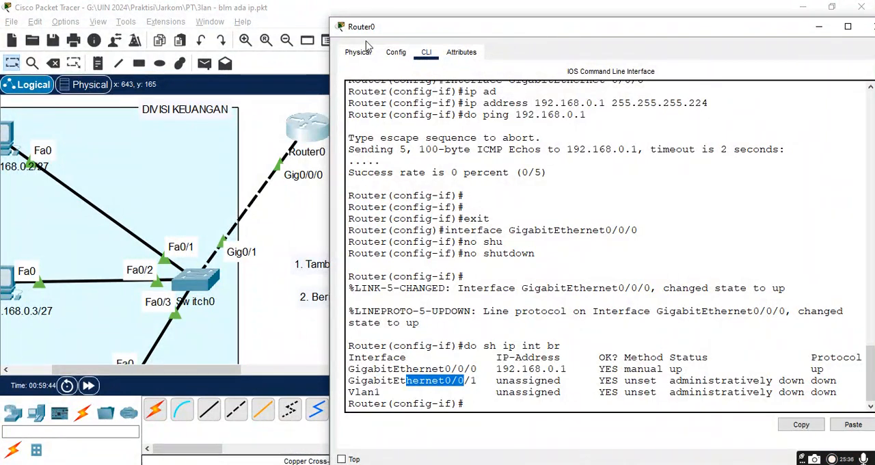
left_click(396, 52)
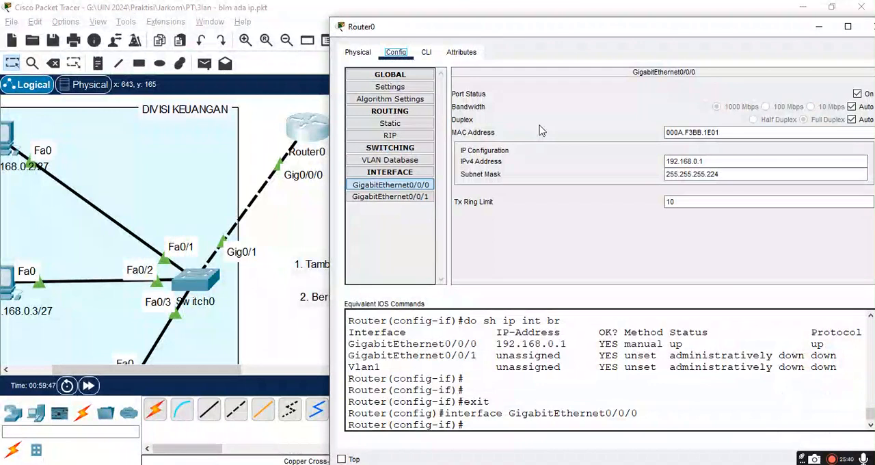
left_click(404, 197)
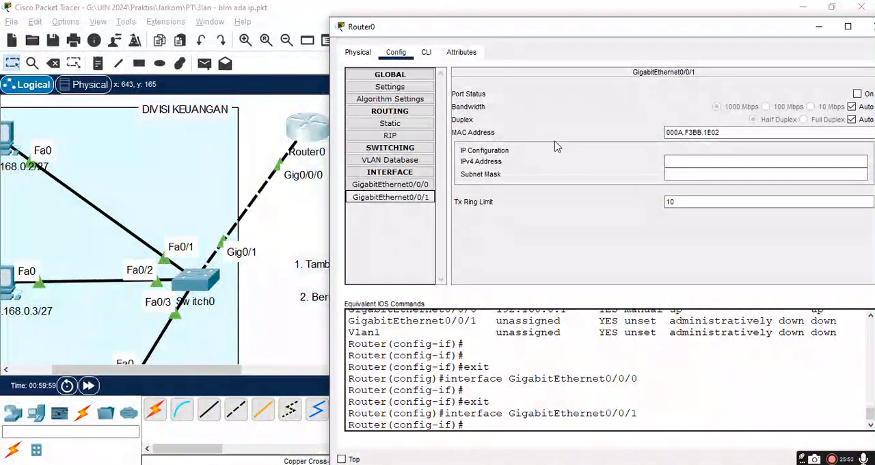
left_click(427, 53)
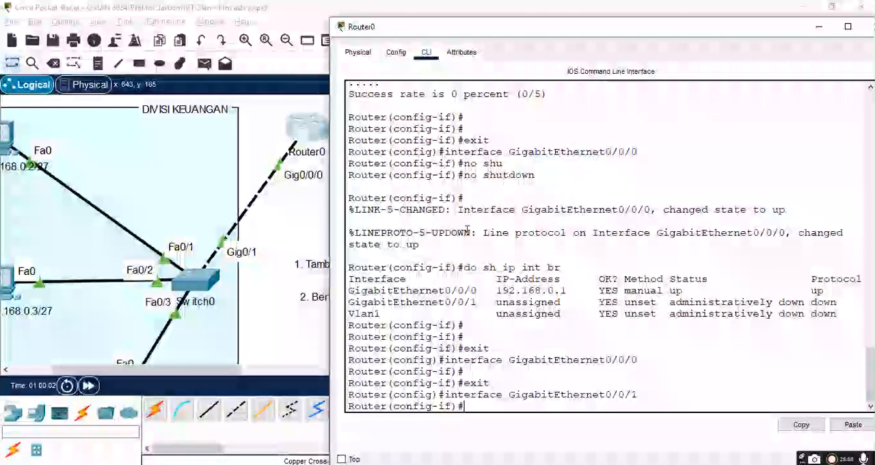
Step: Exit GigabitEthernet0/0/1 configuration in Router0's CLI and try ping 192.168.0.1 from global configuration mode
left_click_drag(472, 39, 583, 22)
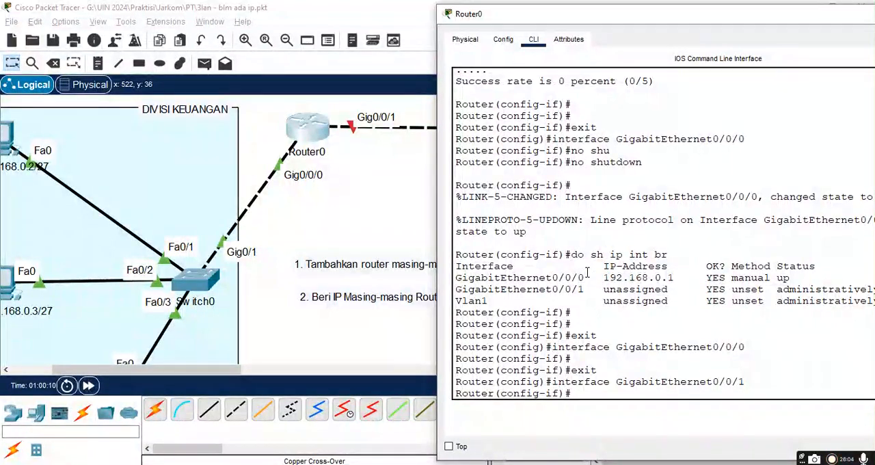
type("exit")
key("Return")
type("pin")
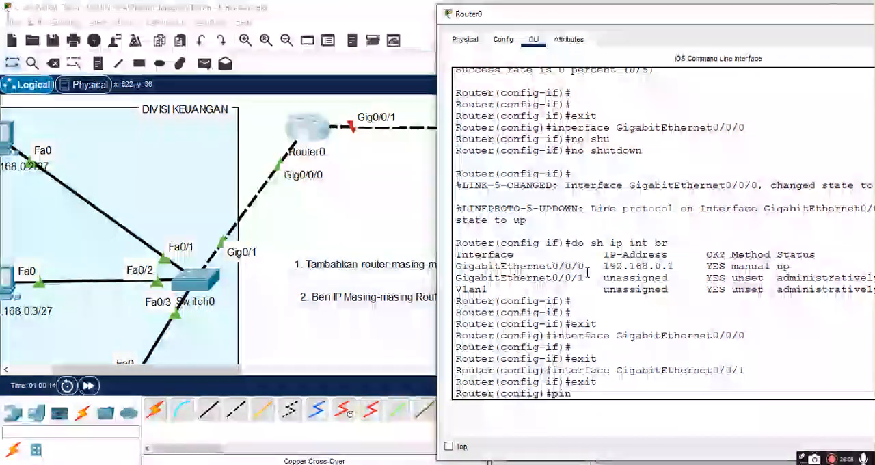
type("g 192.168.0.")
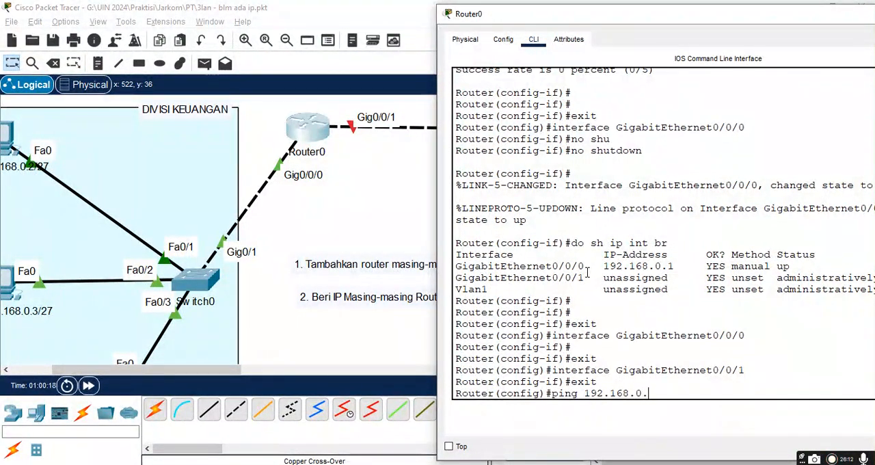
type("1")
key("Return")
Step: Ping Router0's own address from configuration mode with do ping 192.168.0.1
key("Up")
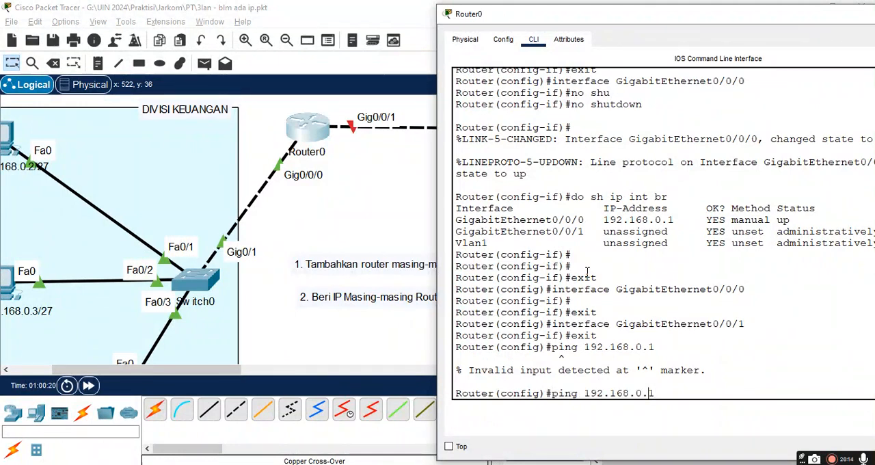
key("Home")
type("do")
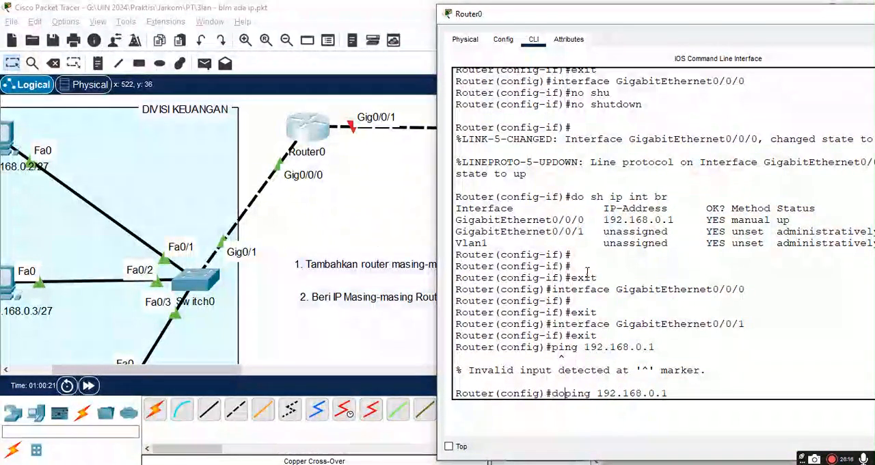
key("Return")
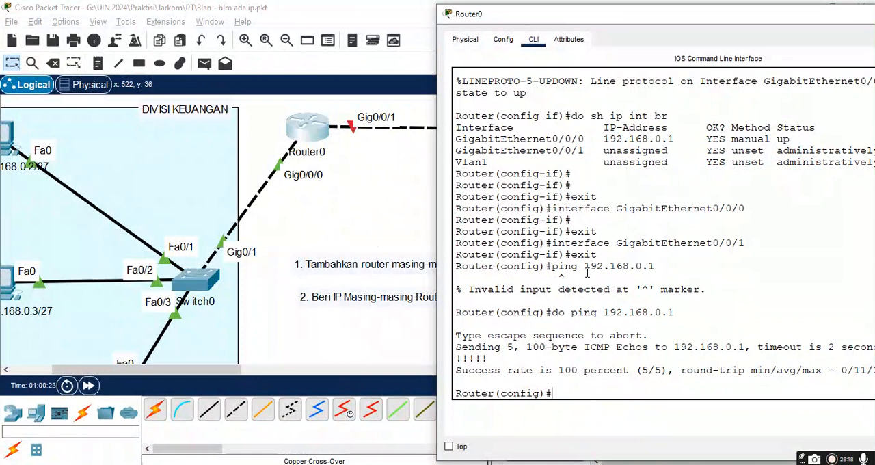
Step: Ping the three DIVISI KEUANGAN PCs at 192.168.0.2, 192.168.0.3 and 192.168.0.4 from Router0's CLI with do ping
key("Up")
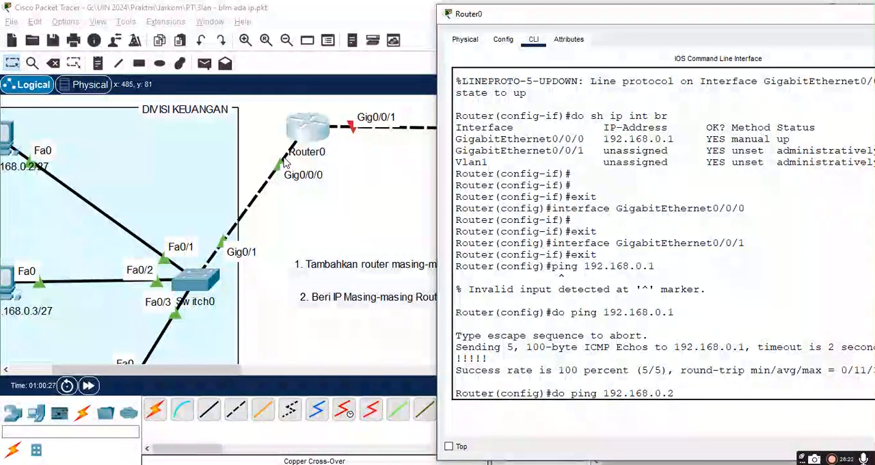
key("Return")
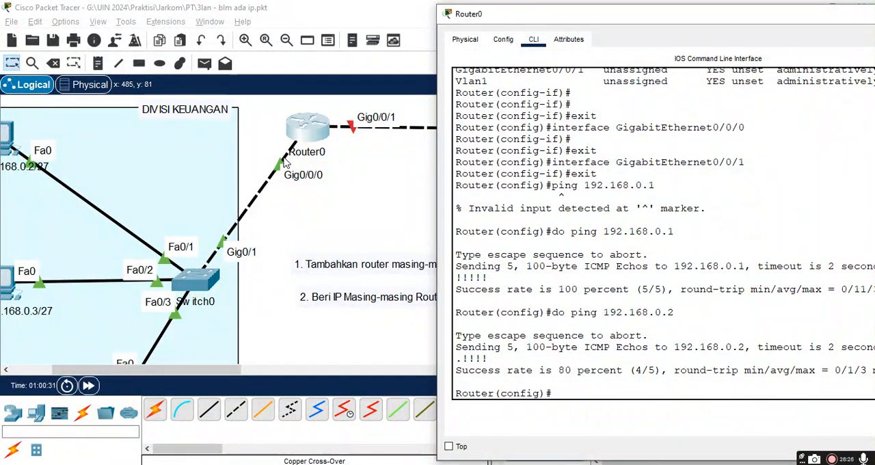
key("Up")
key("BackSpace")
type("3")
key("Return")
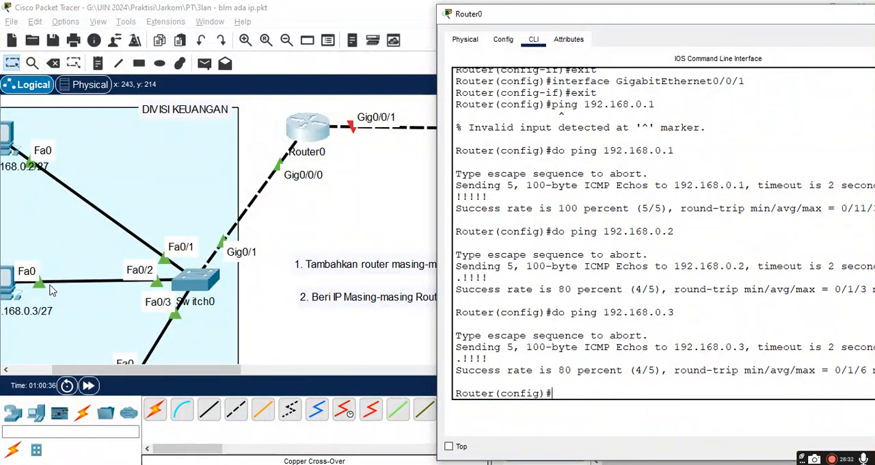
key("Up")
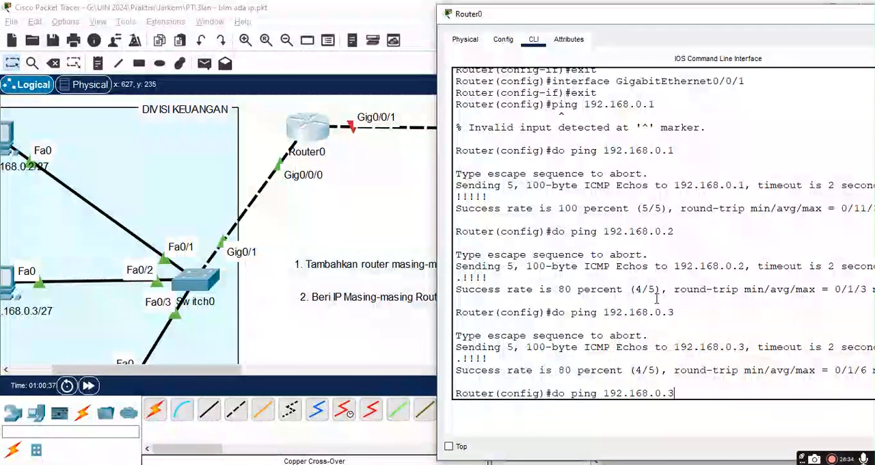
key("BackSpace")
type("4")
key("Return")
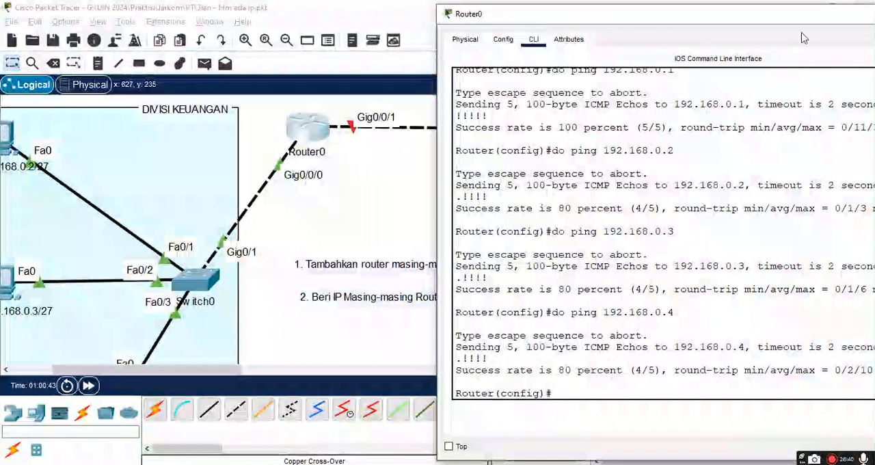
Step: Close Router0's window and check the labelled addresses of the PCs in DIVISI KEUANGAN
left_click_drag(787, 18, 484, 65)
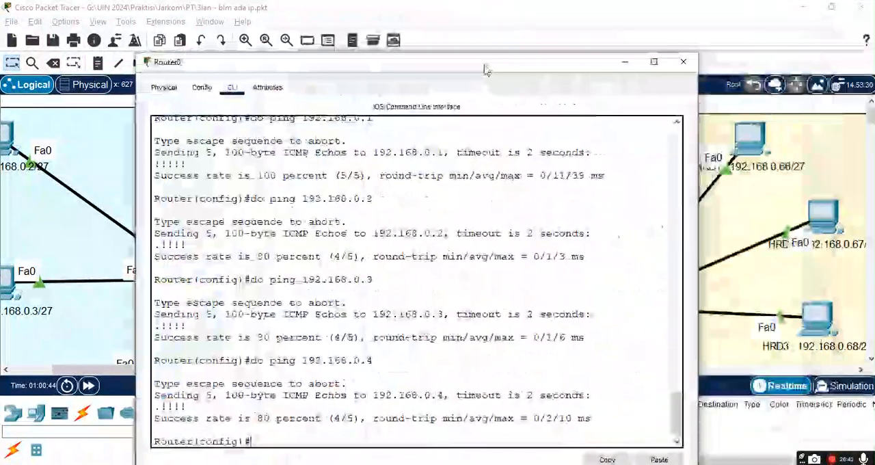
left_click(683, 62)
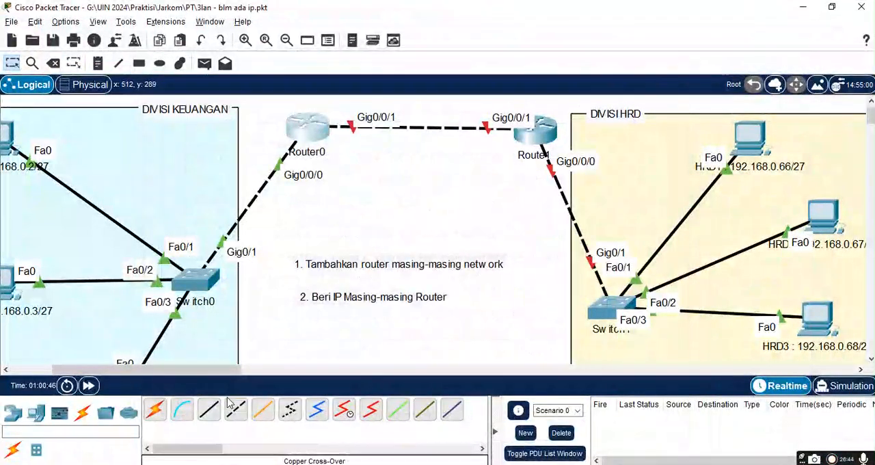
left_click_drag(212, 370, 151, 370)
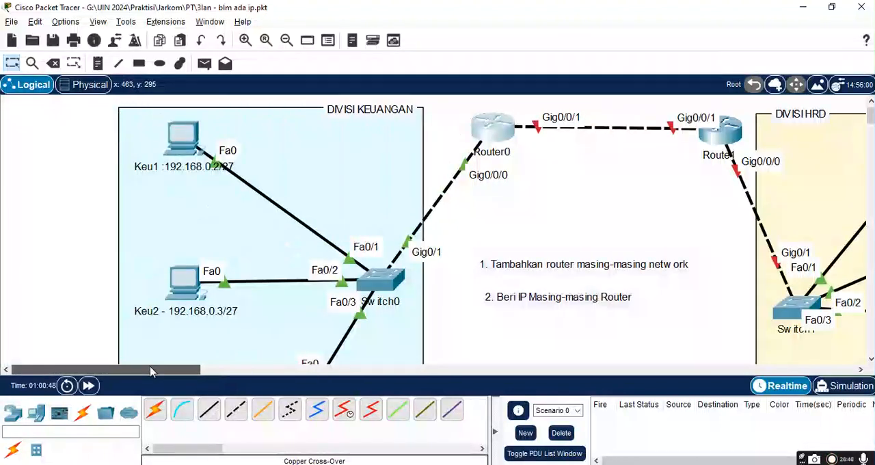
scroll(297, 322, "down", 1)
scroll(296, 323, "down", 3)
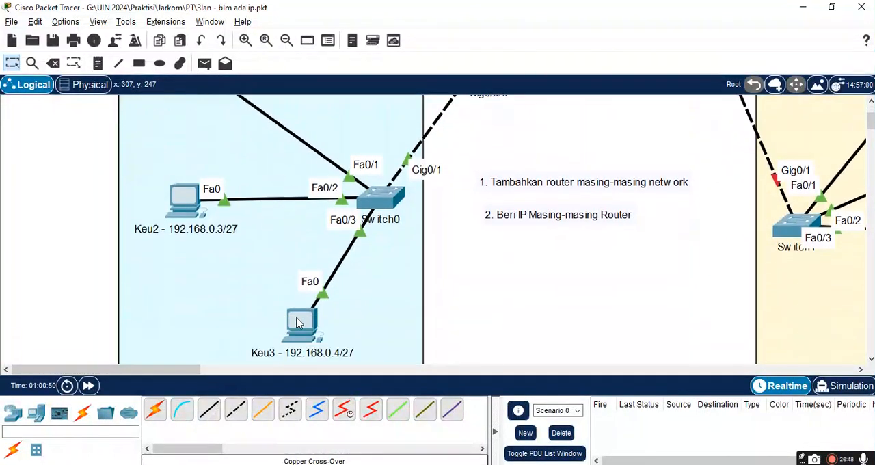
scroll(296, 323, "up", 6)
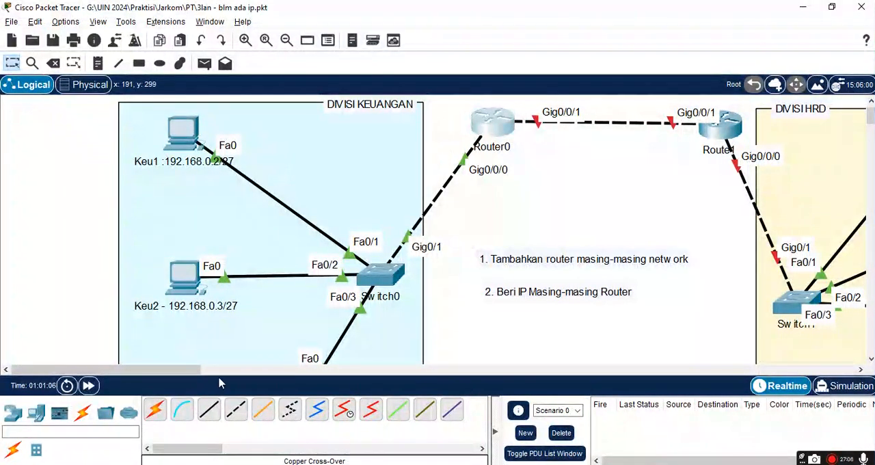
Step: Switch to the Google Sheets address plan and review the IP lists for the Keuangan, HRD and IT divisions
key("alt+Tab")
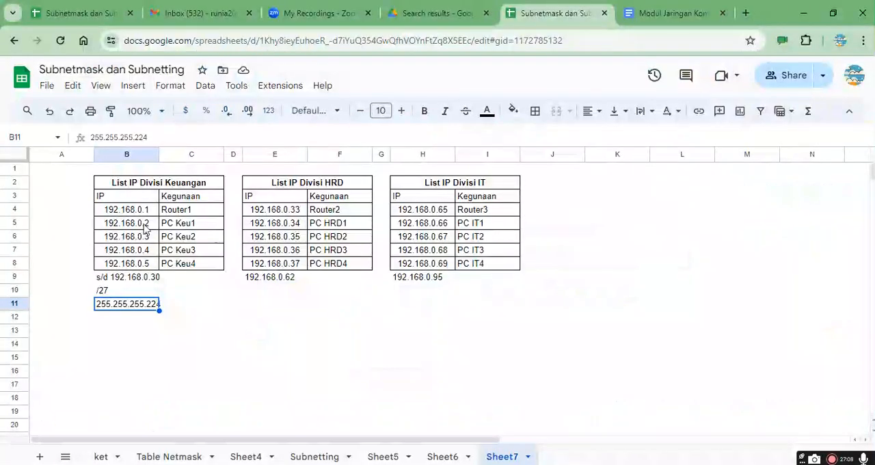
left_click_drag(140, 210, 144, 267)
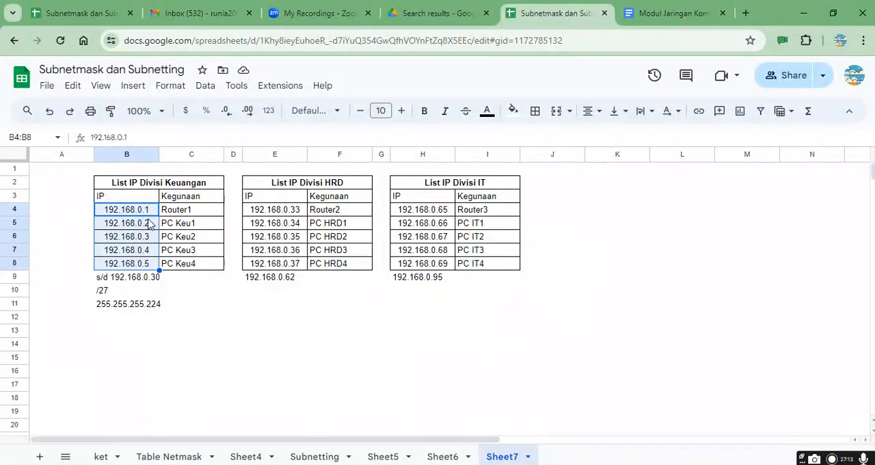
left_click_drag(298, 208, 293, 263)
left_click_drag(442, 214, 444, 267)
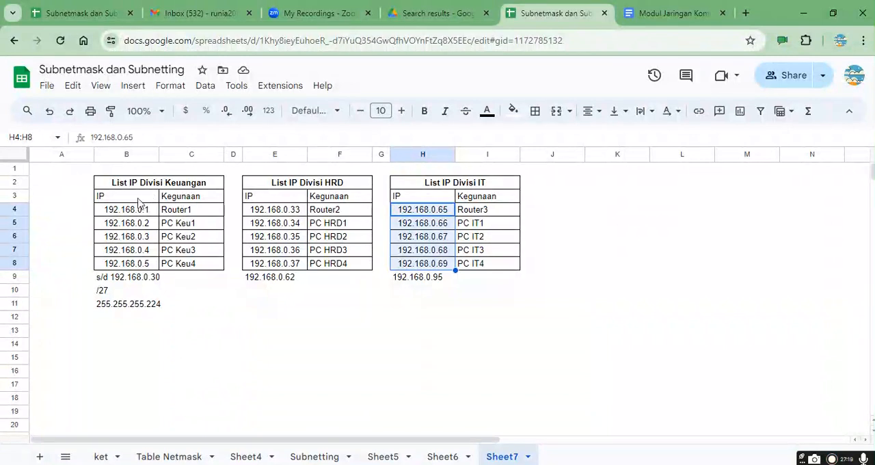
left_click_drag(136, 212, 139, 266)
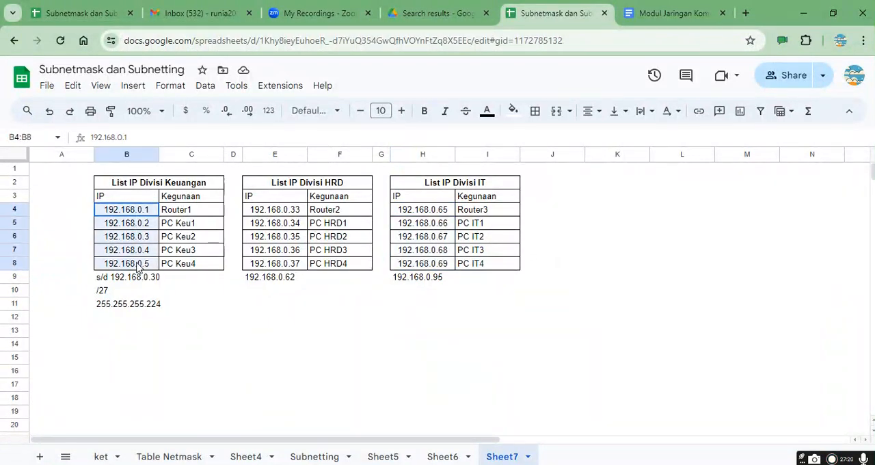
Step: Return to Packet Tracer and set the IPv4 default gateway of PC Keu1 to 192.168.0.1
key("alt+Tab")
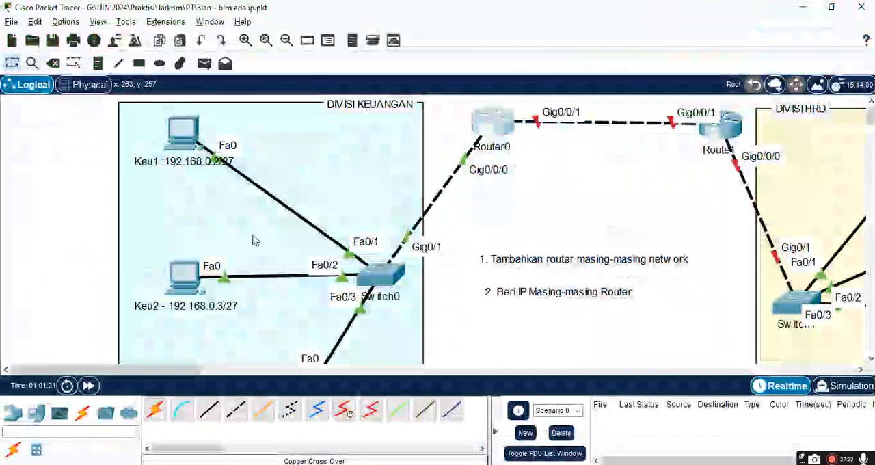
left_click(183, 137)
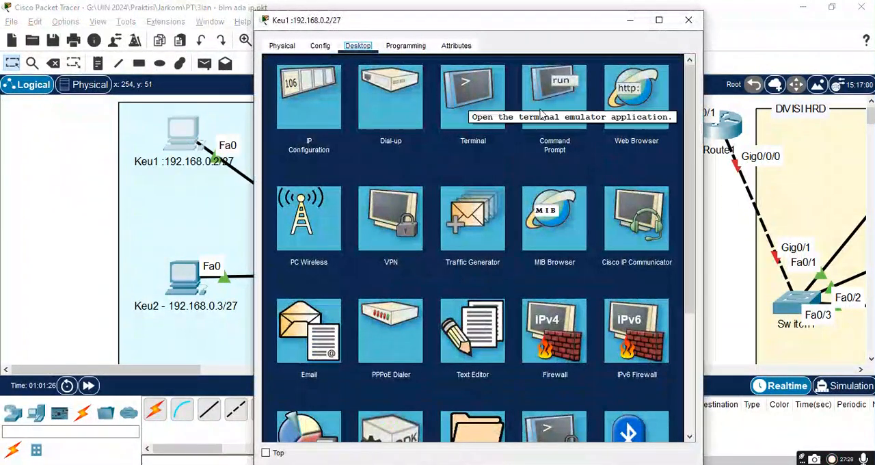
left_click(320, 47)
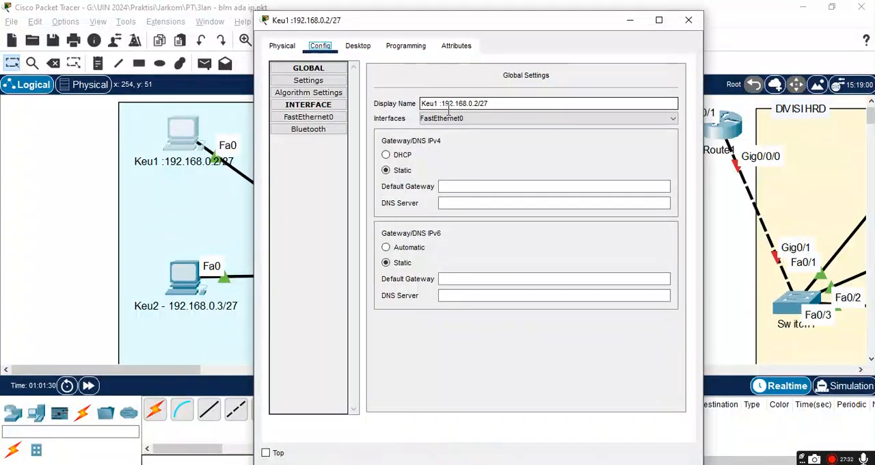
left_click(446, 185)
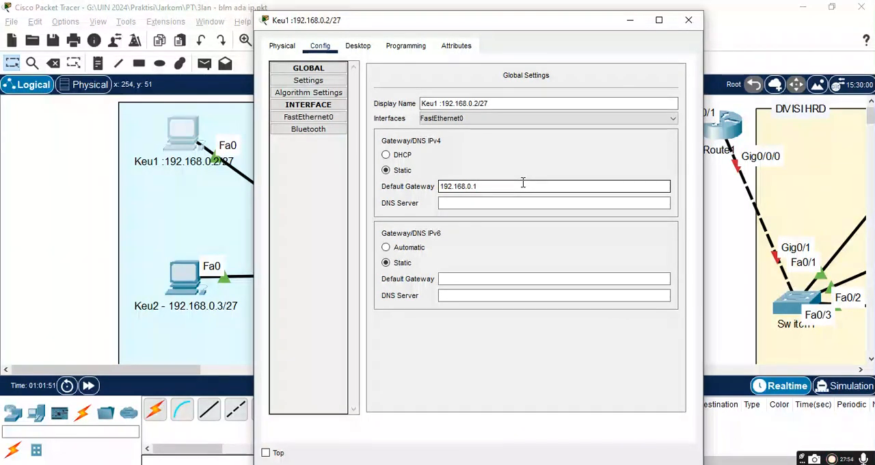
key("ctrl+a")
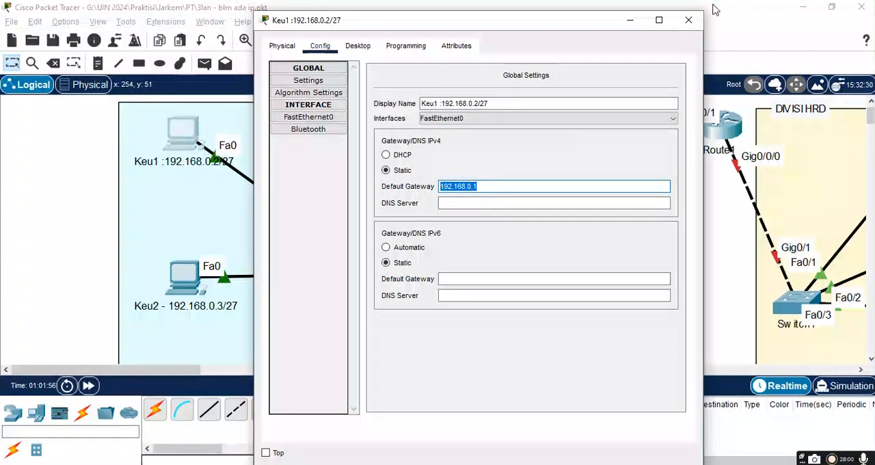
left_click(691, 22)
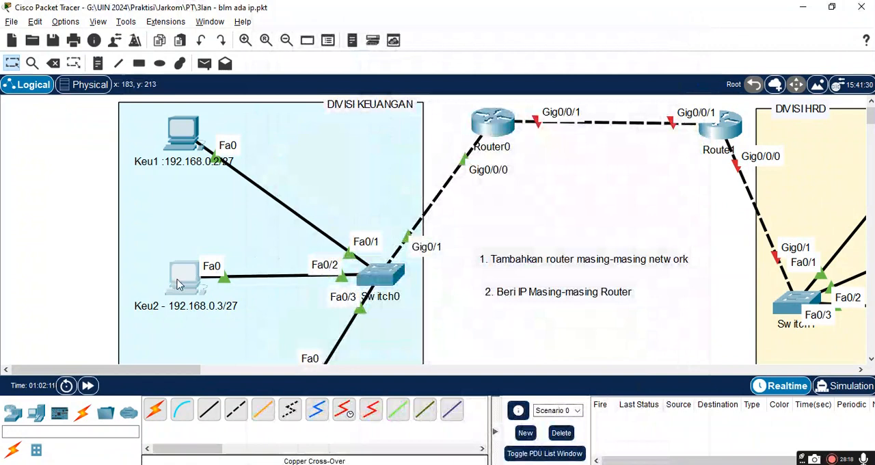
Step: Set the IPv4 default gateway of PC Keu2 to 192.168.0.1 and close its settings
left_click(178, 284)
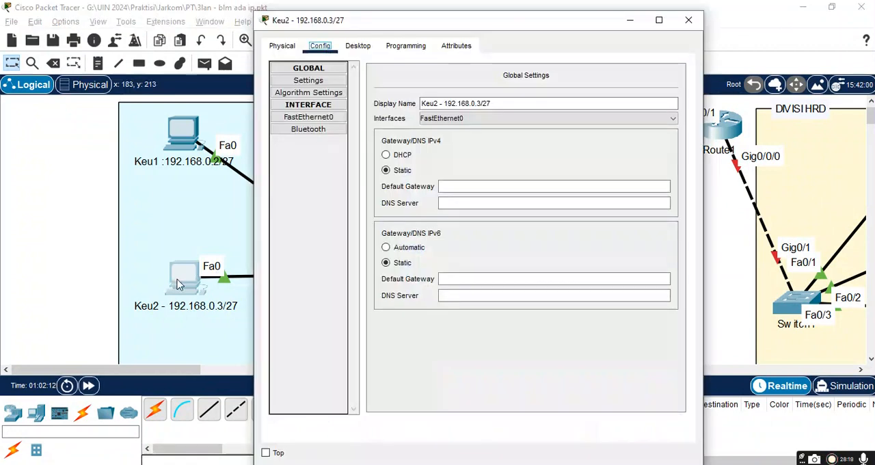
left_click(446, 188)
type("192.168.0.1")
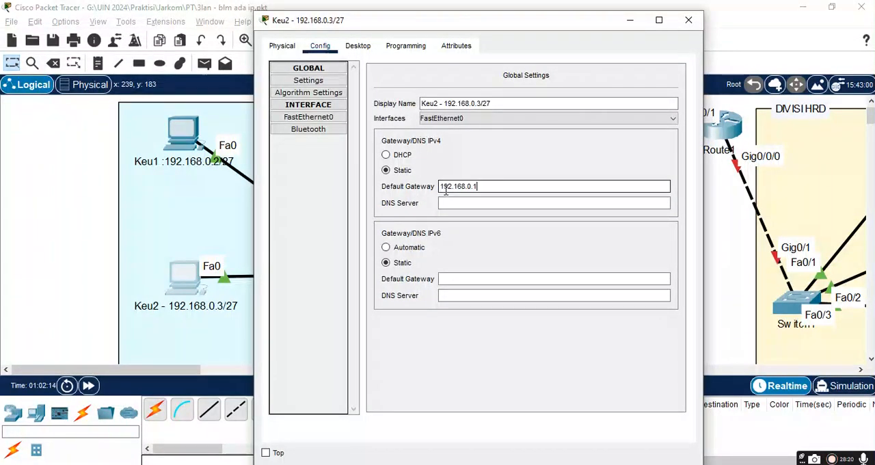
left_click(686, 21)
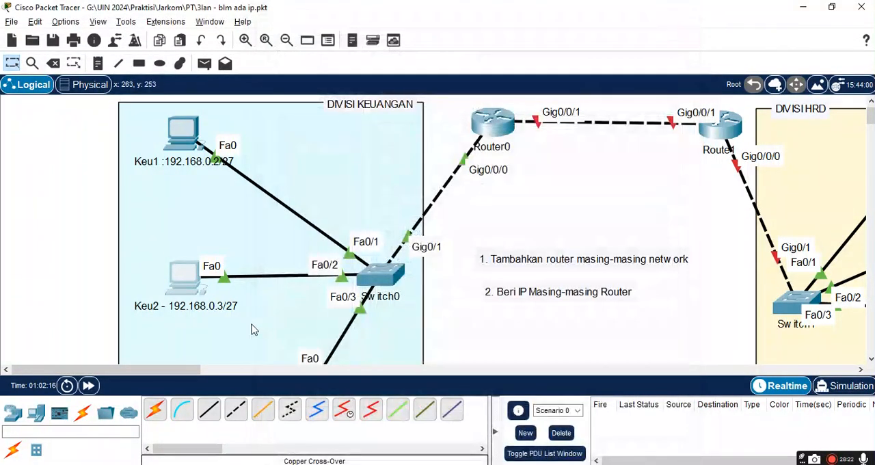
Step: Set the IPv4 default gateway of PC Keu3 to 192.168.0.1
scroll(319, 336, "down", 3)
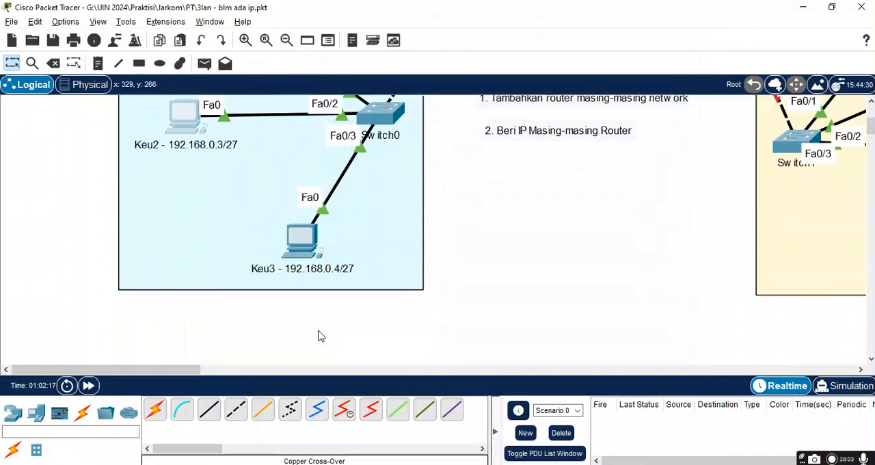
left_click(321, 239)
left_click(467, 186)
type("192.168.0.1")
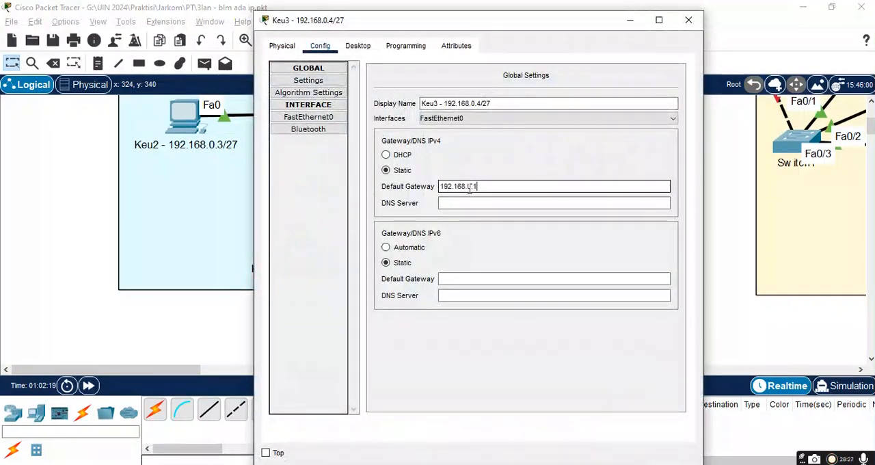
Step: Close Keu3's settings and add the note "3. Tambahkan default gateway masing-masing pc" beneath the second instruction note
left_click(688, 20)
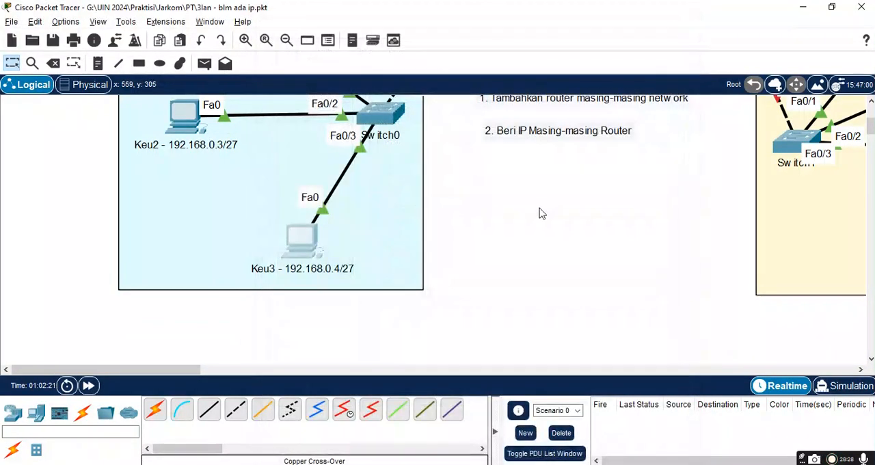
scroll(541, 213, "up", 3)
scroll(540, 213, "up", 1)
scroll(540, 213, "down", 2)
scroll(540, 213, "up", 2)
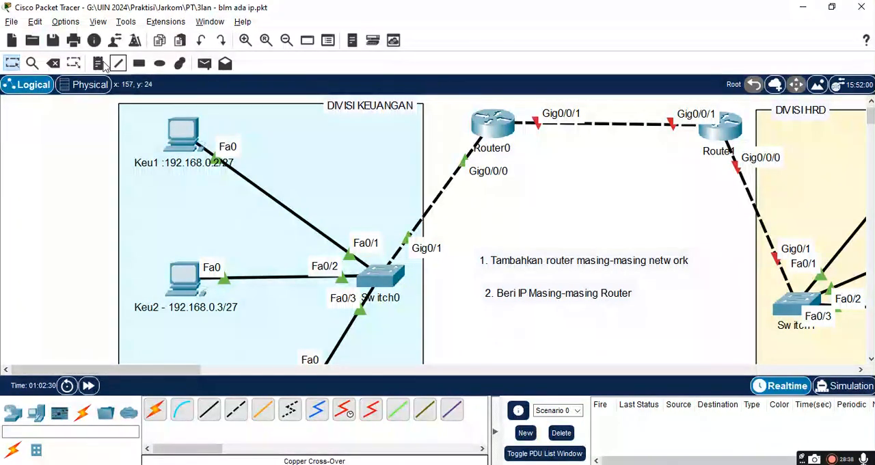
left_click(487, 325)
type("3. ")
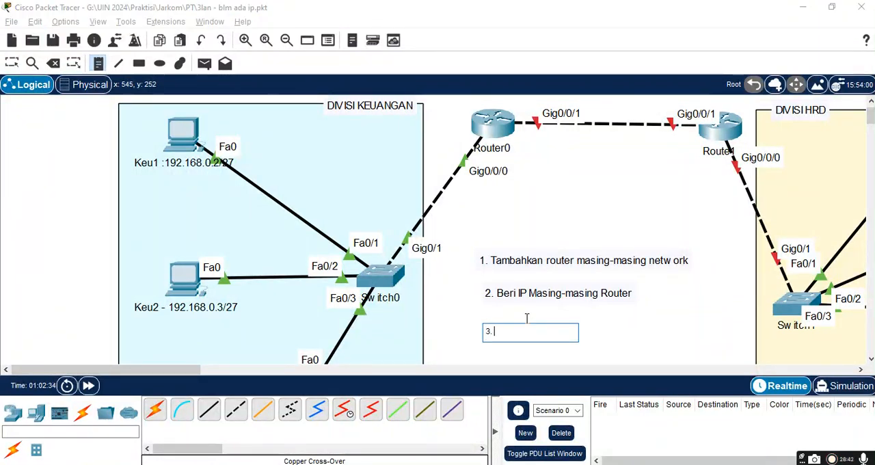
type("Tamba")
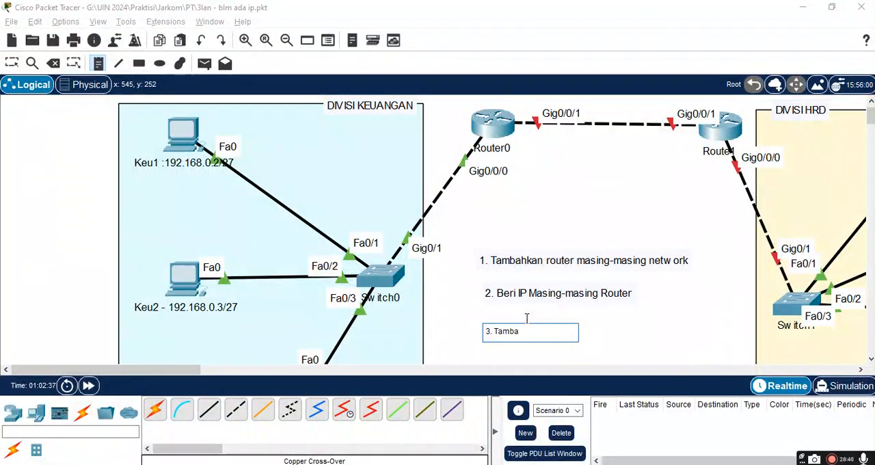
type("hkan default gatewa")
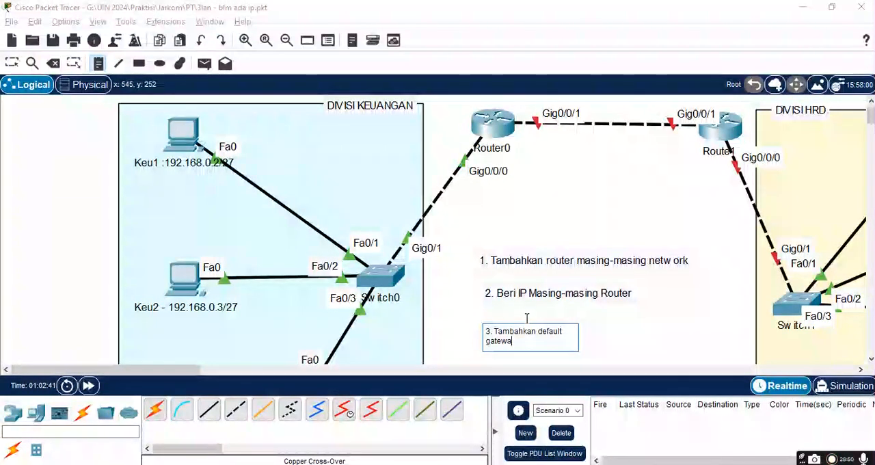
type("y masing-masing pc")
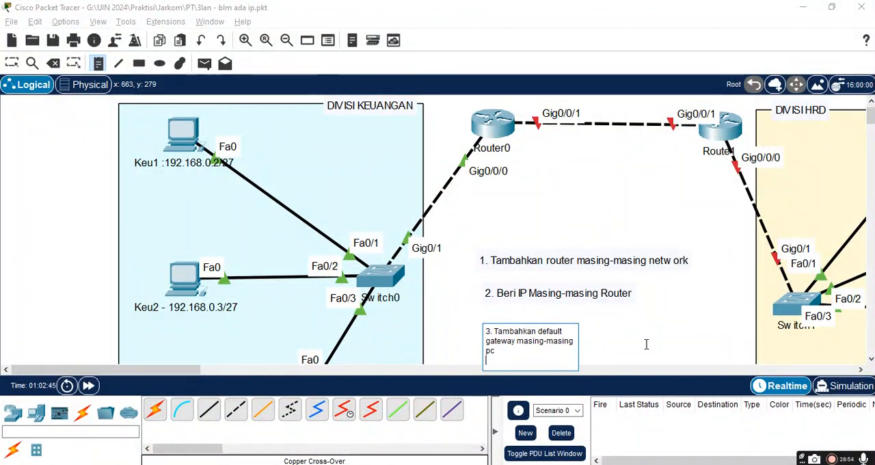
left_click(608, 348)
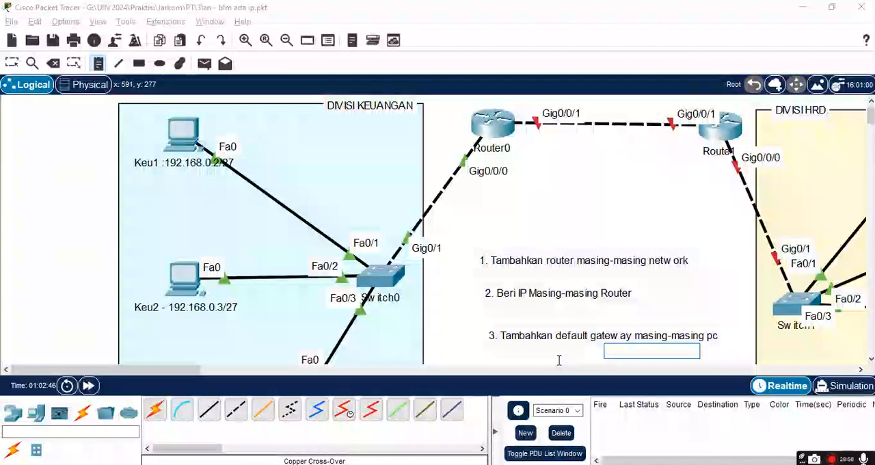
Step: Add the note "4. HUbungkan secara logic R0 - R1" beneath the third instruction note
scroll(551, 361, "down", 3)
left_click(491, 237)
scroll(530, 223, "up", 2)
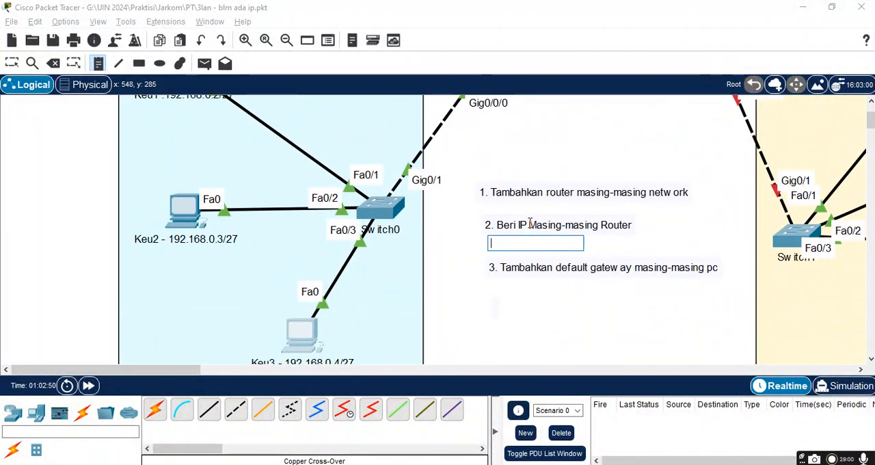
left_click(491, 309)
type("4. Hubung")
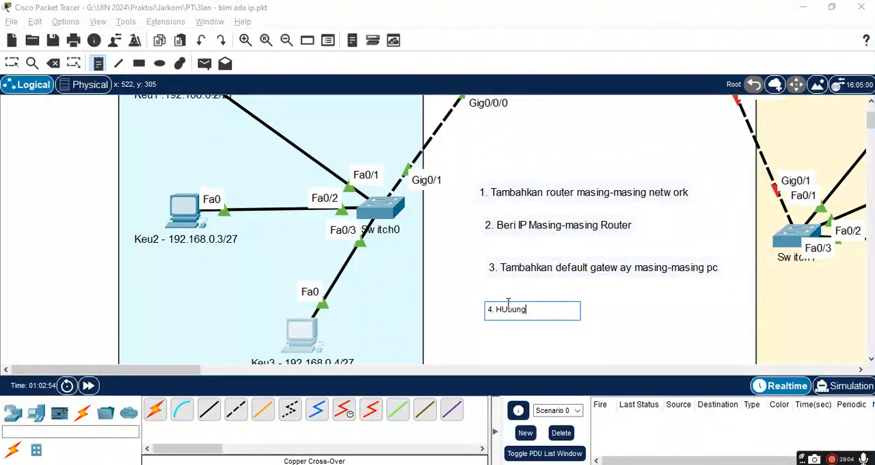
type("kan secara logic")
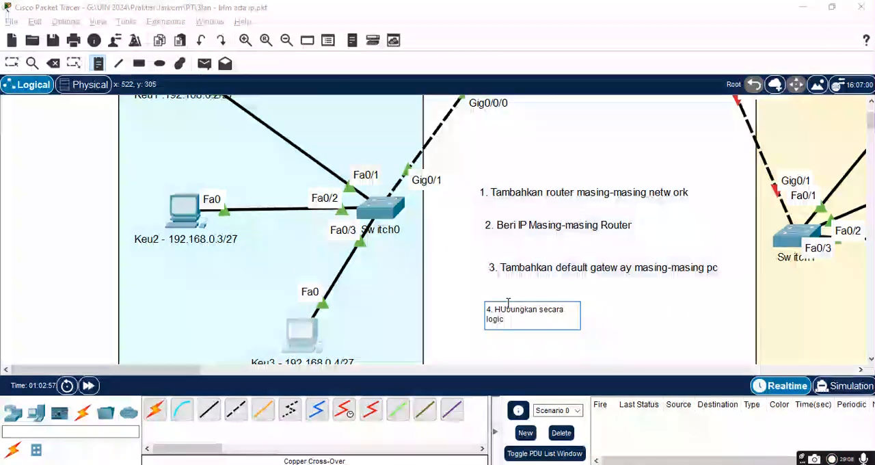
type(" R")
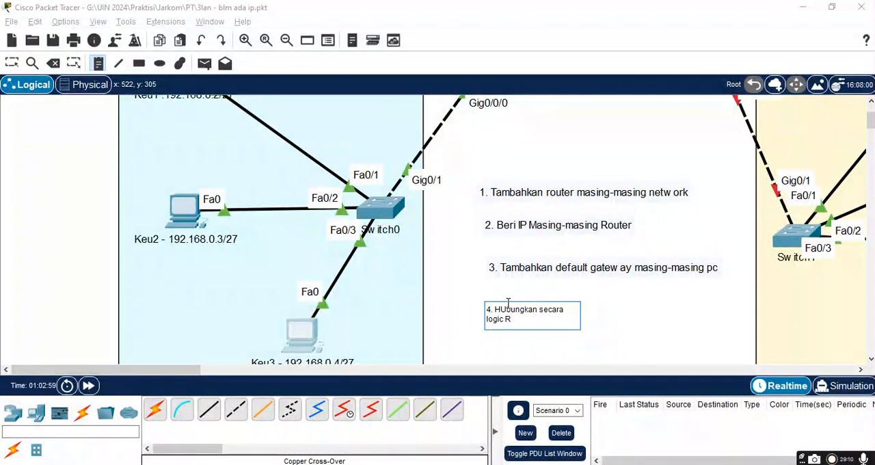
type("0 -")
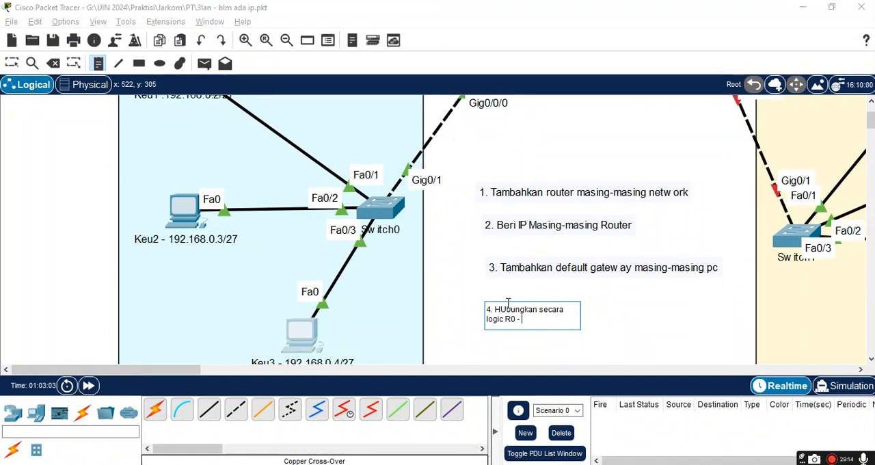
type(" R1")
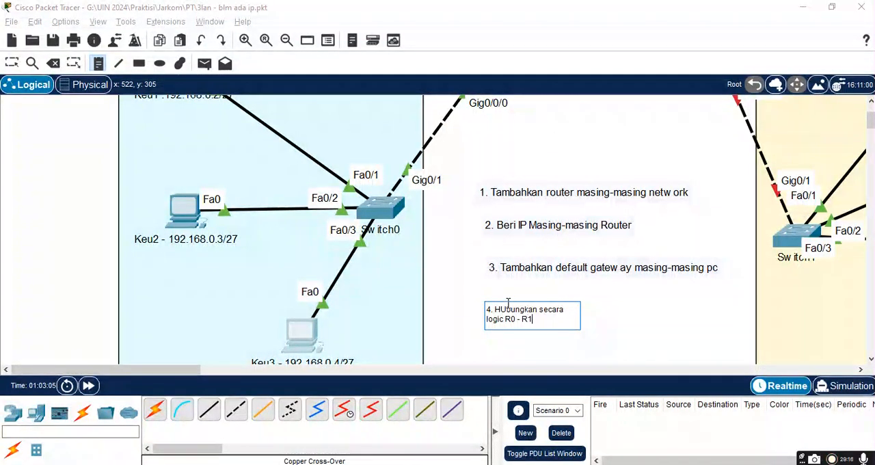
left_click(652, 334)
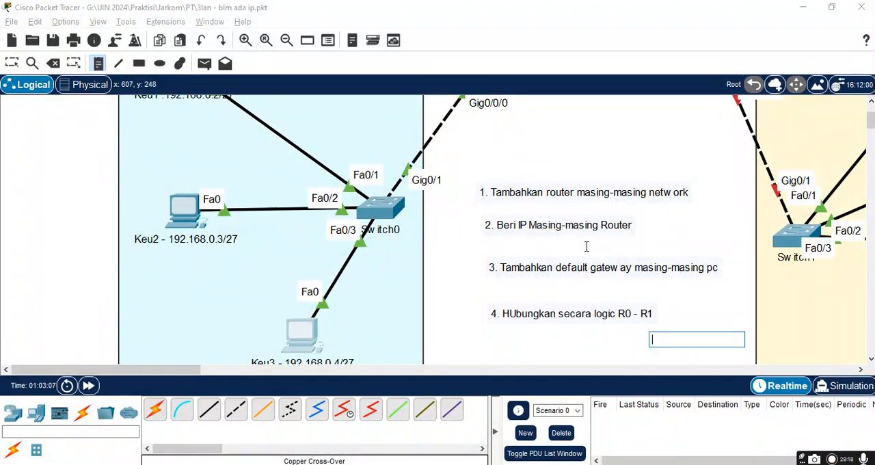
Step: Leave note placement, enable the GigabitEthernet0/0/1 port of Router0 and close its settings
scroll(586, 246, "up", 3)
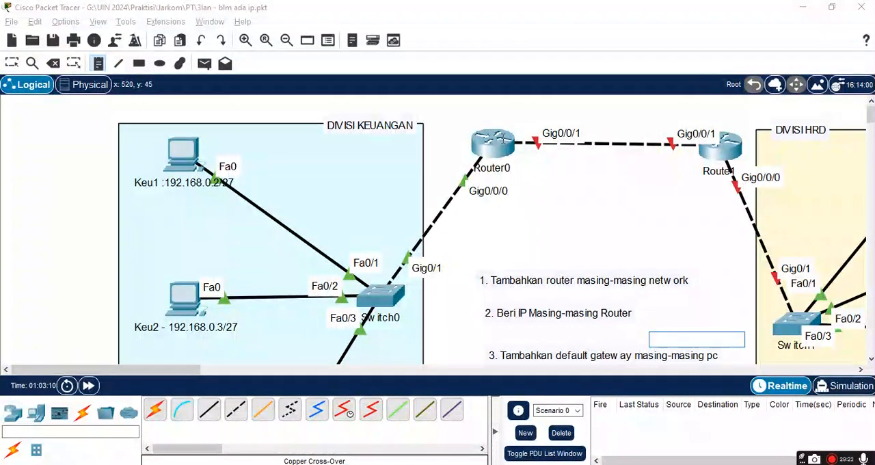
left_click(500, 143)
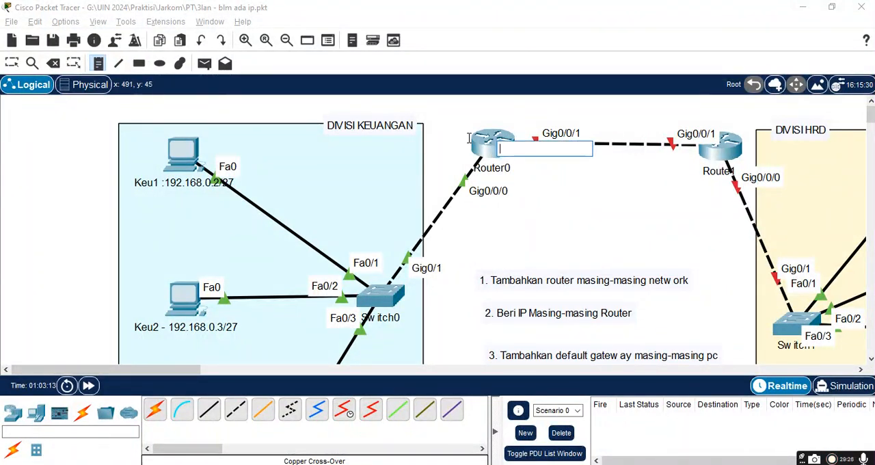
key("Escape")
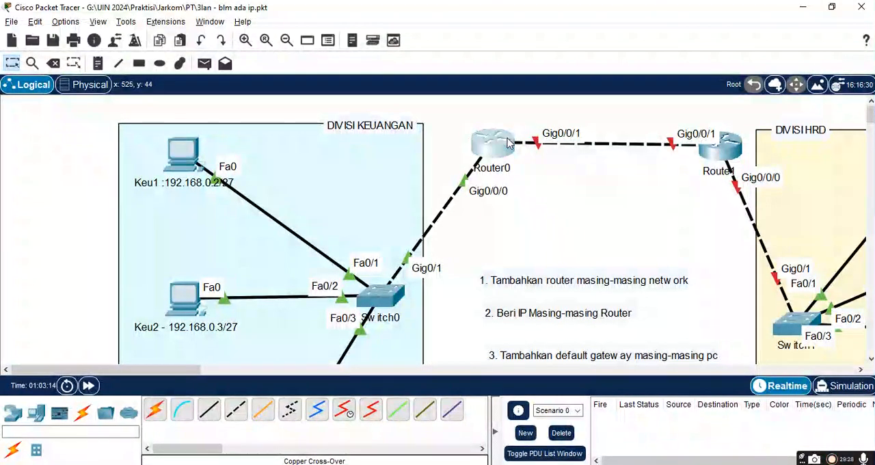
left_click(508, 142)
left_click(281, 46)
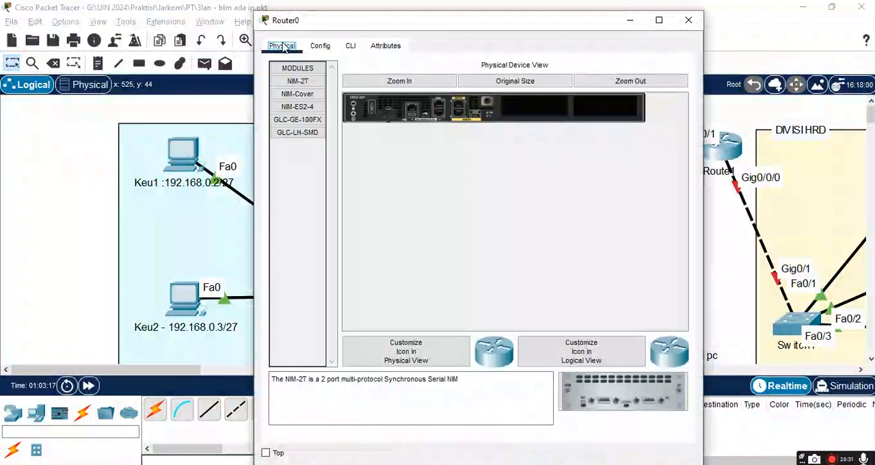
left_click(323, 46)
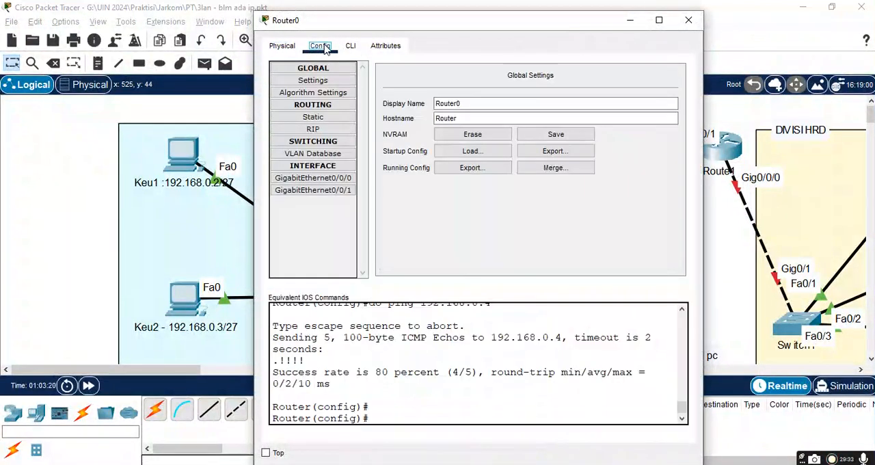
left_click(326, 191)
left_click(669, 88)
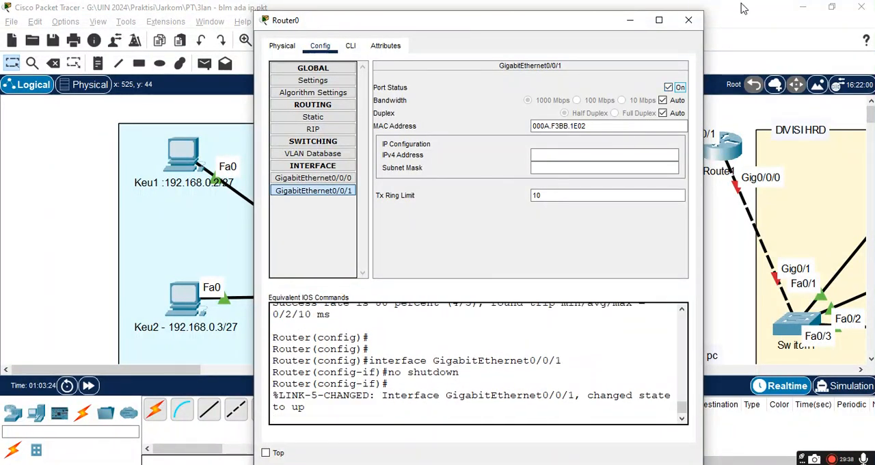
left_click(688, 20)
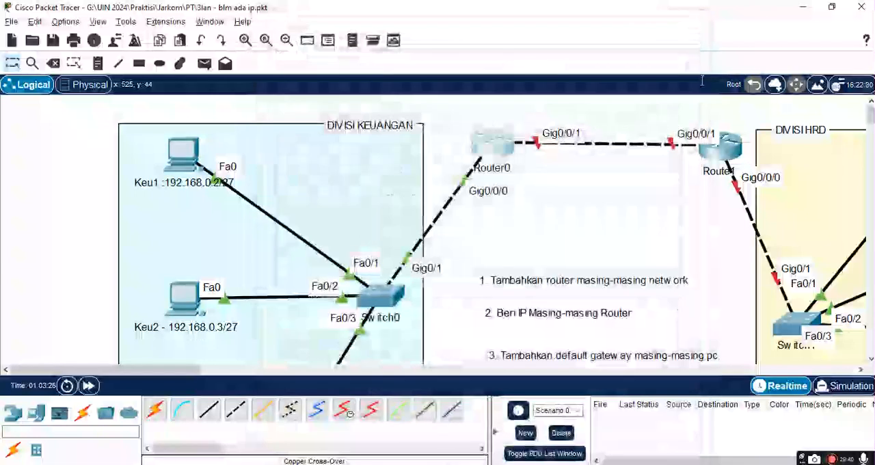
Step: Enable the GigabitEthernet0/0/0 and GigabitEthernet0/0/1 ports of Route1, close its settings and nudge the router slightly
left_click(729, 152)
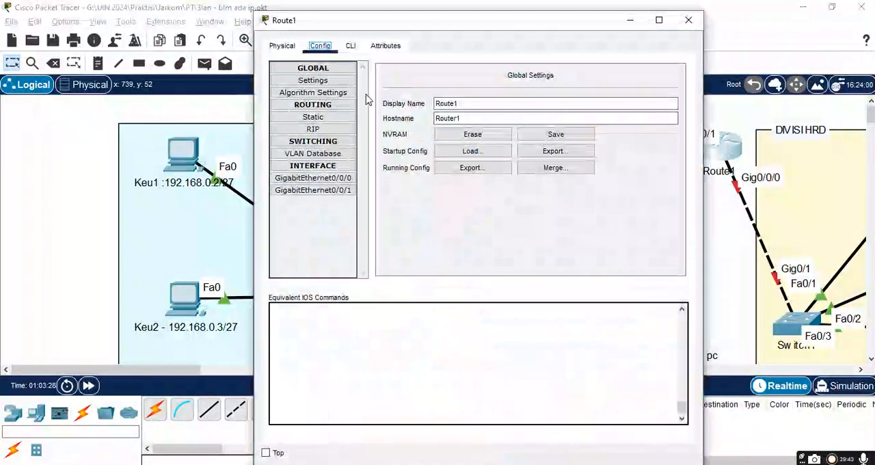
left_click(313, 179)
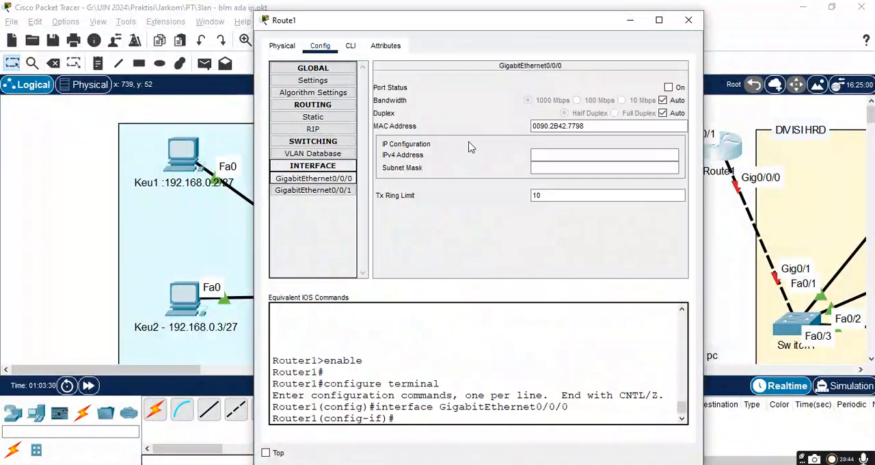
left_click(668, 87)
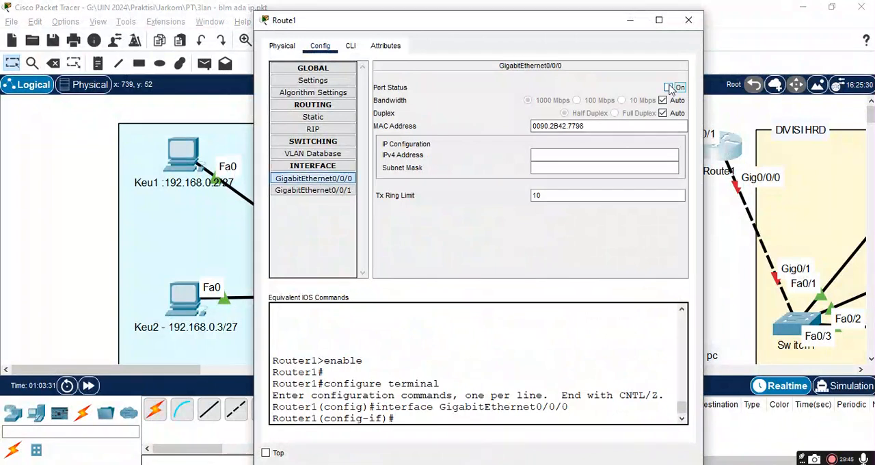
left_click(321, 190)
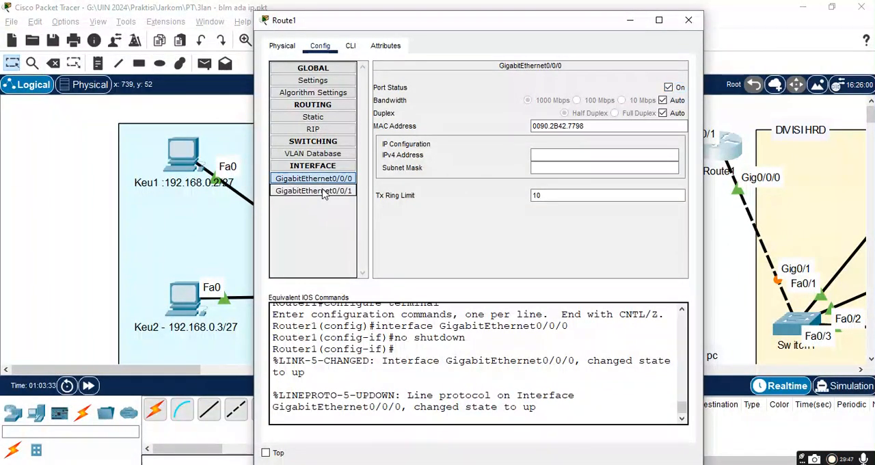
left_click(668, 88)
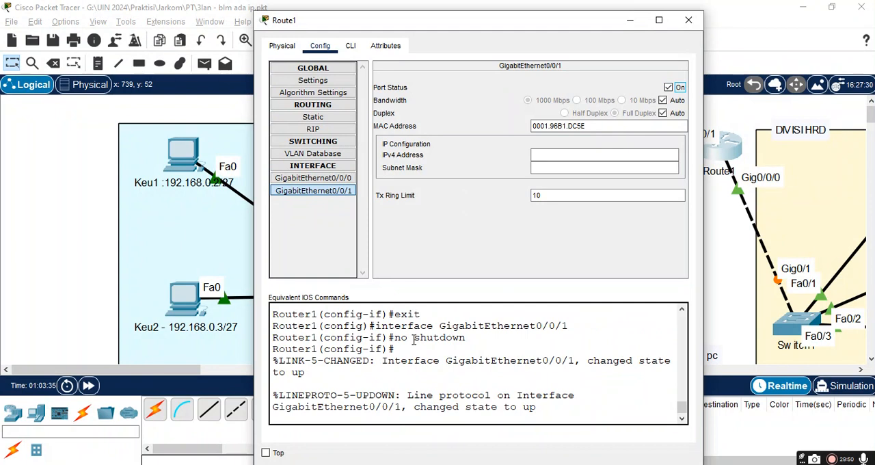
left_click(689, 20)
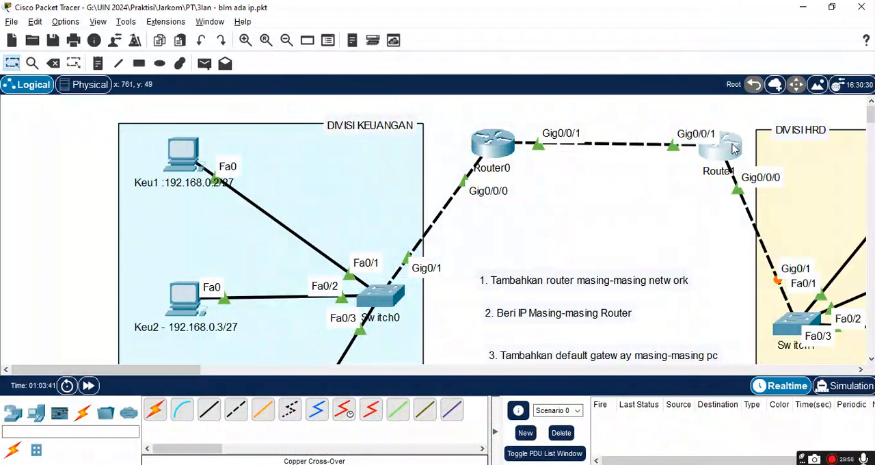
left_click_drag(734, 149, 730, 149)
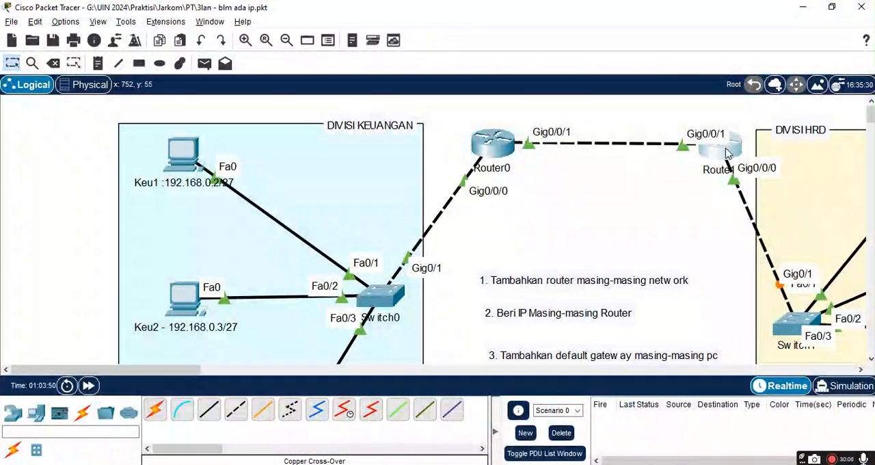
Step: Switch to the Google Sheets address plan and examine the division IP lists and the subnet tables on the Subnetting sheet and Sheet6
mouse_move(728, 153)
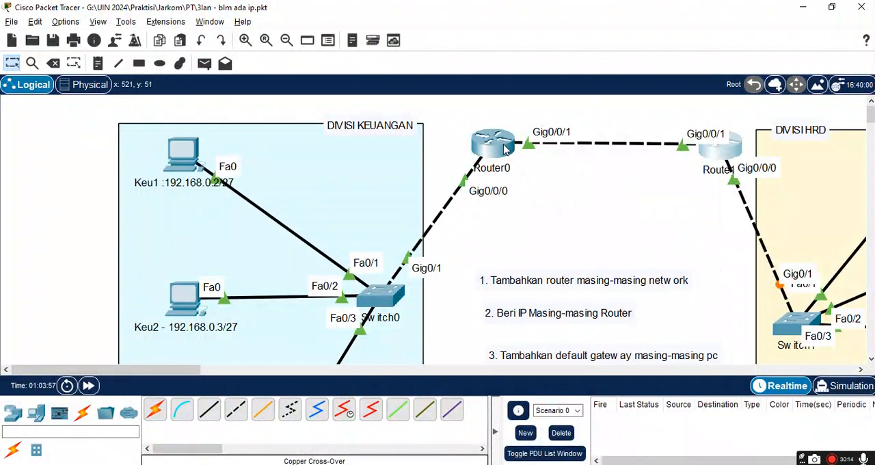
scroll(596, 221, "down", 3)
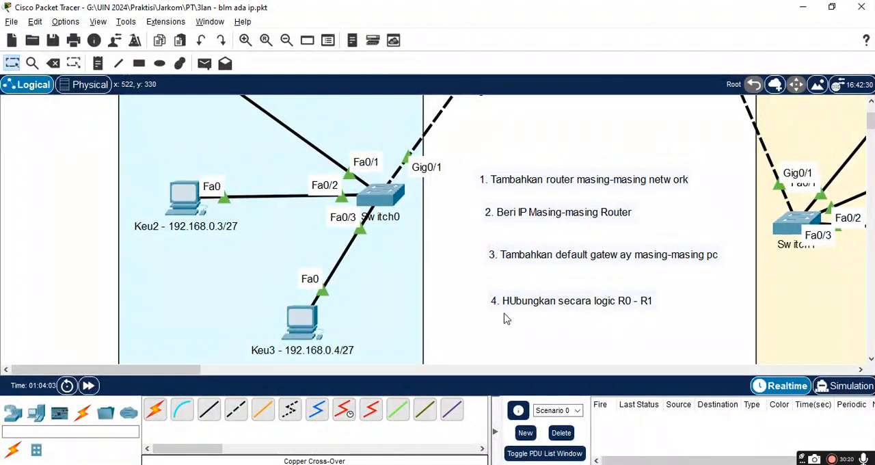
key("alt+Tab")
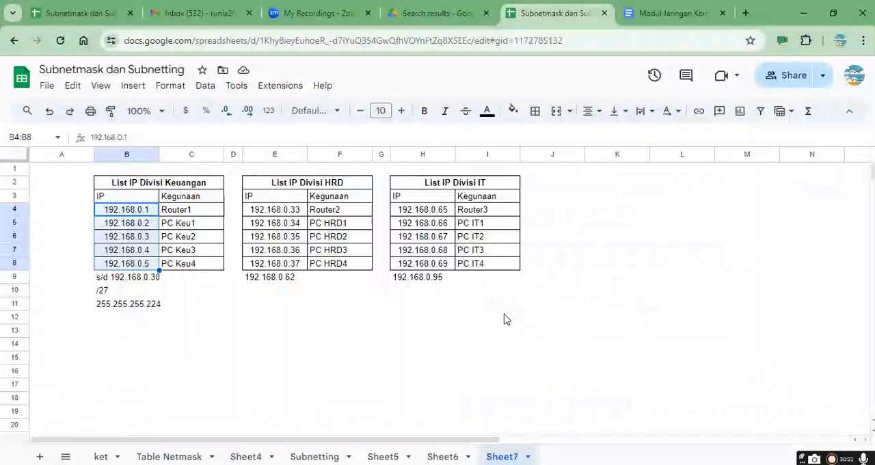
left_click(277, 307)
left_click(583, 185)
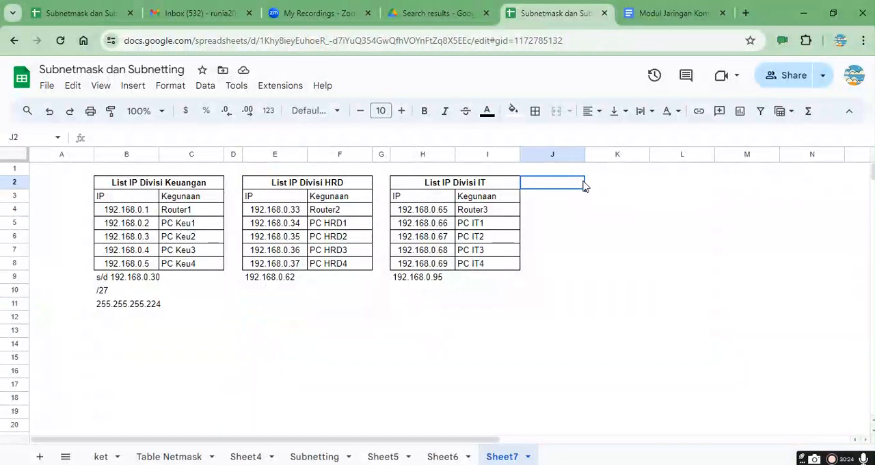
left_click(626, 185)
left_click_drag(613, 189, 674, 264)
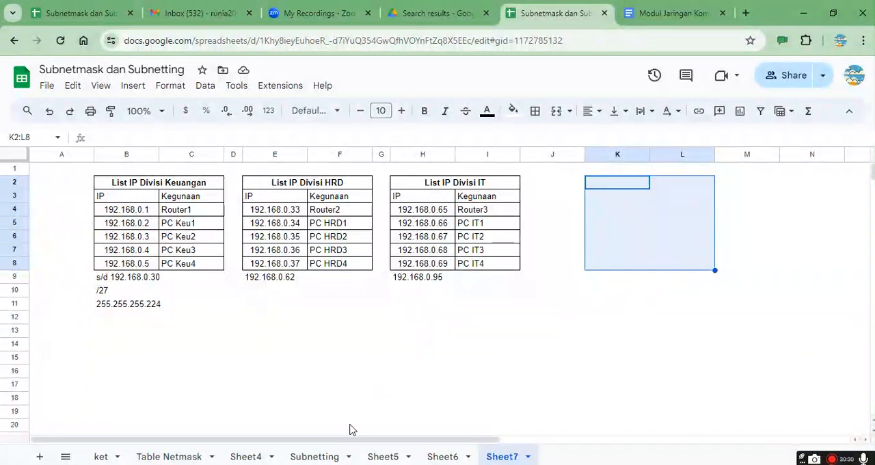
left_click(298, 457)
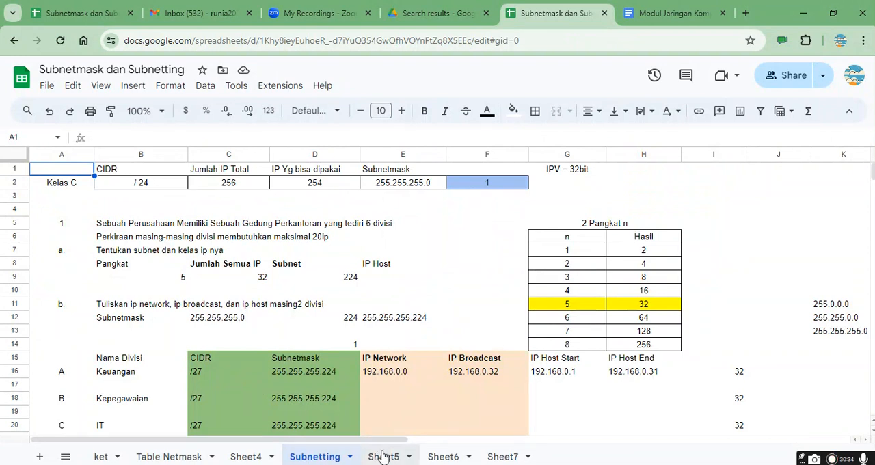
left_click(439, 457)
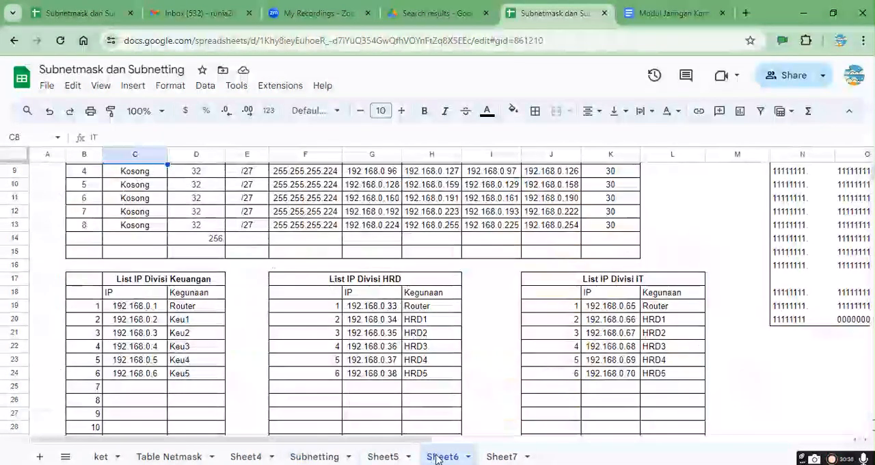
Step: Examine the unused fourth subnet row on Sheet6 and the IP counts for /27 to /30 on the Table Netmask sheet
scroll(402, 278, "up", 3)
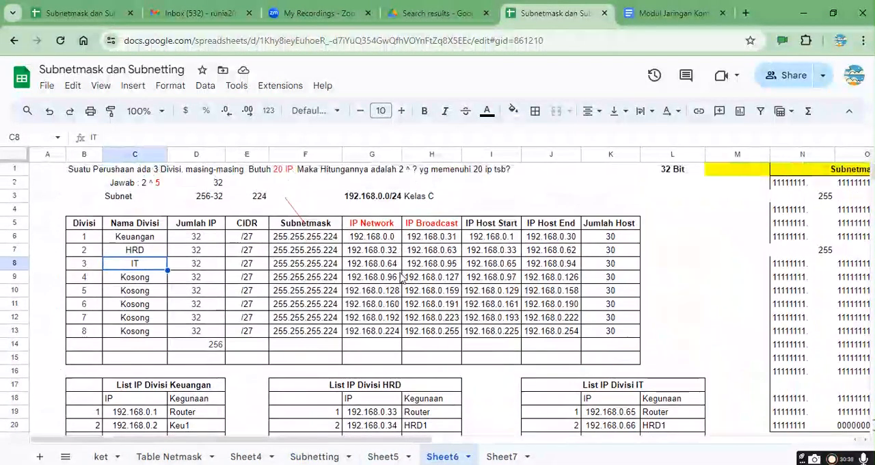
left_click(133, 280)
left_click_drag(133, 280, 612, 287)
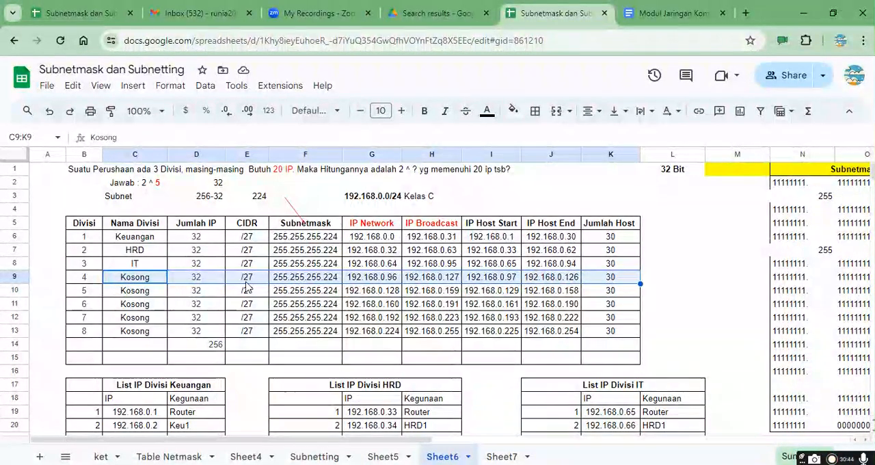
left_click(179, 458)
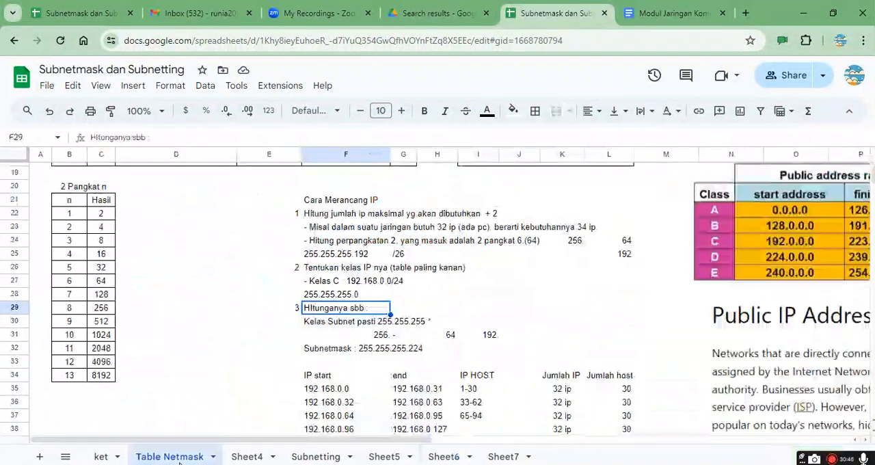
scroll(185, 240, "up", 5)
left_click(100, 237)
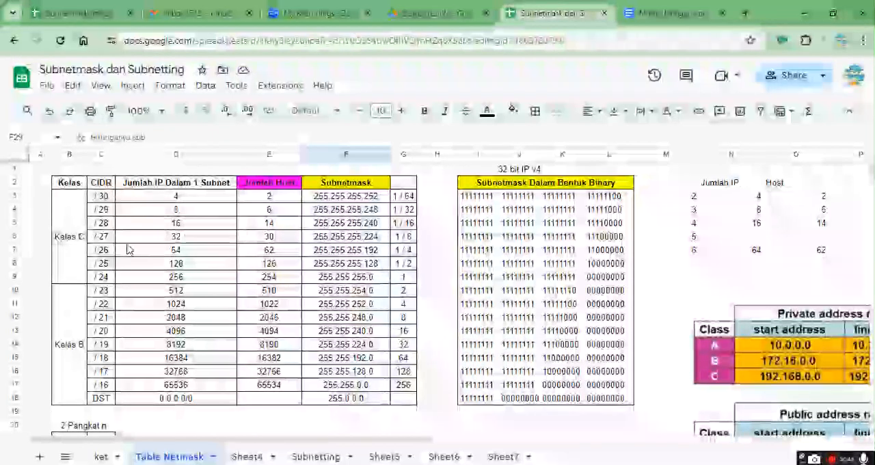
left_click(156, 238)
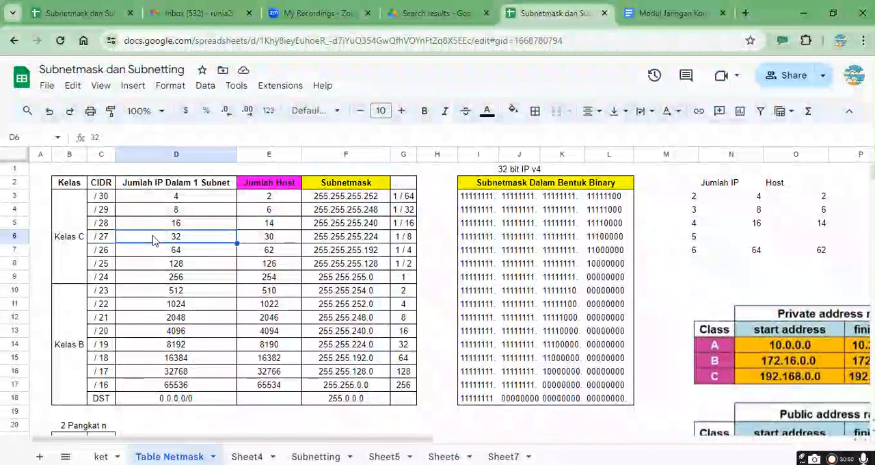
left_click(174, 225)
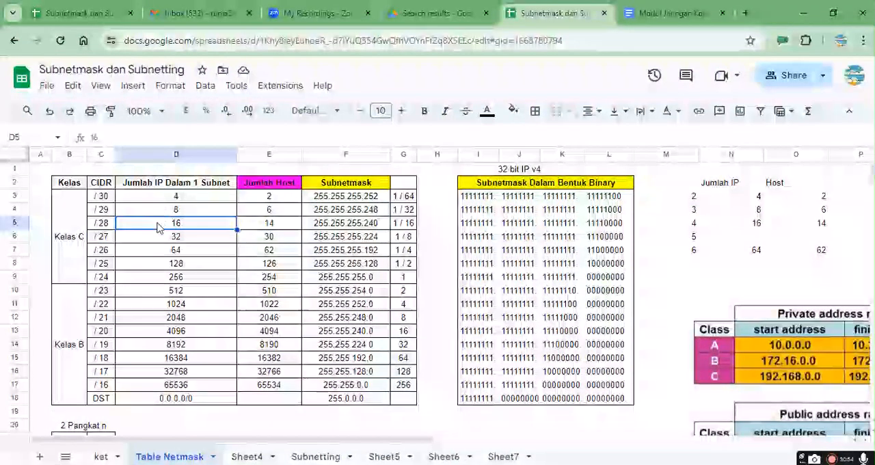
left_click(106, 227)
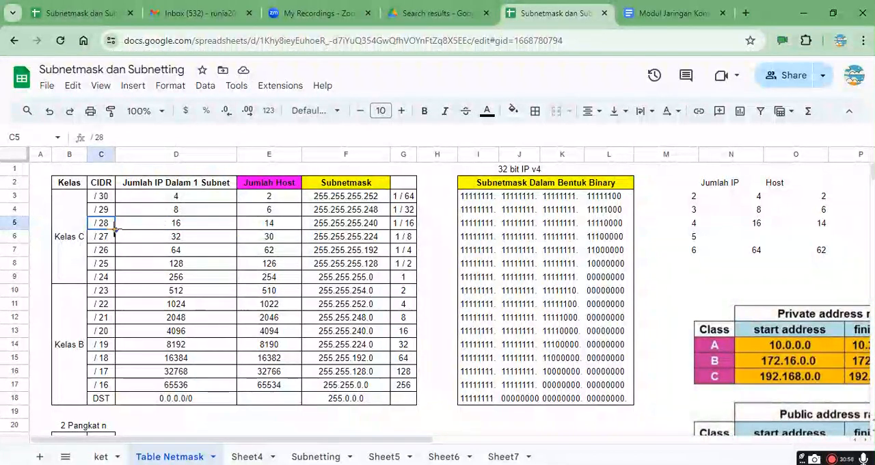
left_click(103, 237)
left_click(104, 218)
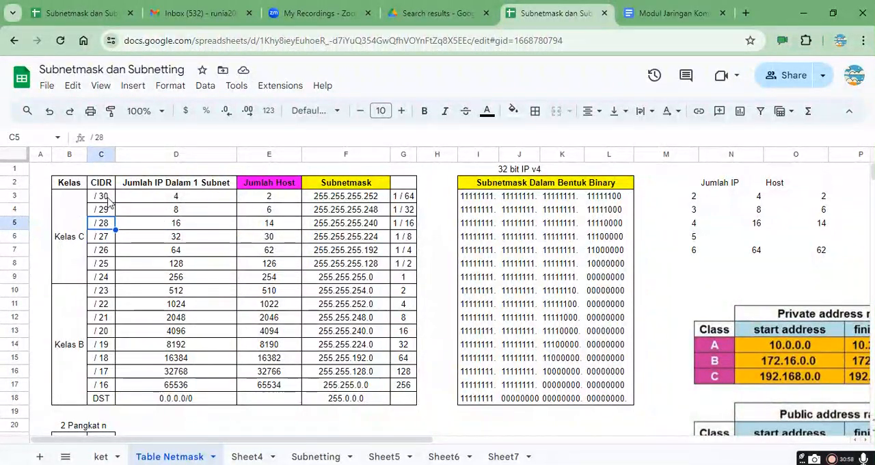
left_click(108, 197)
left_click(171, 199)
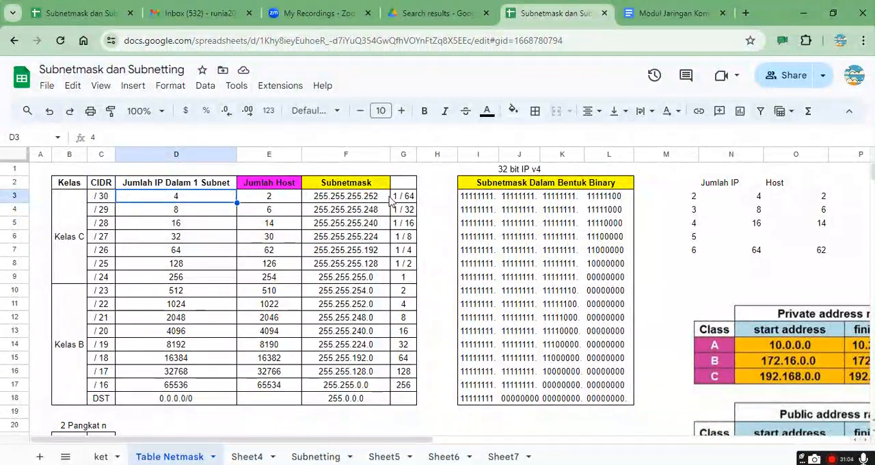
Step: Review the division IP lists on Sheet7, the subnet calculation on Sheet5 and the tables on Sheet6
left_click(505, 458)
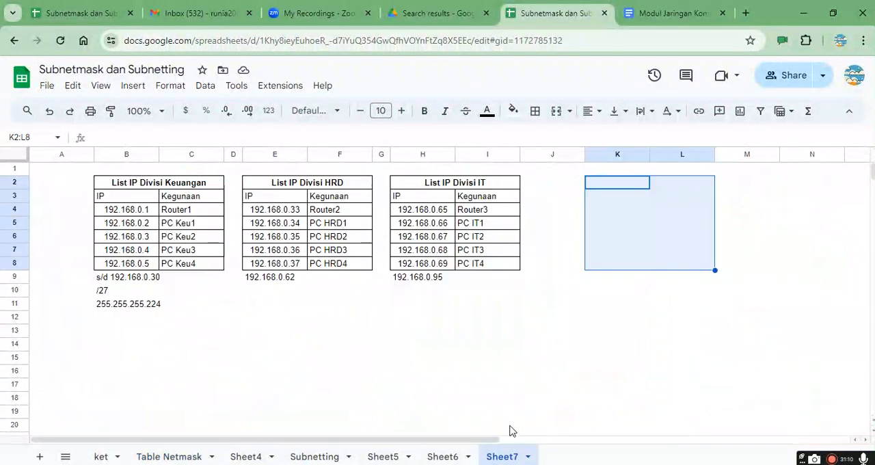
left_click(435, 282)
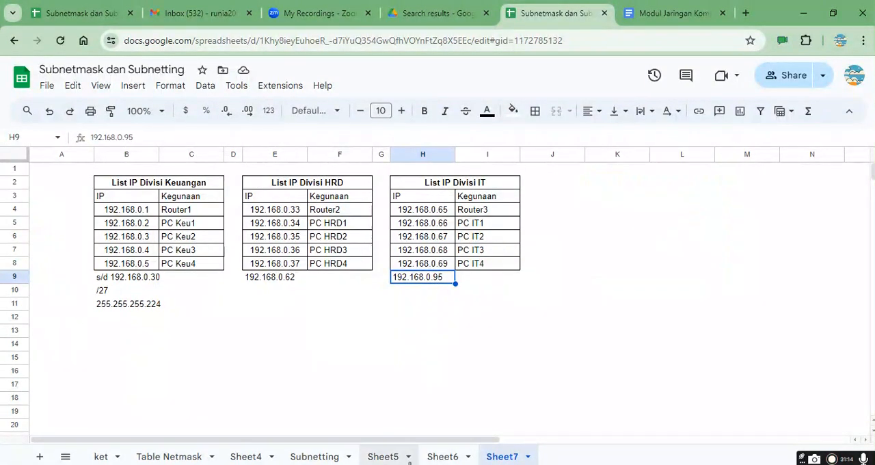
left_click(392, 458)
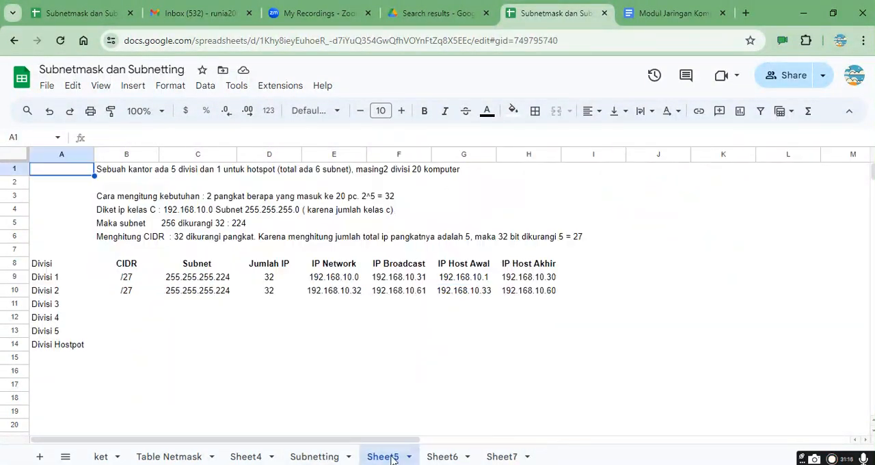
left_click(443, 458)
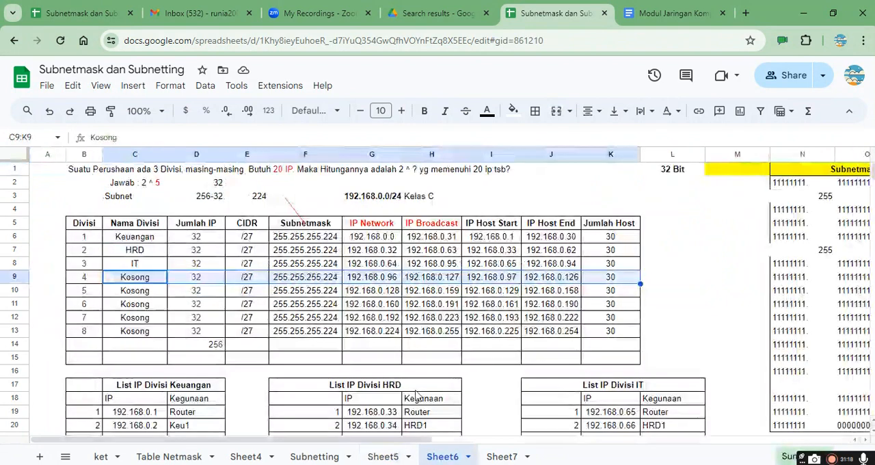
scroll(400, 355, "down", 5)
scroll(313, 287, "up", 5)
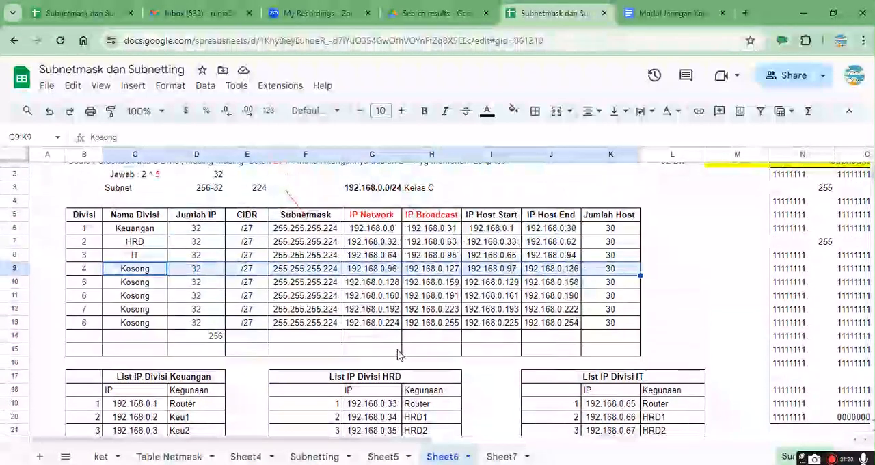
Step: Examine the unused eighth subnet row on Sheet6 cell by cell and select its network address text
left_click(181, 272)
left_click_drag(138, 326, 602, 329)
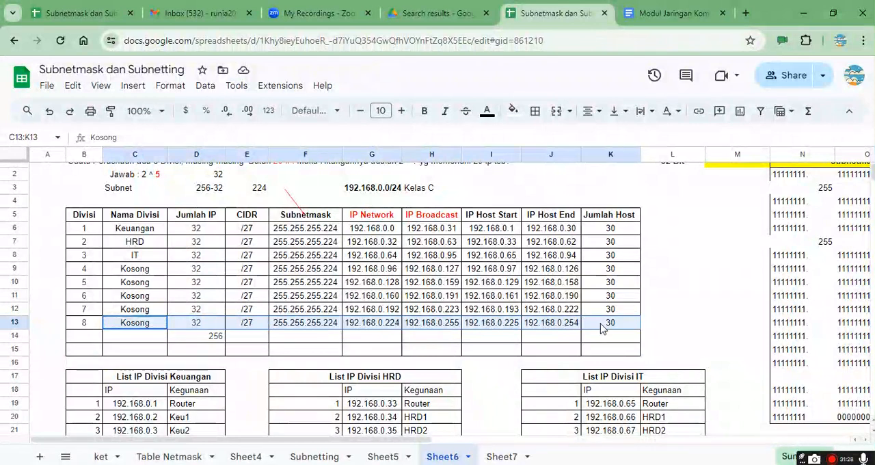
left_click(601, 329)
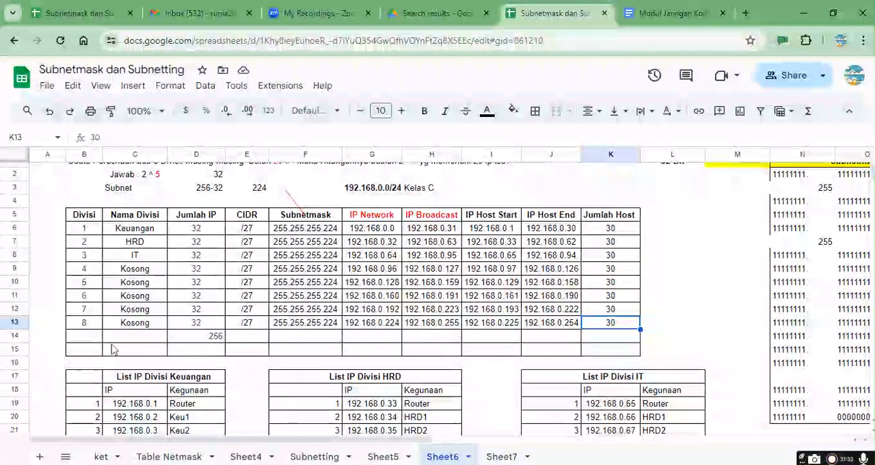
left_click(184, 328)
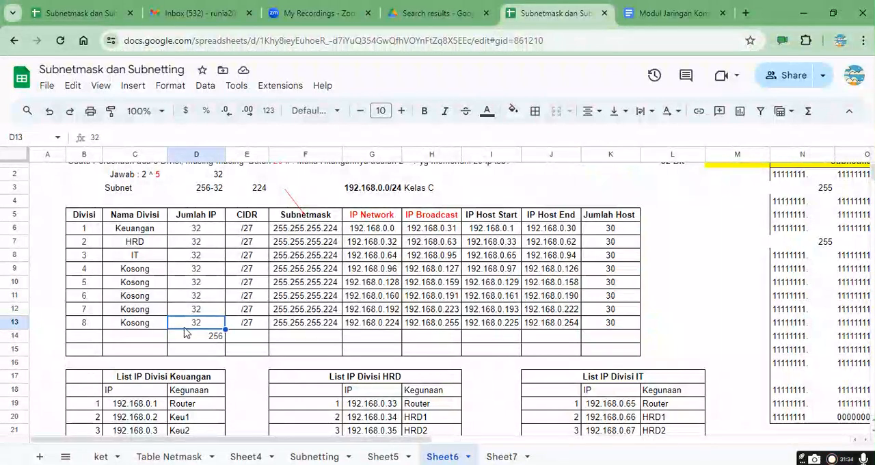
left_click(256, 329)
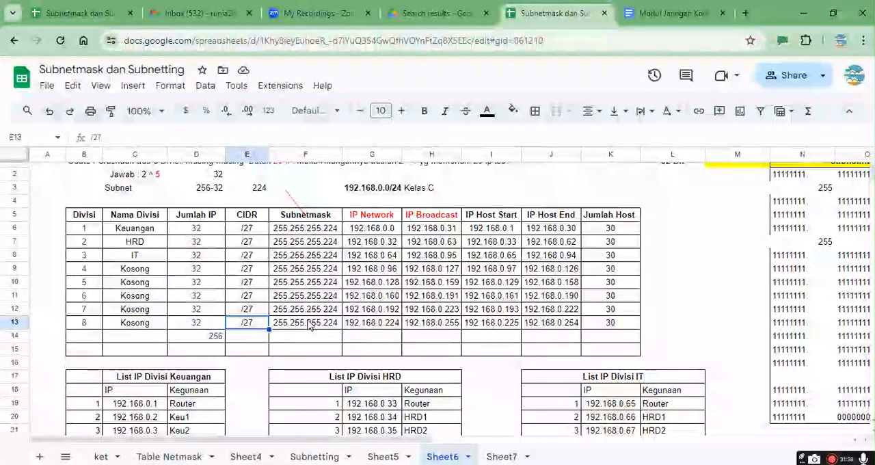
left_click(309, 326)
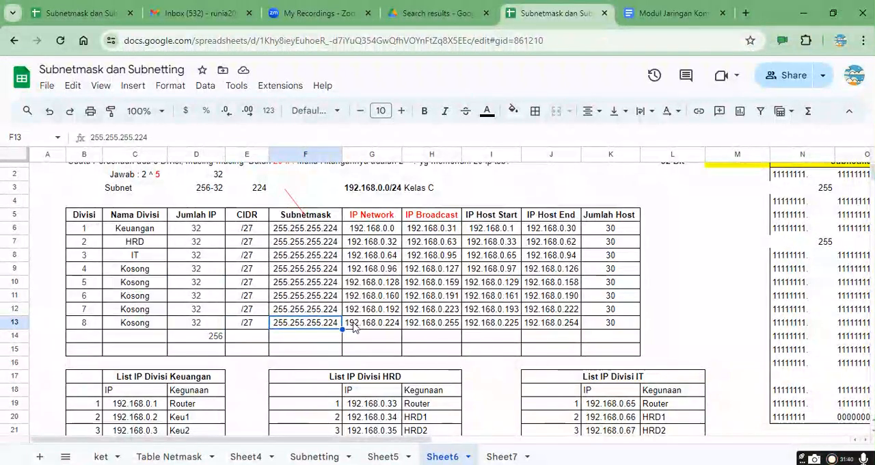
left_click(381, 330)
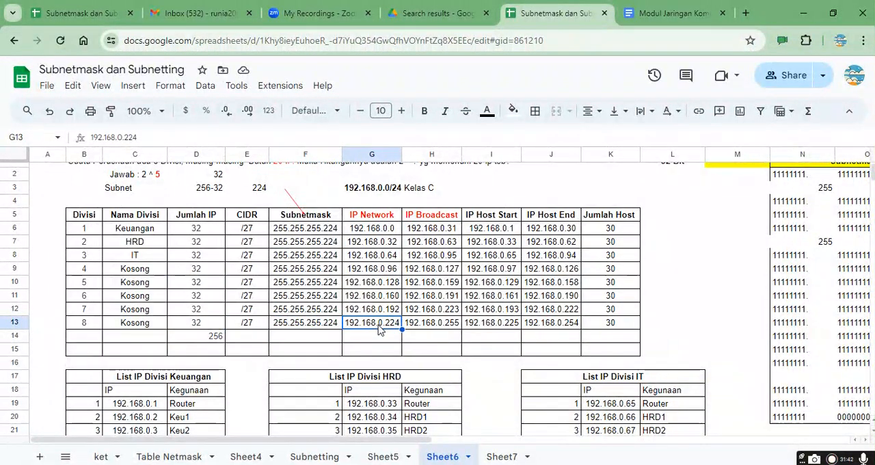
double_click(387, 330)
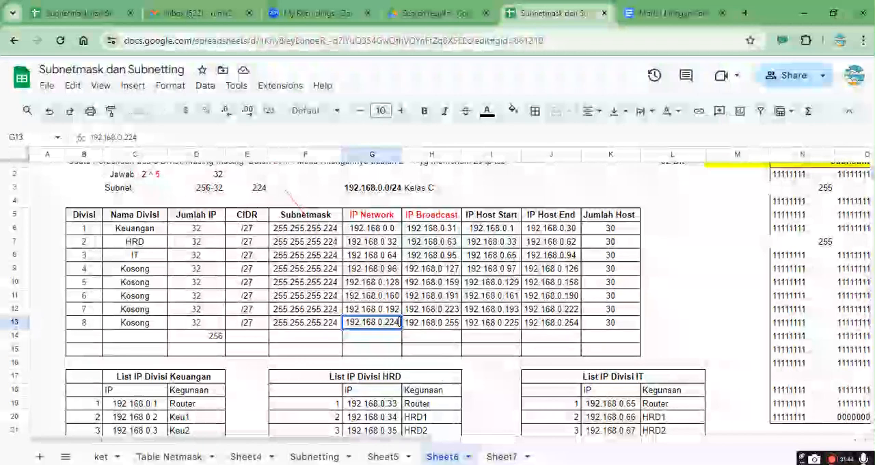
left_click_drag(400, 322, 315, 319)
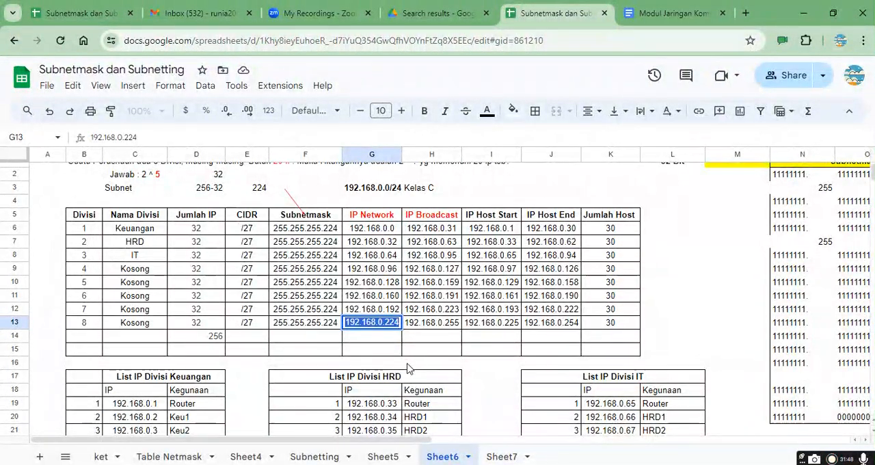
Step: Enter the heading "Blok IP Router 192.168.0.224/30" in cell K2 of Sheet7
left_click(502, 456)
left_click(583, 197)
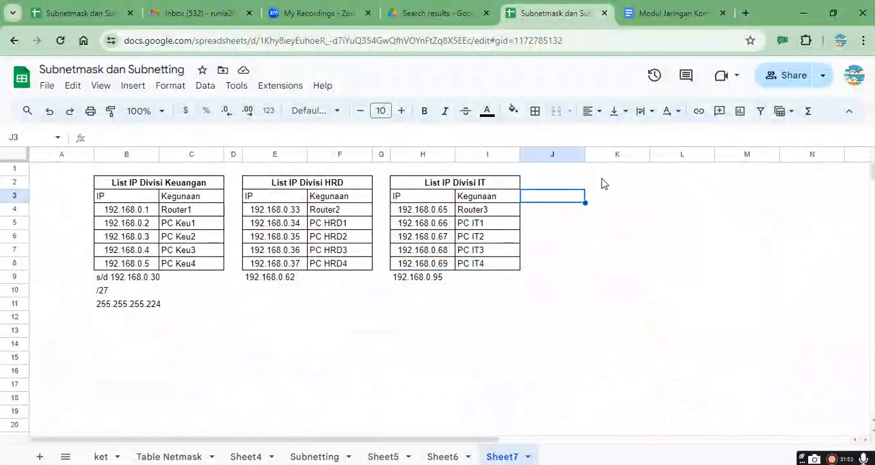
left_click(601, 177)
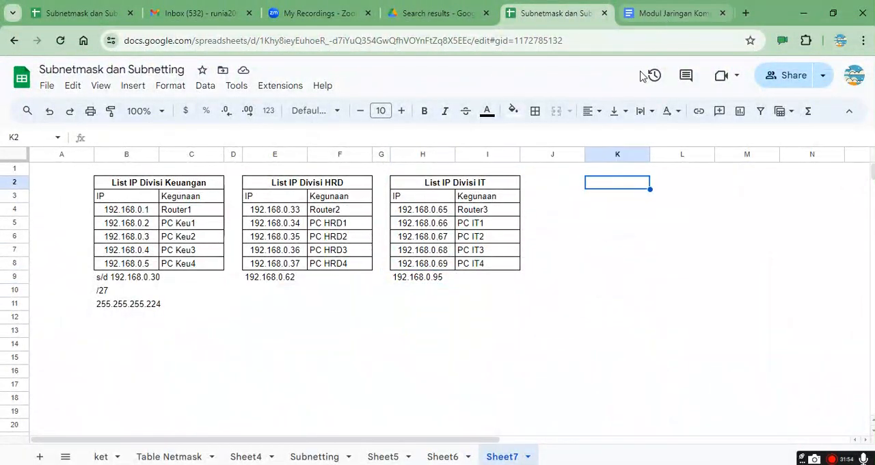
type("B")
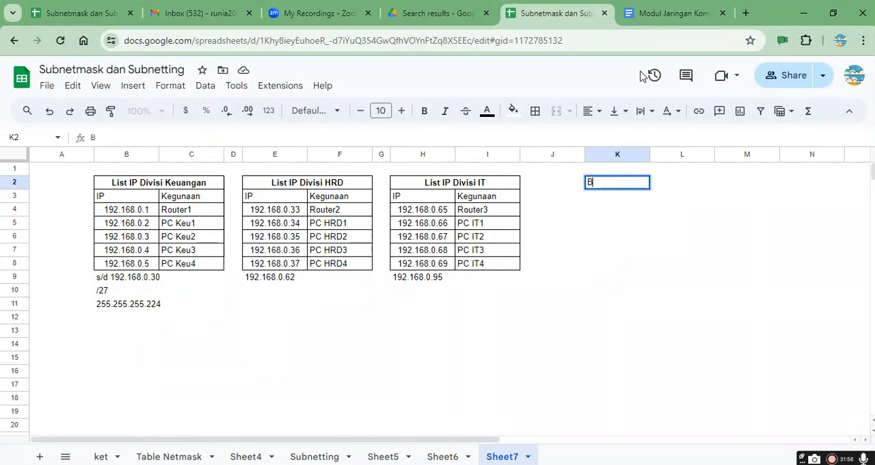
type("lok IP Router 192.168.0.224")
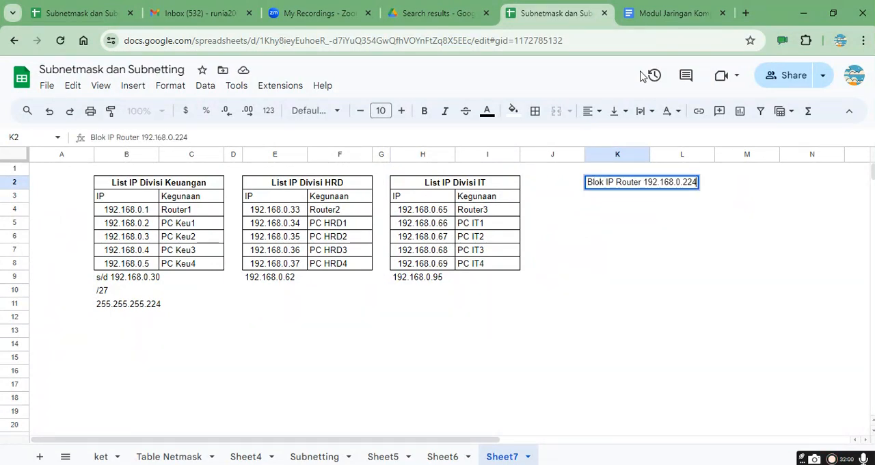
type("/30")
key("Return")
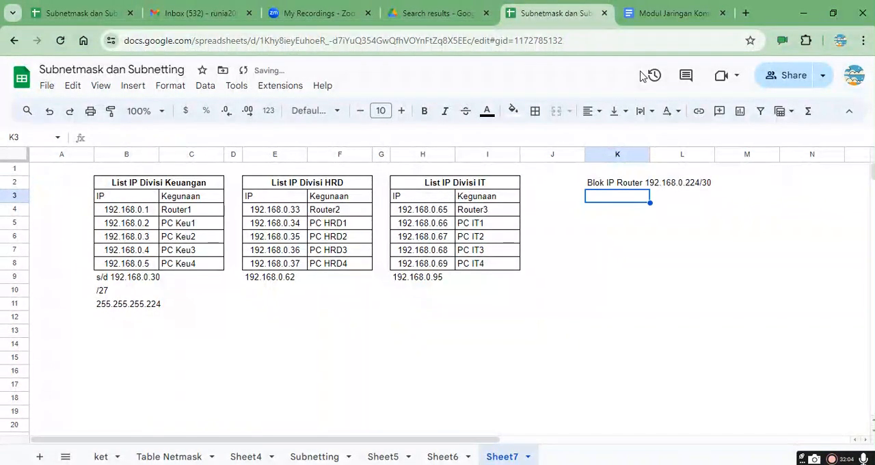
Step: Switch to Packet Tracer to check the link between Router0 and Route1, and return to the Sheet7 address plan
key("alt+Tab")
scroll(602, 177, "up", 3)
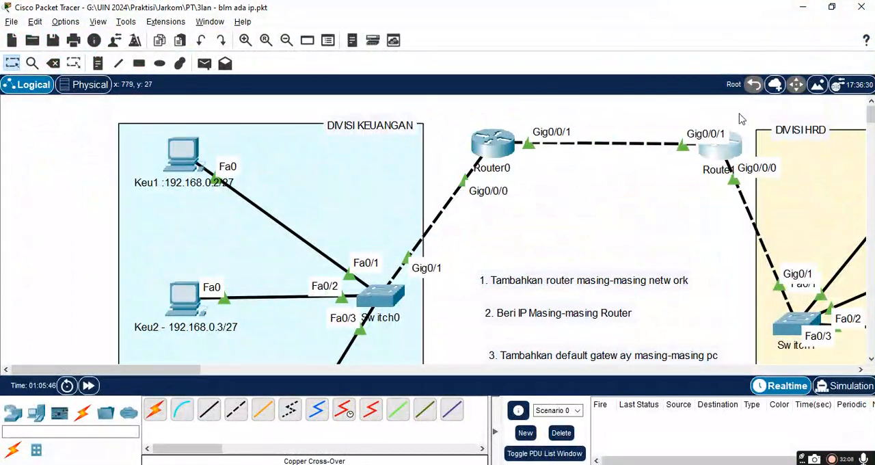
key("alt+Tab")
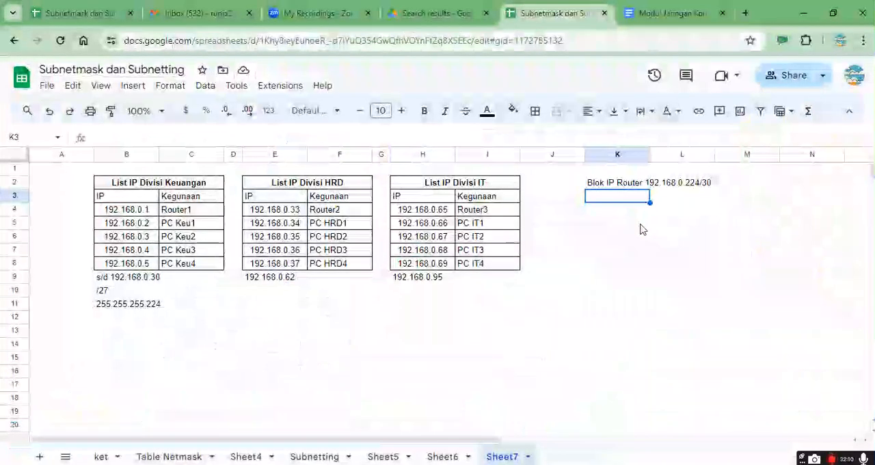
key("Up")
key("Down")
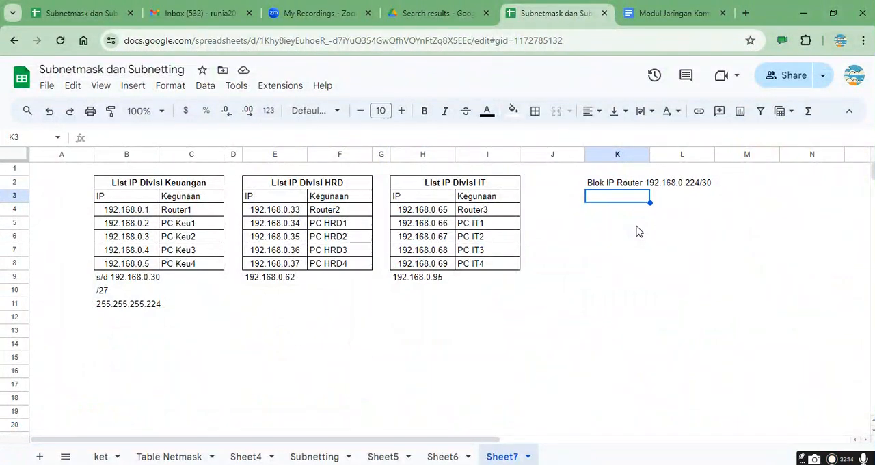
Step: Copy the IP and Kegunaan table cells H3:I7 from the Divisi IT list to K3, beneath the router block heading
key("Left")
key("Left")
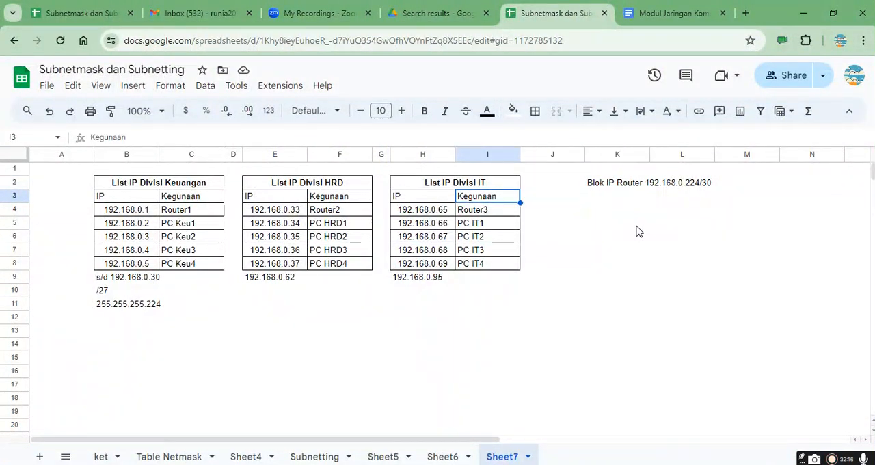
key("Left")
key("shift+Right")
key("shift+Down")
key("shift+Down")
key("shift+Down")
key("shift+Down")
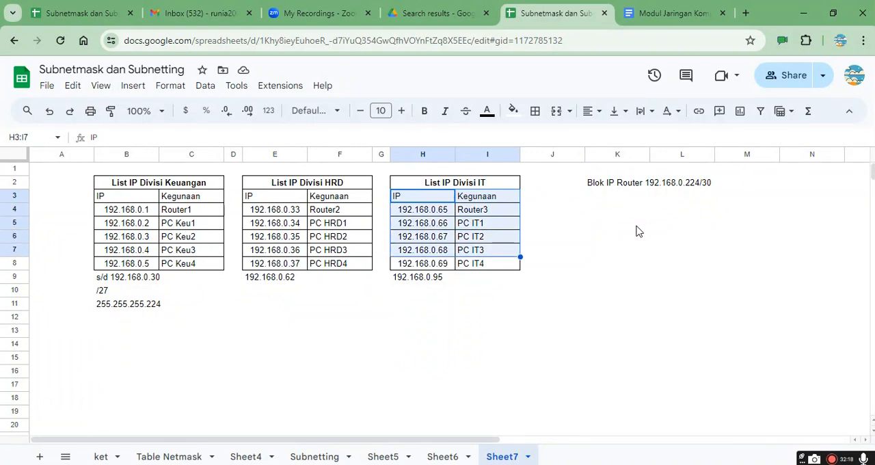
key("ctrl+c")
key("Right")
key("Right")
key("Right")
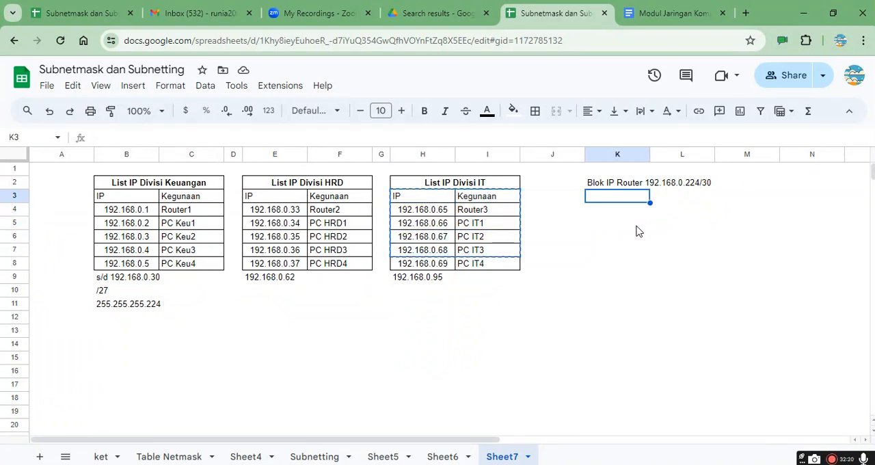
key("ctrl+v")
Step: Set the first IP address of the router block table, in cell K4, to 192.168.0.224
key("Down")
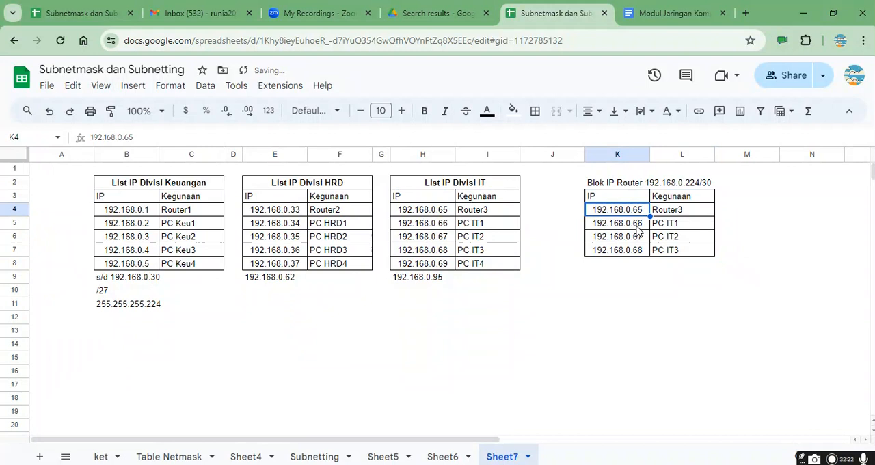
key("F2")
key("BackSpace")
key("BackSpace")
type("224")
key("Return")
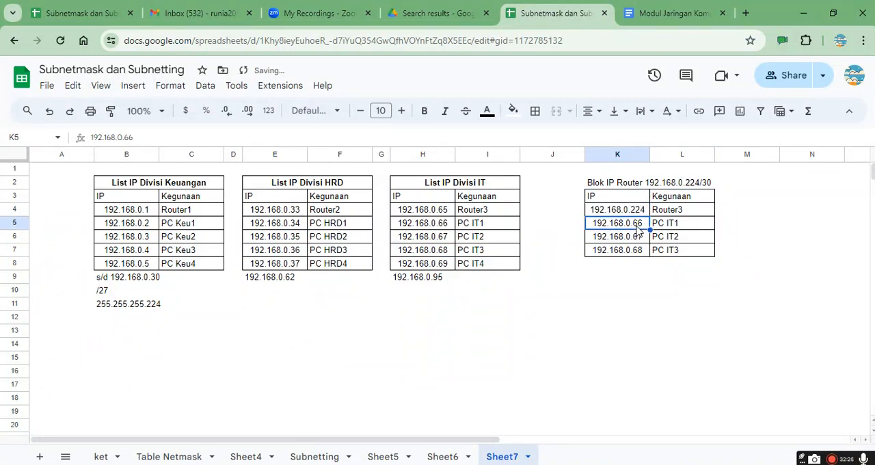
Step: Set the second and third router block addresses, in cells K5 and K6, to 192.168.0.225 and 192.168.0.226
key("F2")
key("BackSpace")
key("BackSpace")
type("225")
key("Return")
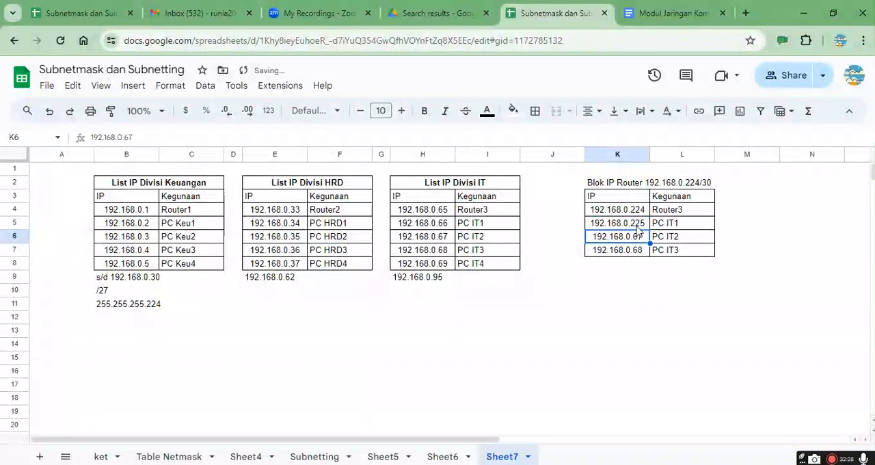
key("F2")
key("BackSpace")
key("BackSpace")
type("226")
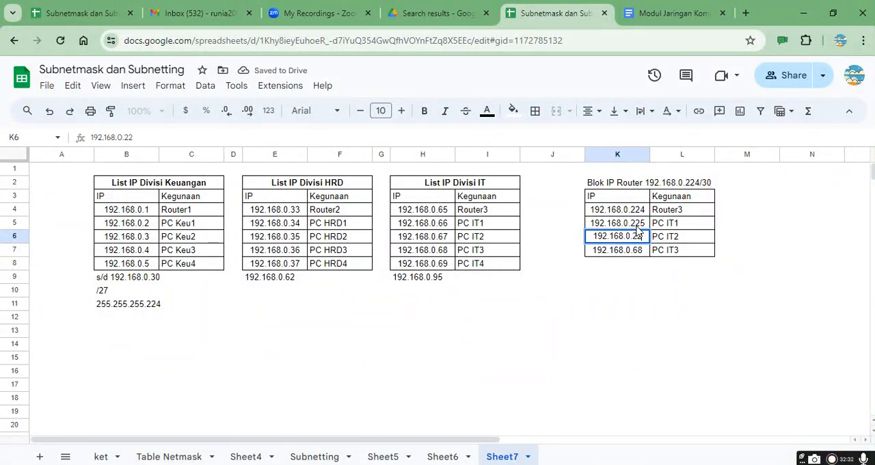
key("Return")
Step: Set the last IP address of the router block table, in cell K7, to 192.168.0.227
key("F2")
key("BackSpace")
key("BackSpace")
type("22")
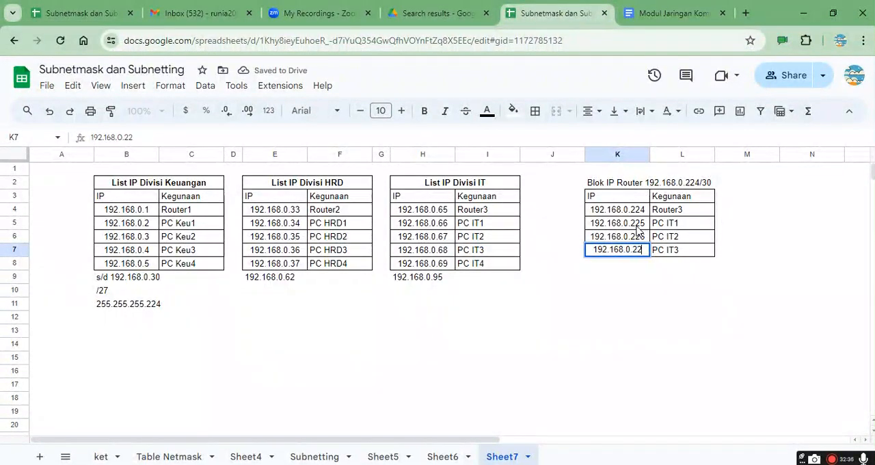
type("7")
key("Return")
Step: Replace the Kegunaan entry for 192.168.0.224, in cell L4, with "IP Network"
key("Up")
key("Up")
key("Up")
key("Up")
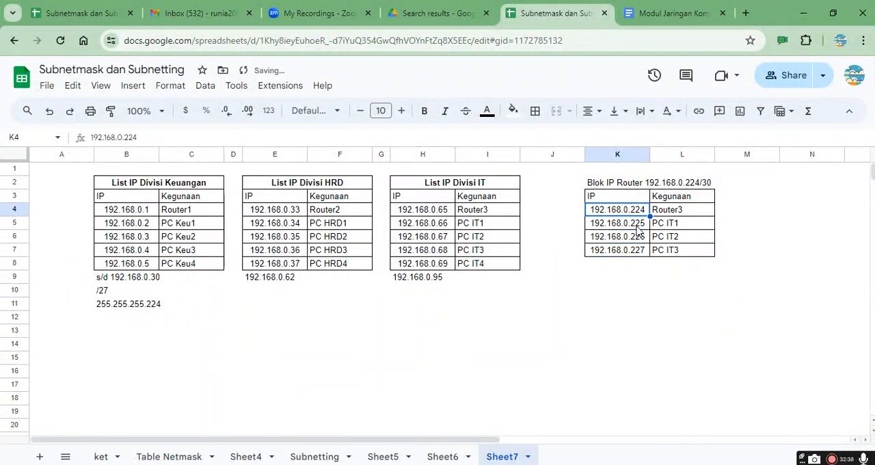
key("Right")
key("Delete")
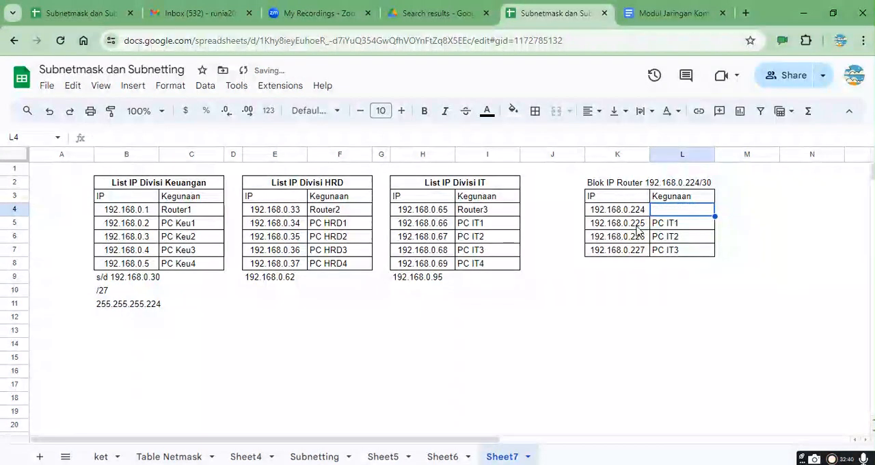
type("IP Ne")
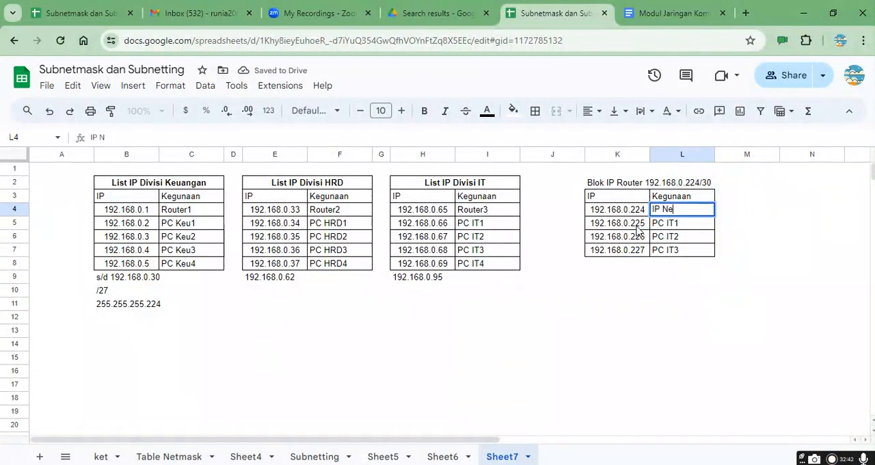
type("twork")
key("Return")
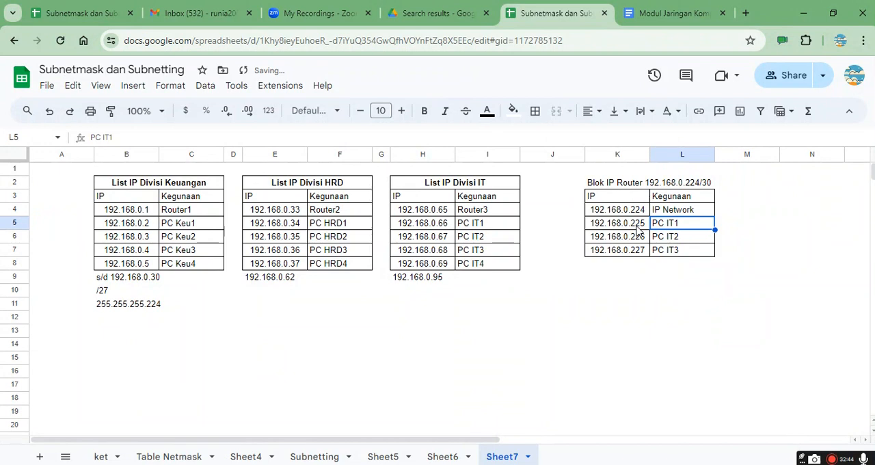
Step: Replace the Kegunaan entry for 192.168.0.227, in cell L7, with "IP Broadcast"
key("Down")
key("Down")
type("IP Bo")
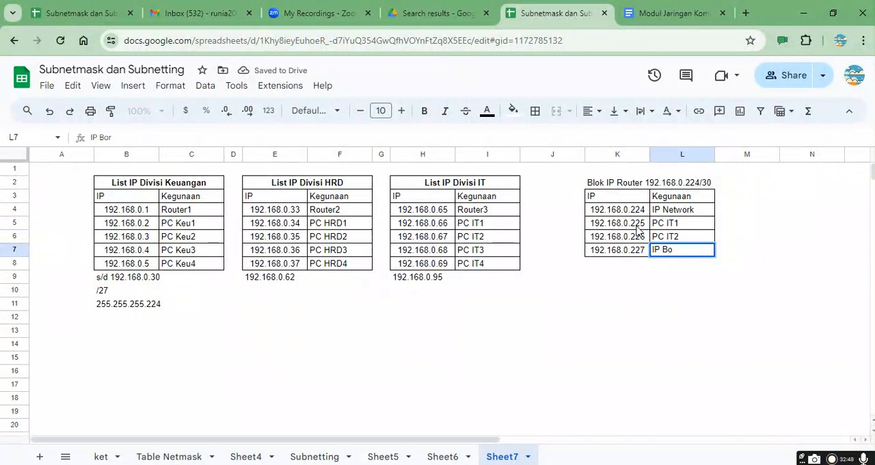
key("BackSpace")
type("rp")
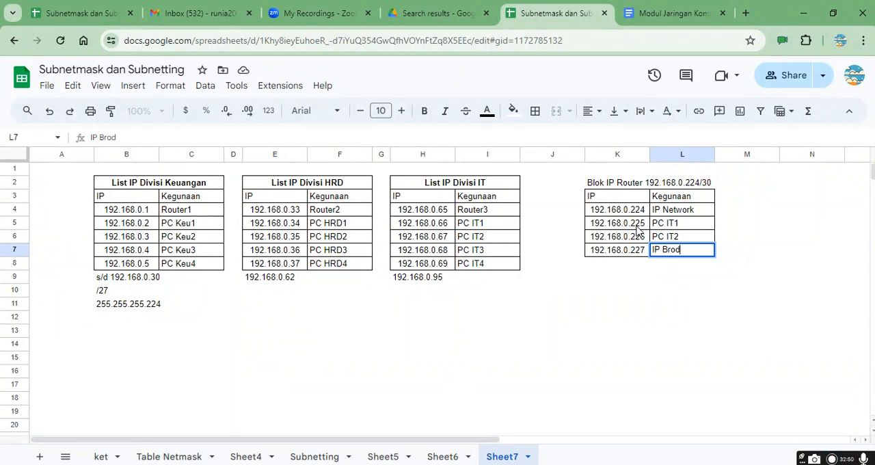
type("adcast")
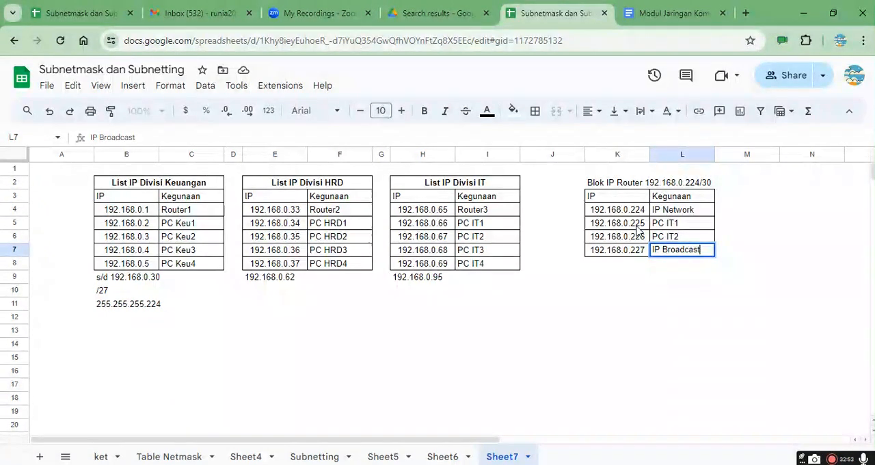
key("Return")
key("Up")
key("Left")
key("shift+Right")
key("ctrl+c")
key("Down")
key("Up")
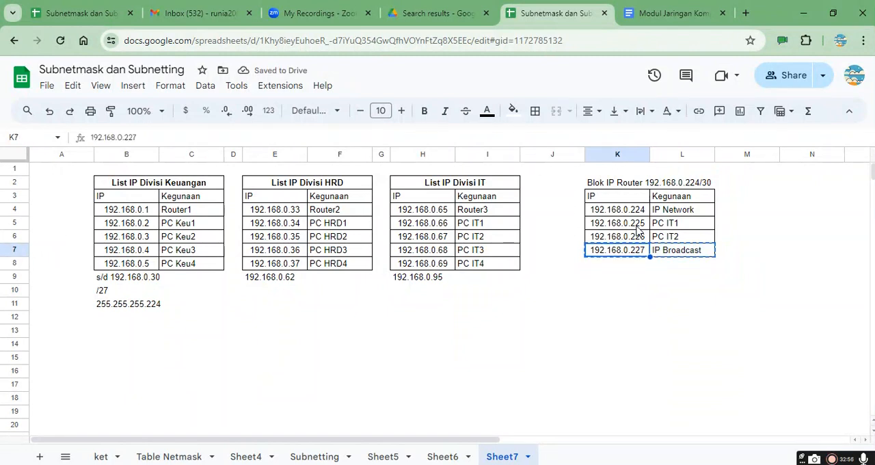
Step: Label the two usable addresses in the Kegunaan column as R0 in cell L5 and R1 in cell L6
key("Up")
key("Up")
key("Up")
key("Right")
key("Down")
type("R0")
key("Return")
type("R")
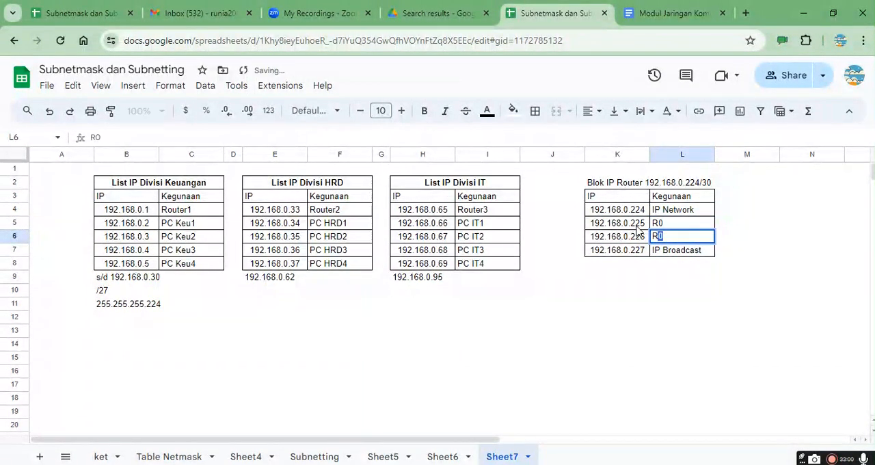
key("Return")
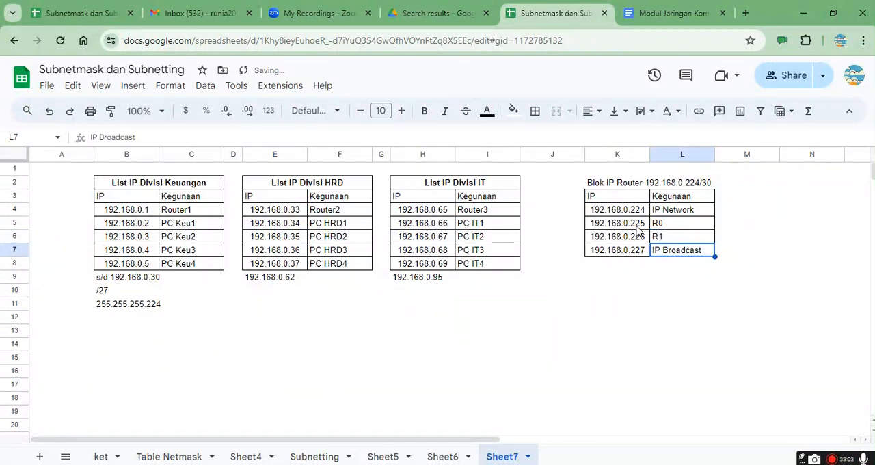
Step: Add the division names to the router labels, making cell L5 "R0-Keu" and cell L6 "R1-HRD"
key("Up")
key("Up")
key("Return")
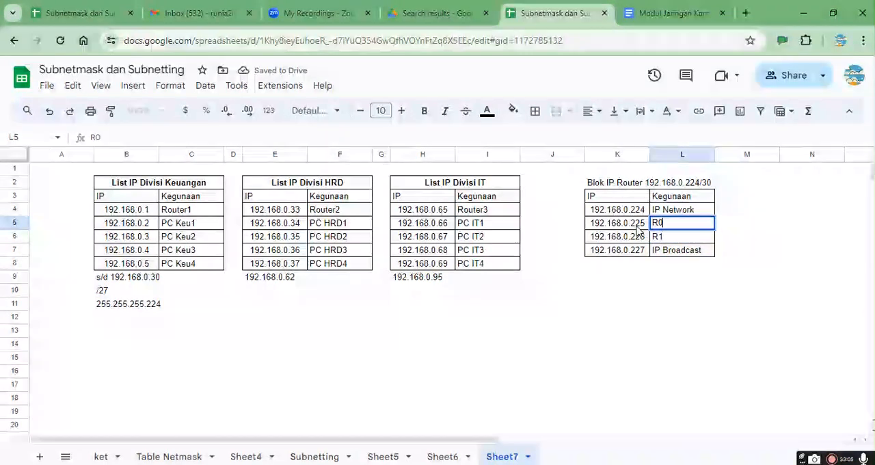
type("-Keu")
key("Return")
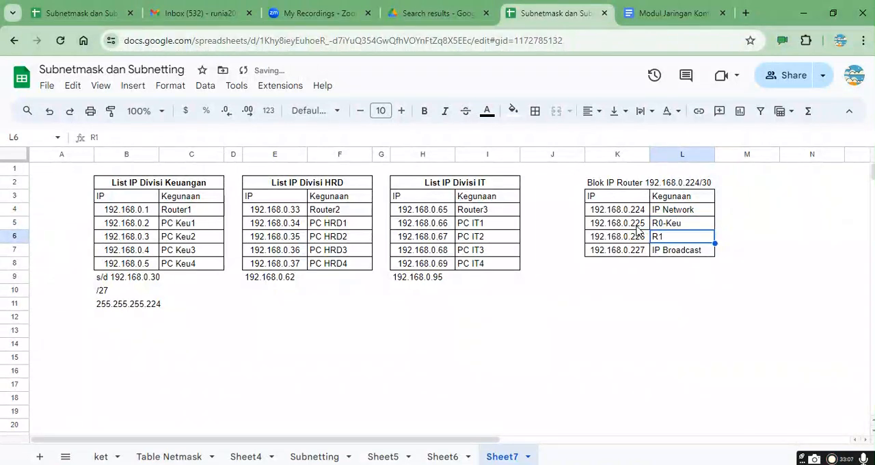
key("Return")
type("-HRD")
key("Return")
Step: Append the /30 prefix to both router addresses, giving 192.168.0.225/30 in K5 and 192.168.0.226/30 in K6
key("Up")
key("Up")
key("Left")
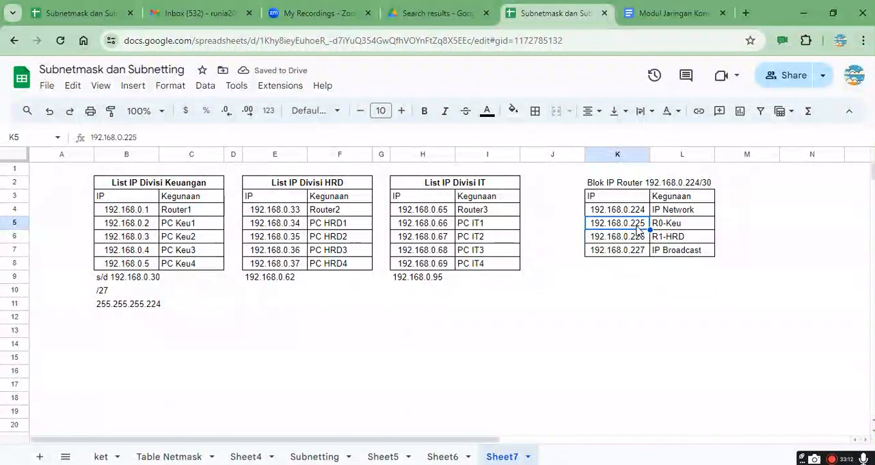
key("Return")
type("/24")
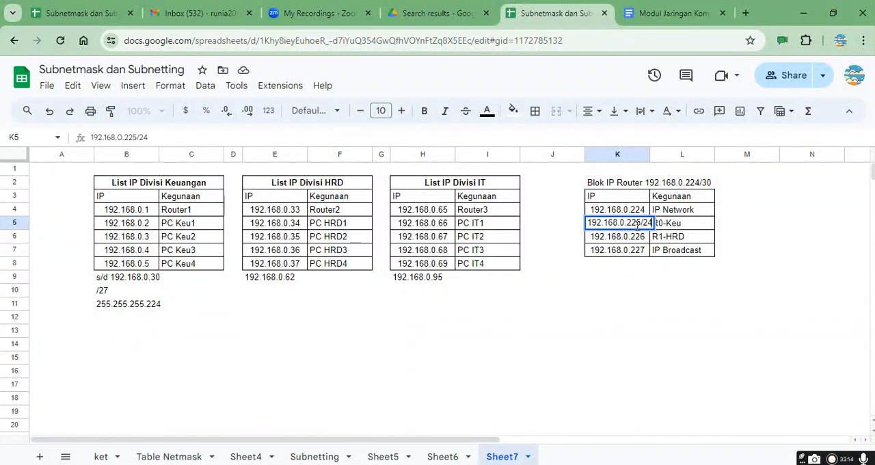
key("BackSpace")
type("30")
key("Return")
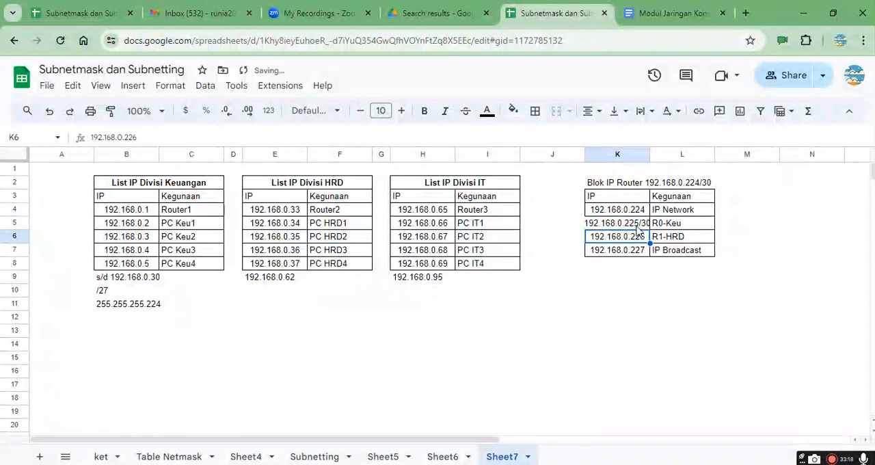
key("Return")
type("/30")
key("Return")
Step: Widen column K slightly so the router addresses with their /30 prefix fit in the cells
key("Up")
key("Up")
key("Up")
key("Down")
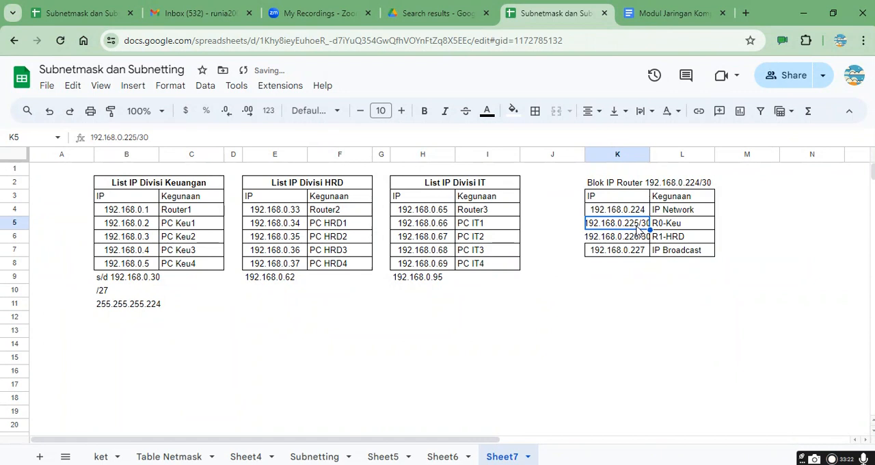
left_click_drag(649, 155, 656, 156)
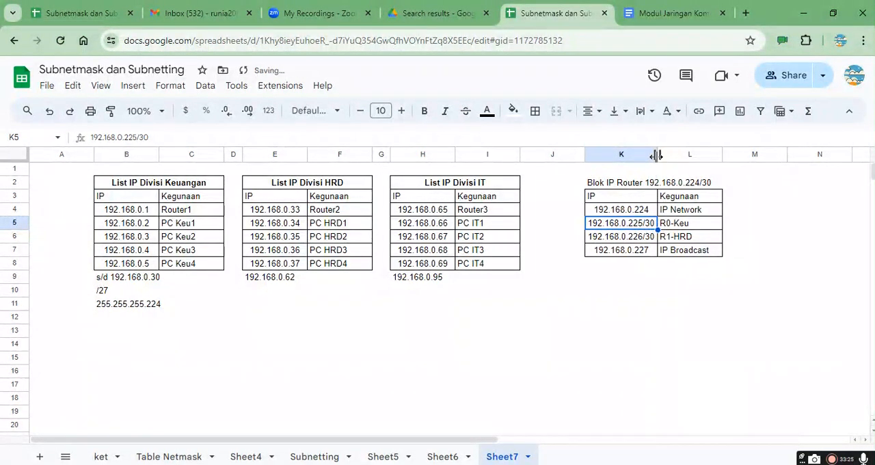
Step: Calculate the host bits of the router block in cell M2 with the formula =32-30
left_click(647, 212)
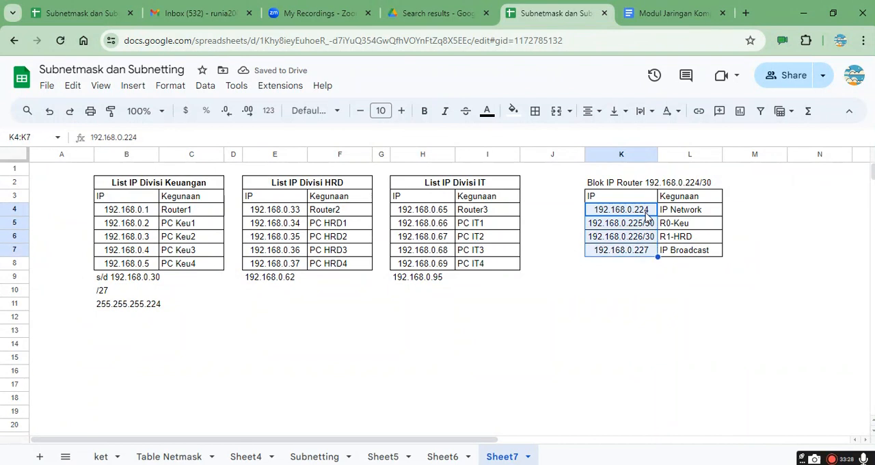
key("Up")
key("Up")
key("Right")
key("Right")
key("Left")
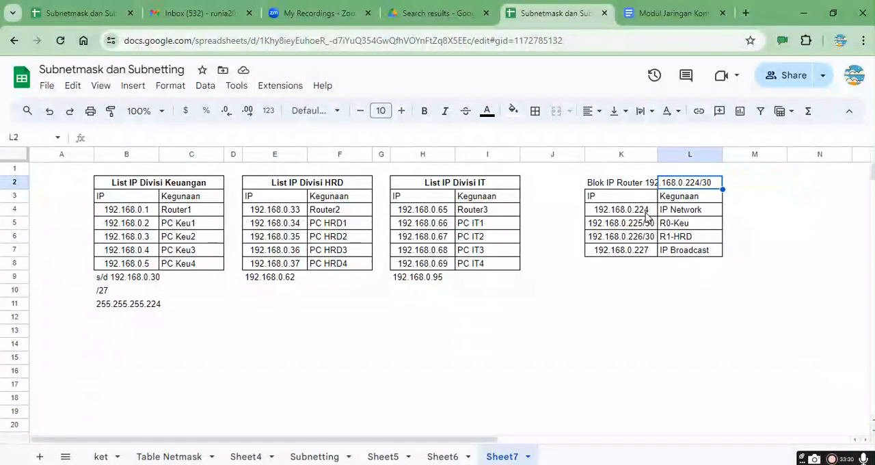
key("Right")
type("=32-3")
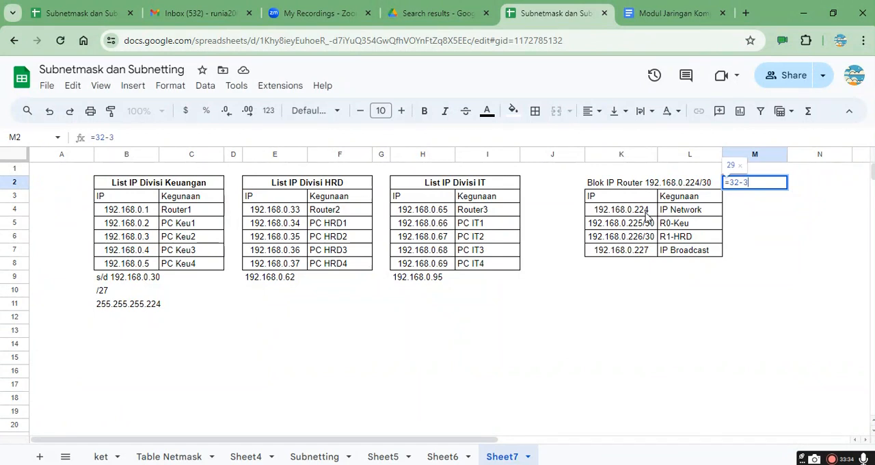
type("0")
key("Return")
Step: Enter the address count 4 in cell N2 and the heading "Jumlah IP" above it in N1
key("Up")
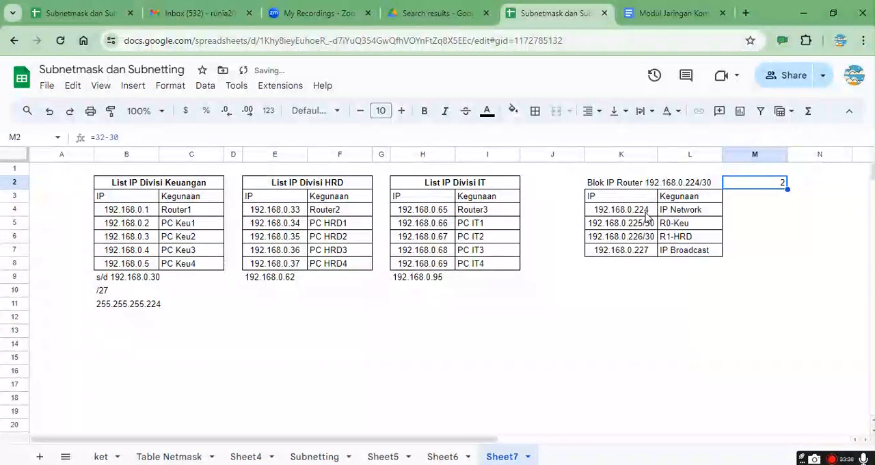
key("Right")
type("4")
key("Return")
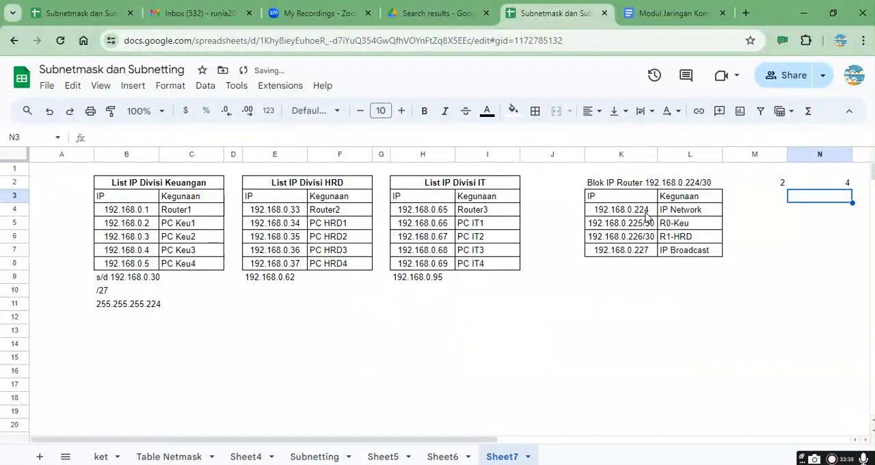
key("Up")
key("Up")
type("Ju")
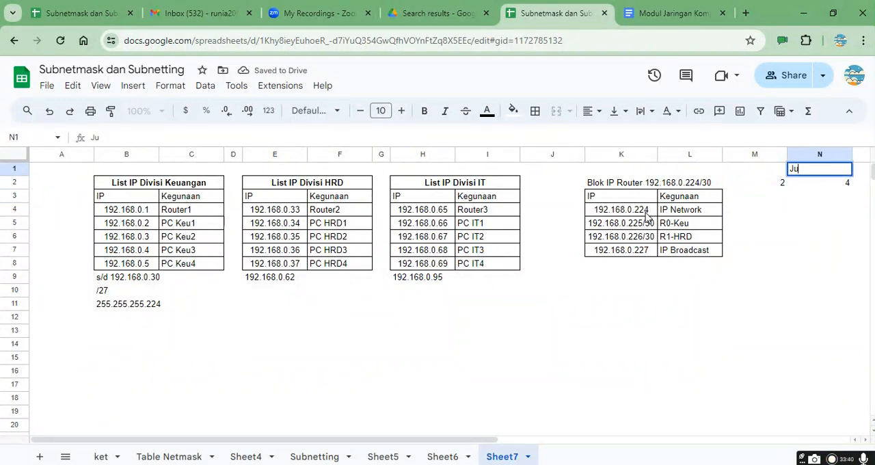
key("Return")
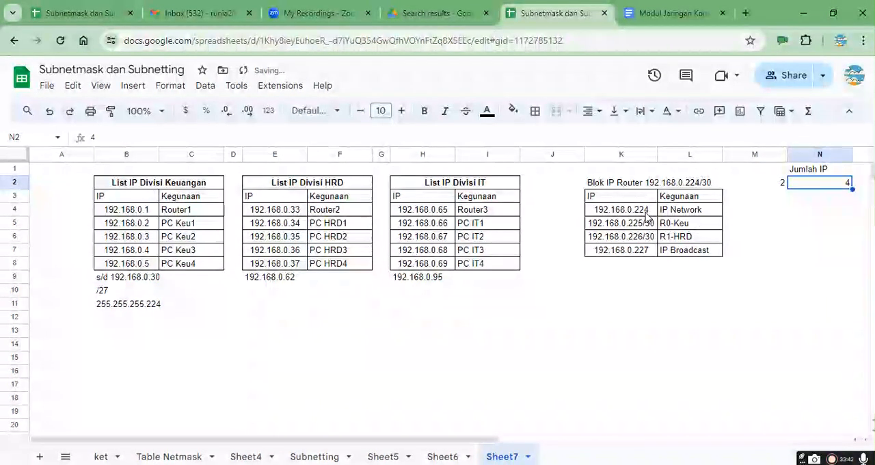
Step: Calculate the last subnet mask octet in cell N3 with the formula =256-4
key("Down")
type("=")
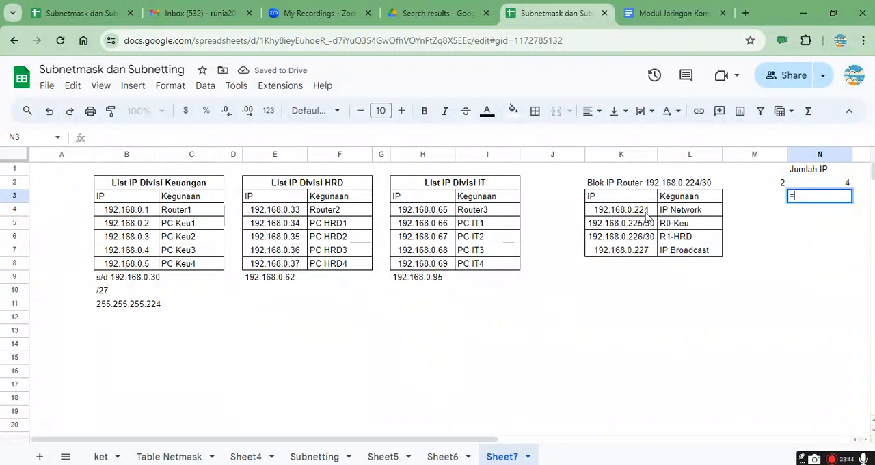
type("256-")
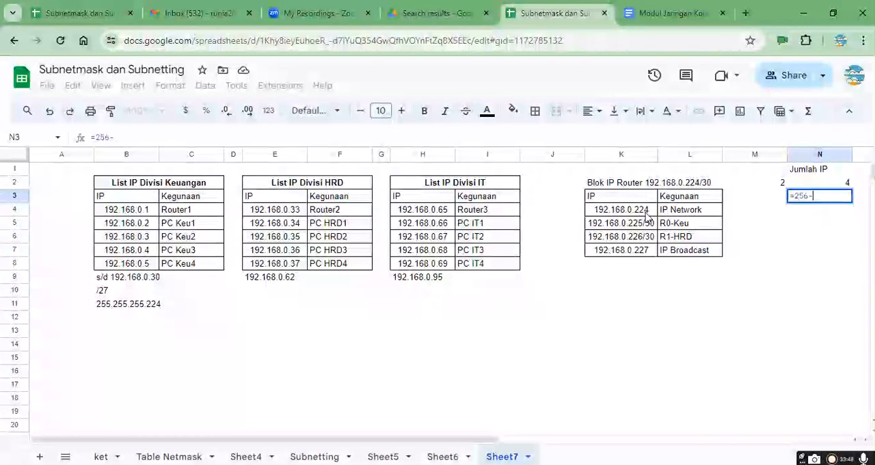
type("4")
key("Return")
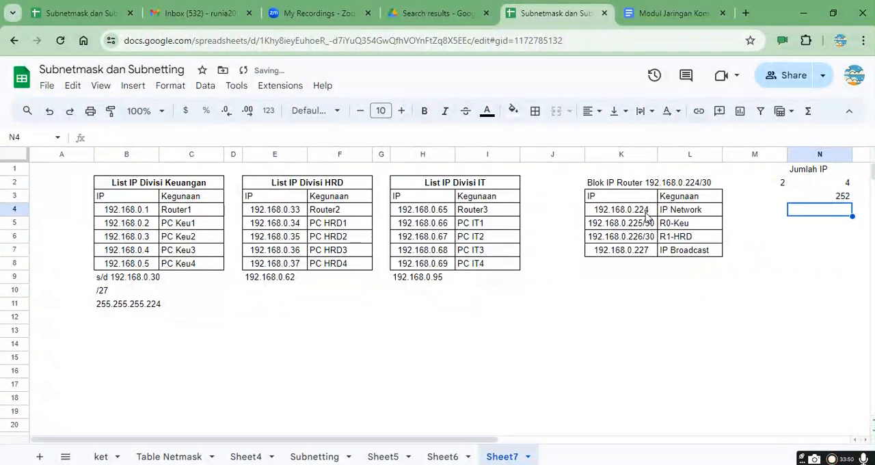
Step: Enter the subnet mask 255.255.255.252 in cell K8, beneath the router block table
key("Left")
key("Left")
key("Down")
key("Down")
key("Down")
key("Down")
key("Left")
type("255.255.255.")
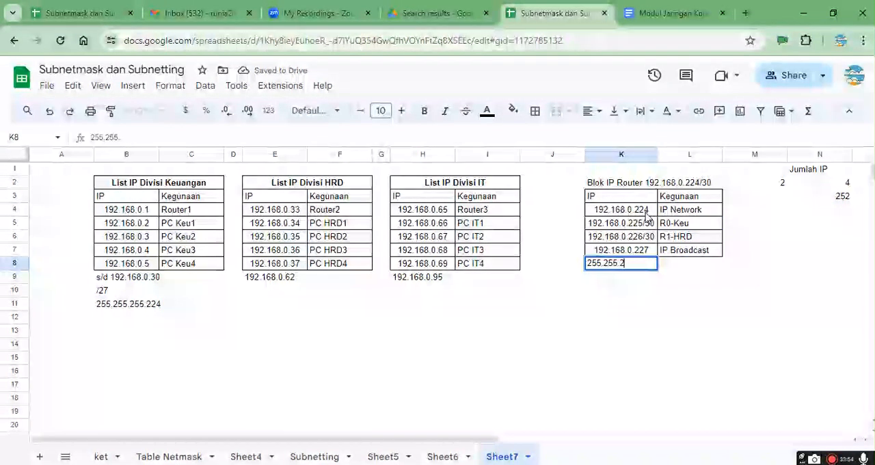
key("Return")
key("Up")
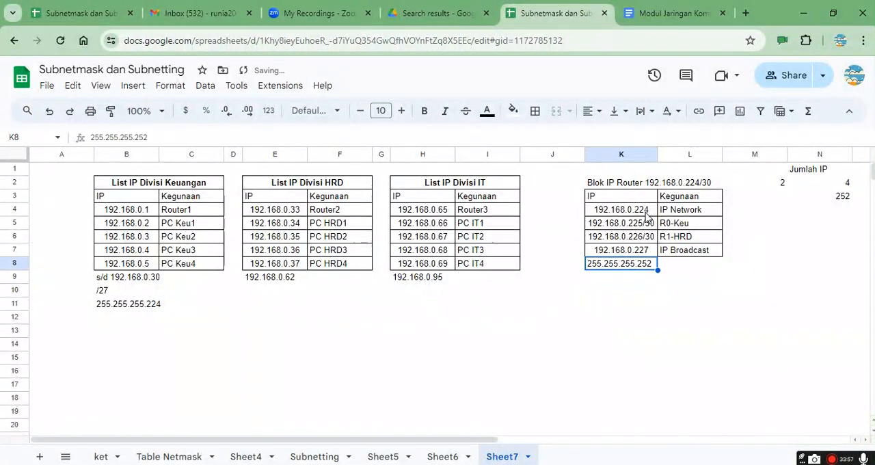
Step: Select only the address 192.168.0.225, without its /30 prefix, inside cell K5
left_click(642, 229)
double_click(642, 228)
left_click_drag(644, 226, 555, 230)
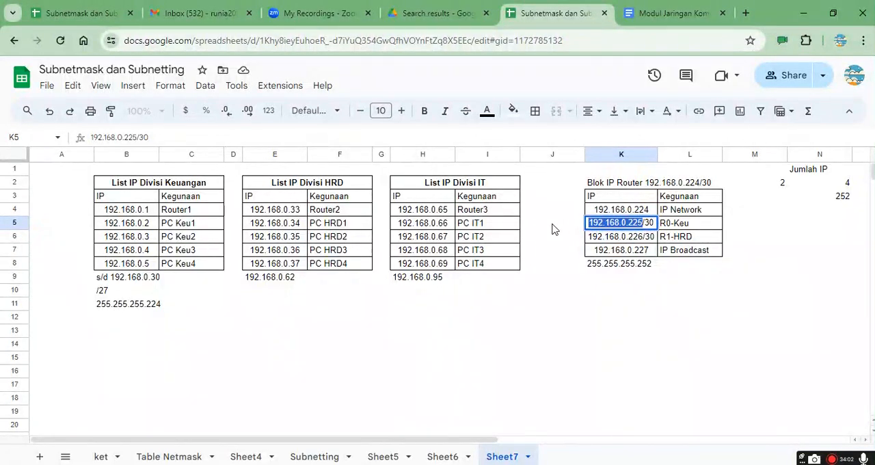
Step: Switch to Packet Tracer and list Router0's interfaces in its CLI with do sh ip int br, widening the window to read the table
key("alt+Tab")
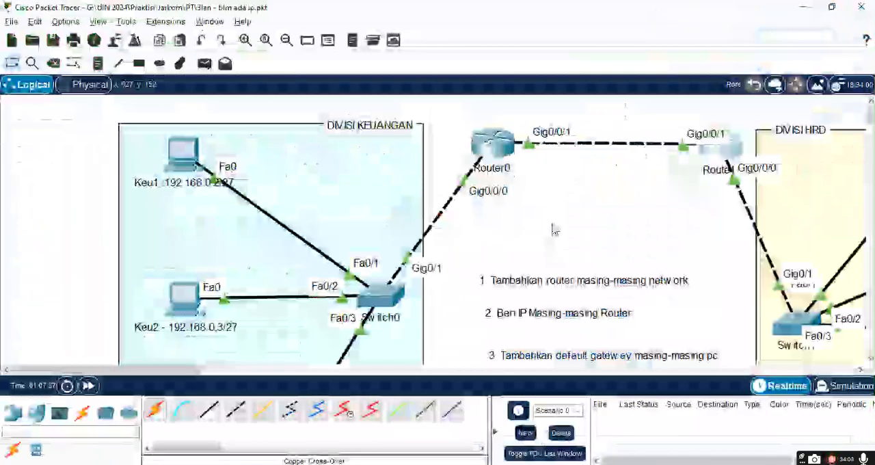
left_click(499, 146)
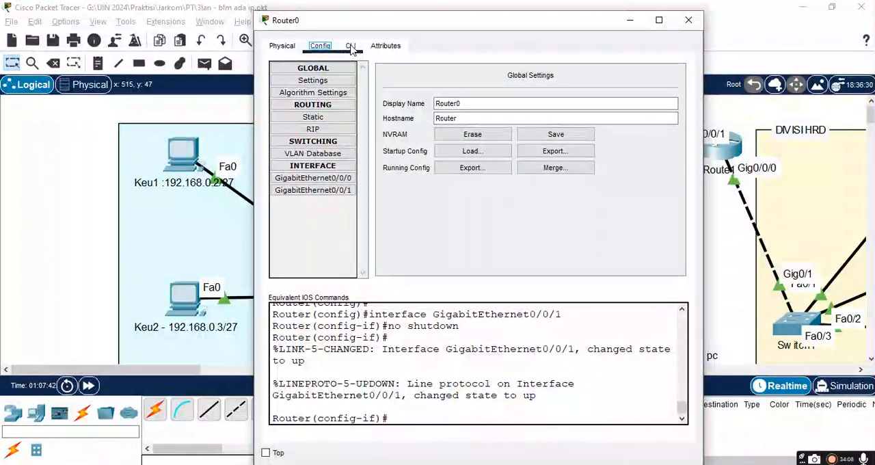
left_click(351, 46)
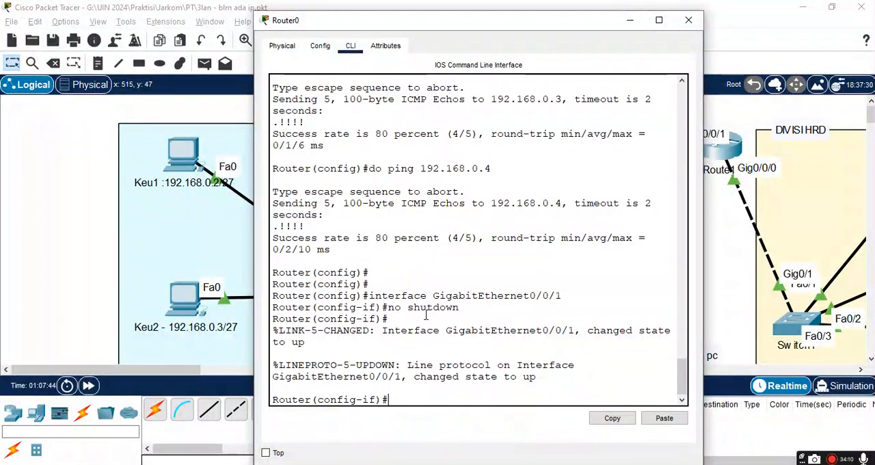
type("do sh ip int br")
key("Return")
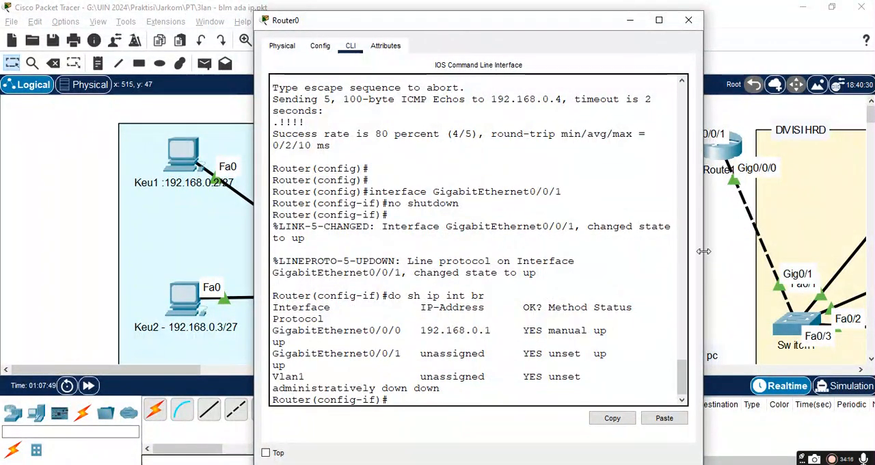
left_click_drag(703, 252, 817, 253)
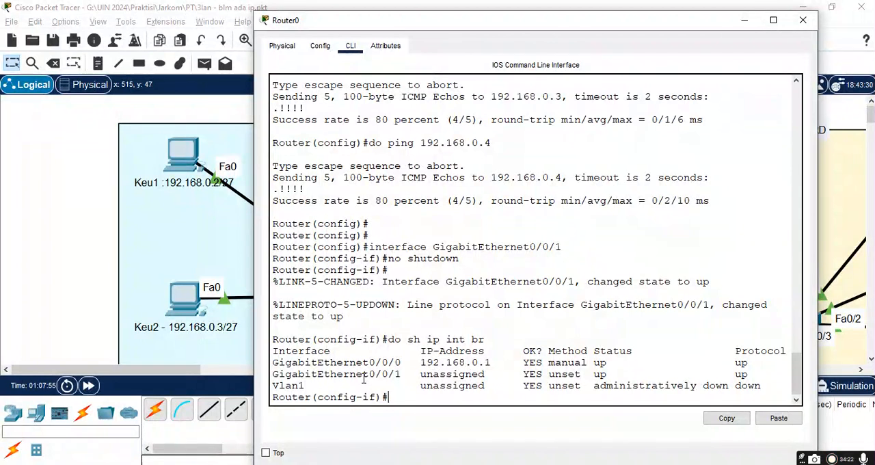
Step: Return Router0 from interface configuration to global configuration mode with the exit command
key("Return")
type("Int")
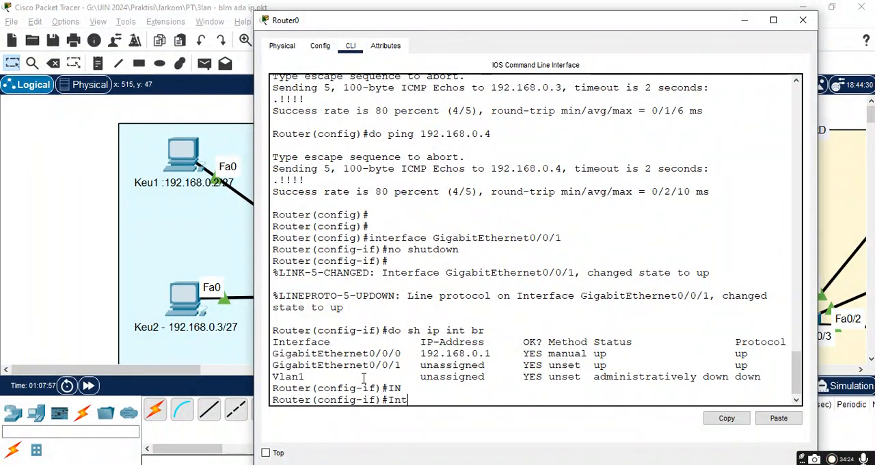
key("Tab")
type("G")
key("Tab")
key("BackSpace")
key("BackSpace")
type("exit")
key("Return")
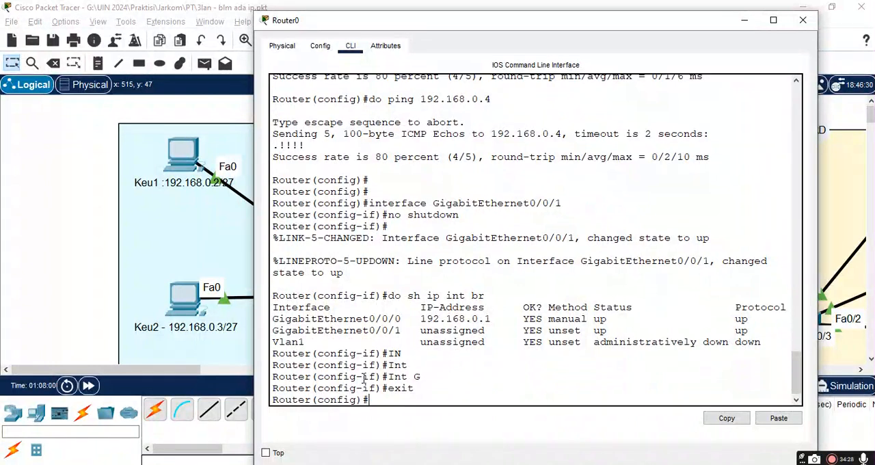
Step: Enter interface configuration mode for GigabitEthernet 0/0/1 on Router0
type("Int")
key("Tab")
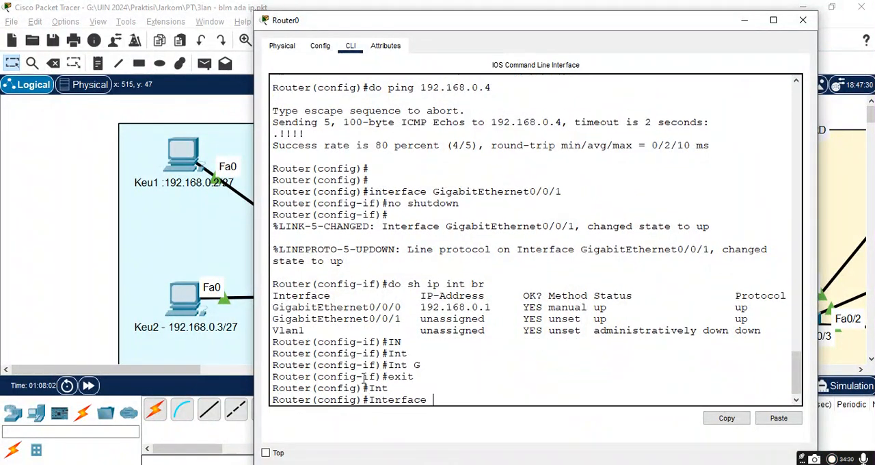
type("Gi")
key("Tab")
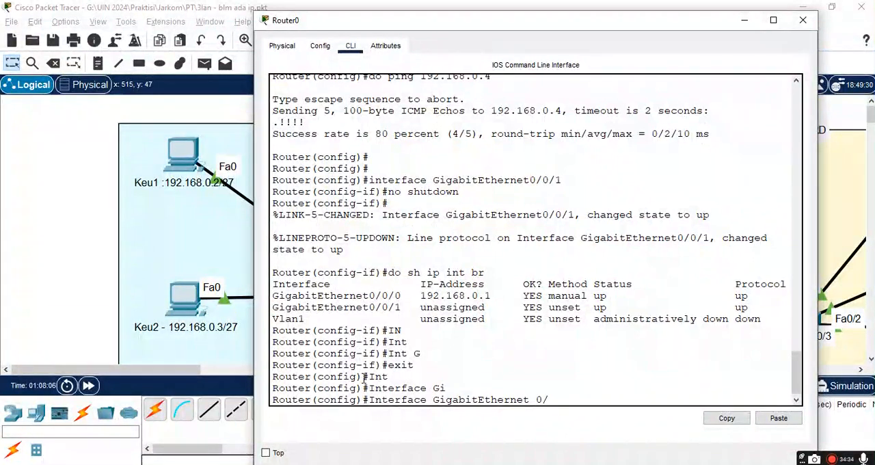
type("0/0/1")
key("Return")
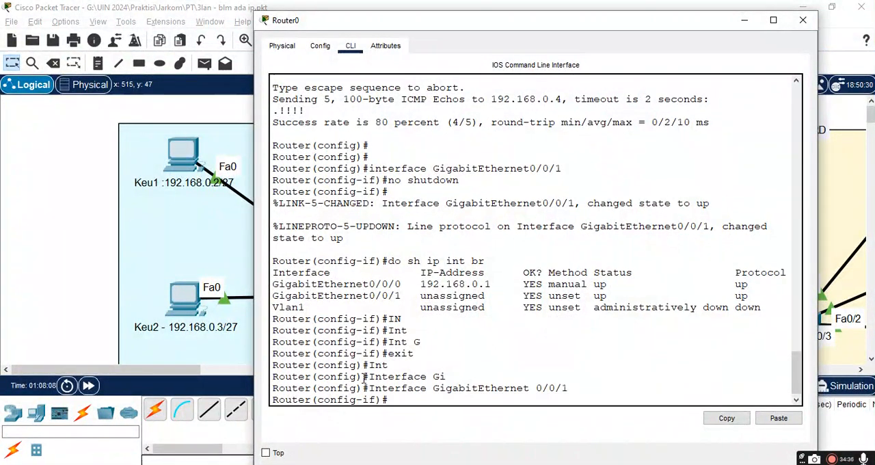
Step: Assign ip address 192.168.0.225 with mask 255.255.255.252 to Router0's GigabitEthernet 0/0/1 and close the router window
type("ip ad")
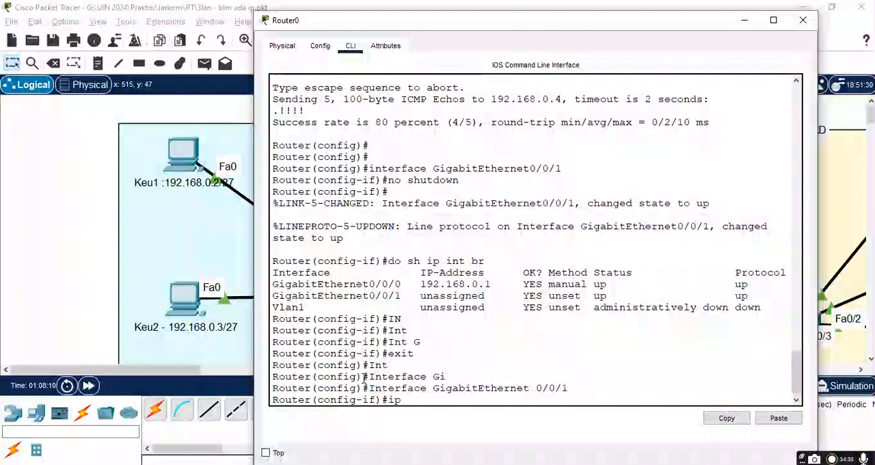
key("Tab")
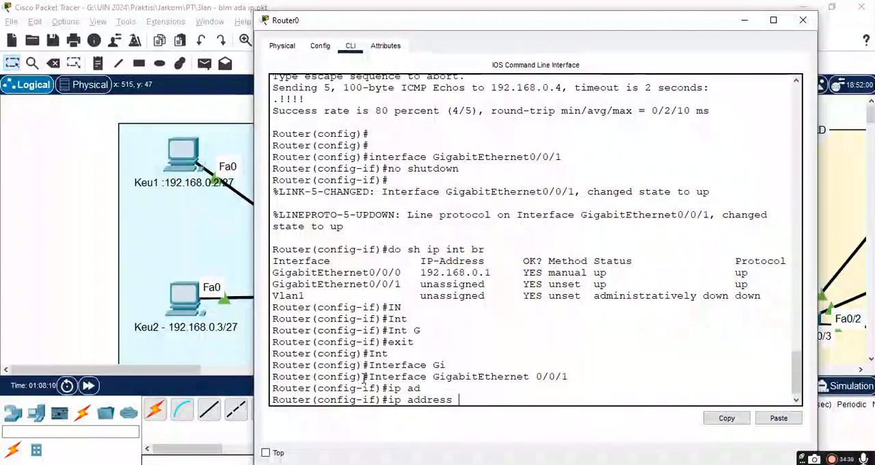
right_click(461, 358)
left_click(490, 379)
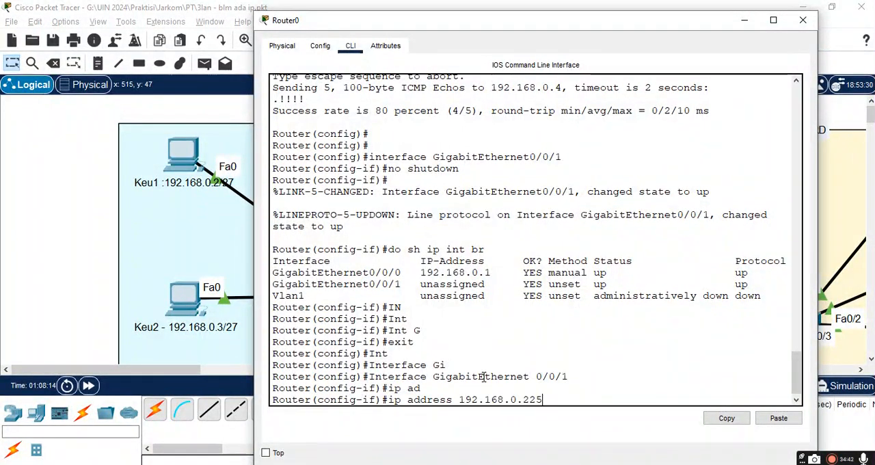
type("25")
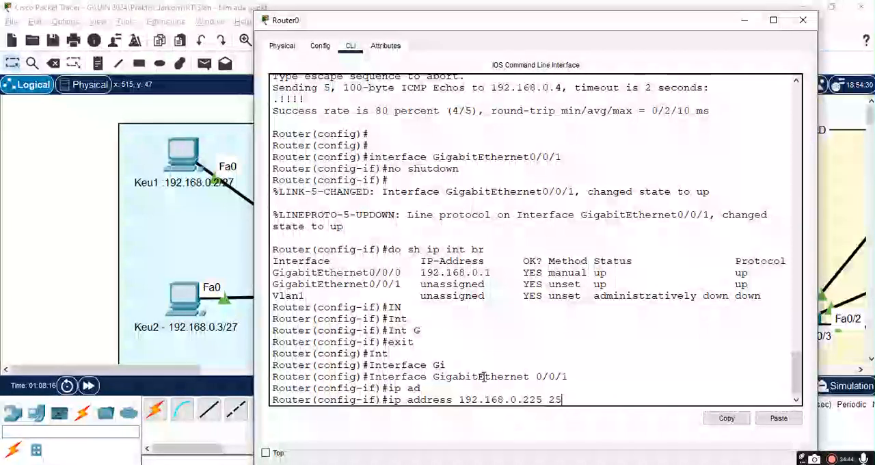
type("5.255.255")
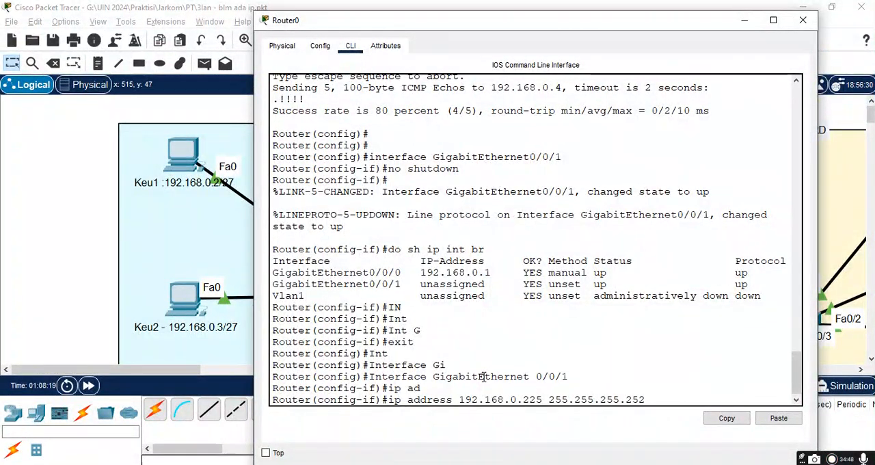
type(".252")
key("Return")
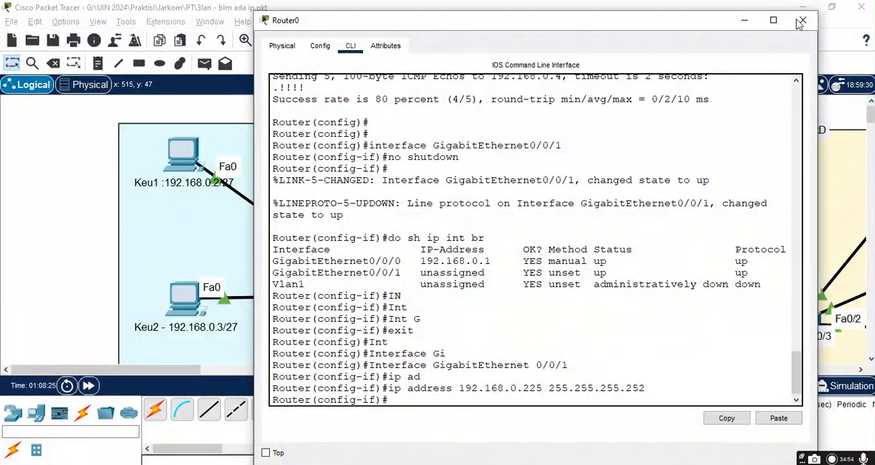
left_click(803, 20)
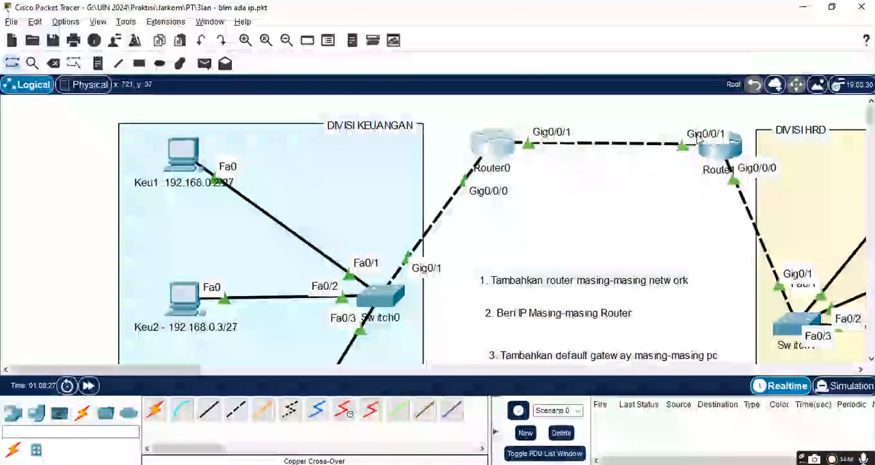
Step: Give Router1's GigabitEthernet0/0/1 the IPv4 address 192.168.0.226 and subnet mask 255.255.255.252, and close its window
left_click(717, 153)
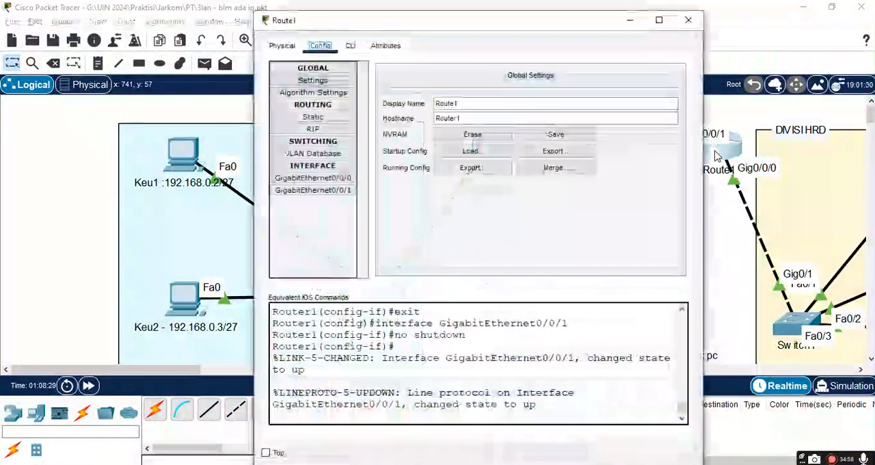
left_click(317, 196)
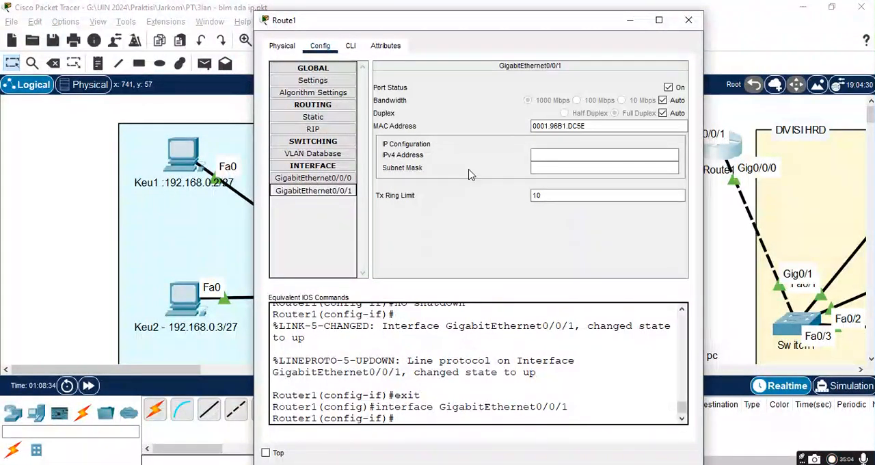
left_click(557, 153)
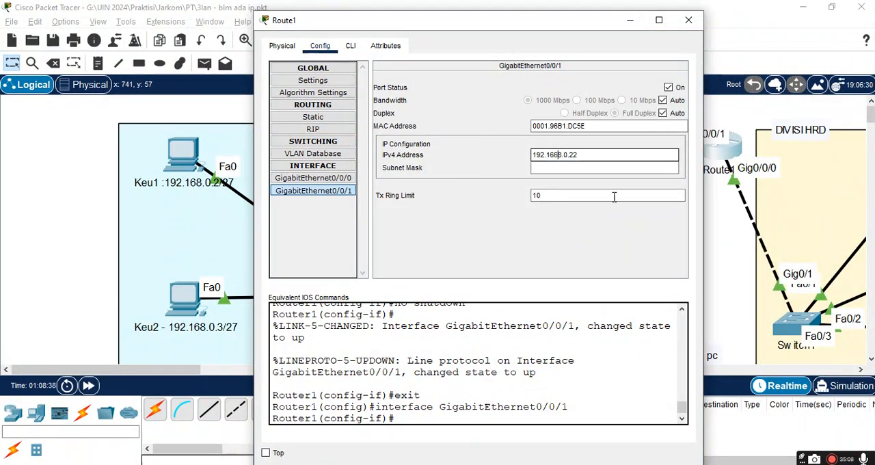
key("BackSpace")
key("End")
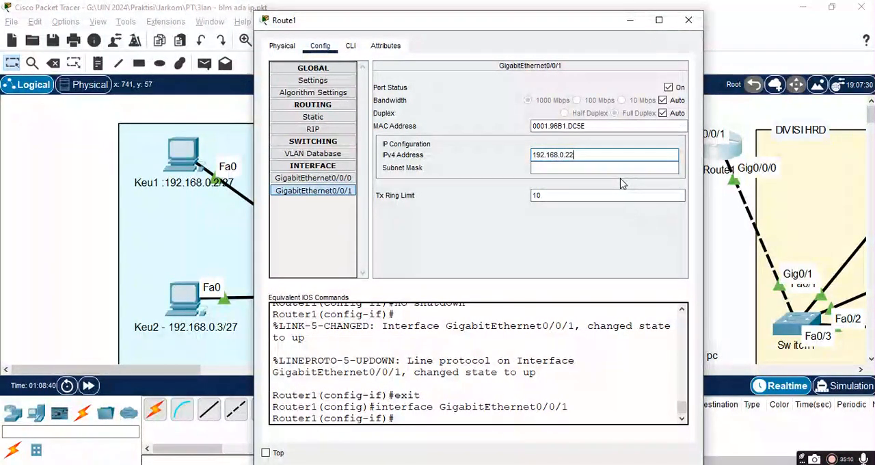
left_click(619, 168)
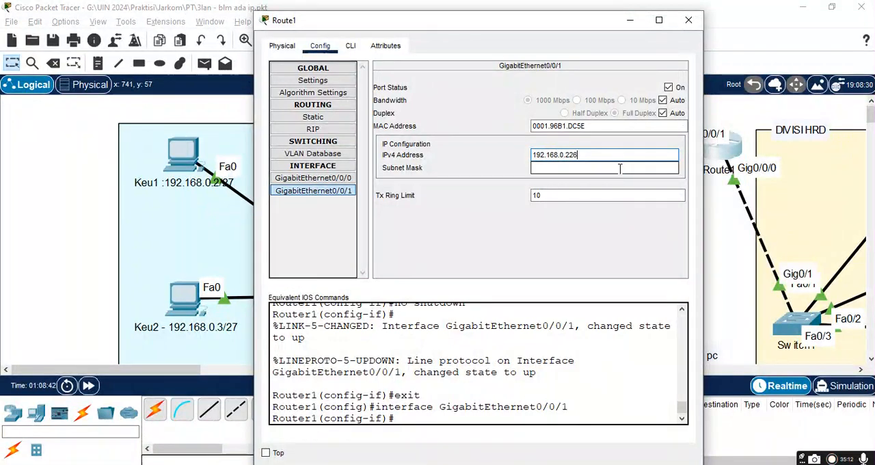
type("252")
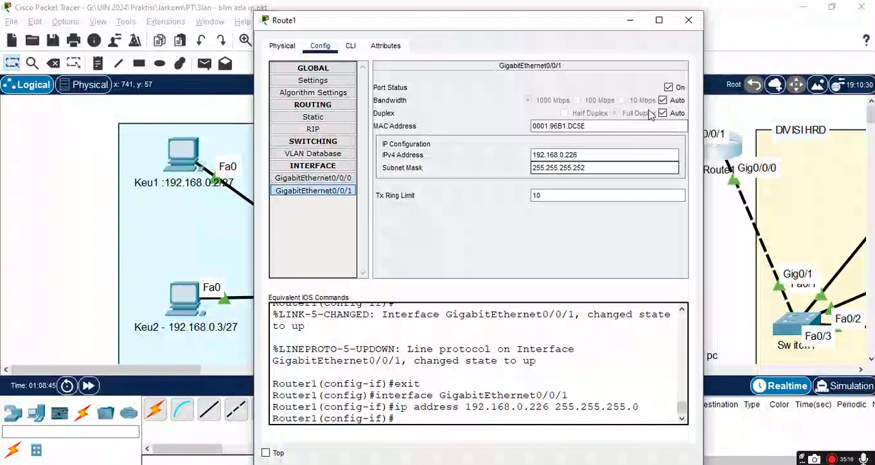
left_click(691, 21)
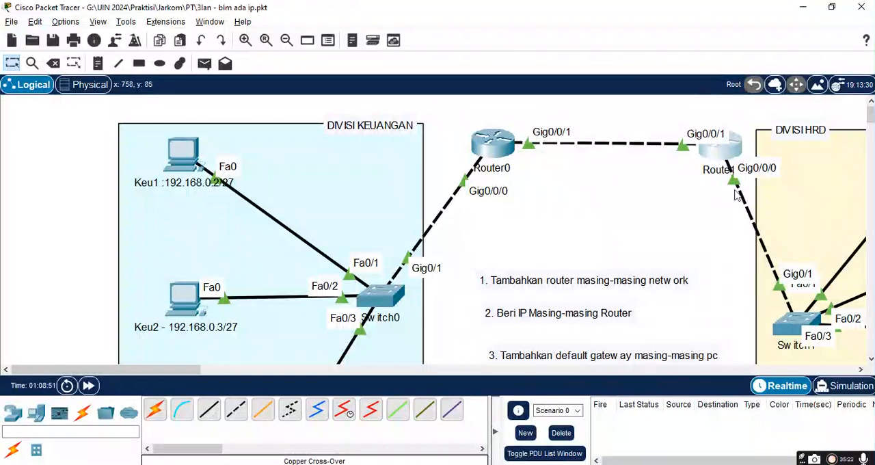
Step: Switch to Google Sheets and copy the HRD division's router address 192.168.0.33 from cell E4
left_click(690, 370)
left_click(691, 370)
left_click_drag(678, 375, 235, 391)
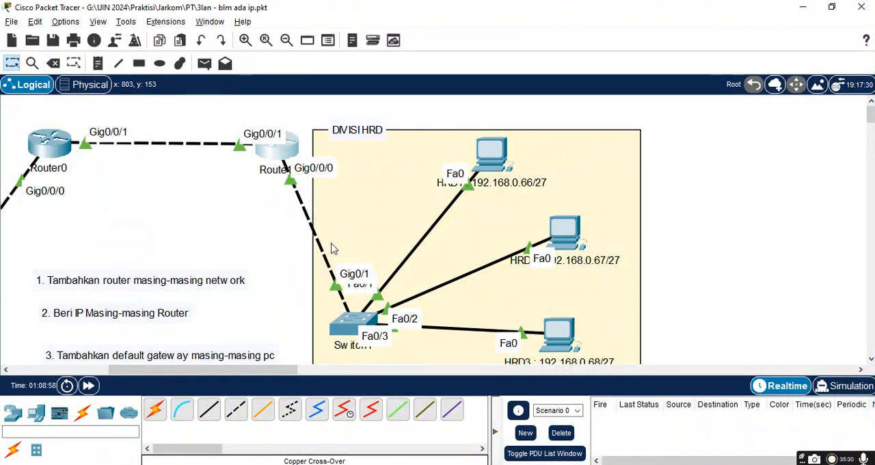
key("alt+Tab")
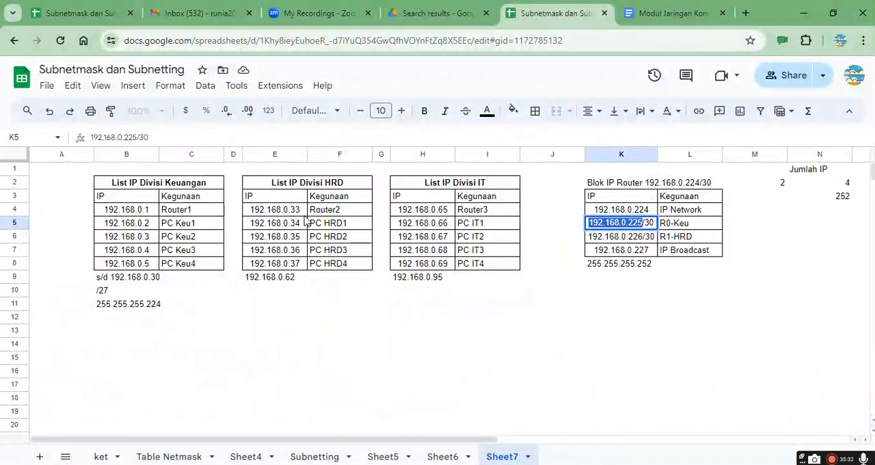
left_click(296, 211)
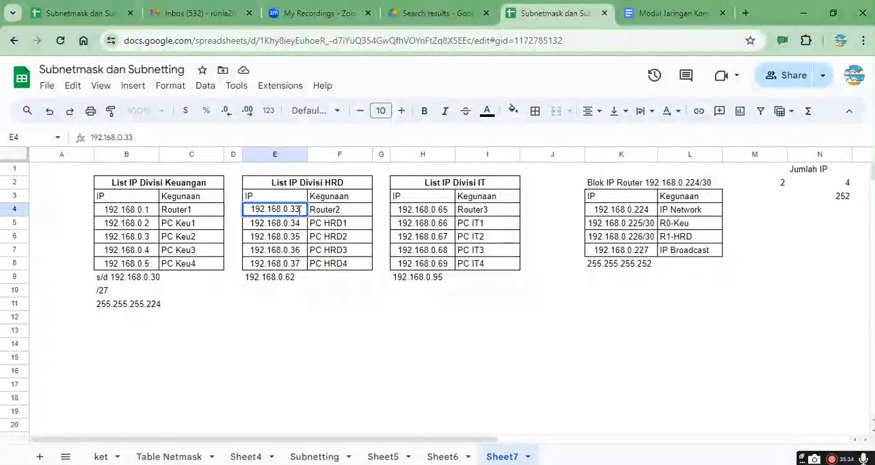
double_click(300, 209)
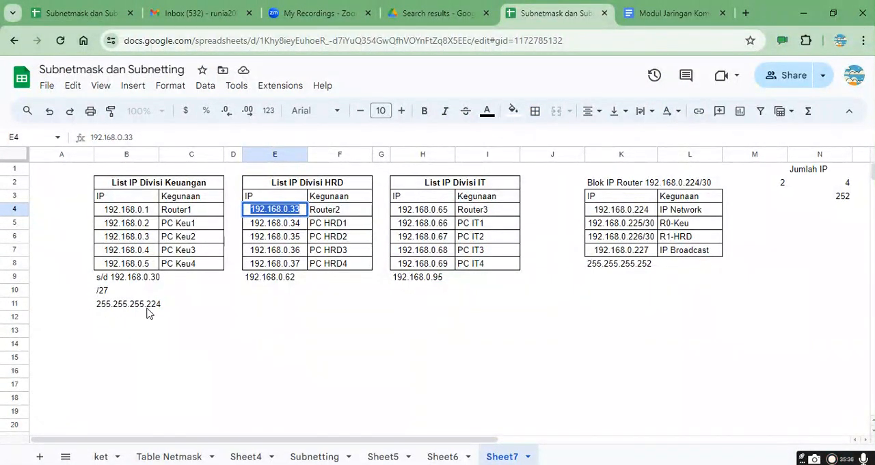
Step: Switch back to Packet Tracer and set Router1's GigabitEthernet0/0/0 to IPv4 address 192.168.0.33 with subnet mask 255.255.255.224
key("alt+Tab")
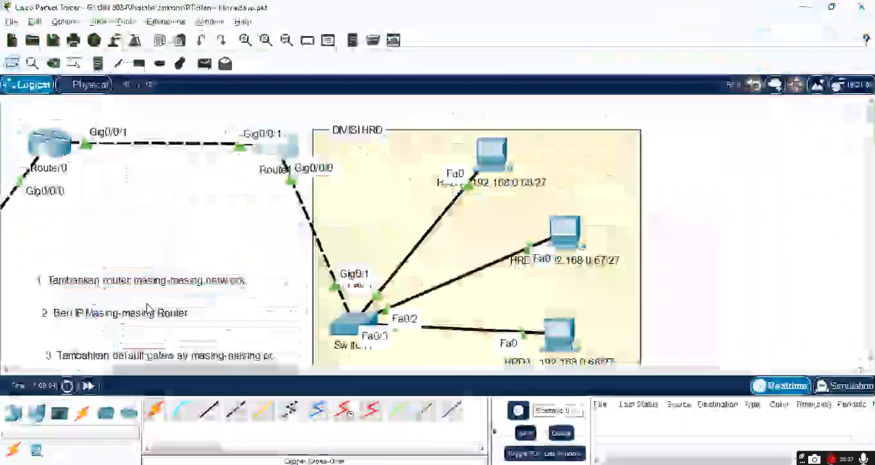
left_click(272, 153)
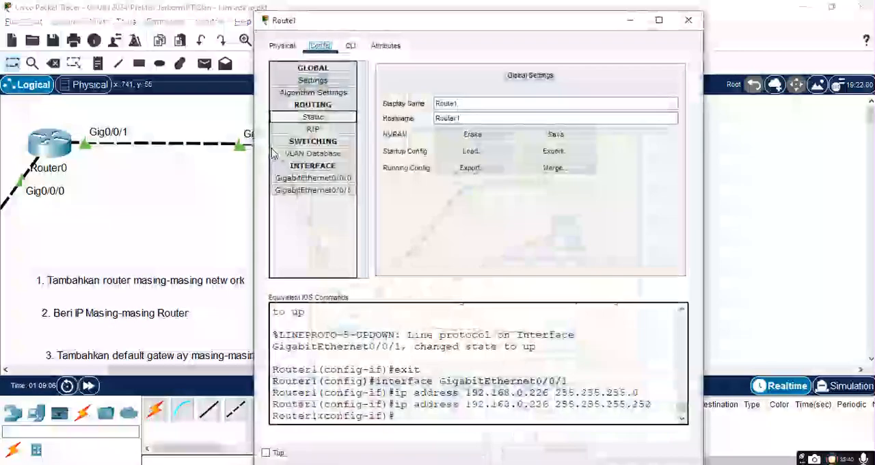
left_click(333, 179)
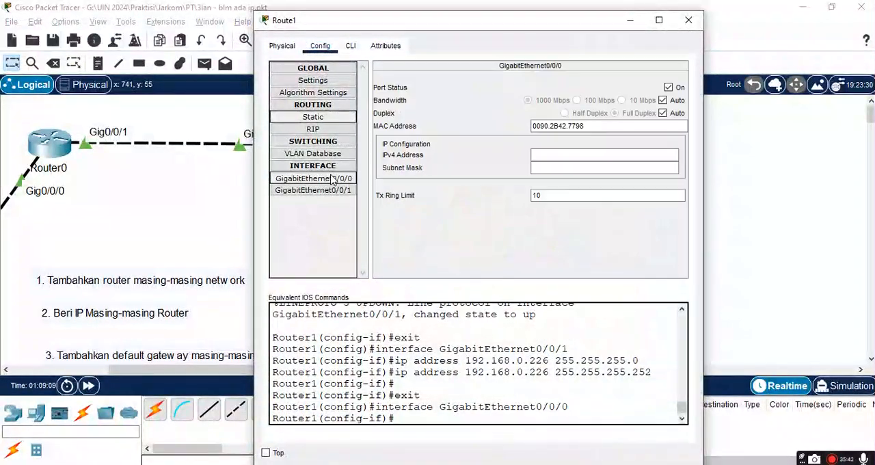
left_click(545, 154)
type("192.168.0.33")
left_click(547, 170)
type("255.255.255.252")
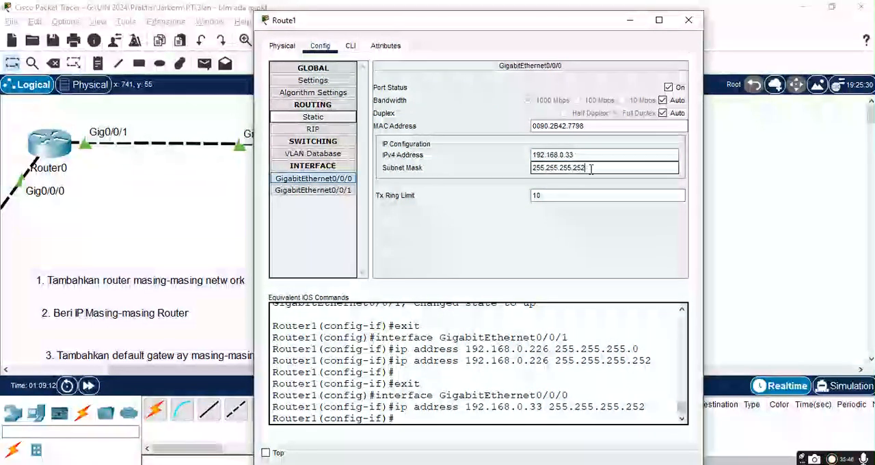
key("BackSpace")
key("BackSpace")
key("BackSpace")
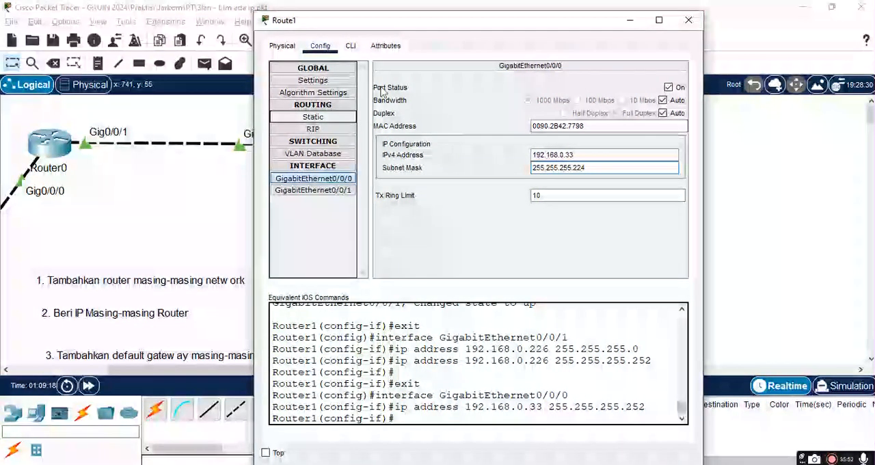
Step: Exit interface and global configuration modes in Router1's CLI to reach the privileged prompt
left_click(351, 46)
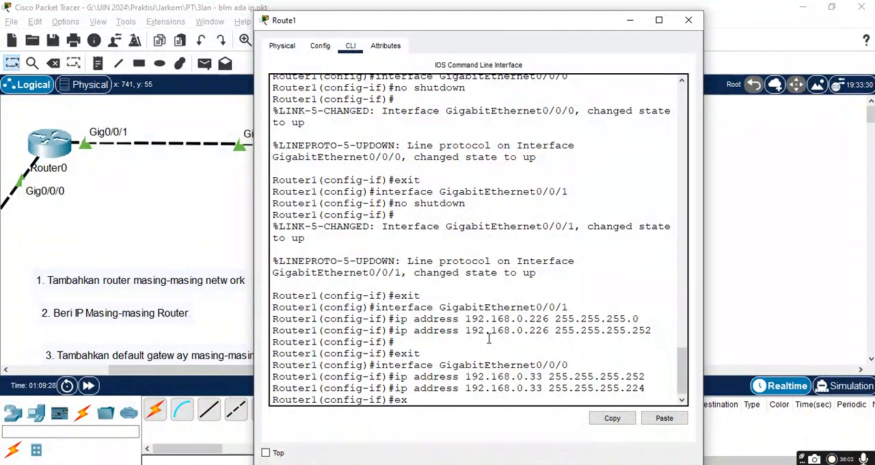
key("Return")
type("rx")
key("BackSpace")
key("BackSpace")
type("exit")
key("Return")
Step: Check Router1's interface addresses with sh ip interface br and move the window aside to compare with the topology
type("sh ip interface  b")
key("Tab")
type("b")
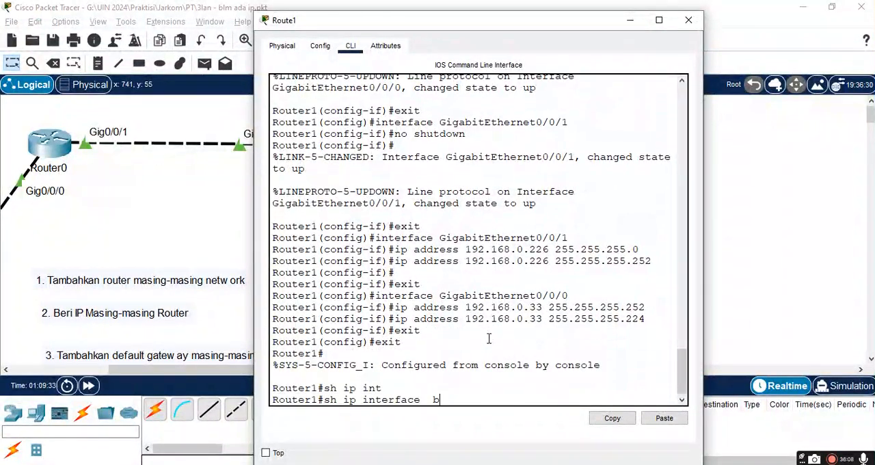
type("r")
key("Return")
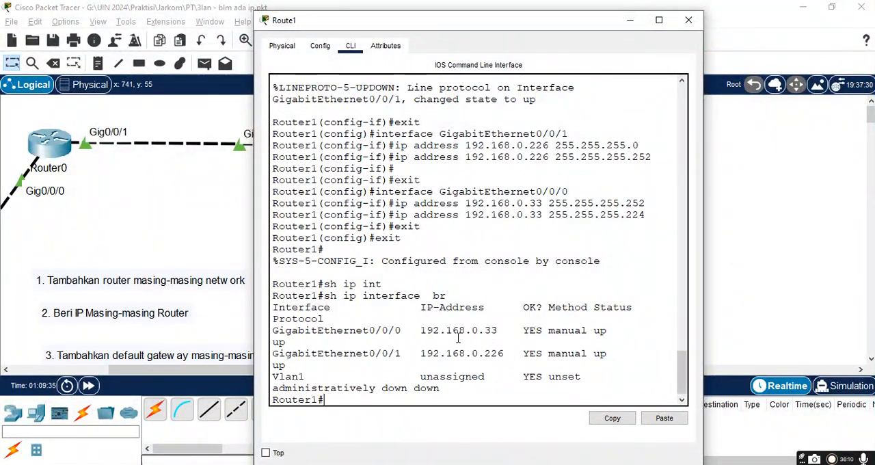
left_click_drag(528, 27, 600, 30)
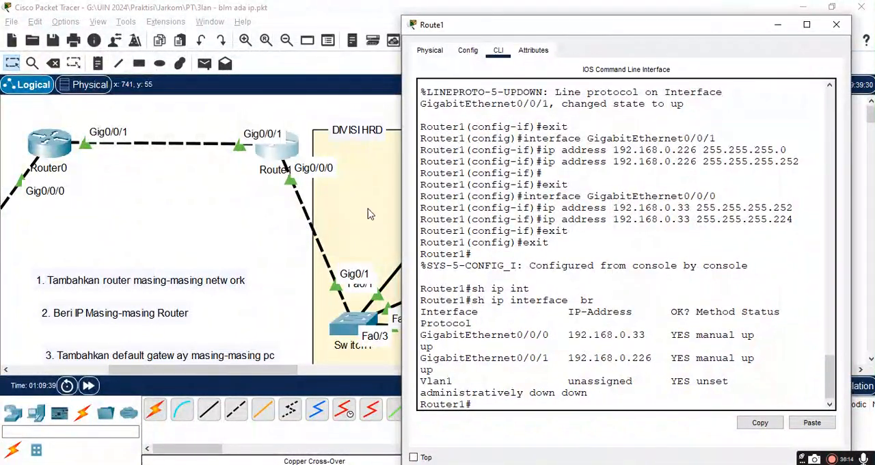
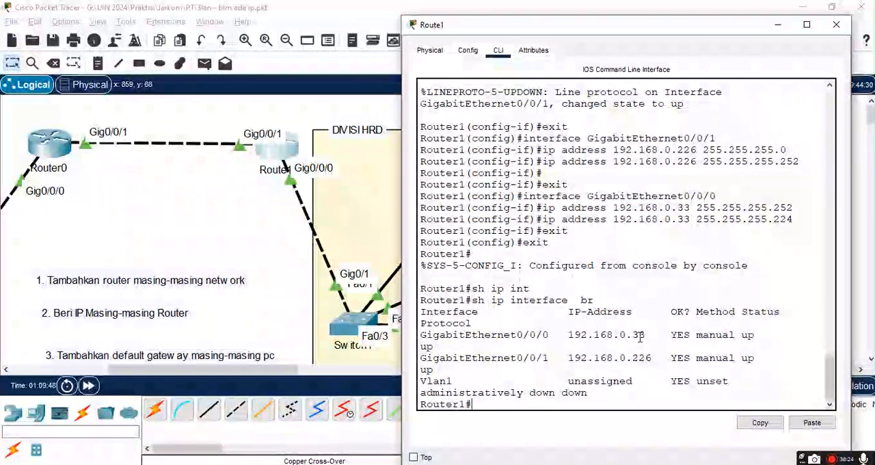
Step: Compare Router1's interface addresses with the IP lists in Google Sheets and close Router1's window
key("alt+Tab")
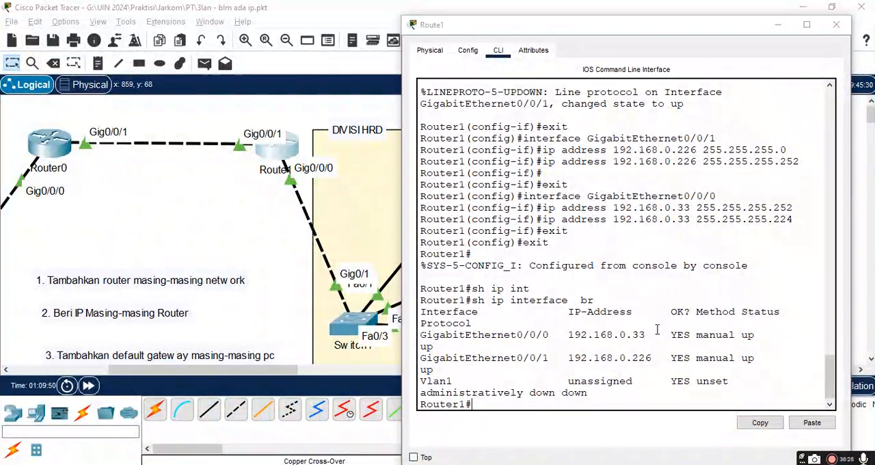
key("alt+Tab")
key("Tab")
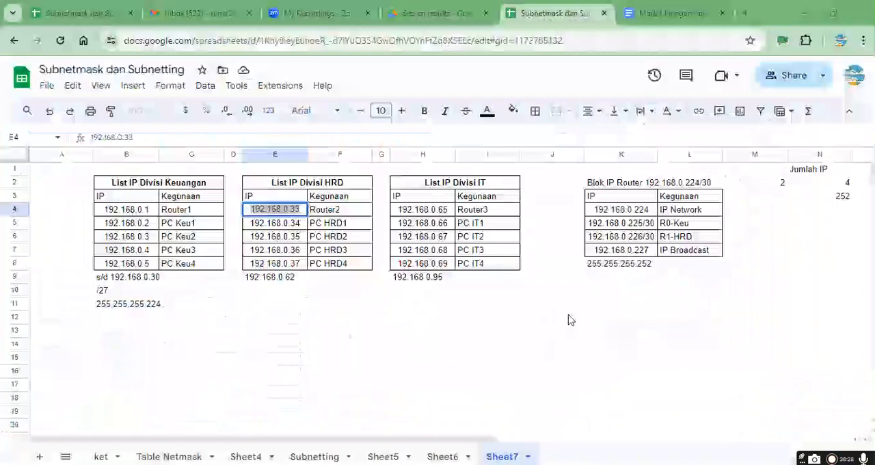
key("alt+Tab")
key("Tab")
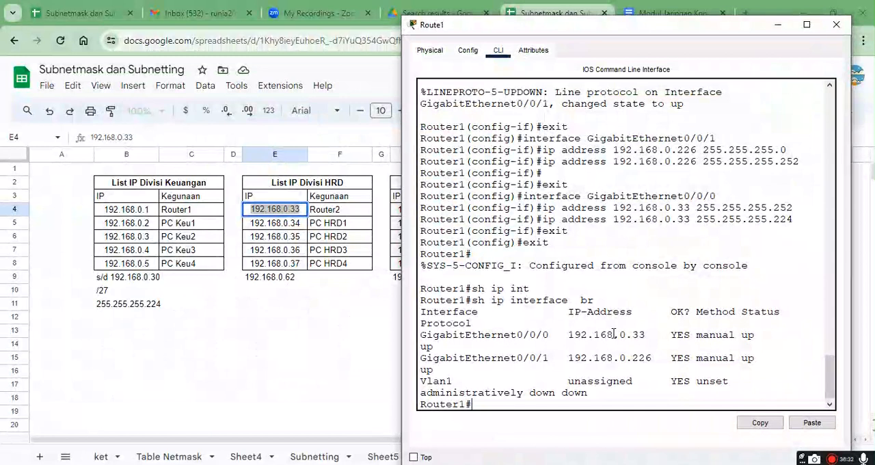
key("alt+Tab")
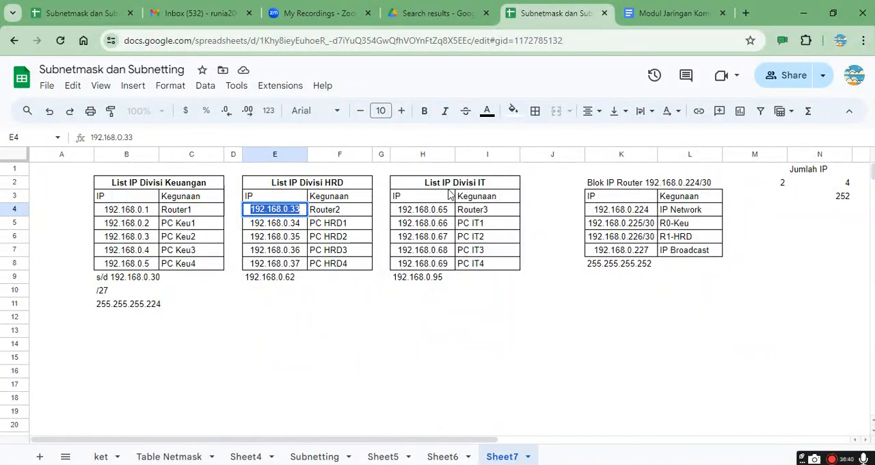
key("alt+Tab")
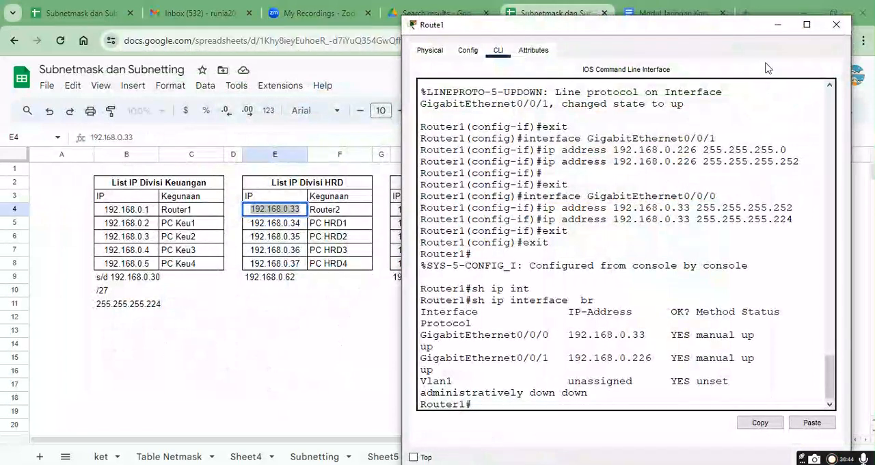
left_click(836, 29)
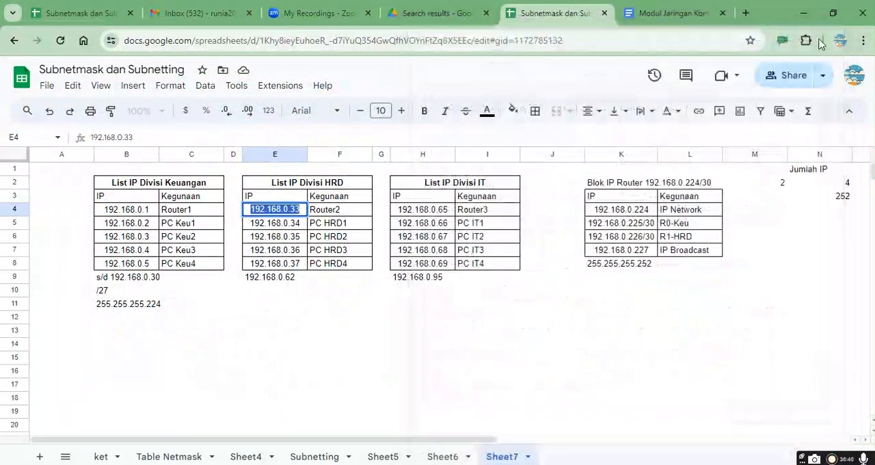
left_click(512, 318)
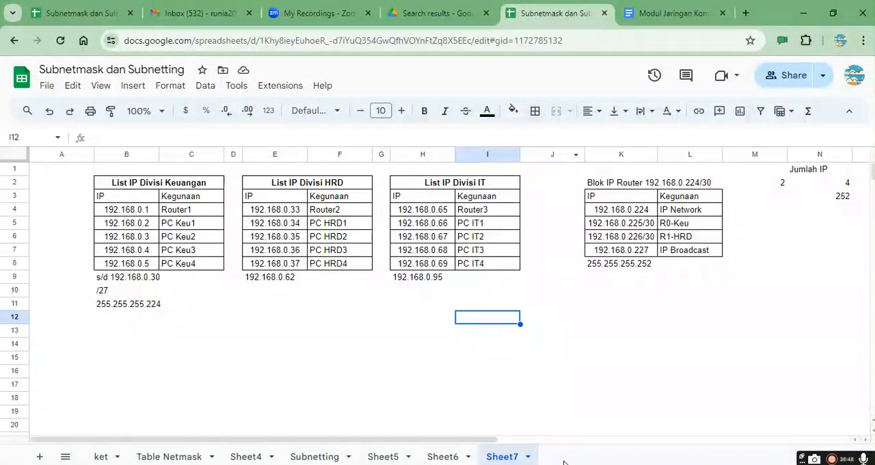
Step: Switch to Packet Tracer and change the HRD1 PC's label to HRD1 : 192.168.0.34/27
key("alt+Tab")
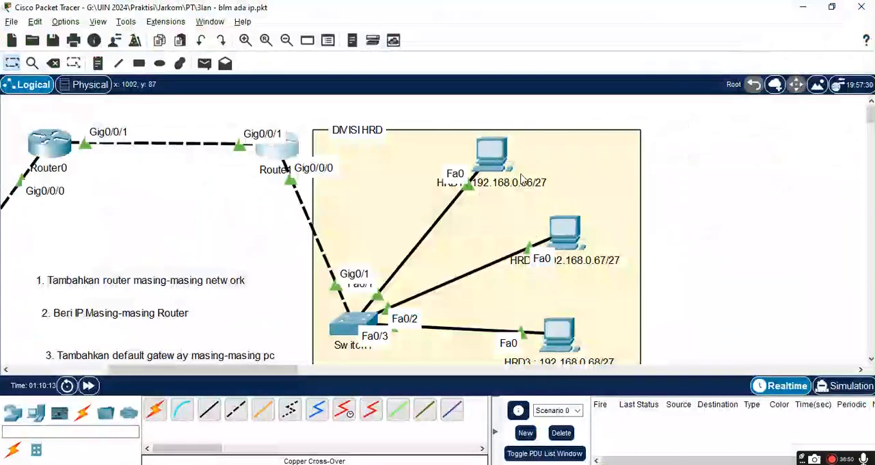
left_click(498, 185)
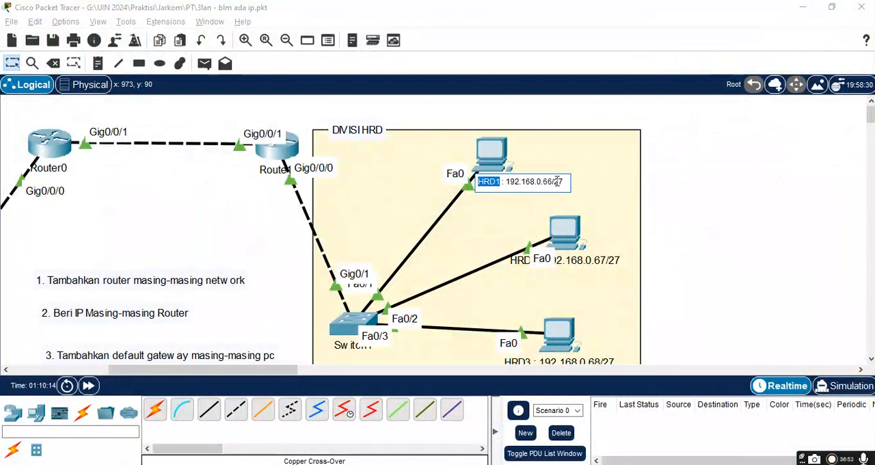
key("BackSpace")
key("BackSpace")
type("34")
left_click(587, 265)
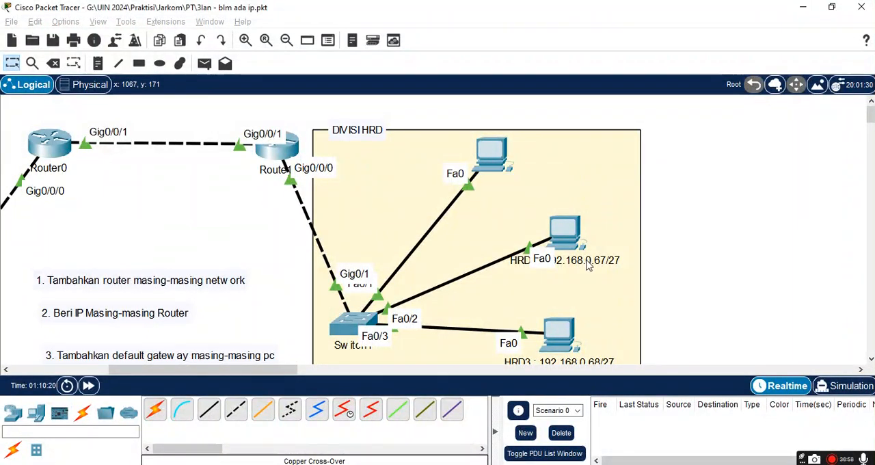
Step: Change the second HRD PC's label to HRD2 : 192.168.0.35/27
left_click(586, 262)
left_click(623, 260)
key("BackSpace")
key("BackSpace")
key("BackSpace")
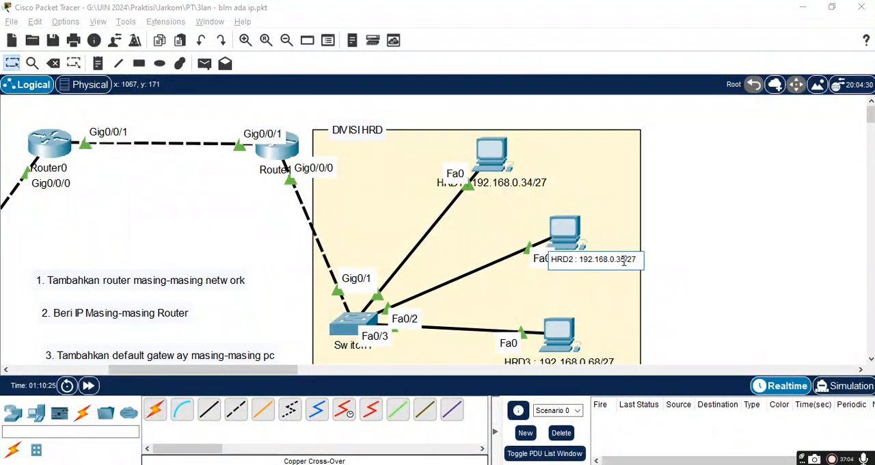
Step: Change the third HRD PC's label to HRD3 : 192.168.0.36/27
left_click(605, 360)
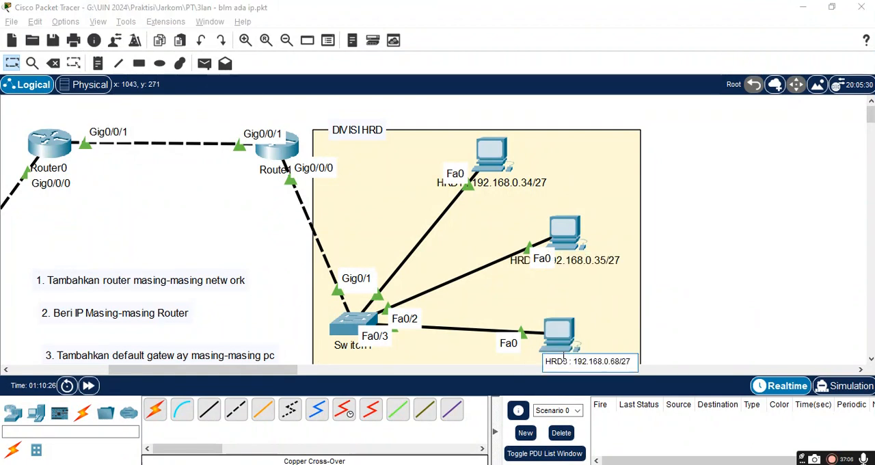
left_click(622, 361)
key("BackSpace")
key("BackSpace")
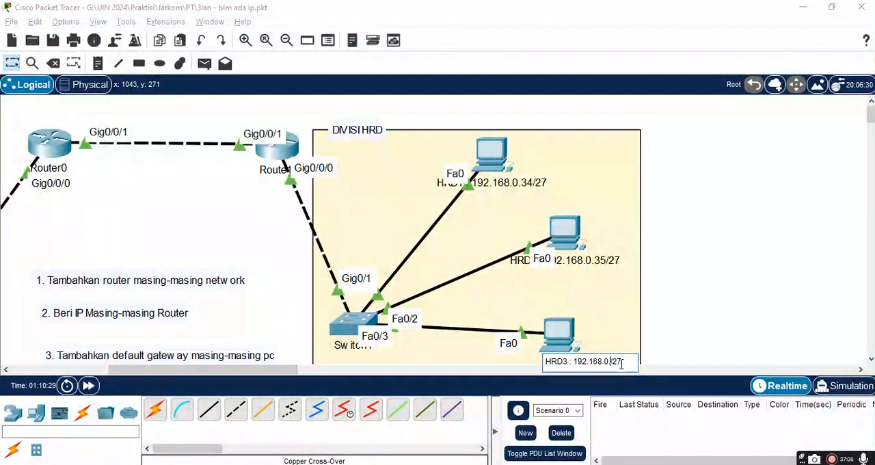
left_click(607, 319)
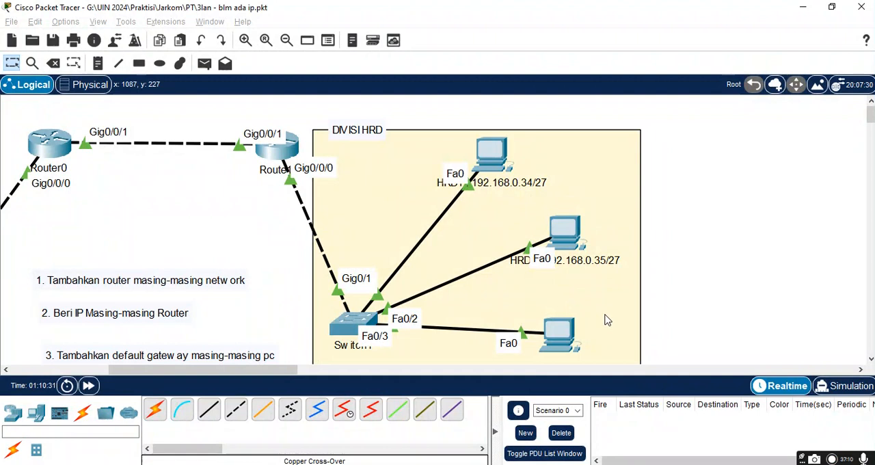
Step: Check the HRD division's router address in cell E4 in Google Sheets, then open HRD1's configuration in Packet Tracer
left_click(490, 164)
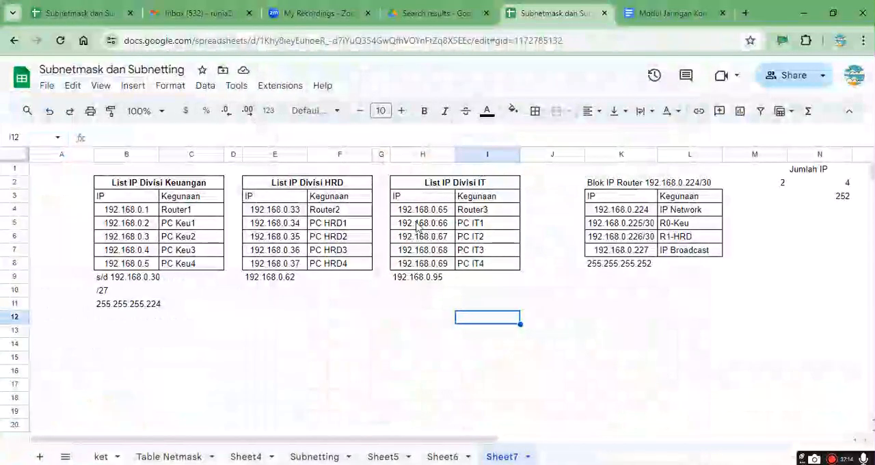
left_click(276, 214)
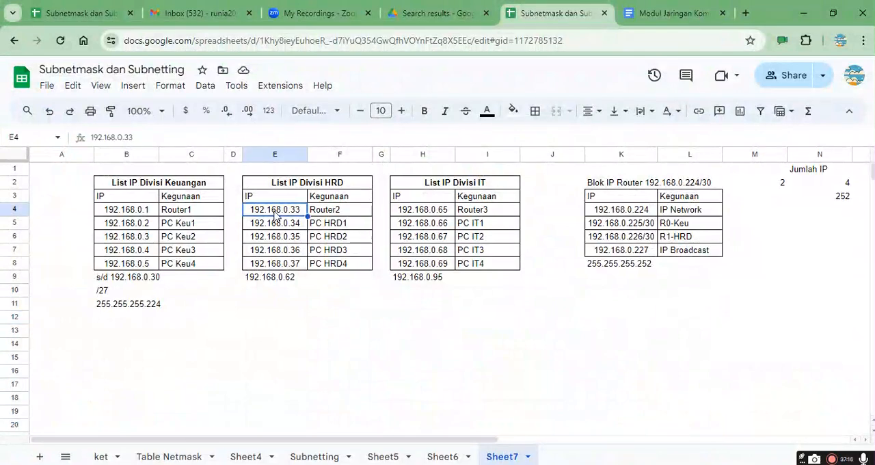
key("alt+Tab")
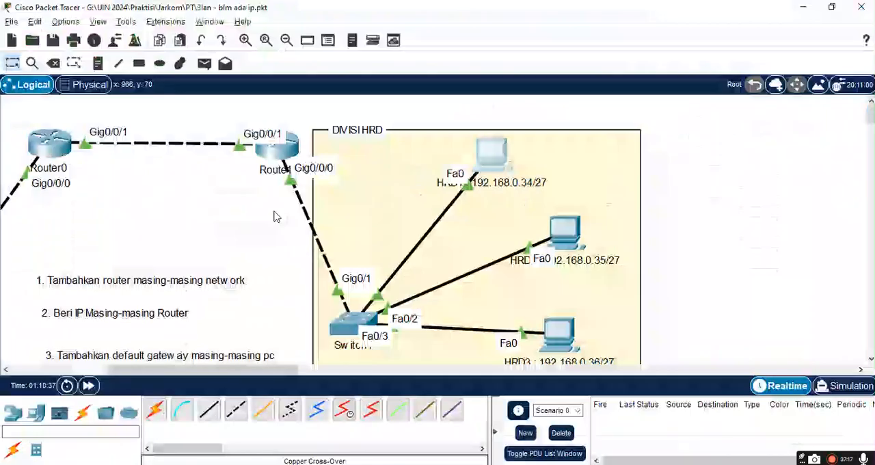
left_click(491, 166)
left_click(689, 21)
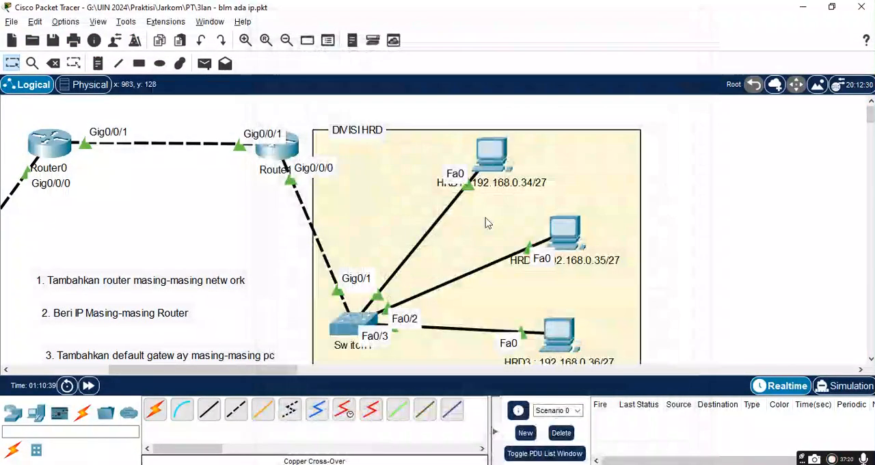
left_click(503, 157)
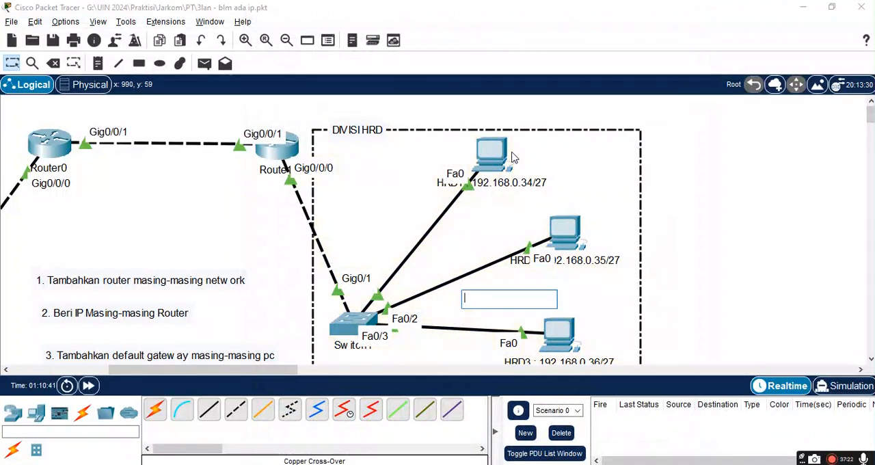
left_click(504, 155)
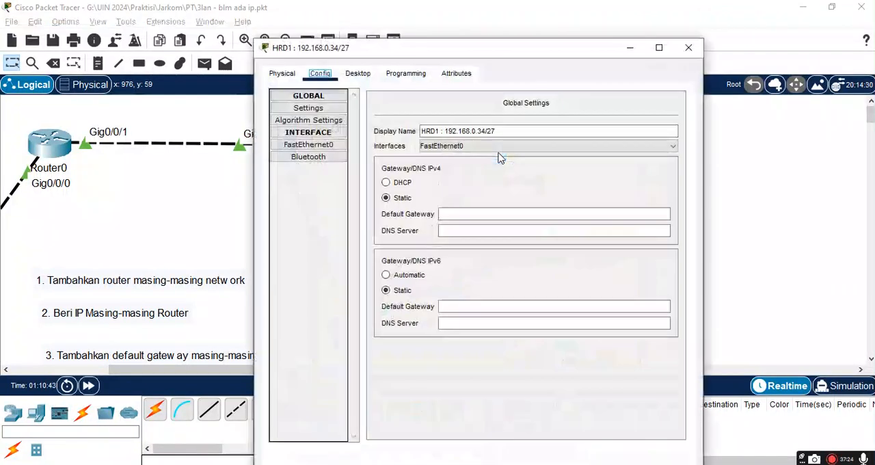
Step: Try to set HRD1's FastEthernet0 to IPv4 address 192.168.0.33 with subnet mask 255.255.255.224
left_click(309, 144)
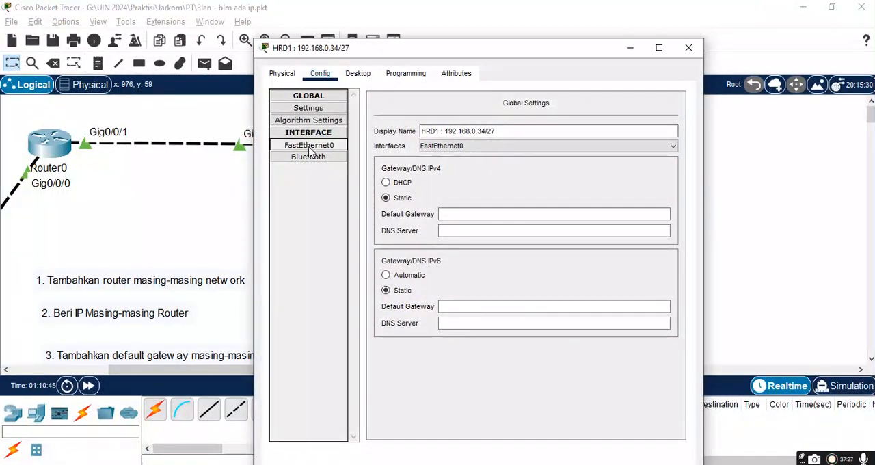
left_click(574, 207)
key("BackSpace")
key("BackSpace")
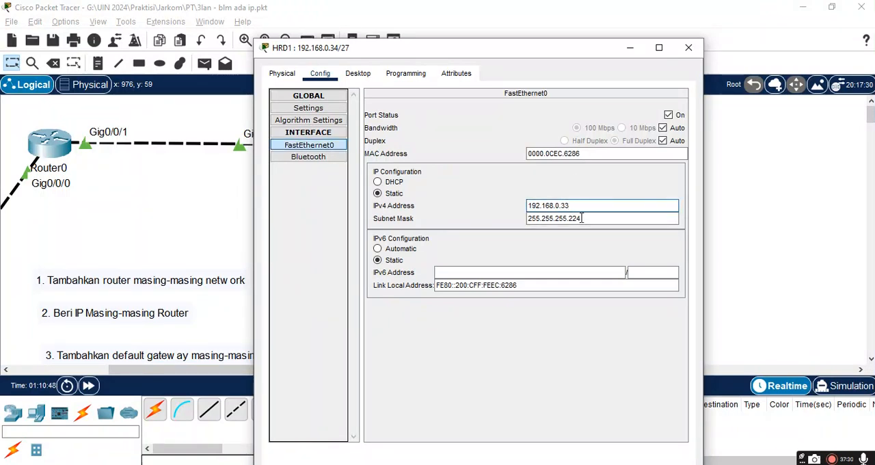
left_click(323, 112)
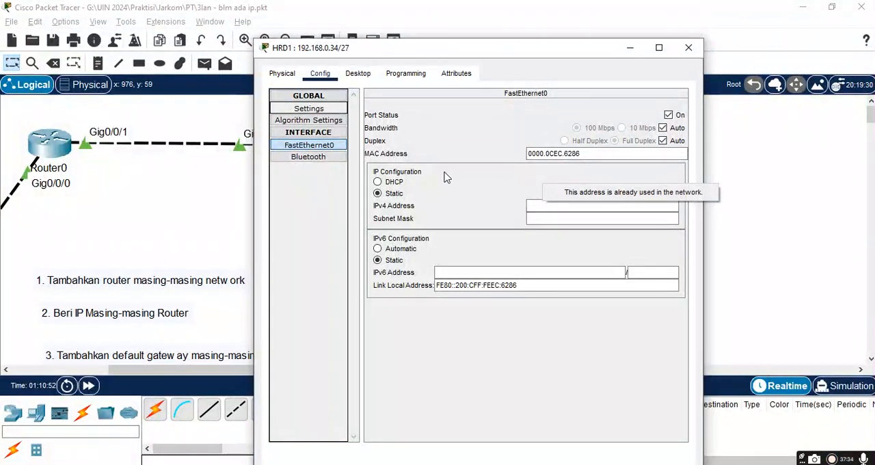
Step: Set HRD1's FastEthernet0 to IPv4 address 192.168.0.34 with subnet mask 255.255.255.224
left_click(282, 149)
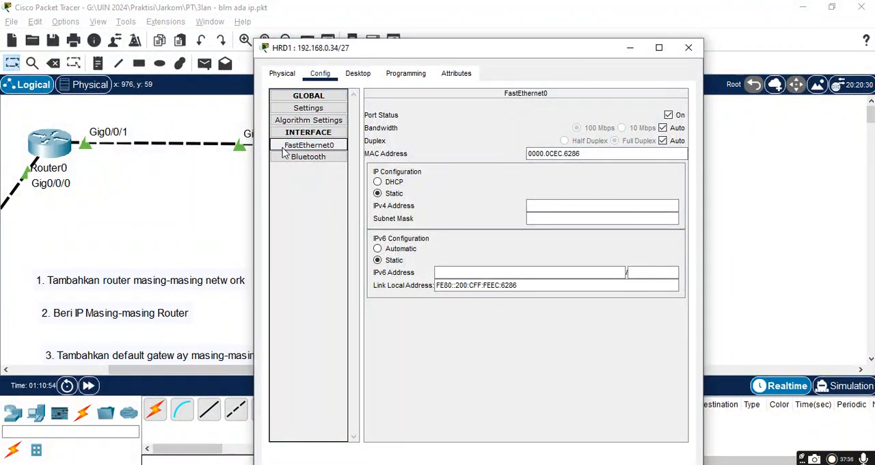
left_click(323, 152)
left_click(562, 208)
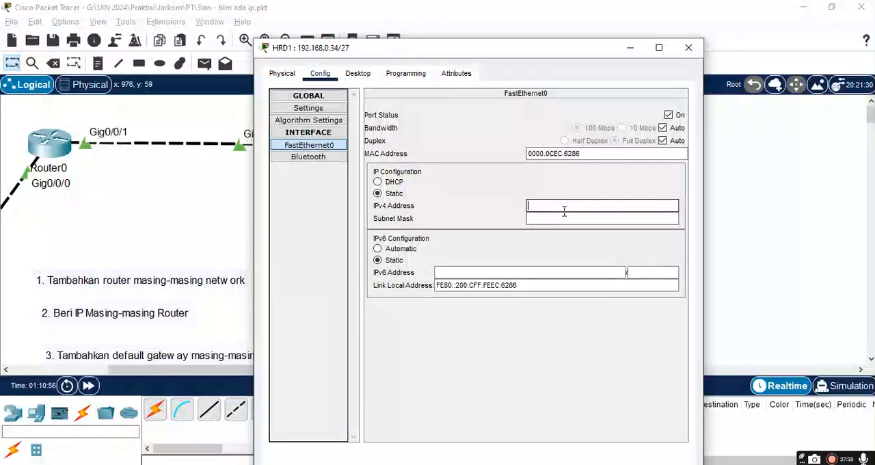
type("192.168.0.34")
key("Tab")
type("2")
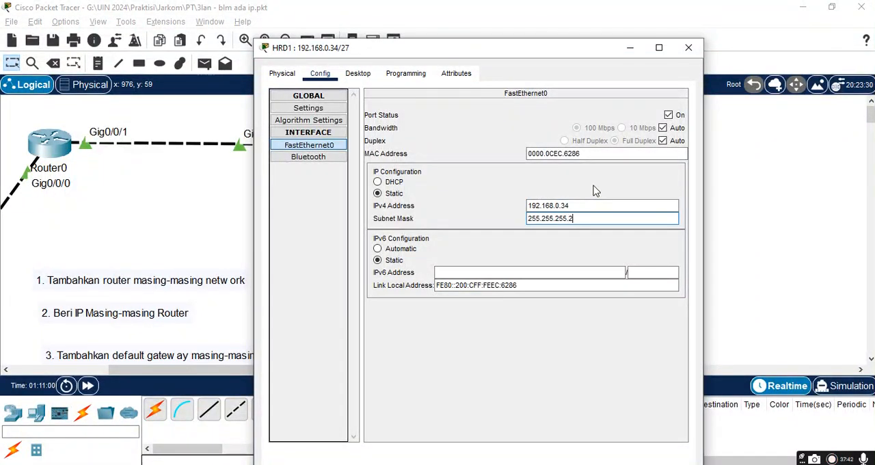
Step: Set HRD1's IPv4 default gateway to 192.168.0.33 and close its configuration window
left_click(309, 109)
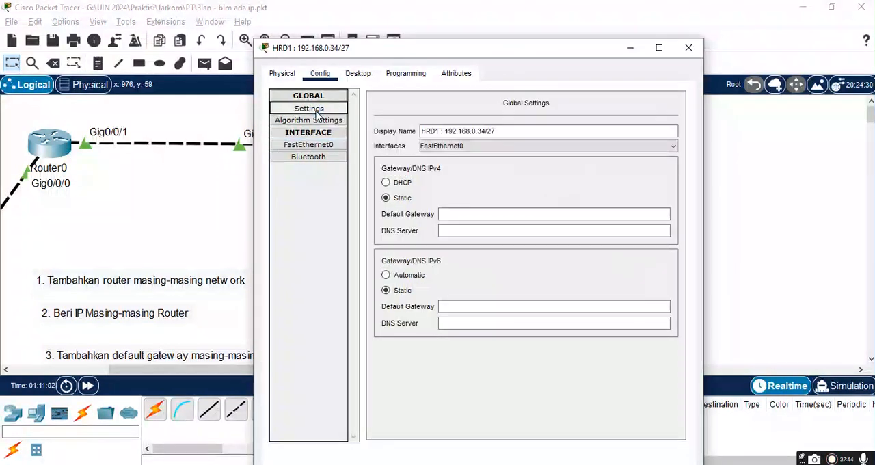
left_click(465, 214)
type("192.168.0.33")
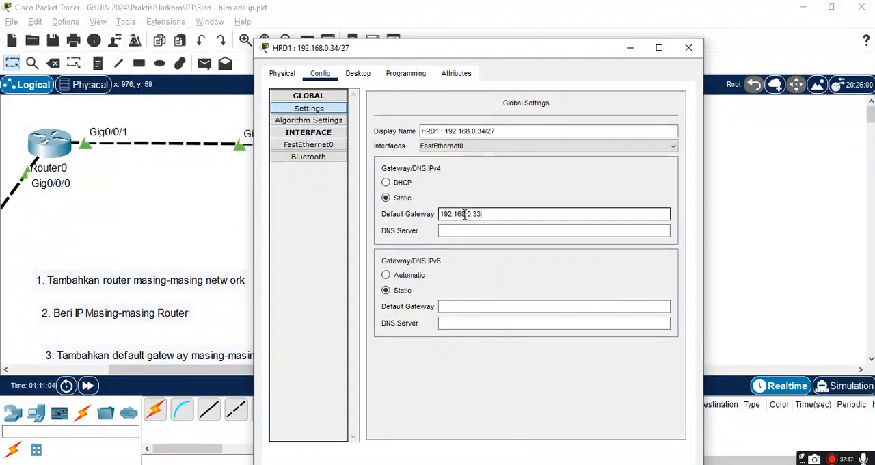
left_click(689, 48)
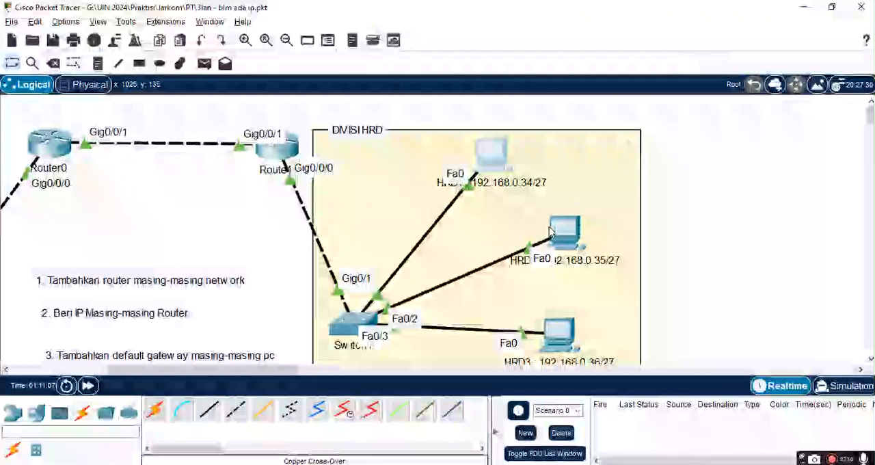
Step: Open HRD2's configuration and set its IPv4 default gateway to 192.168.0.33
left_click(571, 238)
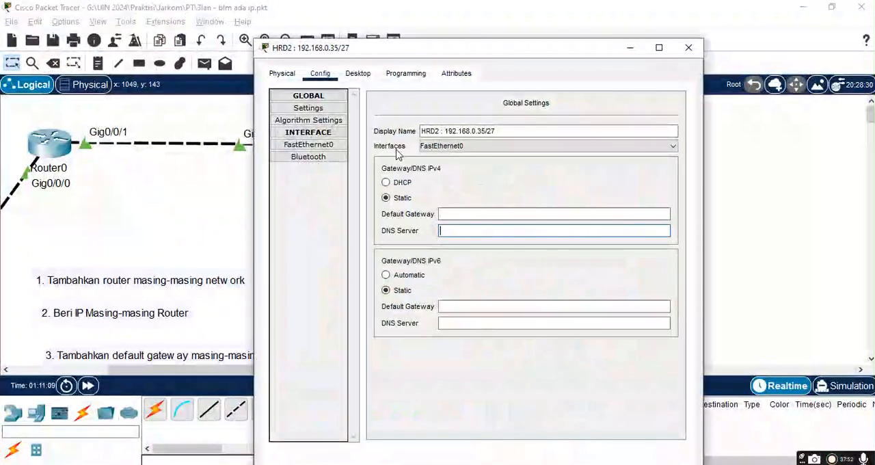
left_click(454, 213)
type("92.")
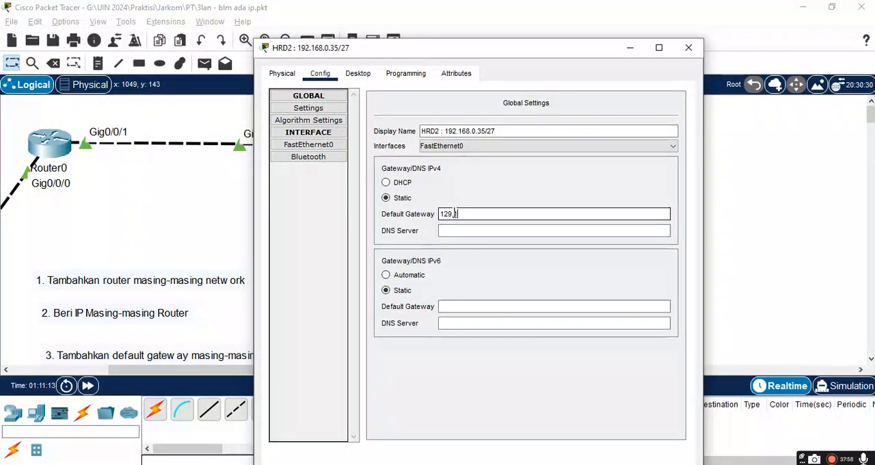
key("BackSpace")
key("BackSpace")
key("BackSpace")
type("192.168.0.33")
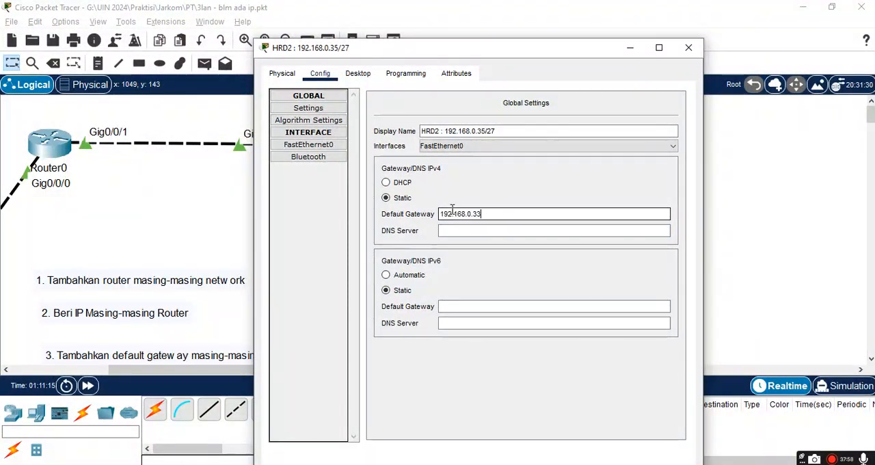
Step: Set HRD2's FastEthernet0 to IPv4 address 192.168.0.35 with subnet mask 255.255.255.224 and close its configuration window
left_click(289, 147)
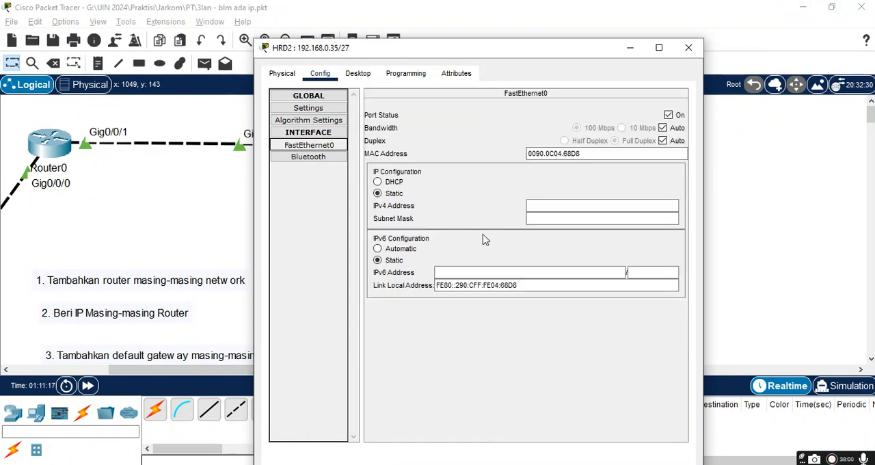
left_click(545, 207)
key("BackSpace")
key("Tab")
key("End")
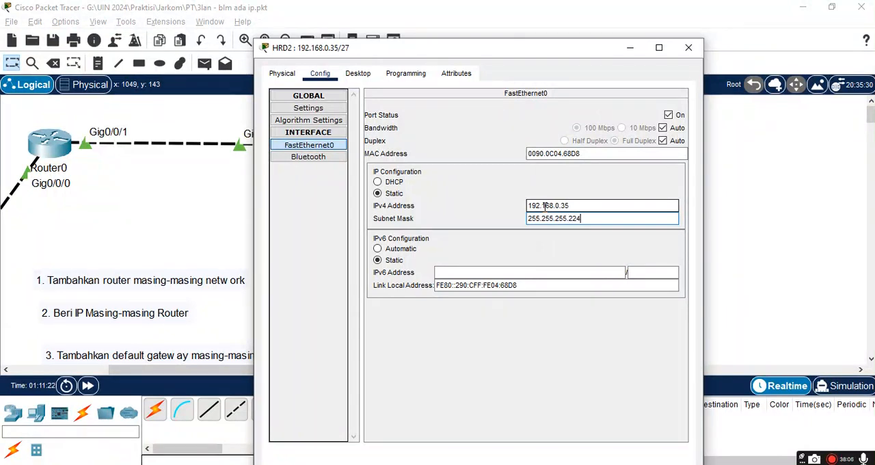
left_click(689, 48)
scroll(600, 237, "down", 5)
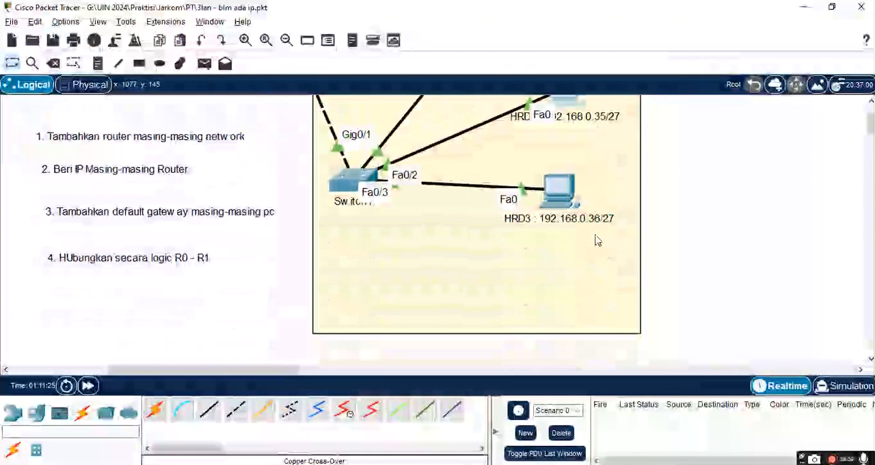
Step: Set HRD3's IPv4 default gateway to 192.168.0.33 and its FastEthernet0 IPv4 address to 192.168.0.36, and close its configuration window
left_click(556, 199)
left_click(445, 186)
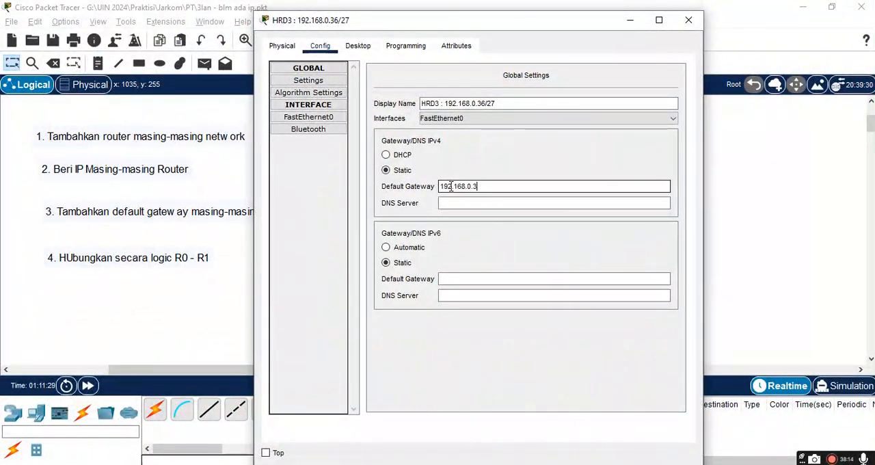
left_click(309, 117)
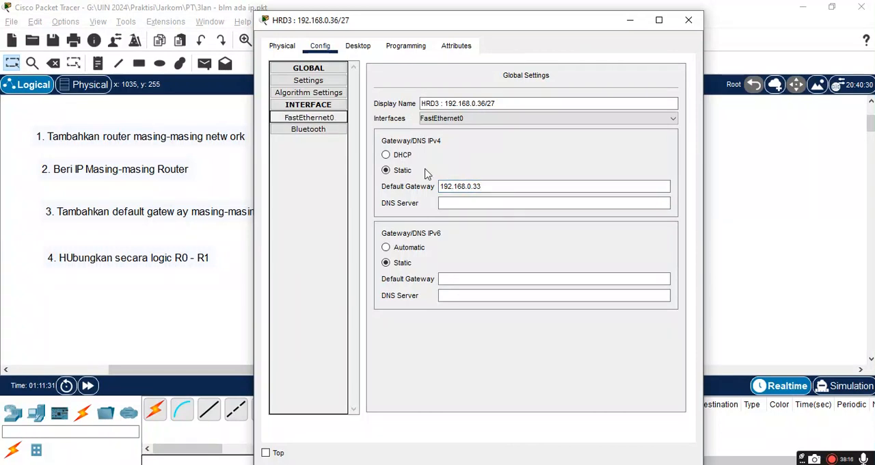
left_click(590, 180)
left_click_drag(590, 180, 436, 188)
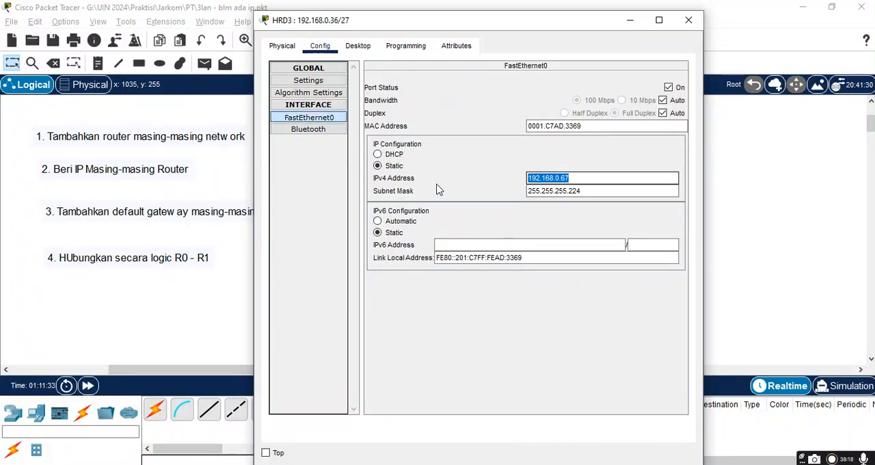
type("192.168.0.33")
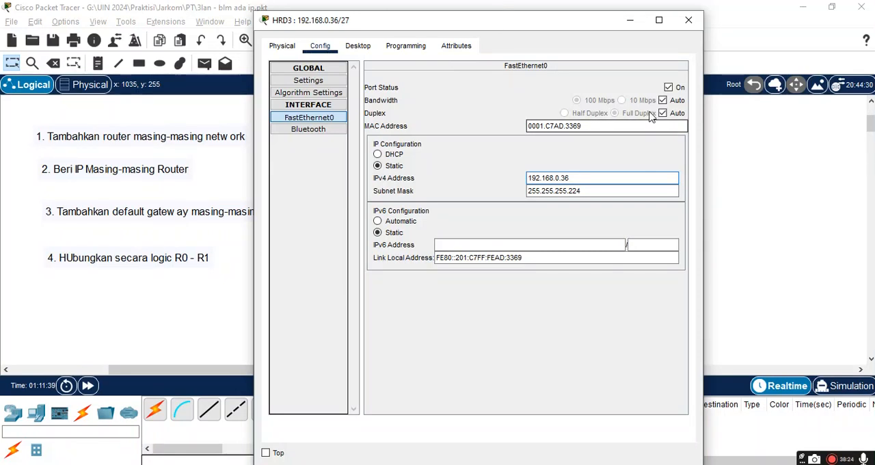
left_click(690, 26)
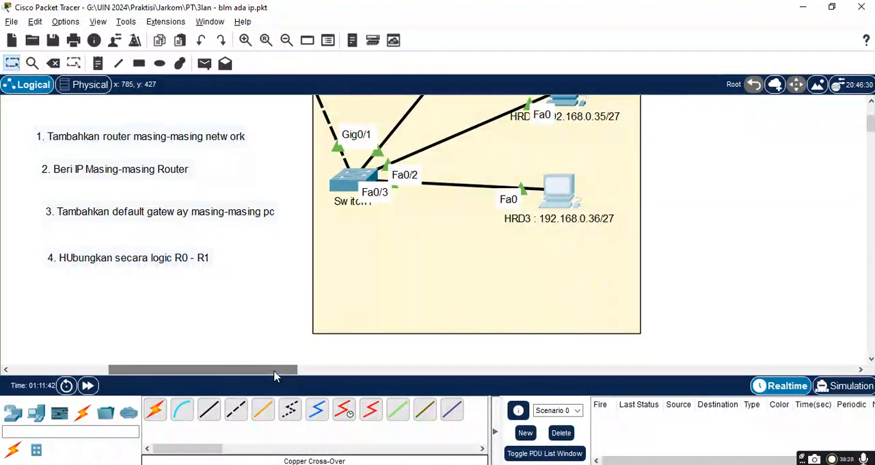
Step: Open Router1's command line to review its interface addresses, and close the window
left_click_drag(273, 374, 259, 374)
scroll(345, 237, "up", 3)
scroll(344, 233, "up", 1)
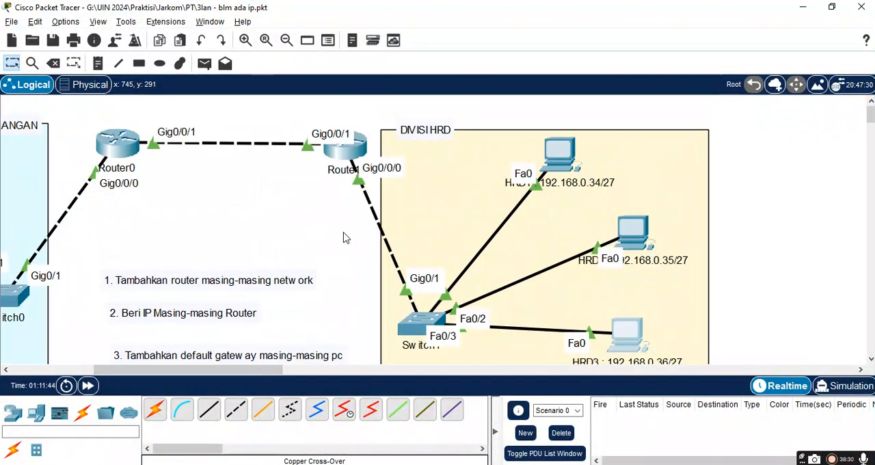
left_click(350, 157)
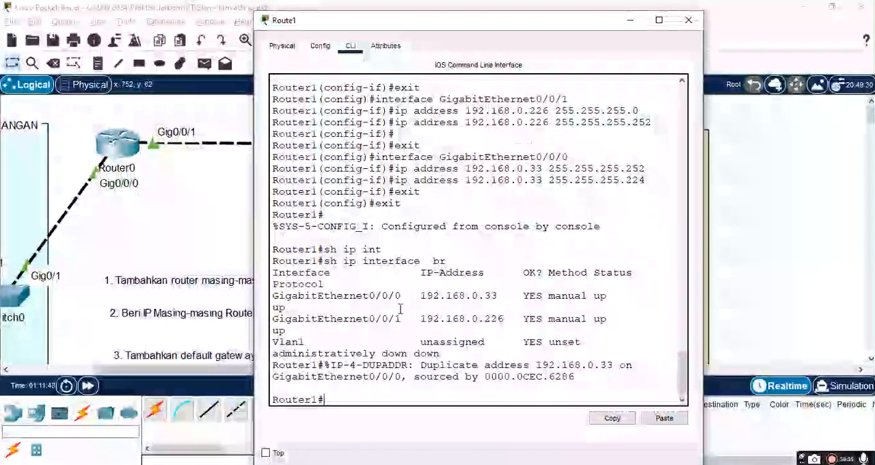
key("Return")
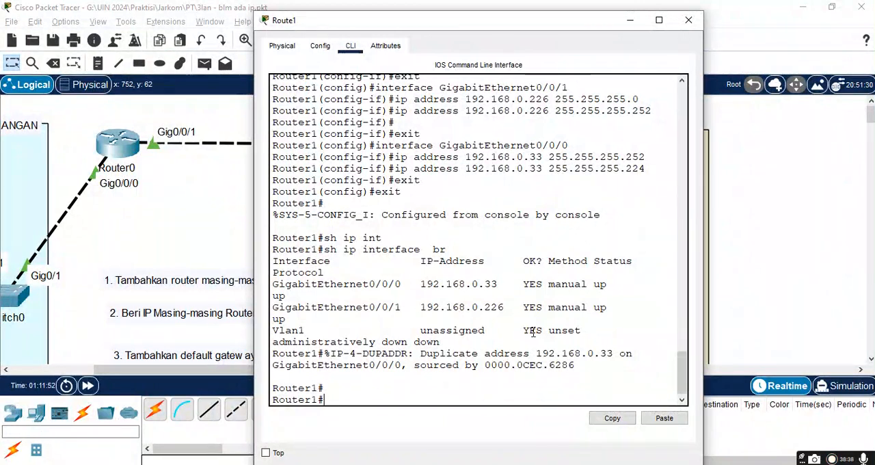
left_click(689, 20)
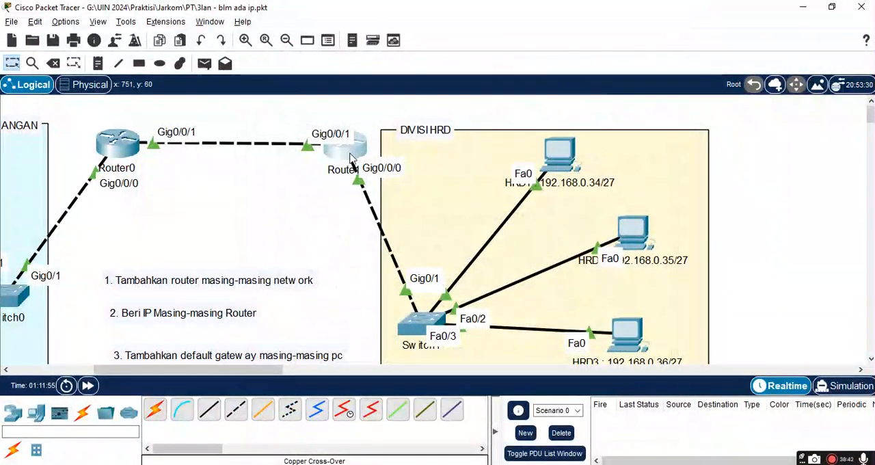
Step: Check the IP address and gateway details of the HRD PCs in the topology
mouse_move(351, 158)
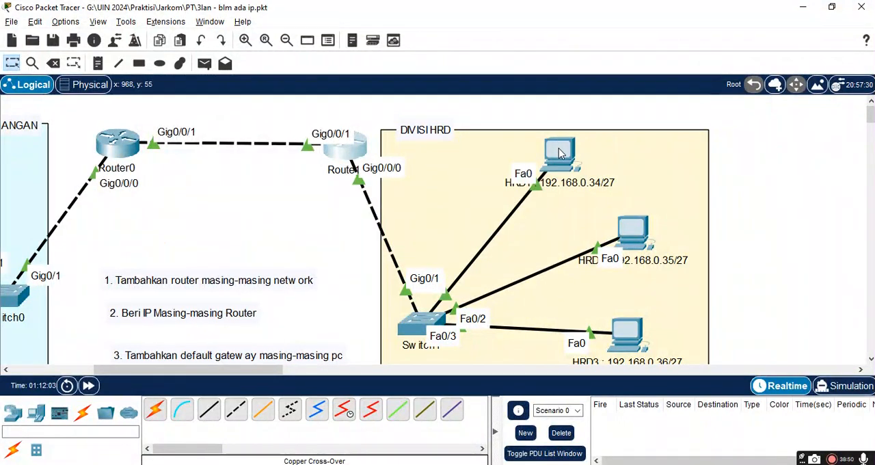
mouse_move(560, 154)
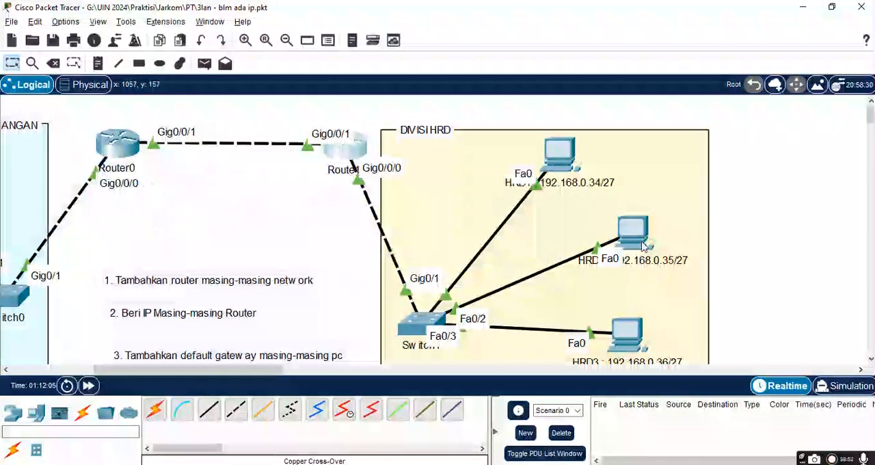
mouse_move(642, 244)
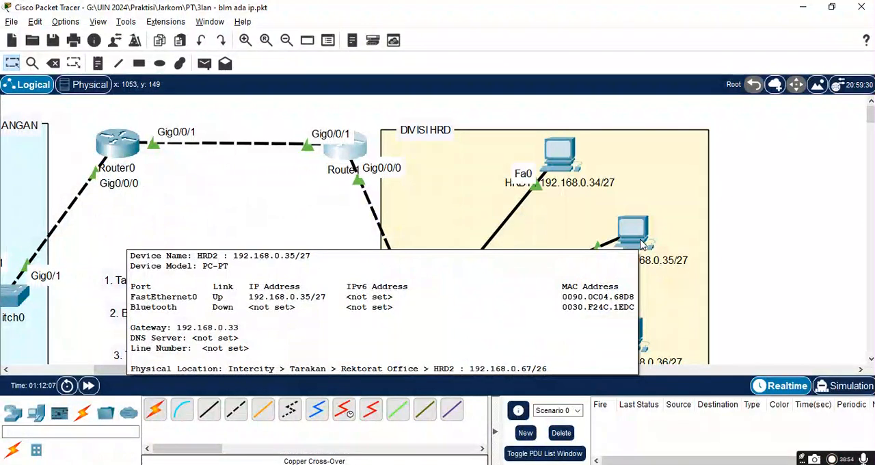
scroll(641, 244, "down", 3)
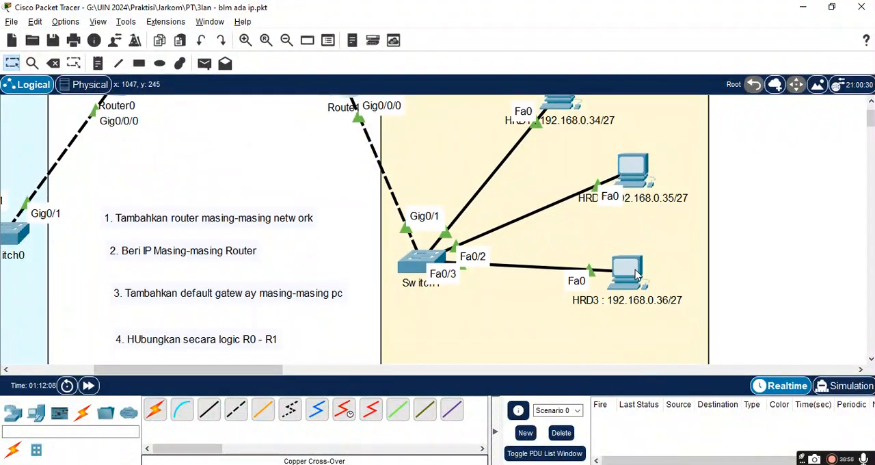
scroll(564, 213, "up", 3)
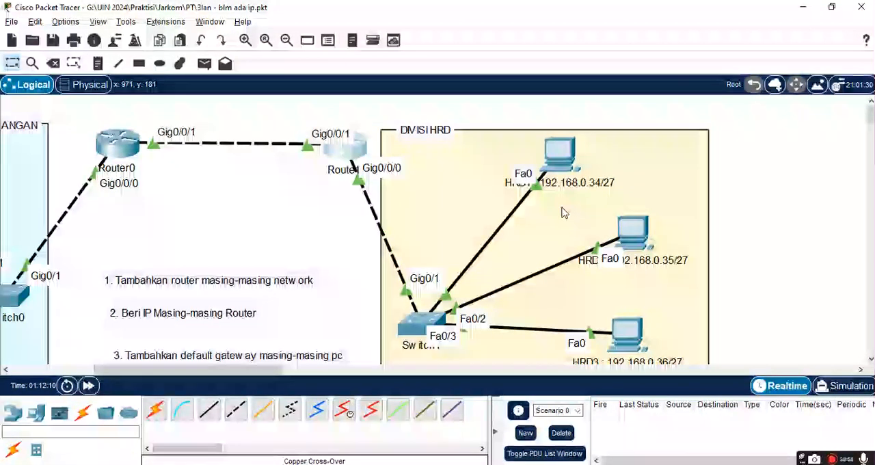
Step: Ping the HRD gateway address 192.168.0.33 from Router1's command line
left_click(345, 152)
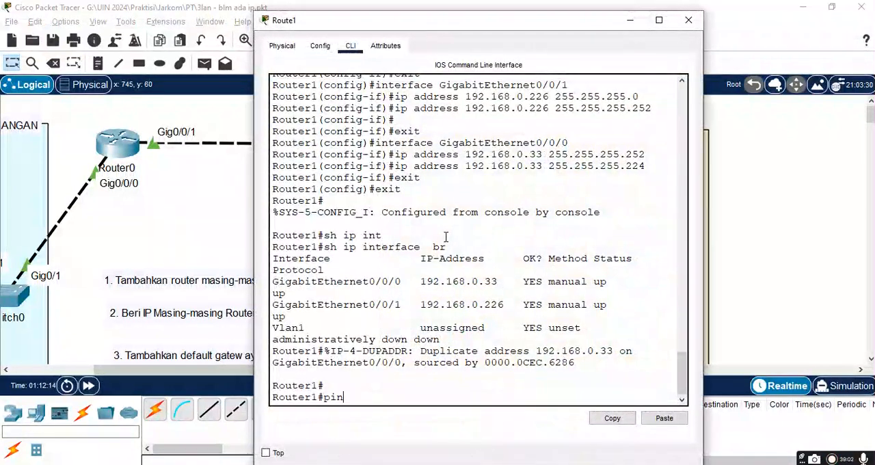
type("ping 192.168.0.")
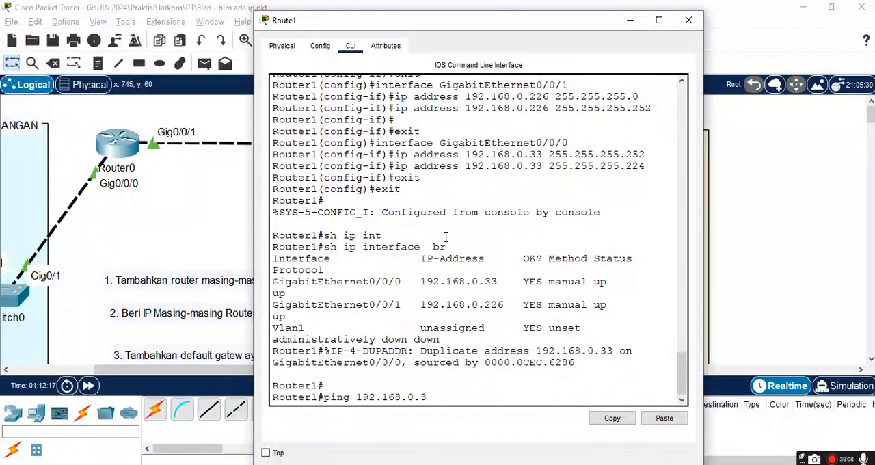
type("33")
key("Return")
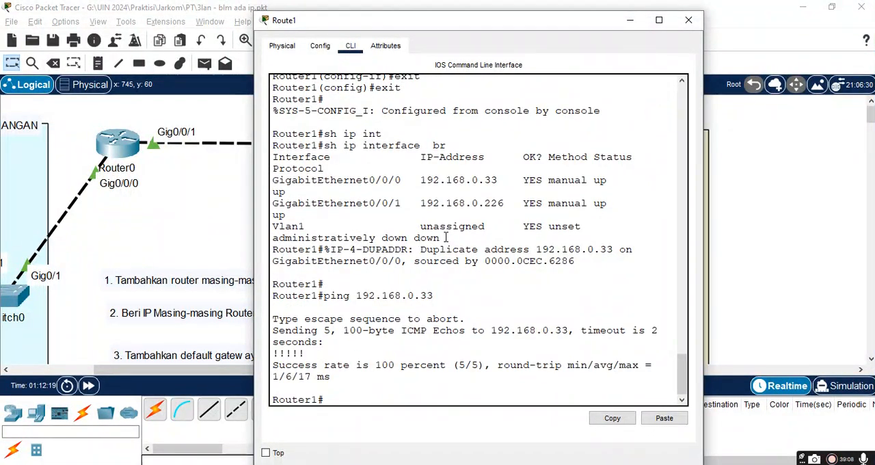
Step: Ping the three HRD PCs at 192.168.0.34, 192.168.0.35 and 192.168.0.36 from Router1
key("Up")
key("BackSpace")
type("4")
key("Return")
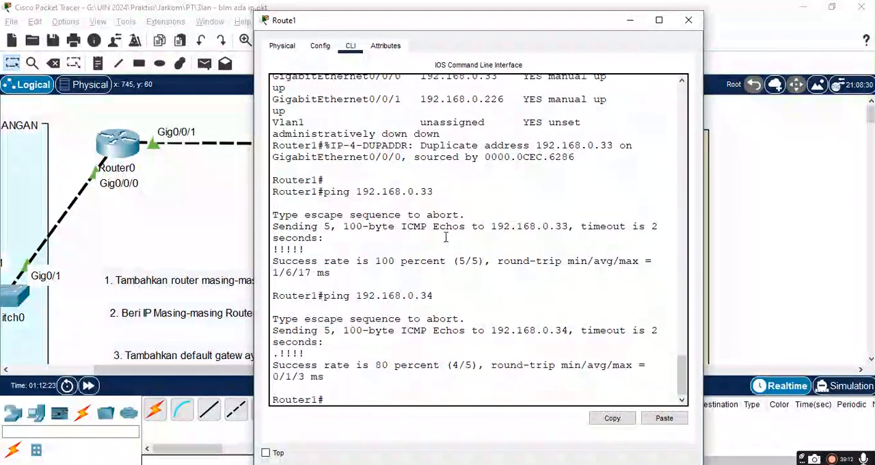
key("Up")
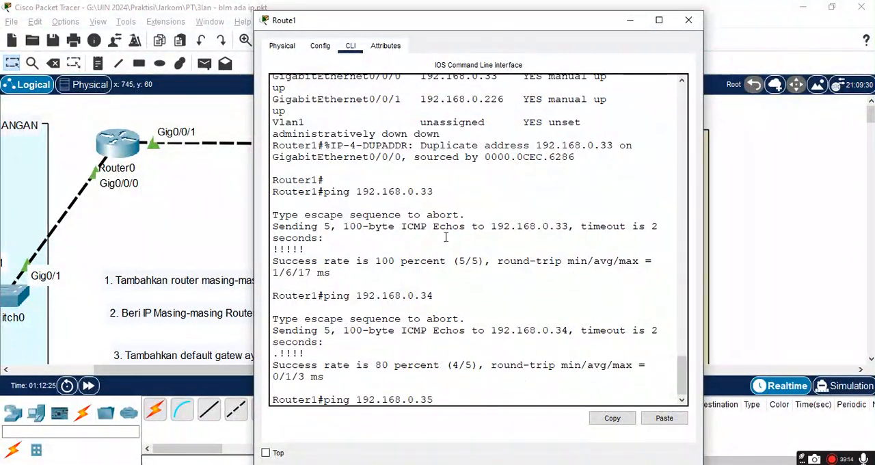
key("Return")
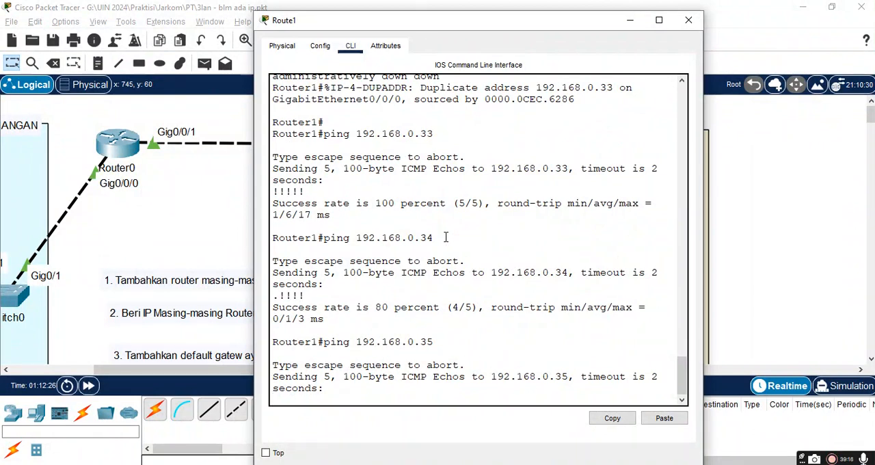
key("Up")
key("BackSpace")
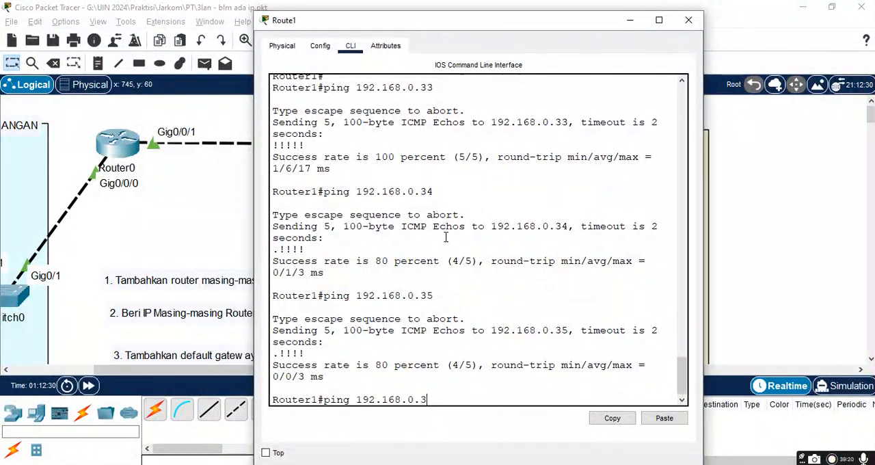
key("Return")
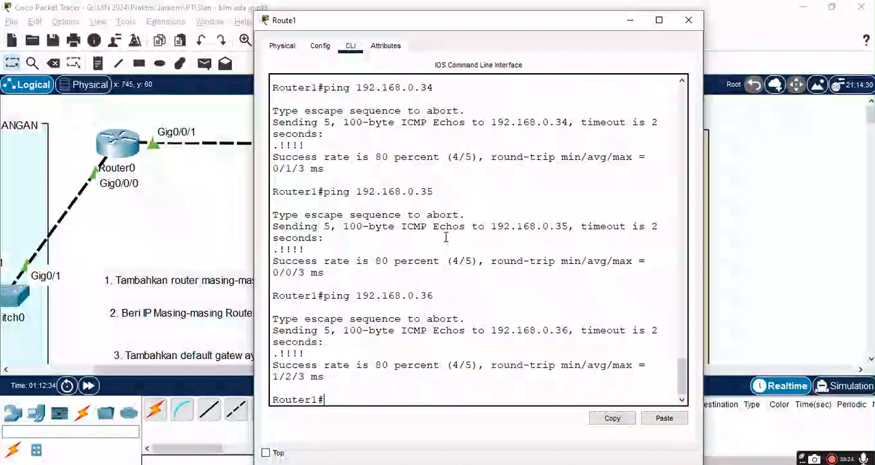
Step: Ping 192.168.0.1 on Router0's LAN side from Router1
key("Up")
key("BackSpace")
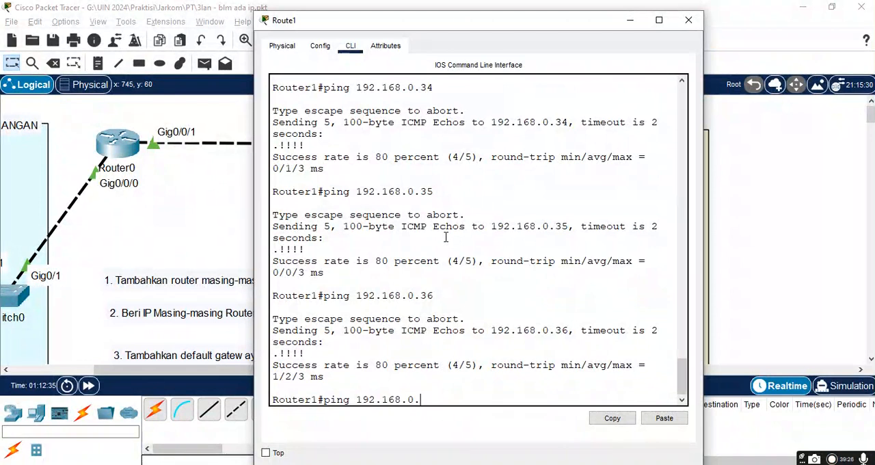
key("Return")
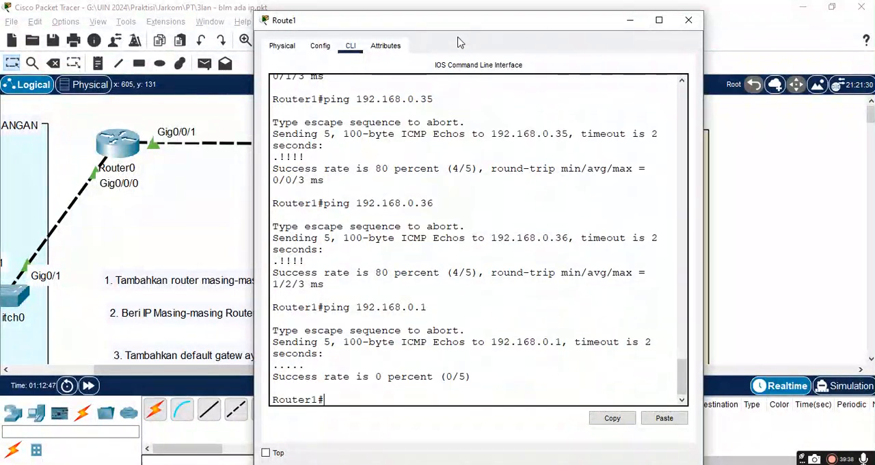
Step: Move Router1's window clear of the router link and list its interfaces with sh ip int br
left_click_drag(450, 24, 623, 24)
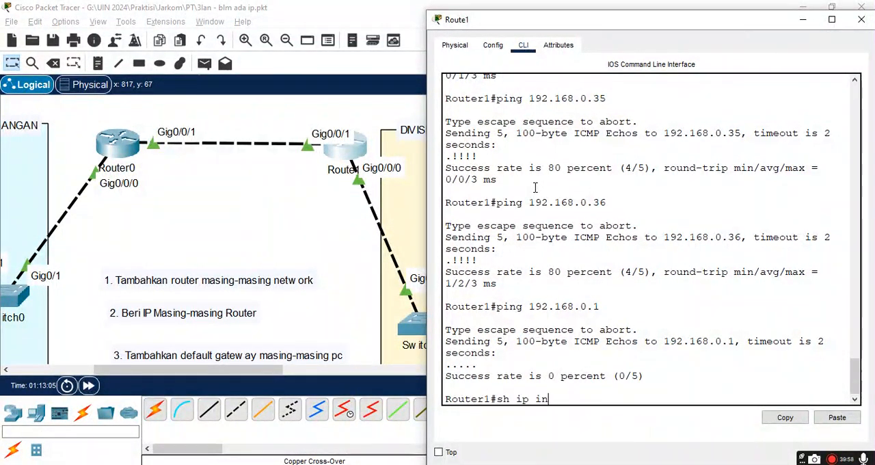
type("br")
key("Return")
Step: Ping Router0's link address 192.168.0.225 from Router1 and close Router1's window
type("ping")
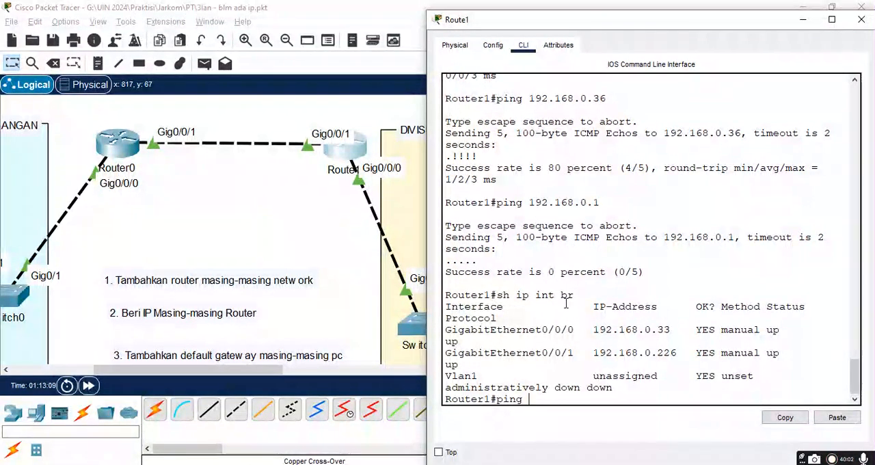
left_click_drag(499, 357, 640, 362)
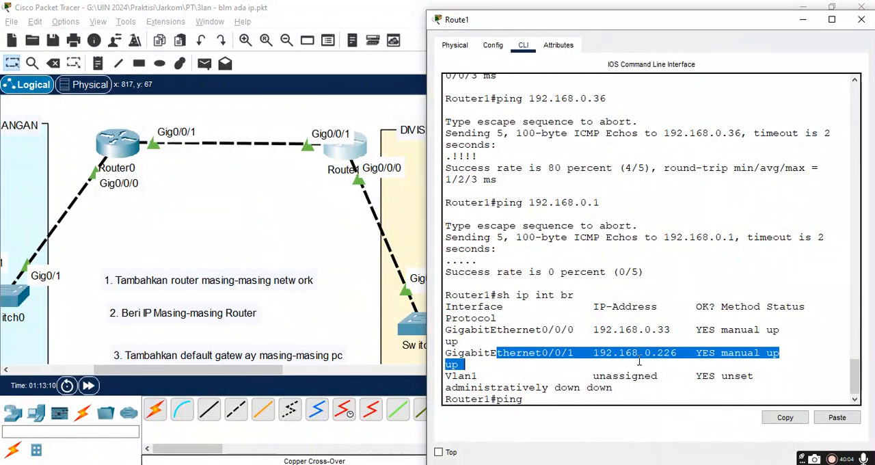
double_click(629, 352)
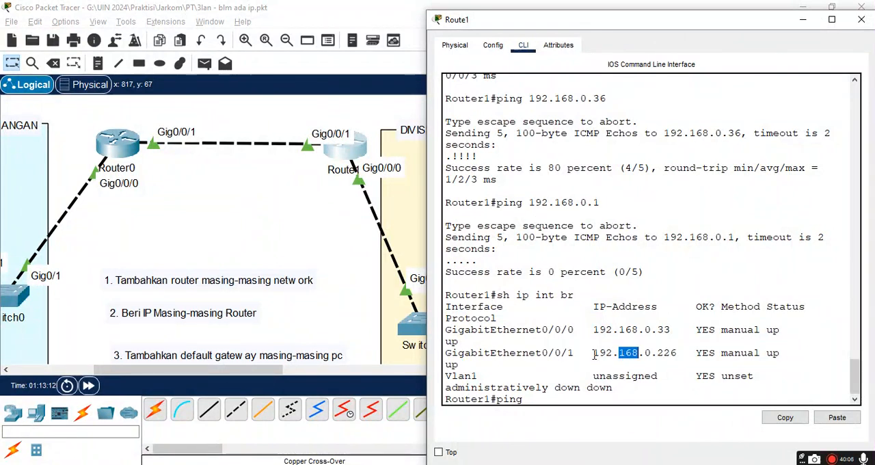
left_click_drag(594, 353, 646, 353)
left_click(526, 378)
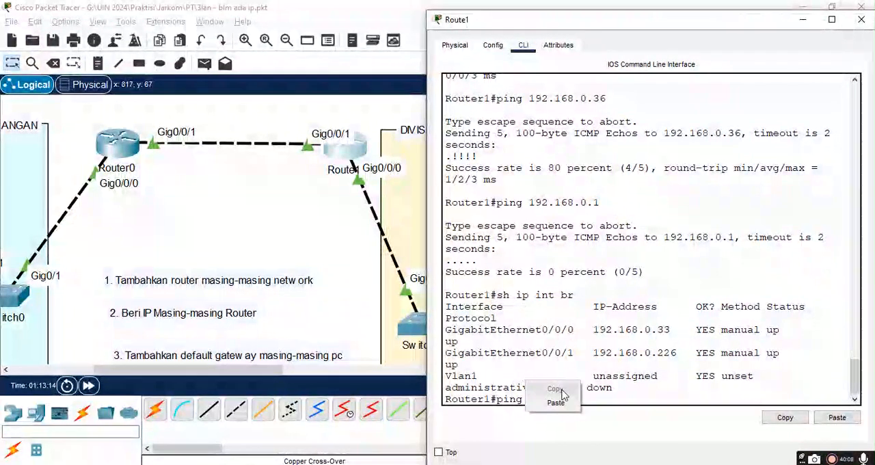
left_click(561, 402)
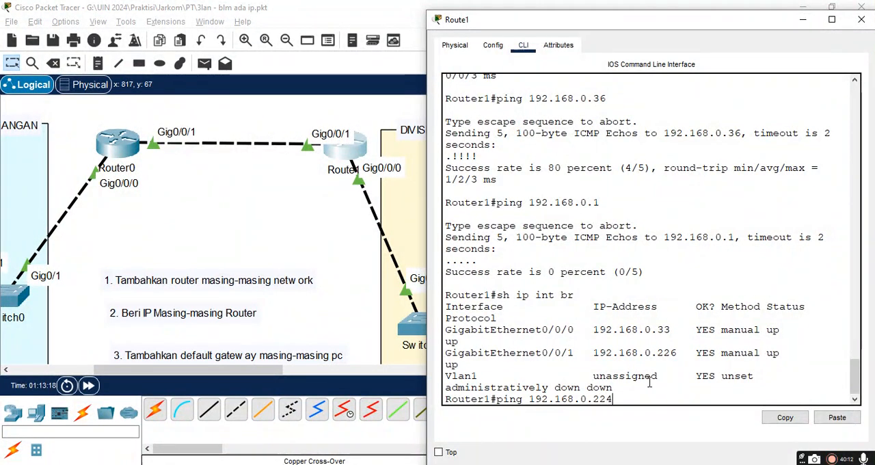
key("BackSpace")
type("5")
key("Return")
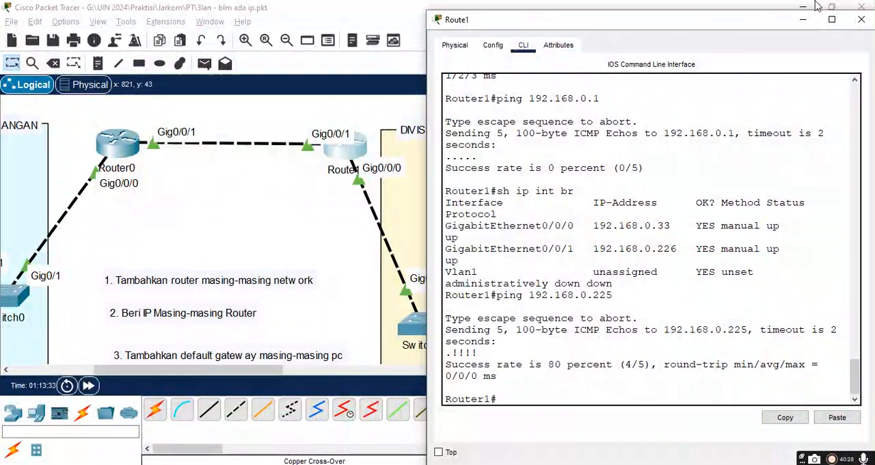
left_click(861, 19)
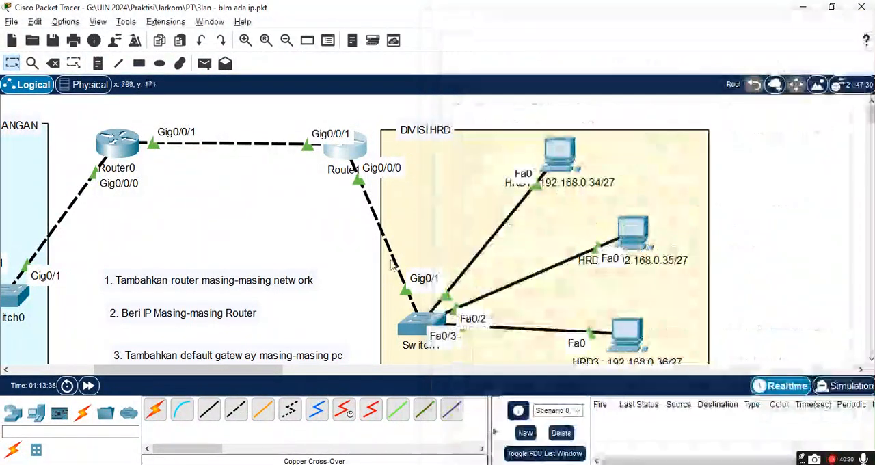
Step: Add the note "5. Konfigurasi Routing" to the canvas below task 4
scroll(305, 297, "down", 3)
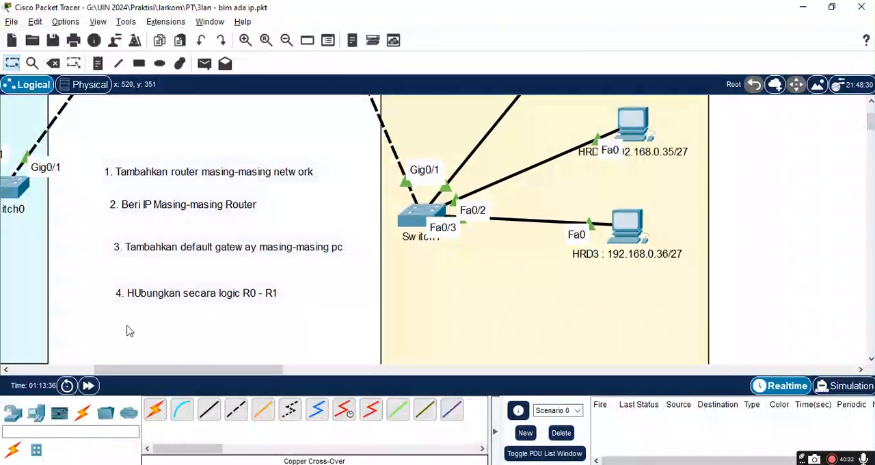
left_click(99, 64)
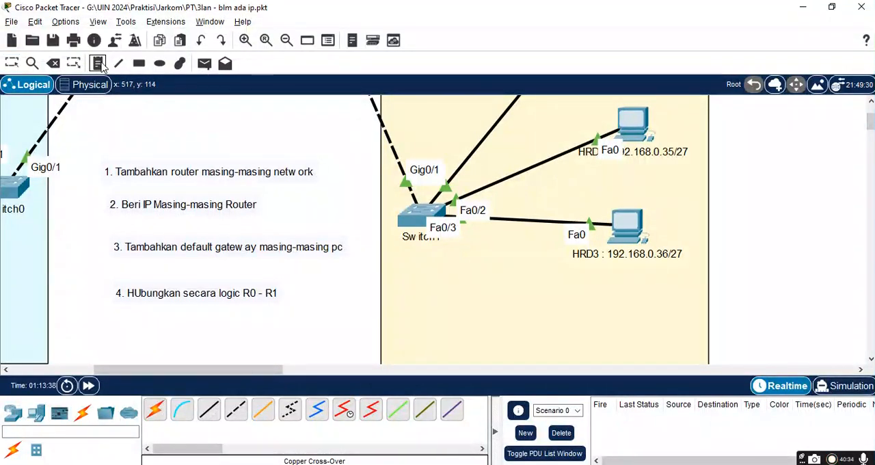
left_click(116, 324)
type("5. Tam")
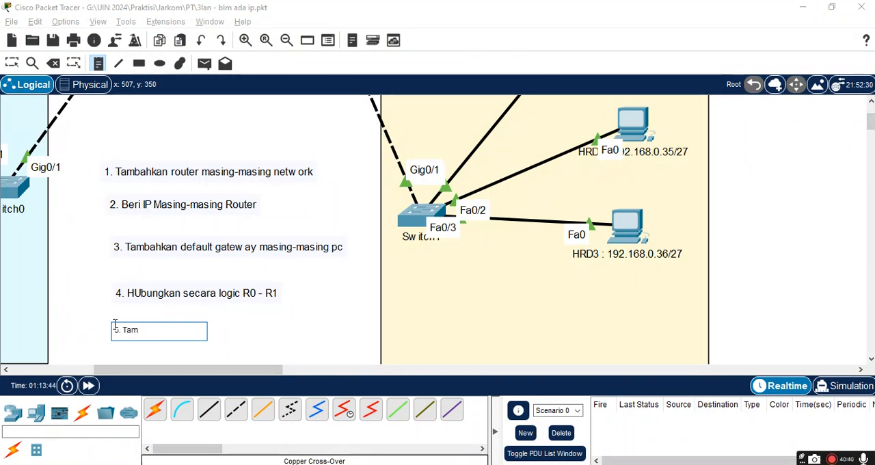
type("bKonfi")
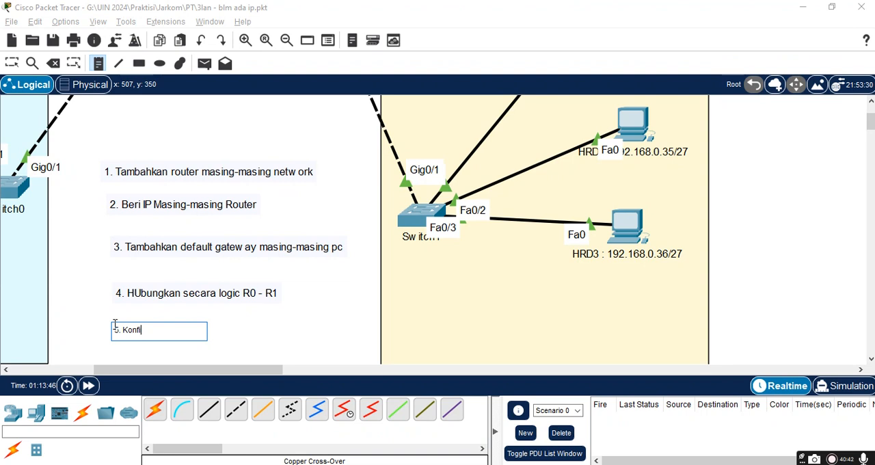
type("gurasi")
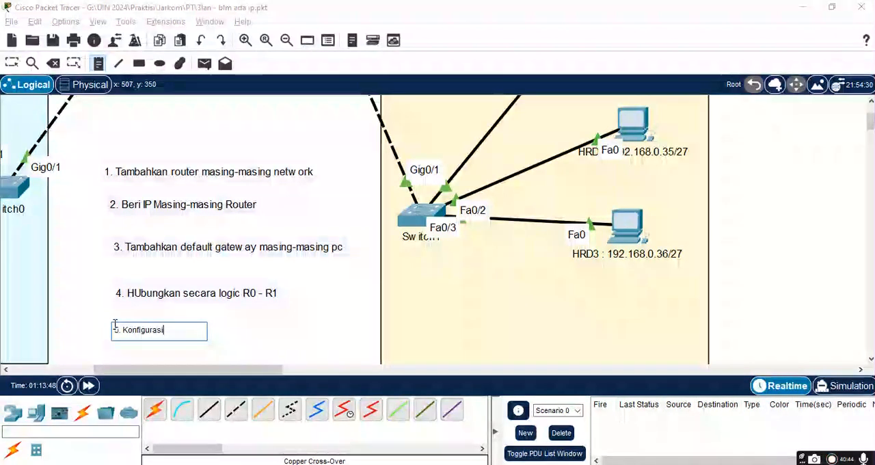
type(" Routing")
left_click(299, 343)
left_click(251, 300)
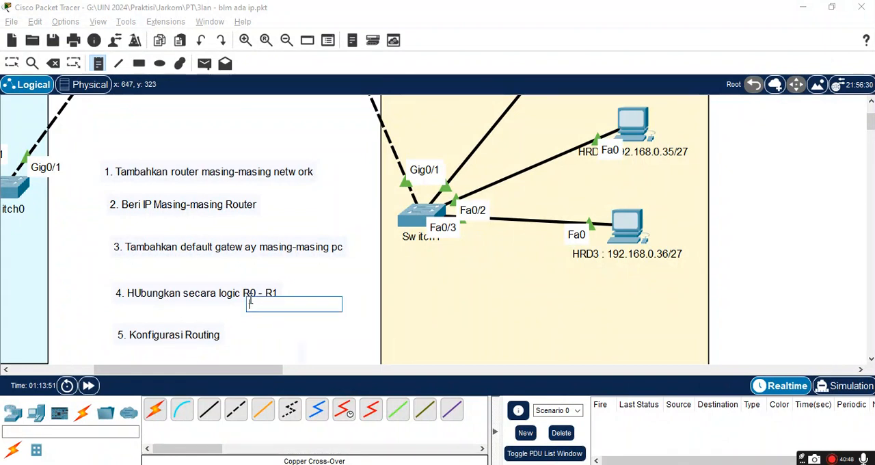
left_click(222, 265)
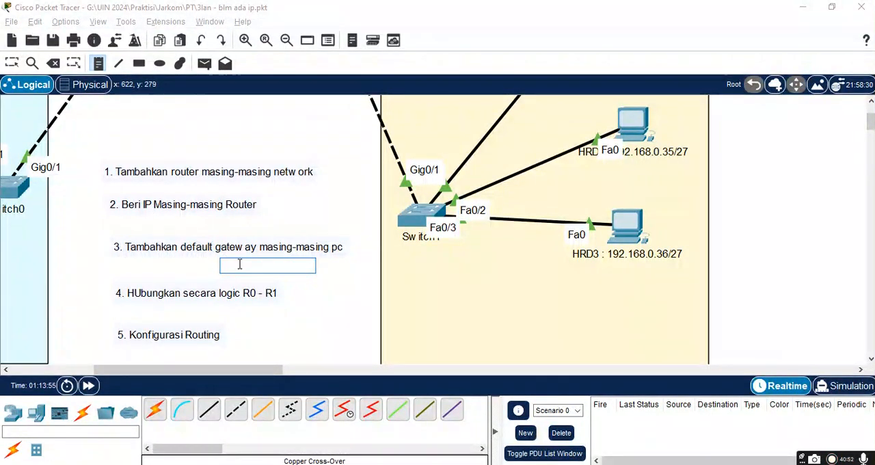
Step: Return to the two routers, leave note placement and open Router0's command line
left_click_drag(132, 371, 96, 371)
scroll(221, 226, "up", 3)
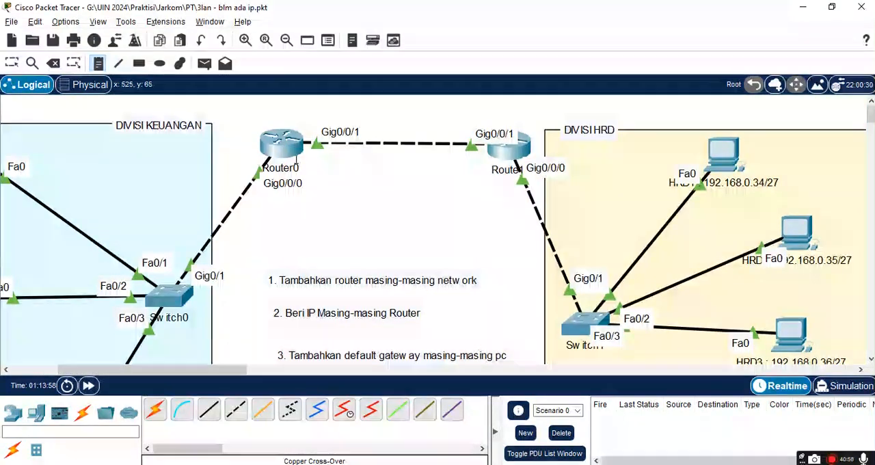
left_click(278, 143)
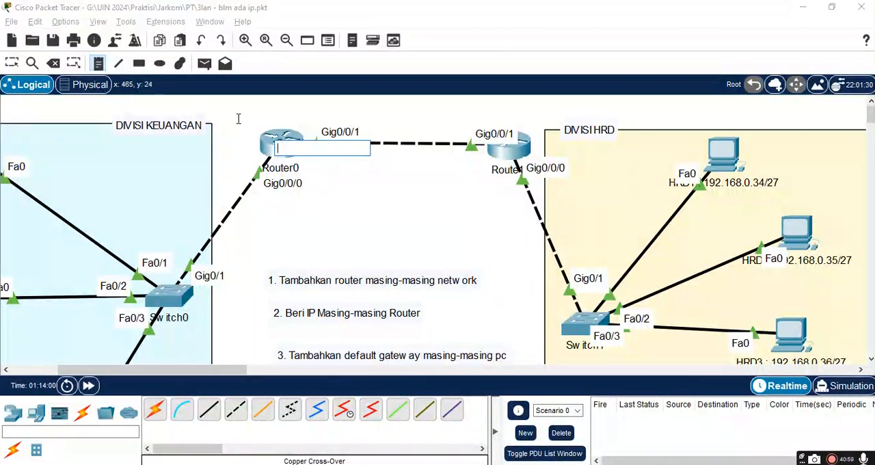
key("Escape")
left_click(286, 157)
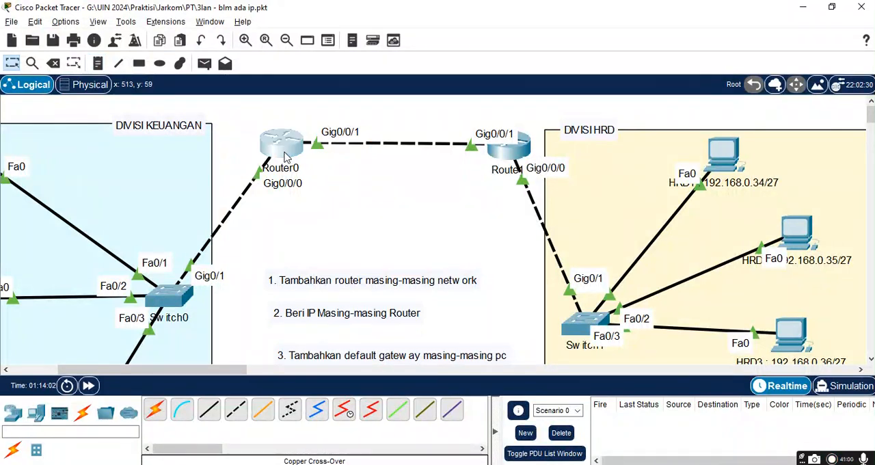
left_click_drag(427, 335, 405, 400)
left_click(405, 400)
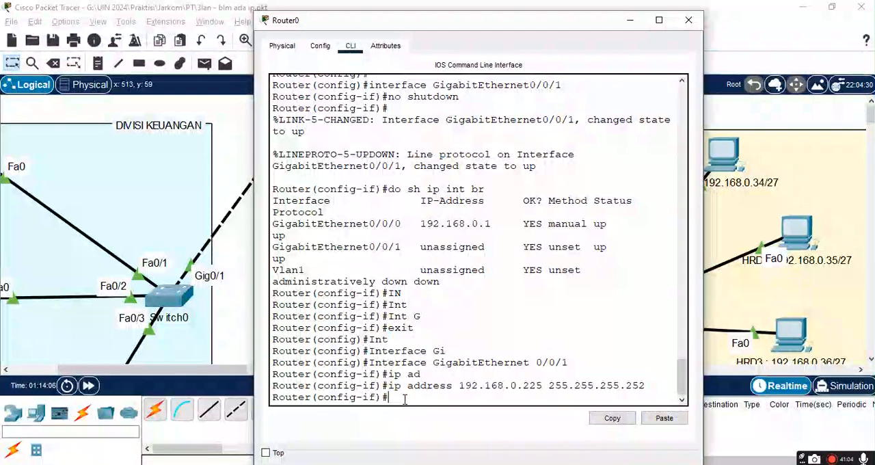
Step: List Router0's routing table with do show ip rou and widen its window so each route fits on one line
type("do show ip ro")
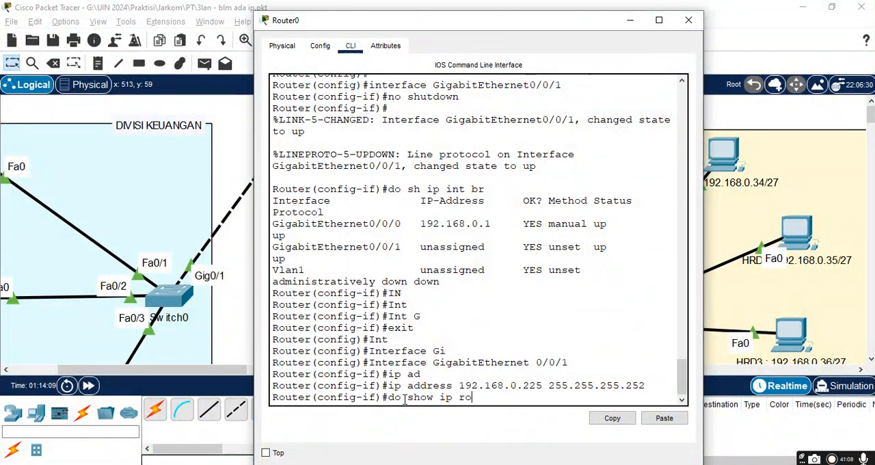
key("Tab")
type("u")
key("Return")
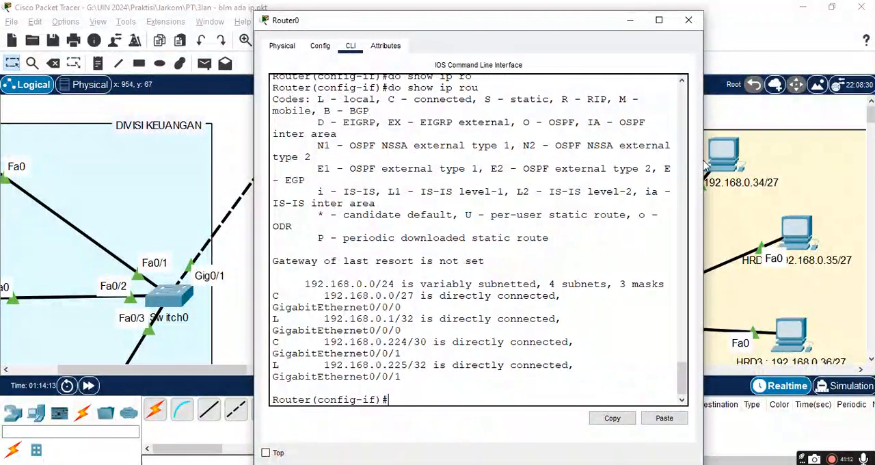
left_click_drag(701, 162, 820, 178)
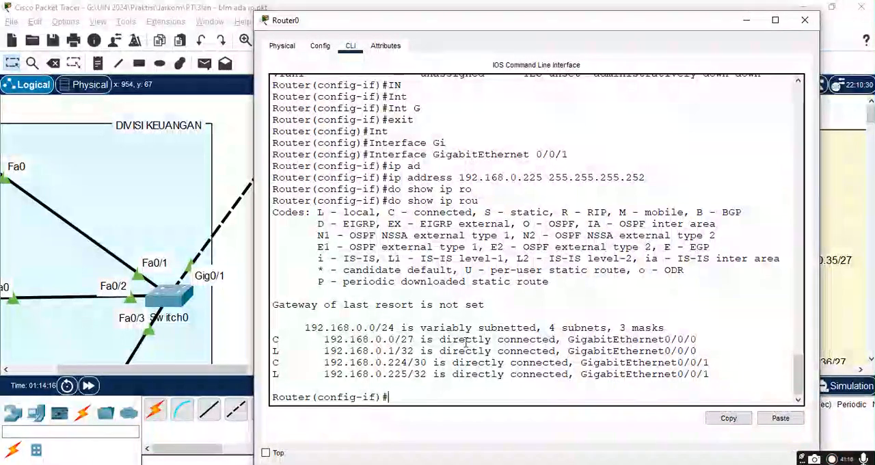
Step: Examine the connected and local routes in Router0's table, their networks and interfaces, and the matching route code legend
left_click_drag(355, 339, 673, 383)
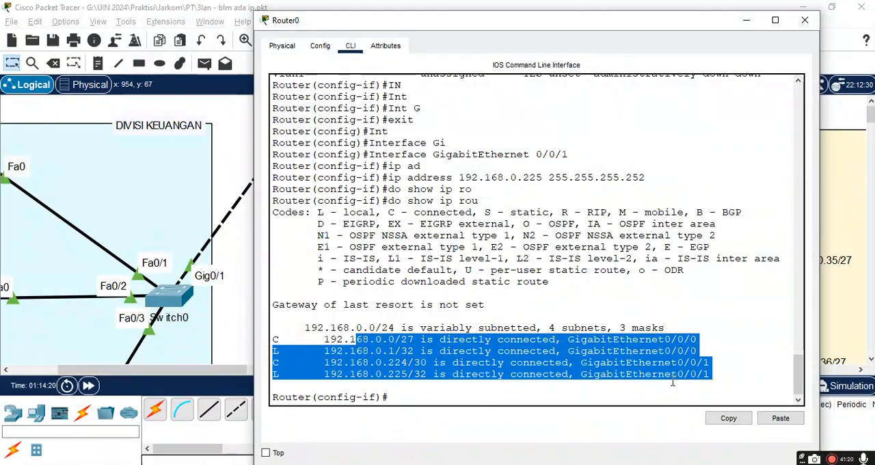
left_click(551, 340)
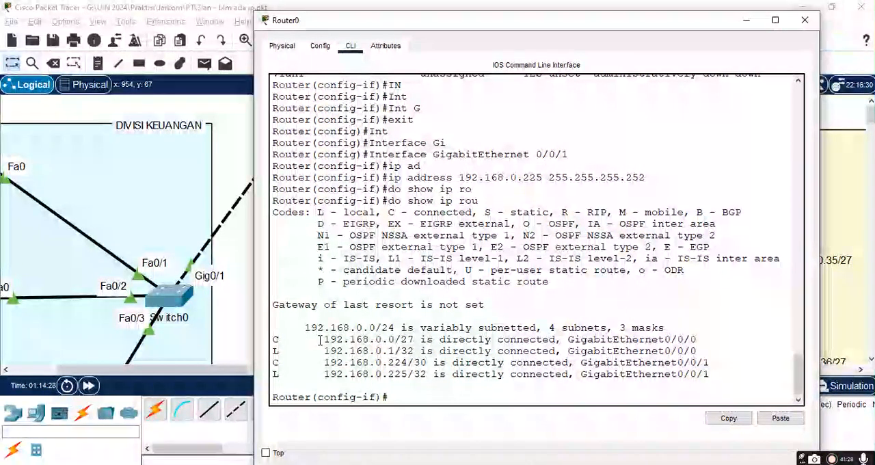
left_click_drag(324, 340, 408, 362)
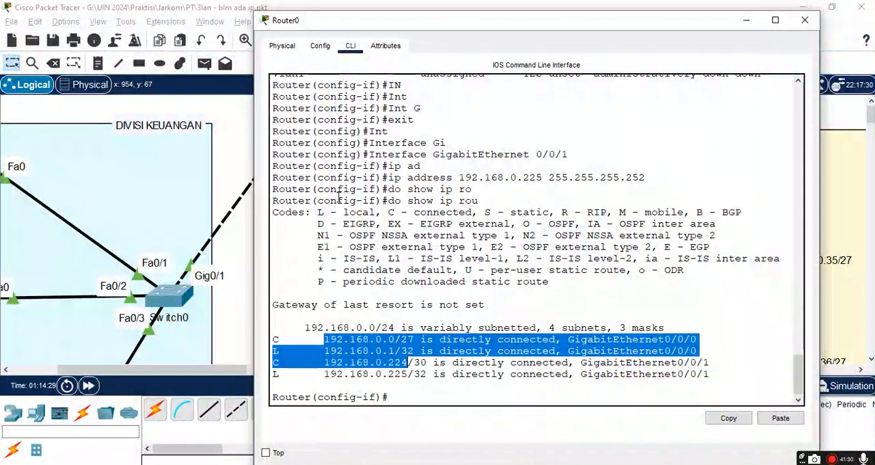
double_click(355, 212)
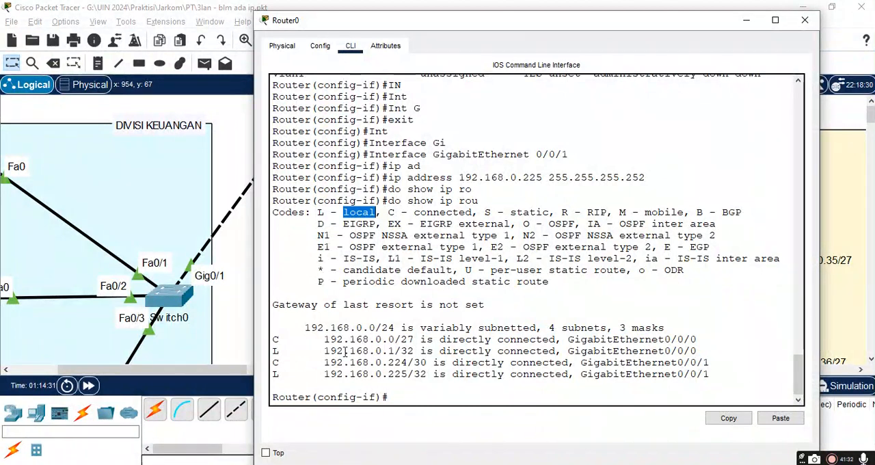
left_click_drag(324, 351, 415, 350)
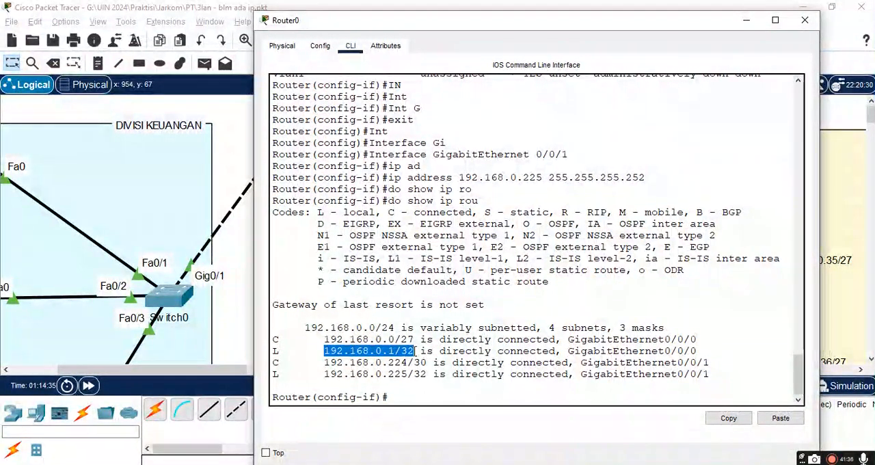
double_click(628, 351)
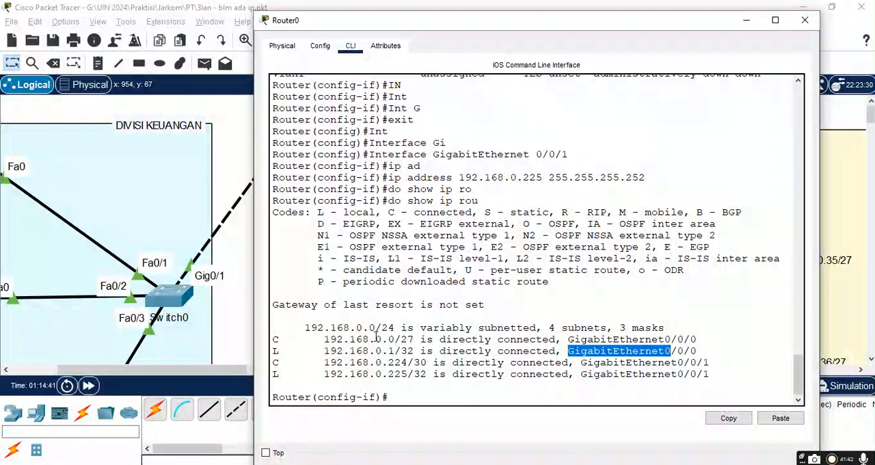
left_click_drag(377, 341, 435, 342)
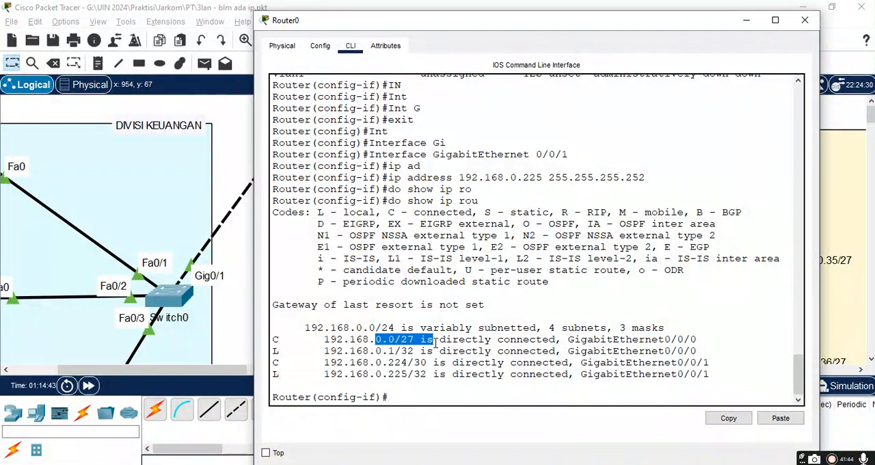
left_click_drag(679, 340, 639, 340)
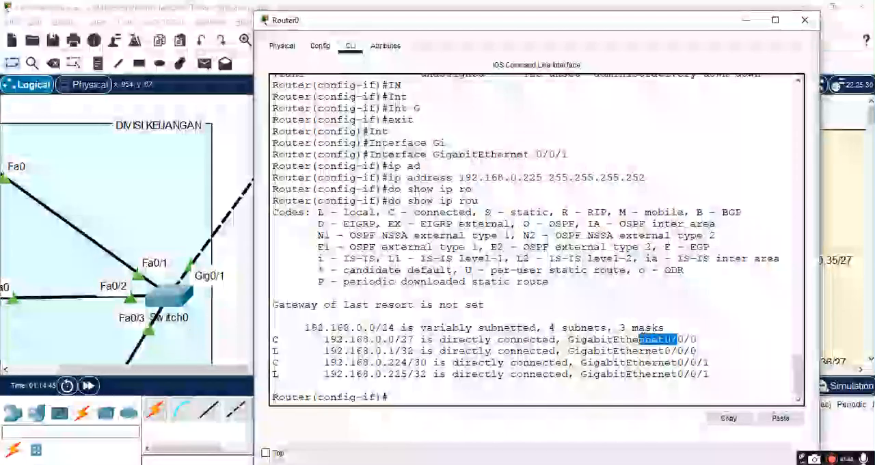
left_click_drag(354, 339, 384, 339)
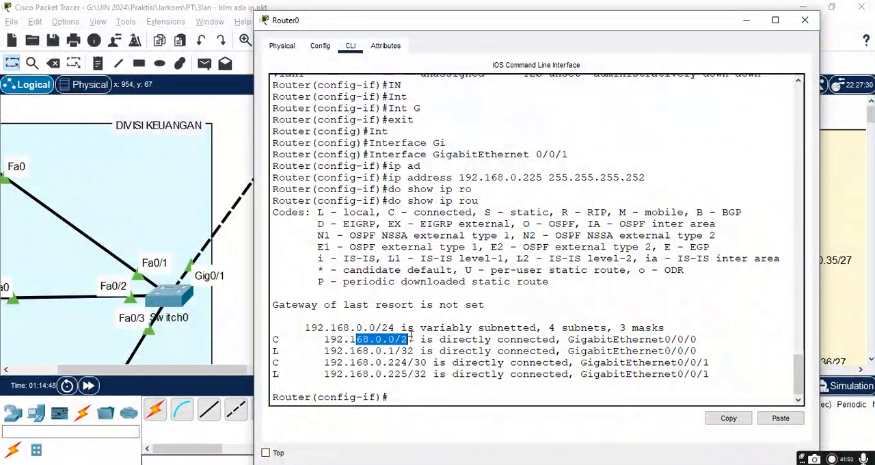
left_click_drag(381, 350, 399, 353)
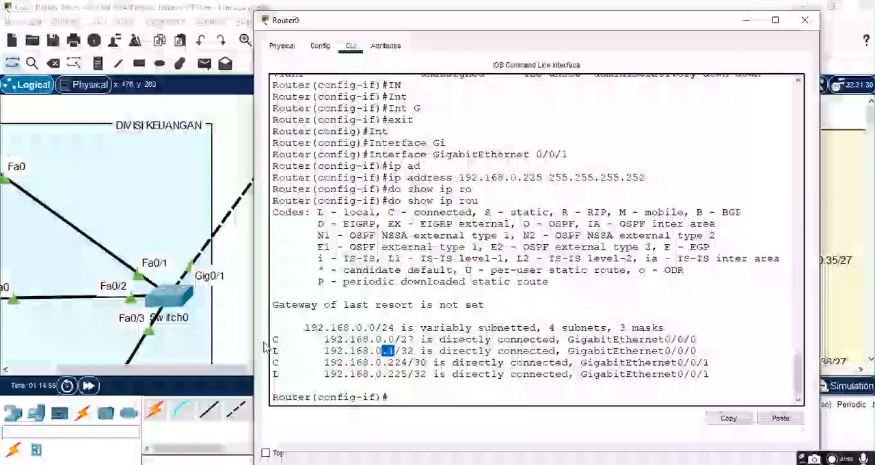
left_click_drag(272, 339, 691, 380)
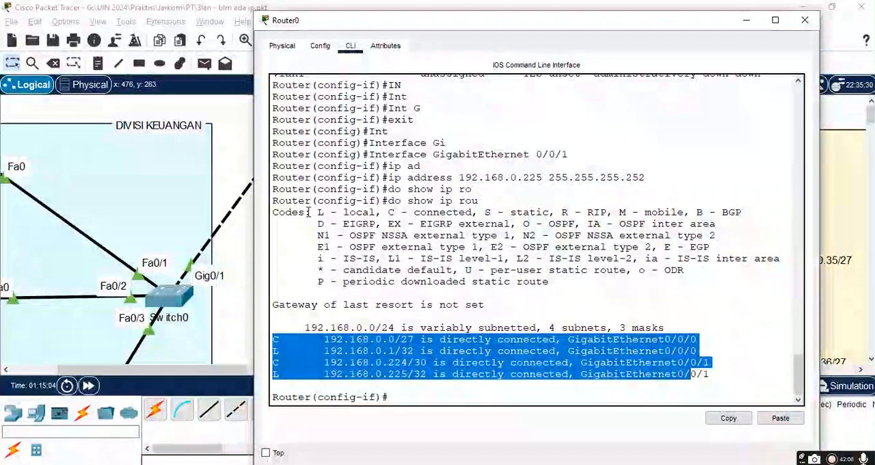
left_click_drag(309, 212, 578, 270)
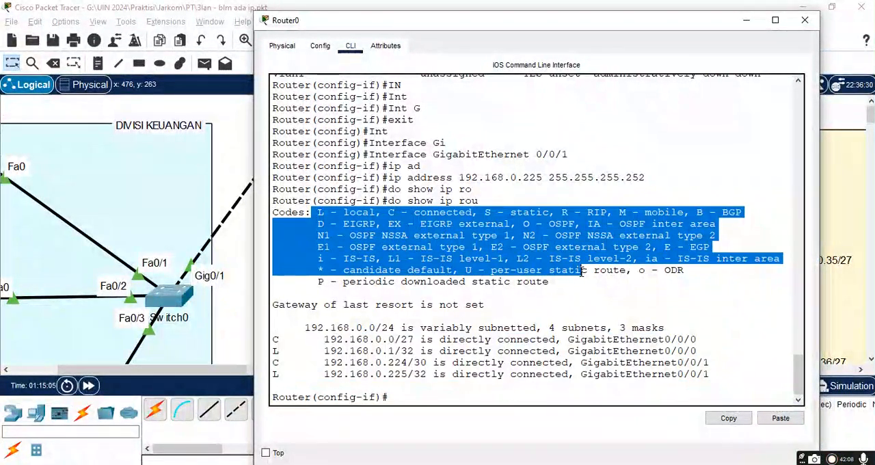
left_click(274, 350)
double_click(276, 351)
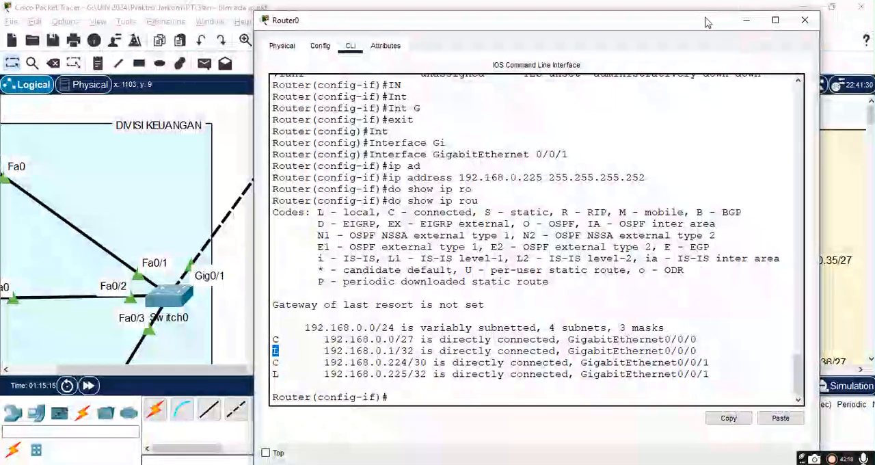
Step: Exit interface configuration mode on Router0 and begin an ip route command in global configuration mode
mouse_move(707, 22)
left_mouse_down()
mouse_move(692, 245)
mouse_move(690, 112)
mouse_move(705, 24)
left_mouse_up()
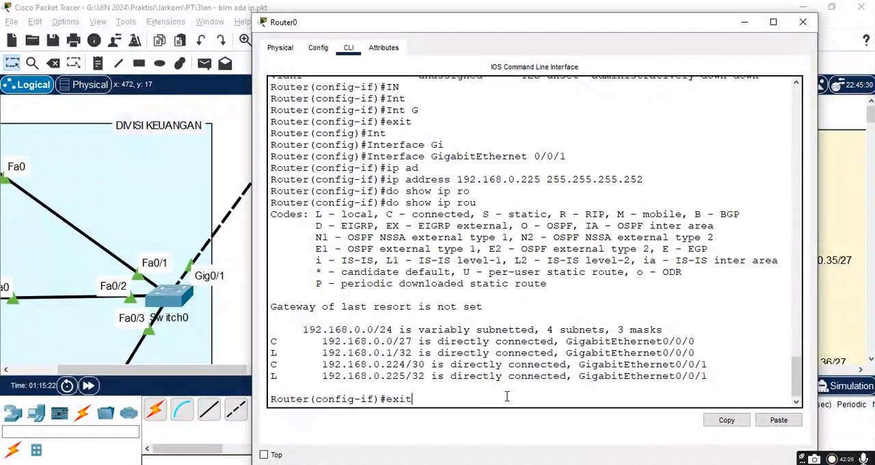
key("Return")
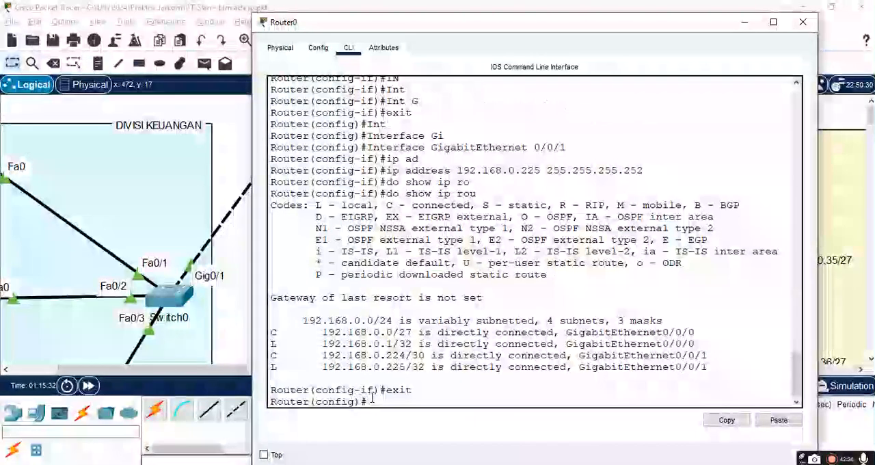
type("ip ro")
key("Tab")
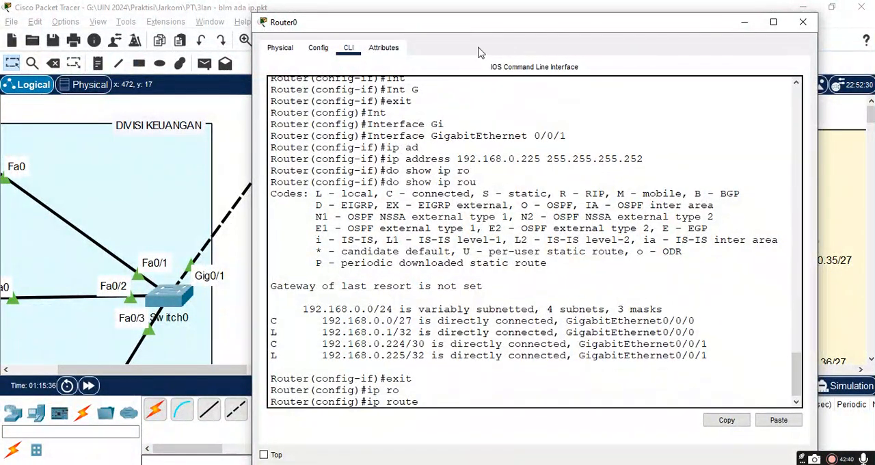
Step: Move Router0's window clear of the router topology and add the destination network 192.168.0.32 to the ip route command
left_click_drag(443, 27, 614, 210)
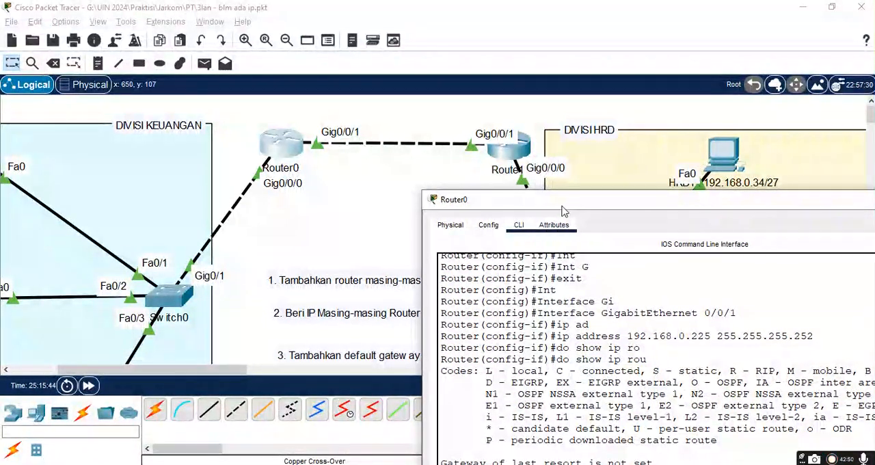
left_click_drag(562, 209, 532, 58)
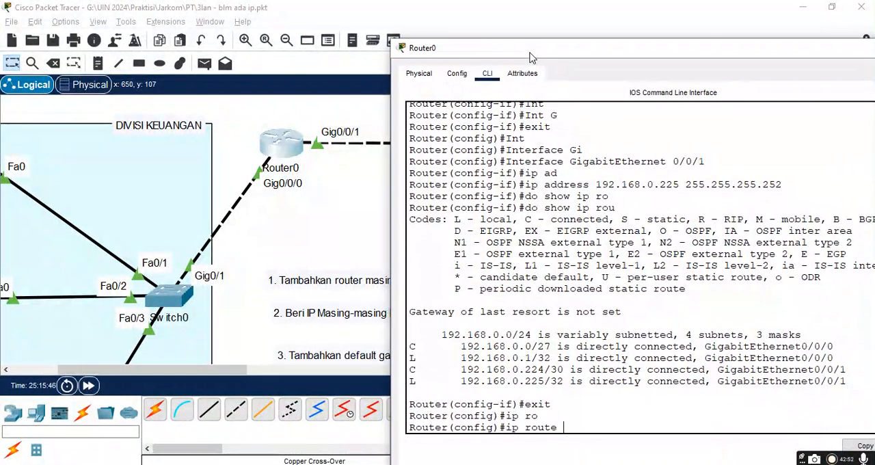
left_click_drag(462, 346, 551, 346)
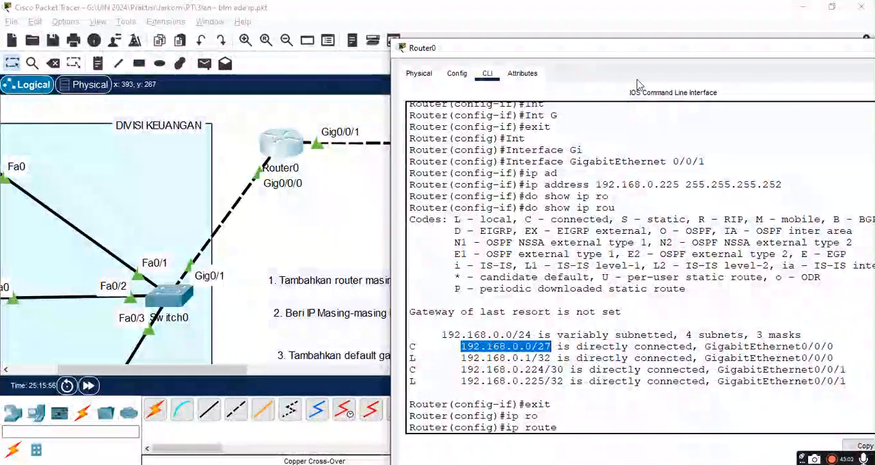
right_click(623, 329)
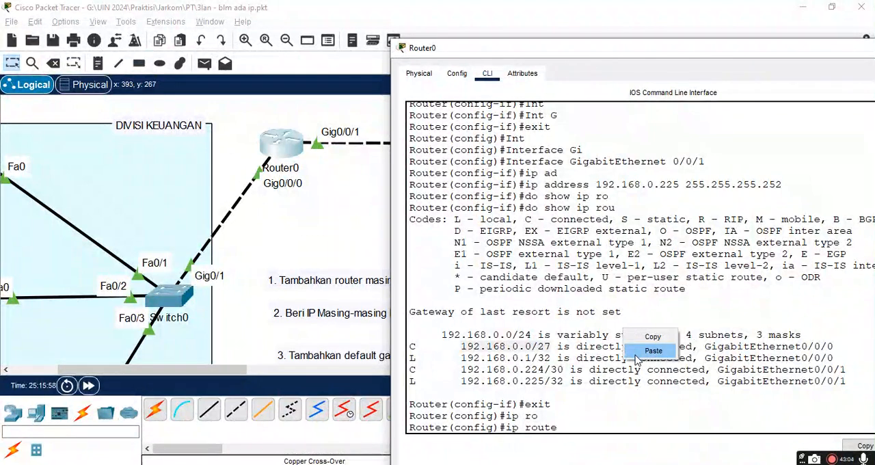
left_click(636, 349)
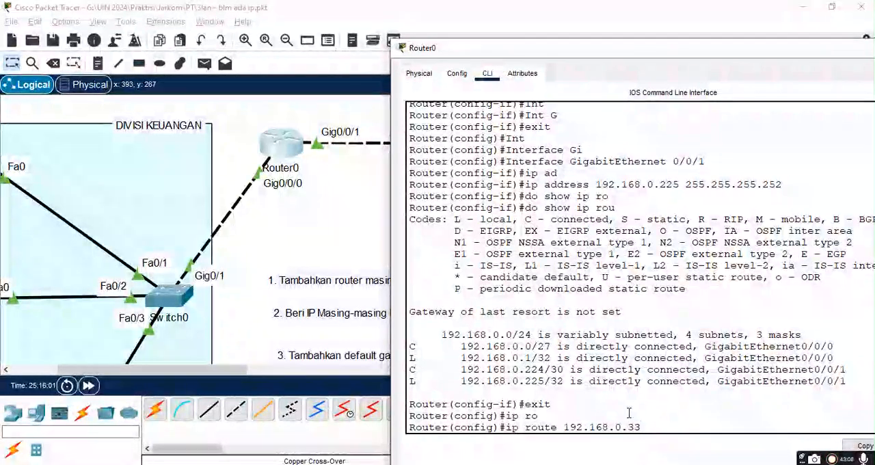
key("BackSpace")
type("2")
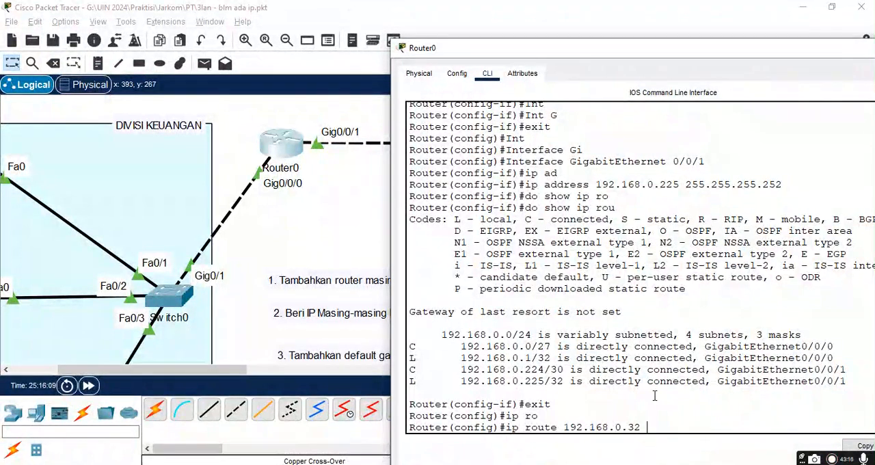
Step: Add the subnet mask 255.255.255.224 after the destination network in Router0's ip route command
type("255.255.255")
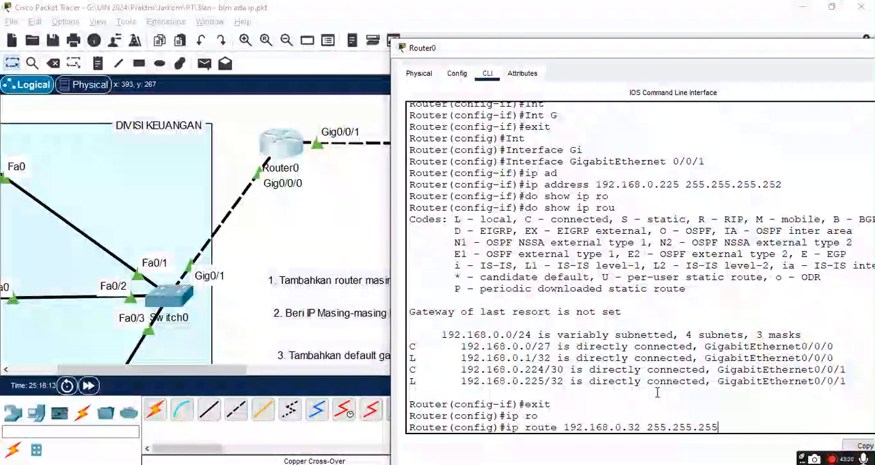
key("BackSpace")
key("BackSpace")
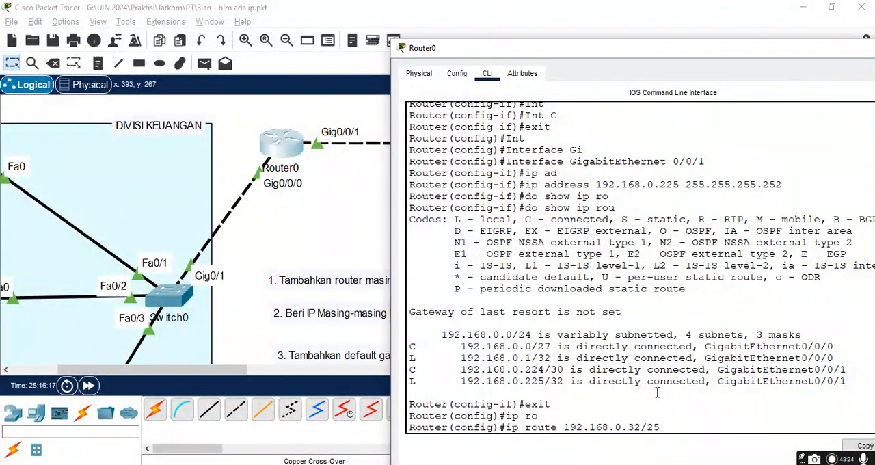
key("BackSpace")
key("BackSpace")
type(".255.255.")
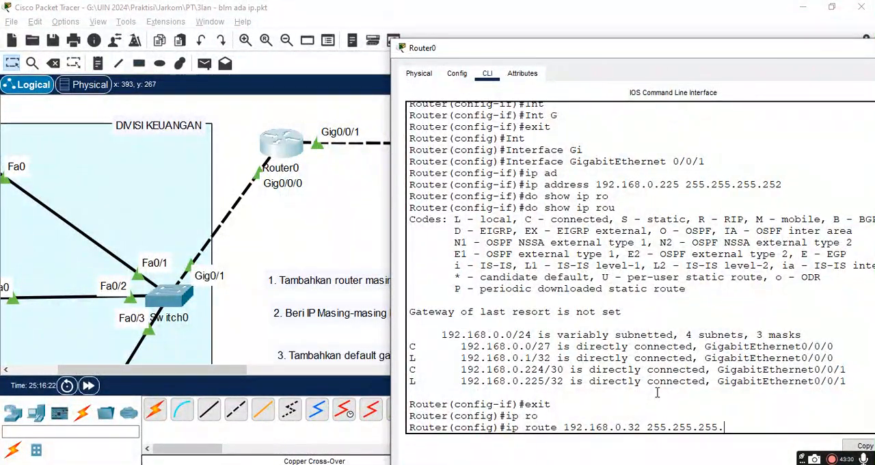
type("224")
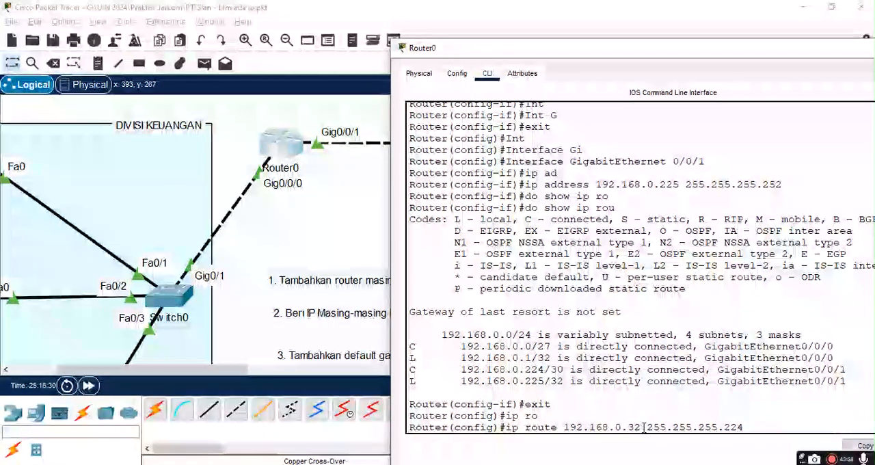
Step: Switch to the subnetting spreadsheet in the browser and examine the first and last addresses of the HRD division's IP range
key("alt+Tab")
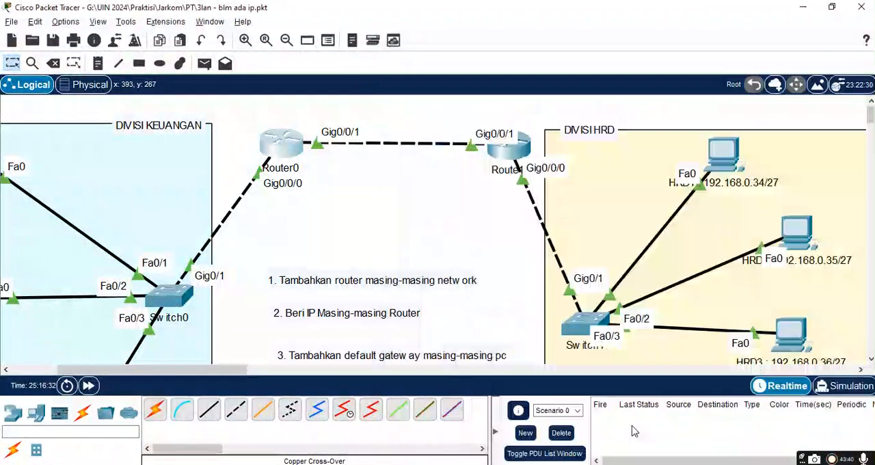
key("alt+Tab")
key("Tab")
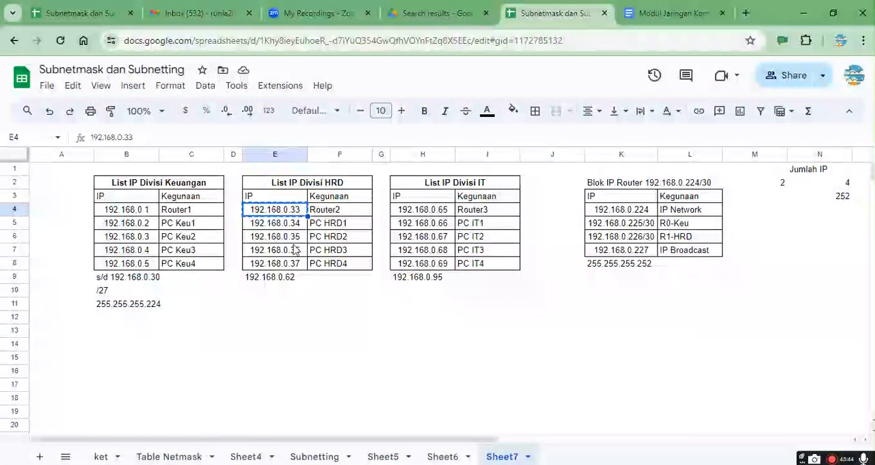
left_click(294, 279)
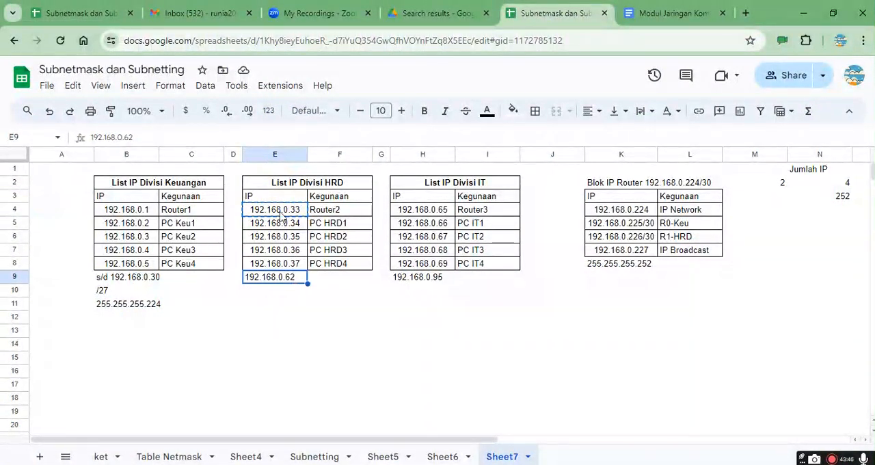
left_click_drag(281, 214, 288, 282)
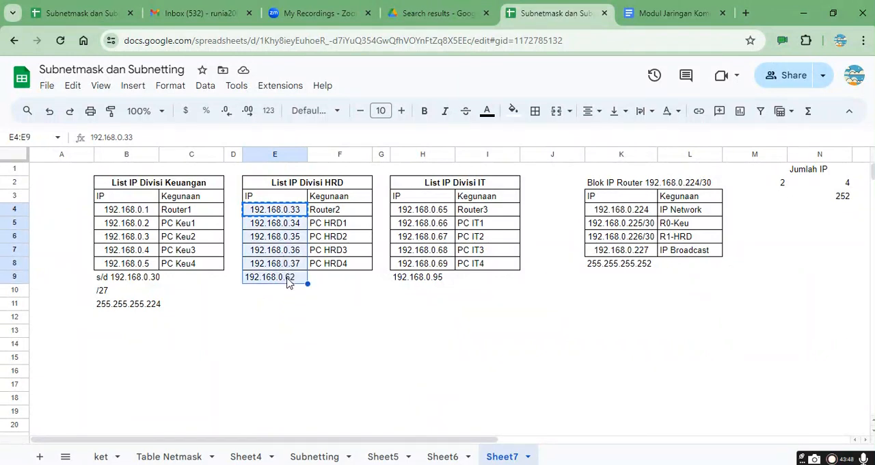
left_click(332, 225)
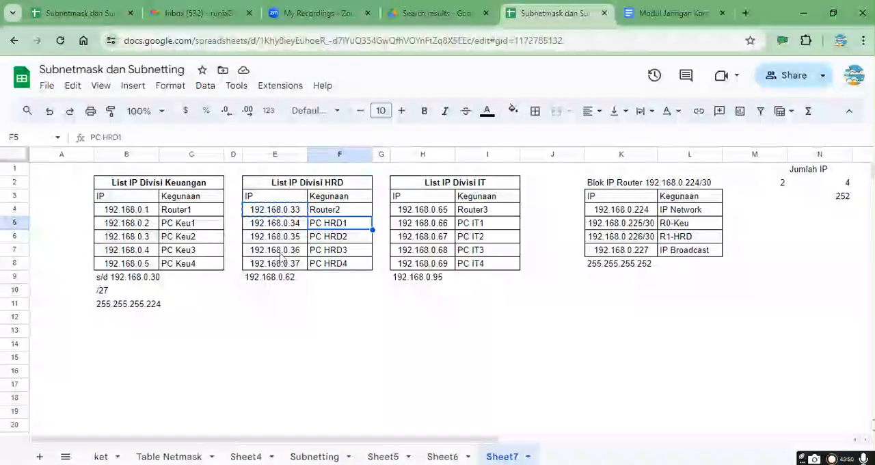
left_click(299, 213)
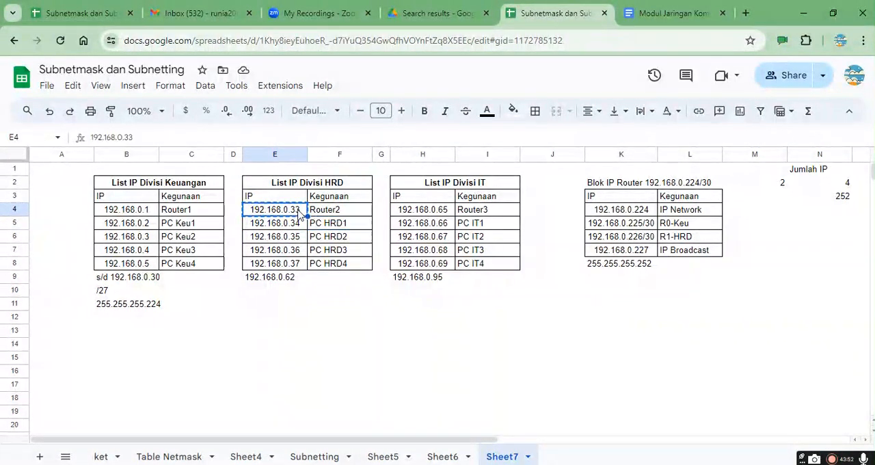
left_click(293, 301)
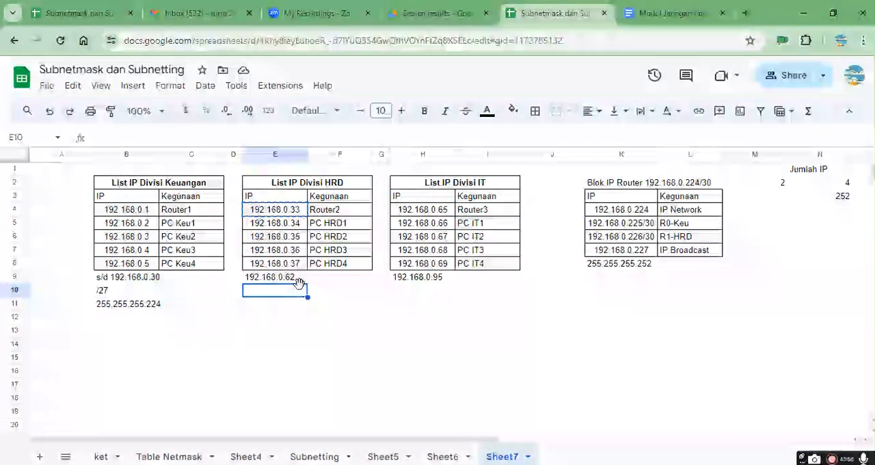
left_click(299, 277)
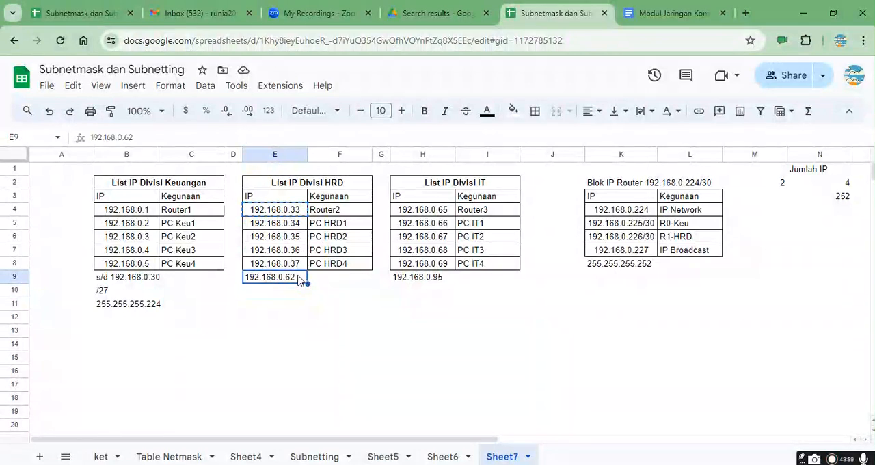
left_click(321, 280)
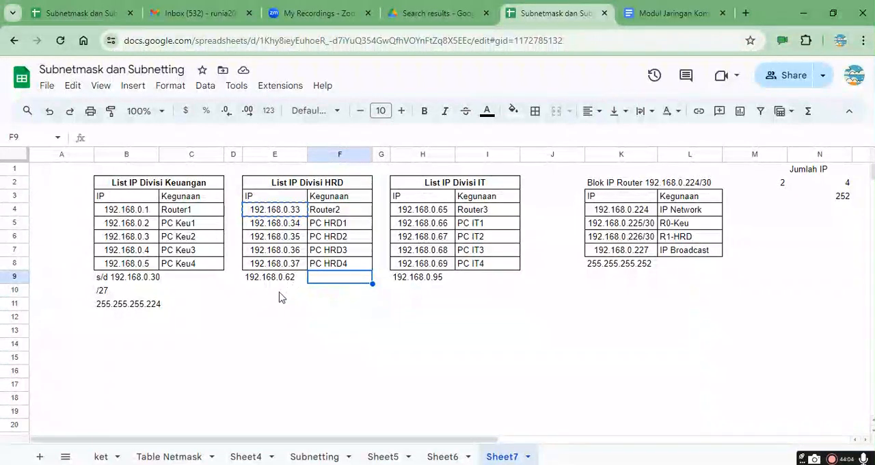
Step: Enter the HRD network with its prefix, 192.168.0.32/27, in cell E10 below the HRD list
left_click(279, 293)
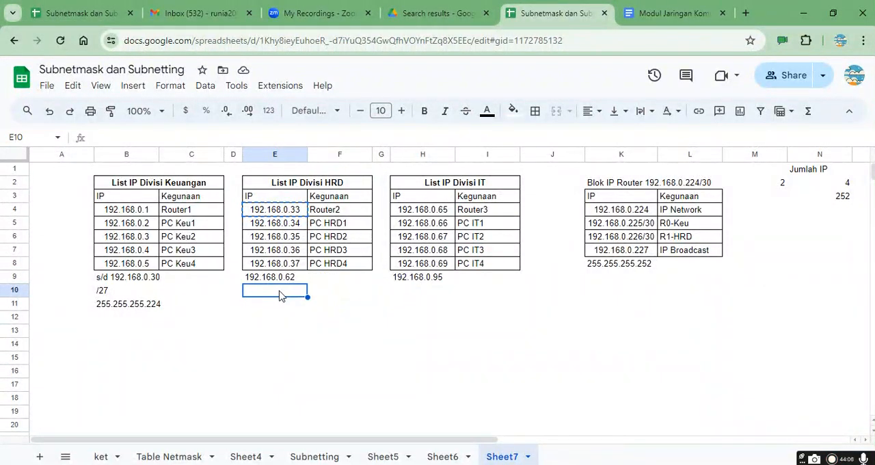
type("192.168.")
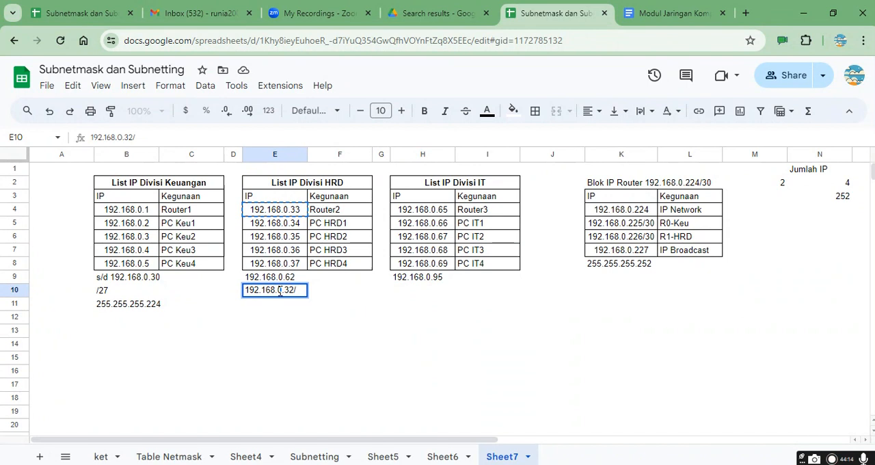
type("0.32/27")
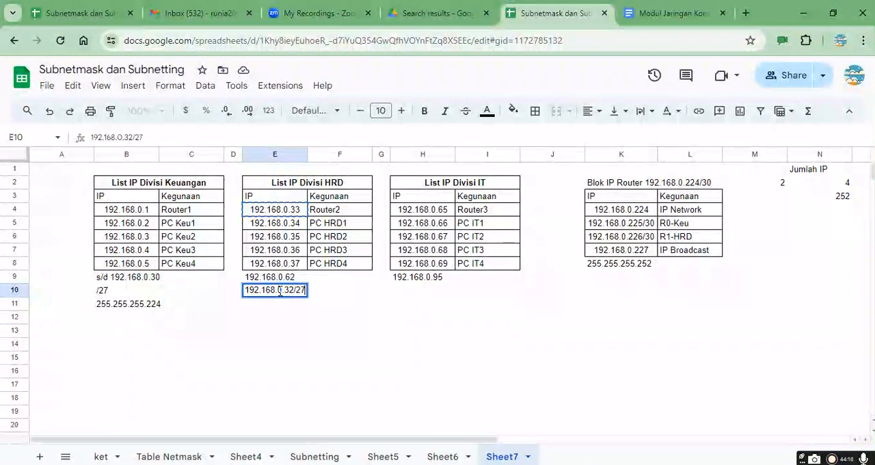
key("Return")
Step: Copy the HRD network entry into cell E11 and remove its prefix so it reads 192.168.0.32
left_click(281, 294)
key("ctrl+c")
key("Down")
key("ctrl+v")
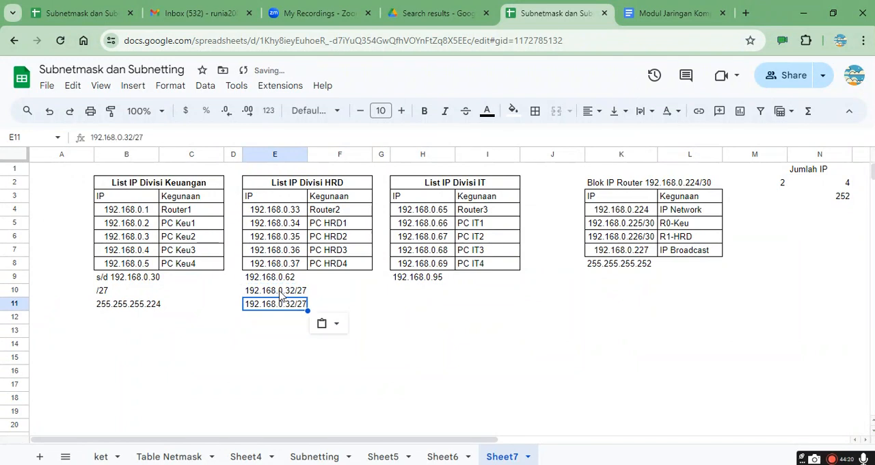
key("F2")
key("BackSpace")
key("BackSpace")
key("BackSpace")
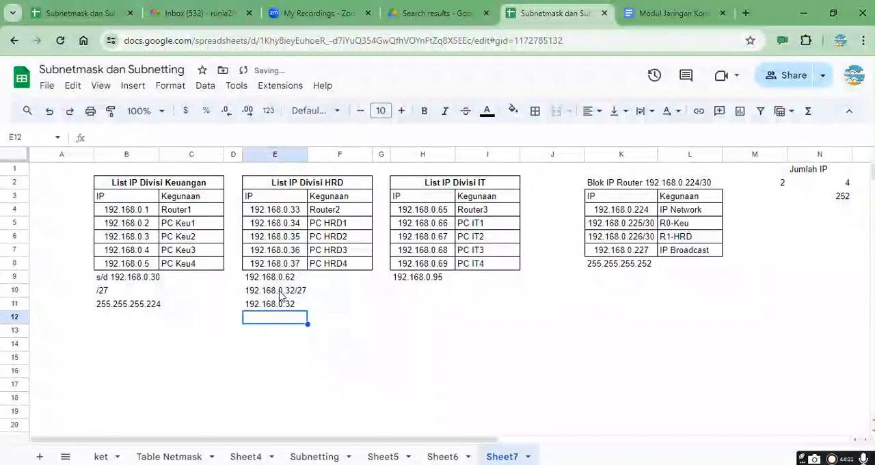
Step: Enter the subnet mask 255.255.255.224 in cell F11 beside the HRD network address
key("Tab")
type("255.255.255.224")
key("Return")
Step: Switch back to Packet Tracer and examine the path from Router0 to the HRD network and the interface addresses of the HRD-side router
key("alt+Tab")
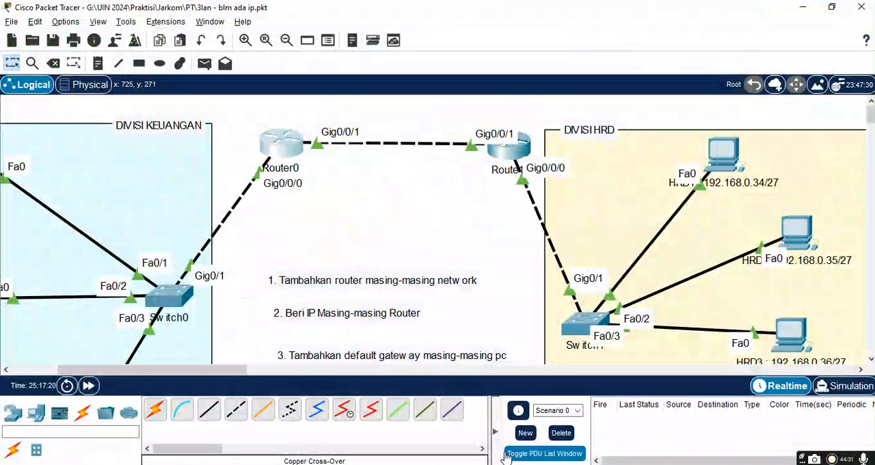
left_click(549, 464)
left_click(593, 448)
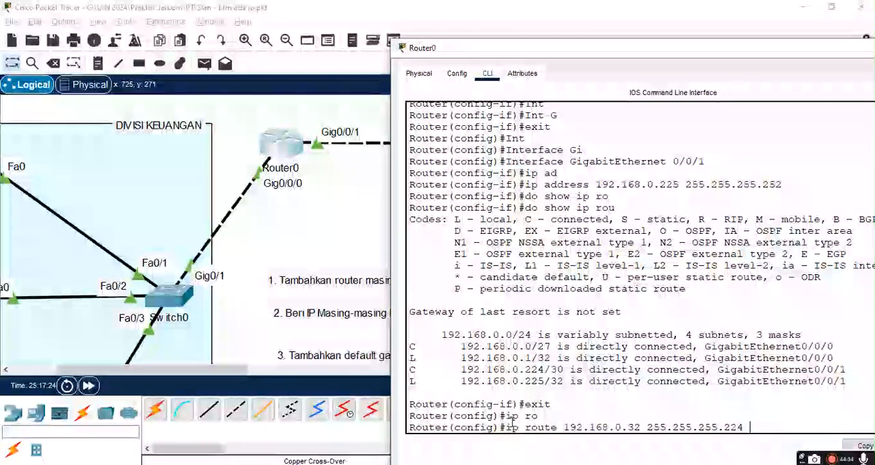
left_click(306, 226)
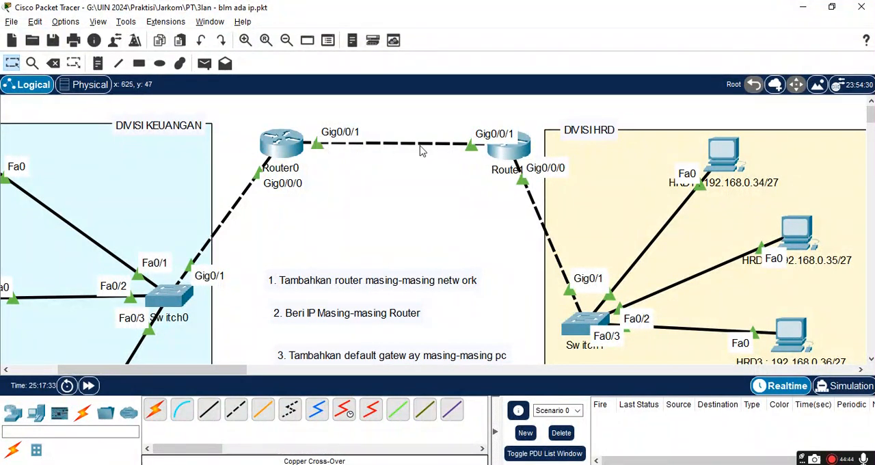
mouse_move(285, 155)
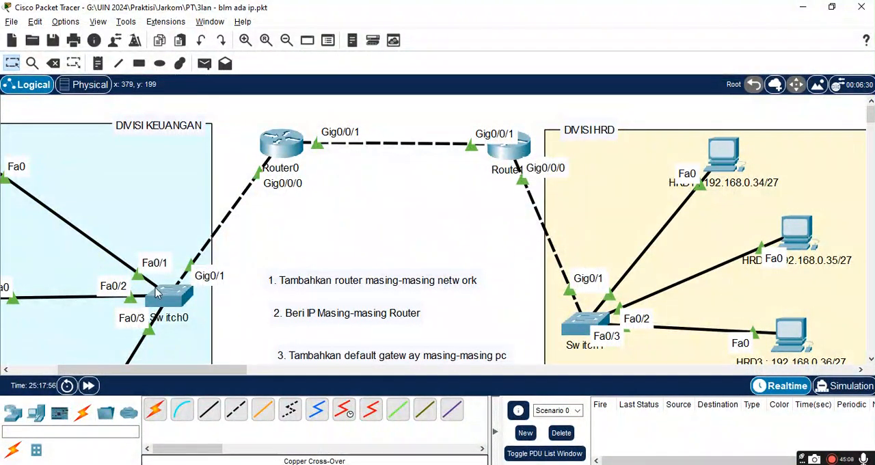
mouse_move(157, 295)
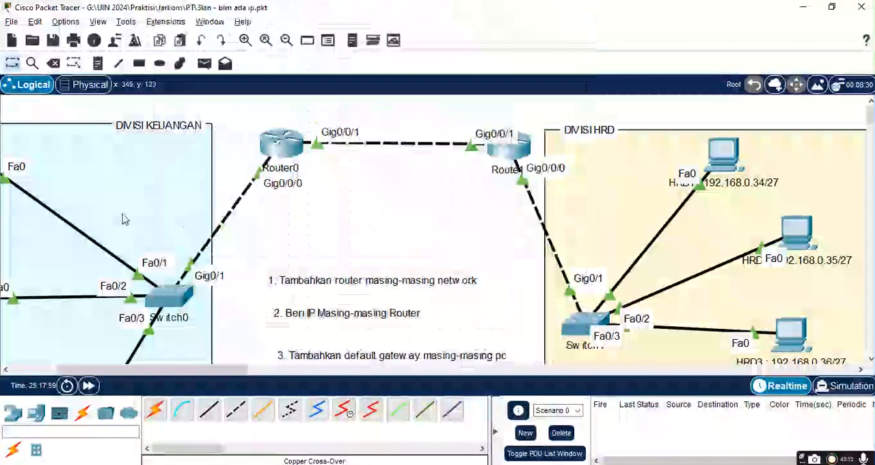
left_click(122, 214)
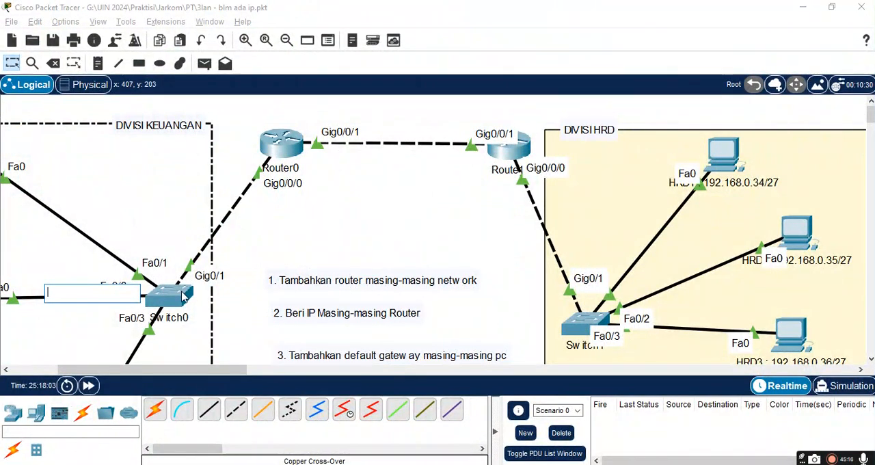
left_click(277, 247)
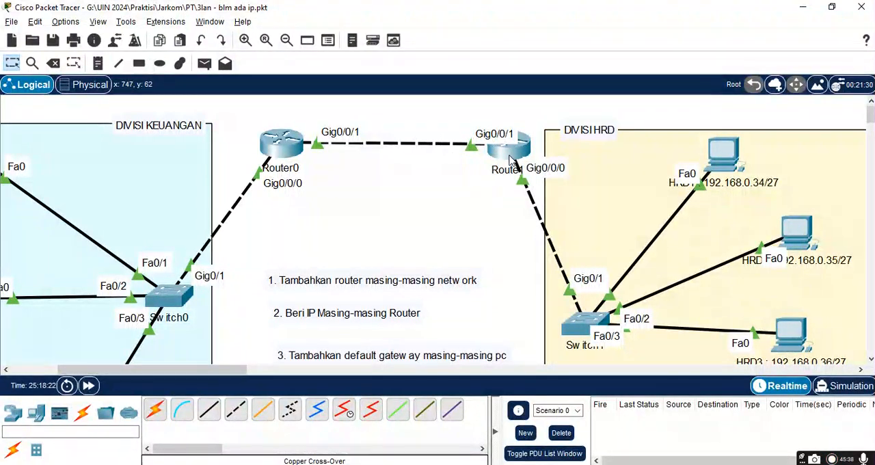
mouse_move(511, 158)
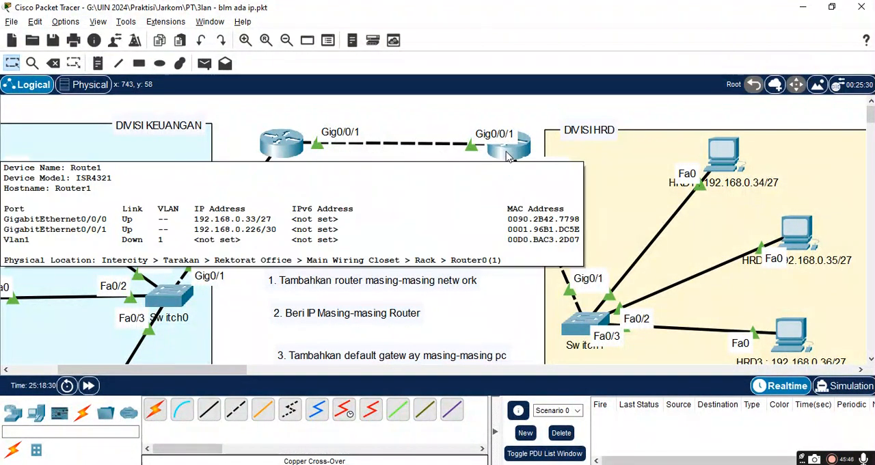
Step: Switch to the subnetting spreadsheet and copy the R1-HRD address 192.168.0.226/30 from the router IP block
key("alt+Tab")
key("alt+Tab")
key("alt+Tab")
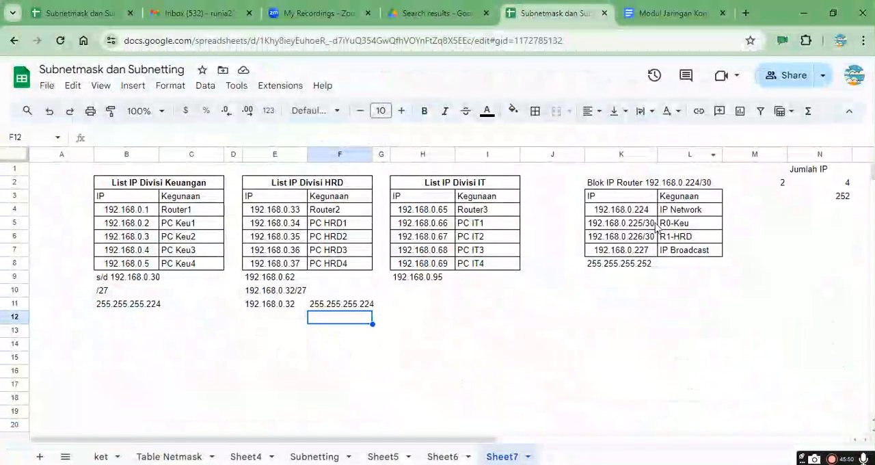
left_click(674, 224)
left_click(679, 241)
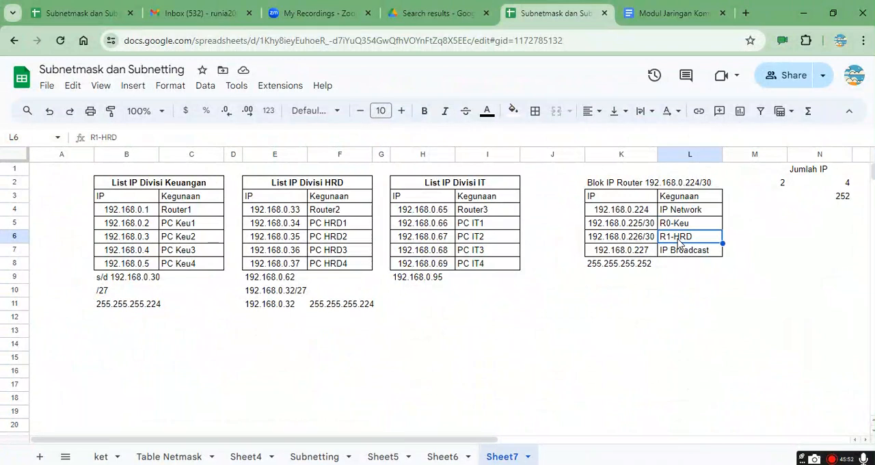
left_click(636, 239)
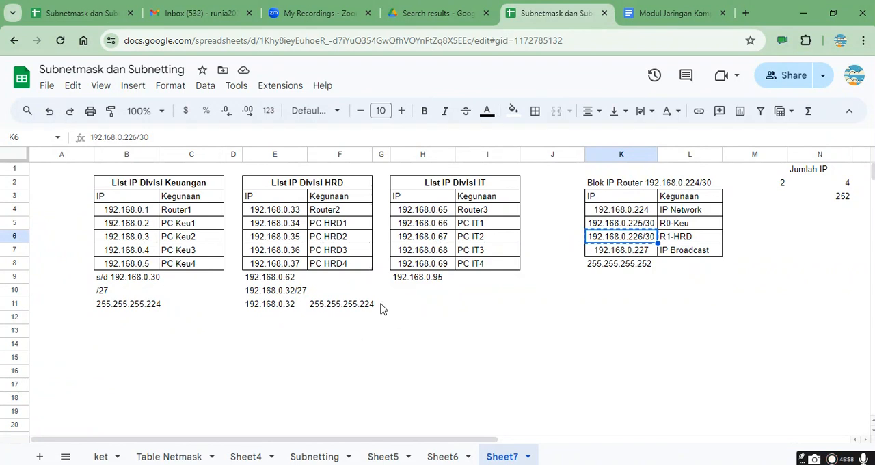
Step: Copy the HRD network address and subnet mask from E11:F11 into cells B13:C13 under the Keuangan list
left_click(265, 307)
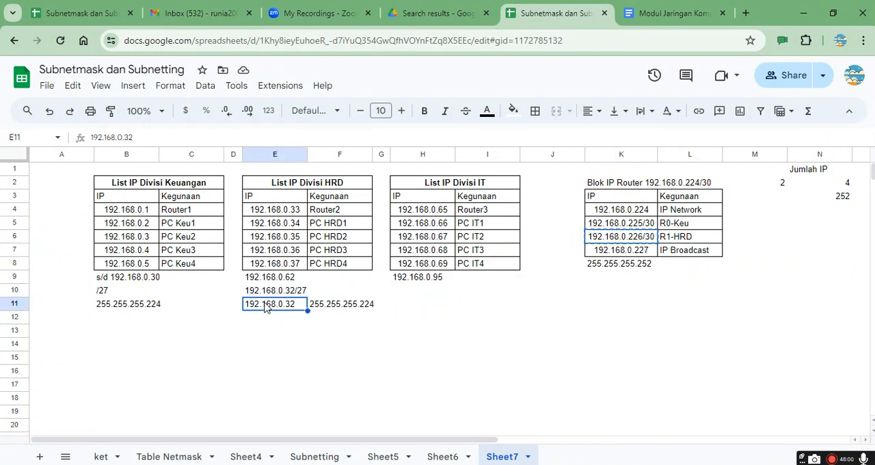
key("shift+Right")
key("ctrl+c")
key("Down")
key("Down")
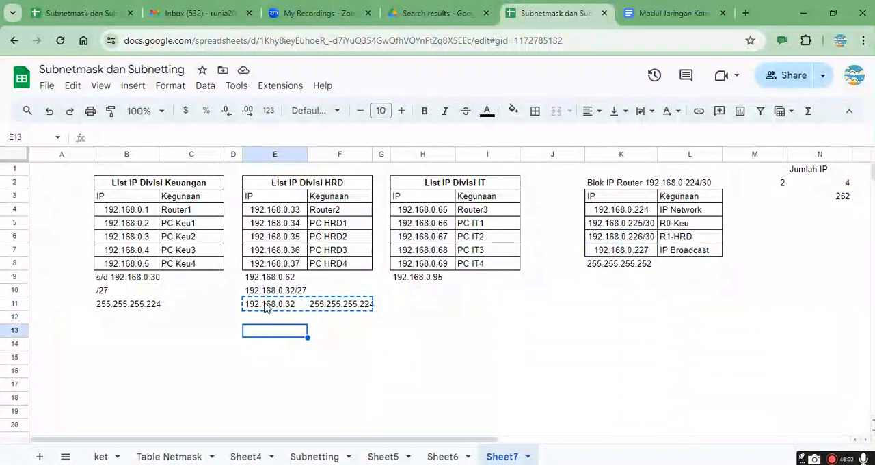
key("Left")
key("Left")
key("Left")
key("ctrl+v")
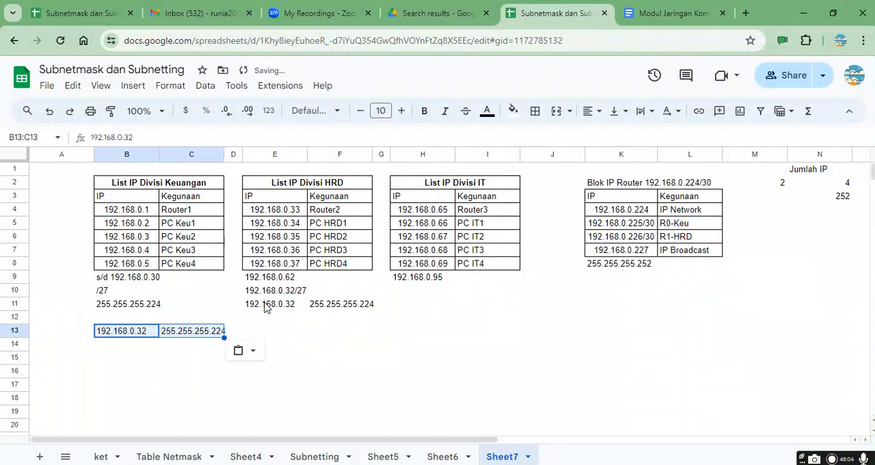
Step: Append the /27 prefix to the network address in B13 and clear the subnet mask from C13
key("shift+Left")
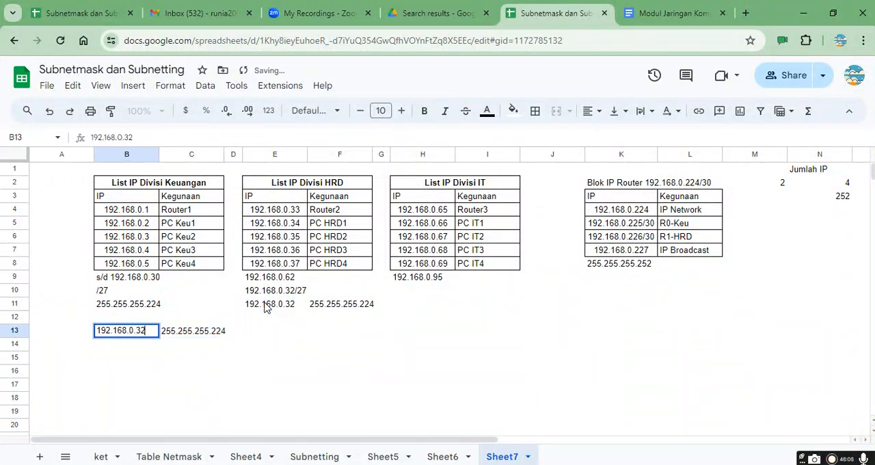
type("/27")
key("Return")
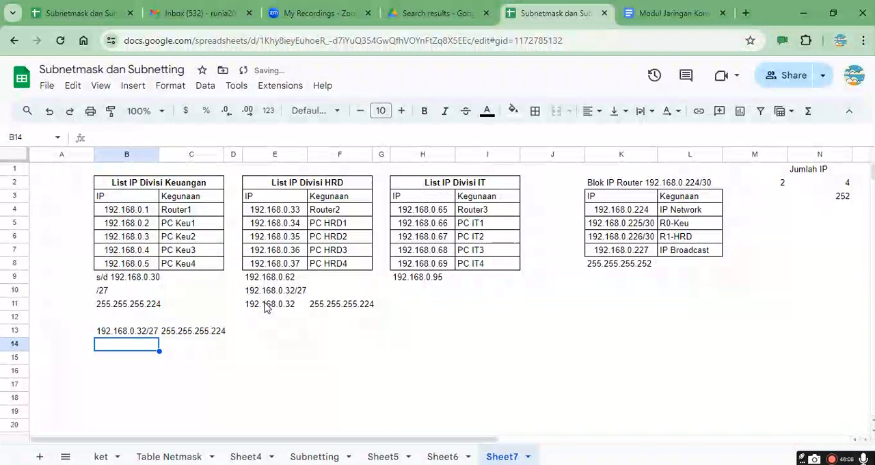
key("Up")
key("Right")
key("Delete")
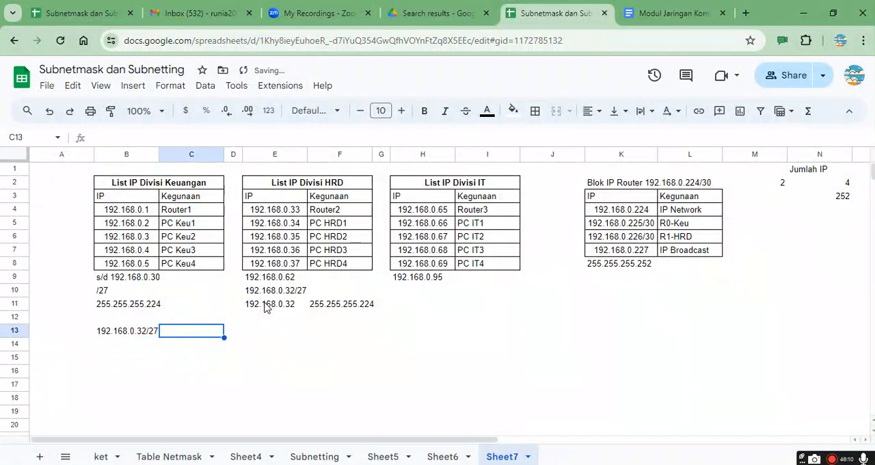
Step: Add the column headings "Tujuan/Dest" in B12 and "Next Hop" in C12 above the Keuangan route entry
key("Up")
key("Left")
type("Tujuan")
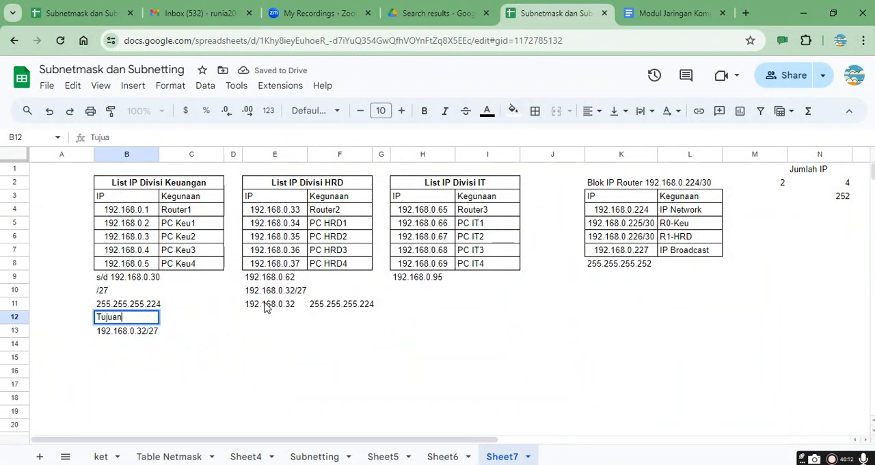
type("/Dest")
key("Return")
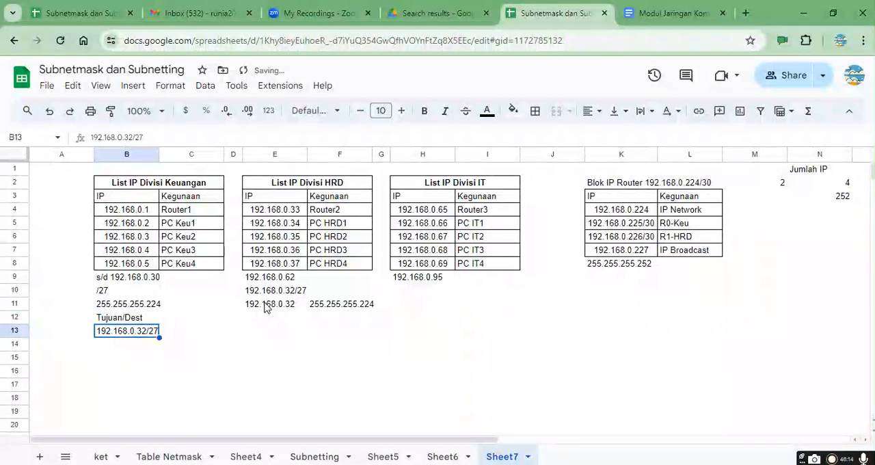
key("ctrl+Right")
key("Home")
key("Right")
key("Up")
key("Right")
type("Next")
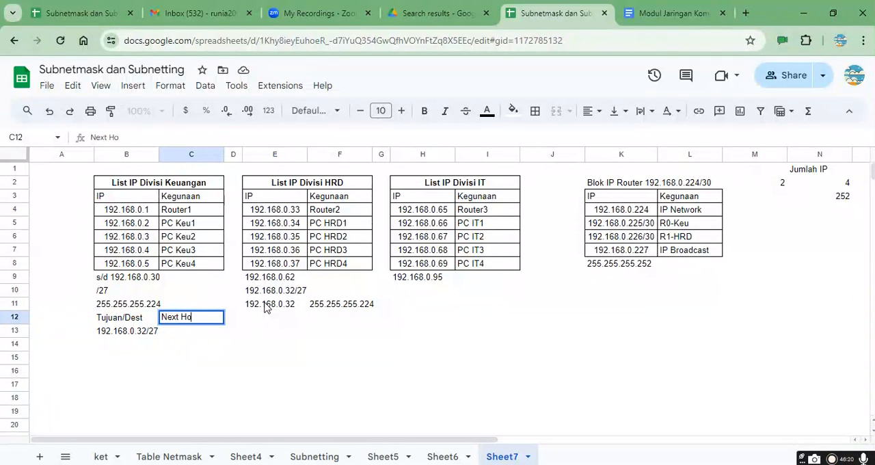
key("Return")
key("Up")
key("Right")
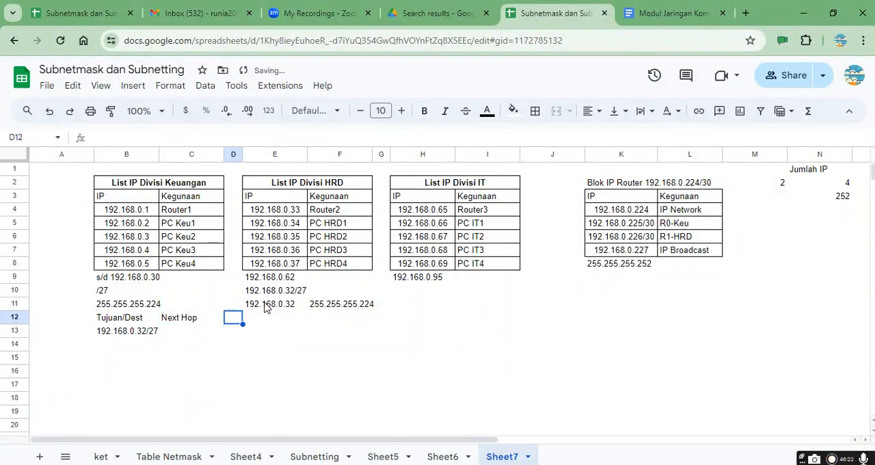
Step: Copy 192.168.0.226 without its prefix from the R1-HRD entry into the Next Hop cell C13
key("Up")
key("Right")
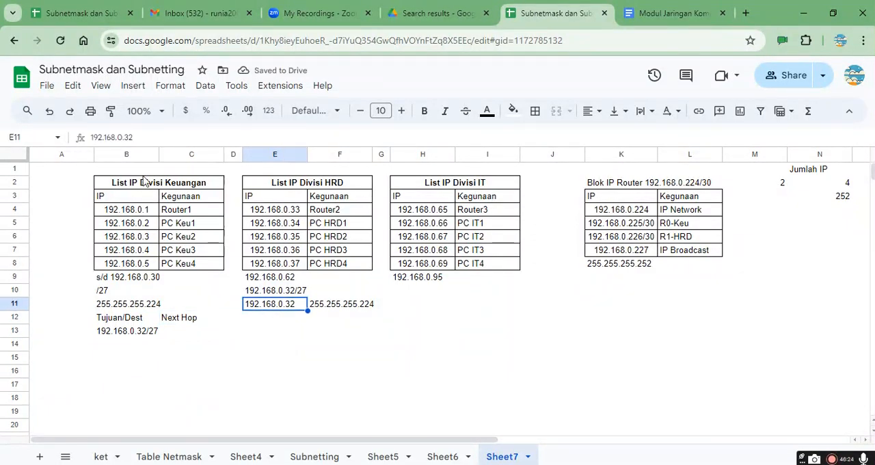
left_click(667, 224)
double_click(643, 237)
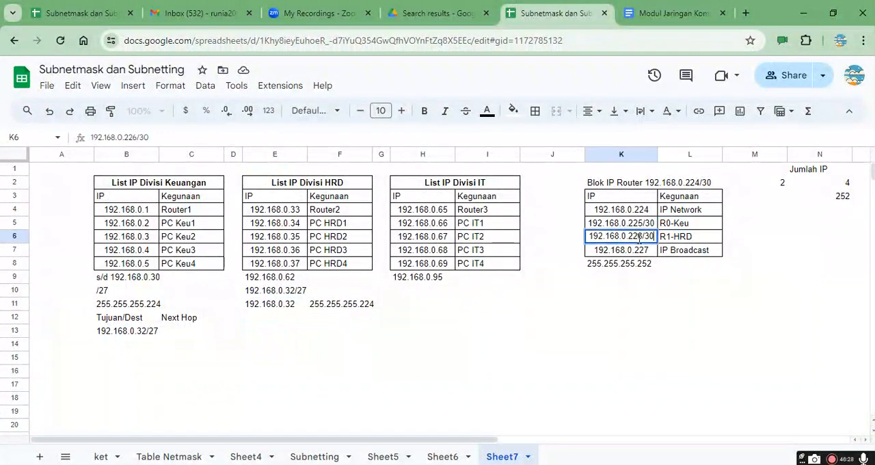
double_click(642, 237)
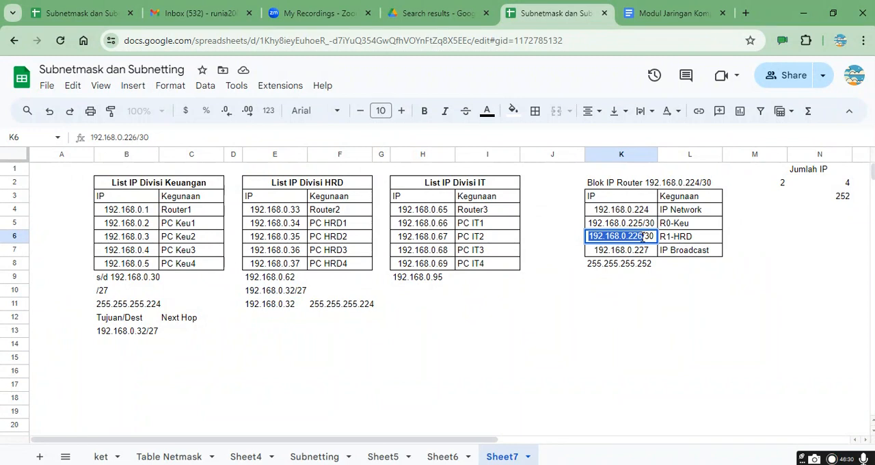
left_click(189, 332)
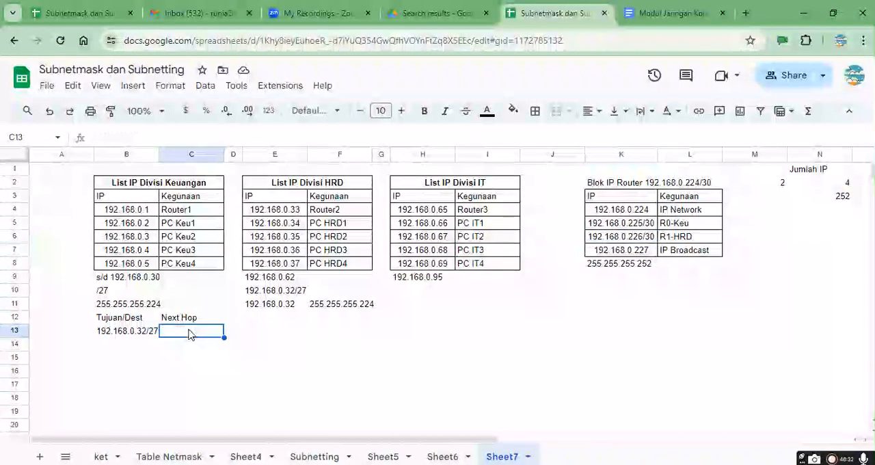
double_click(190, 331)
key("ctrl+v")
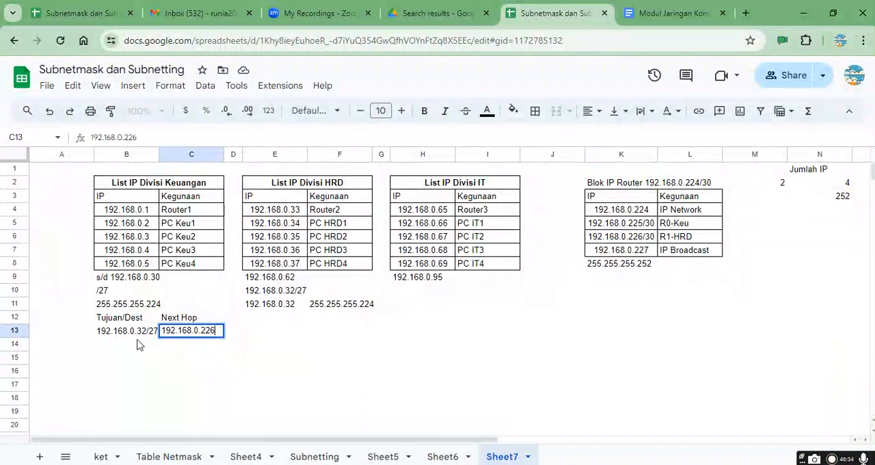
left_click(130, 375)
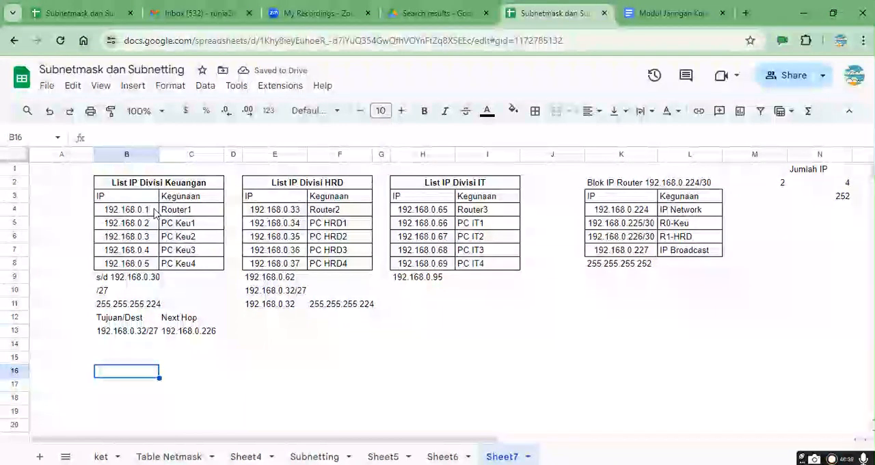
Step: Enter the network label 192.168.0.0/32 in cell B1 above the Keuangan list
left_click(128, 169)
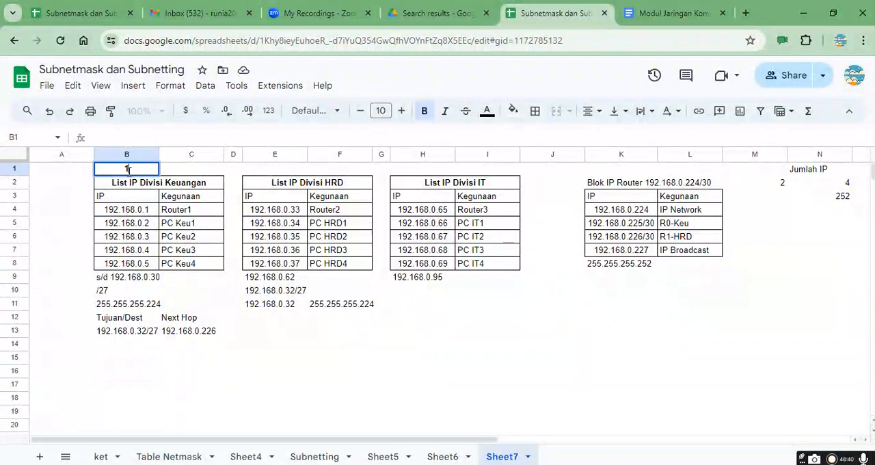
type("192.168.0")
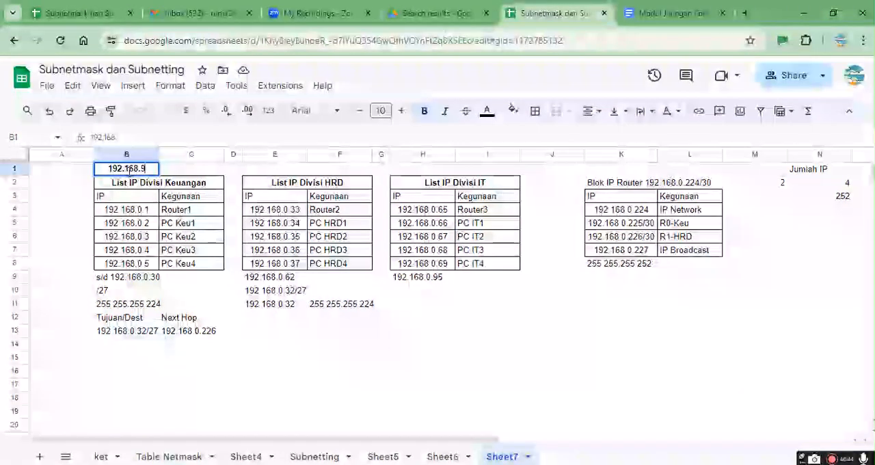
type(".0/")
type("32")
key("Return")
Step: Copy the Keuangan network label into E1 above the HRD list and change it to 192.168.0.32/27
key("Up")
key("ctrl+c")
key("Right")
key("Right")
key("Right")
key("ctrl+v")
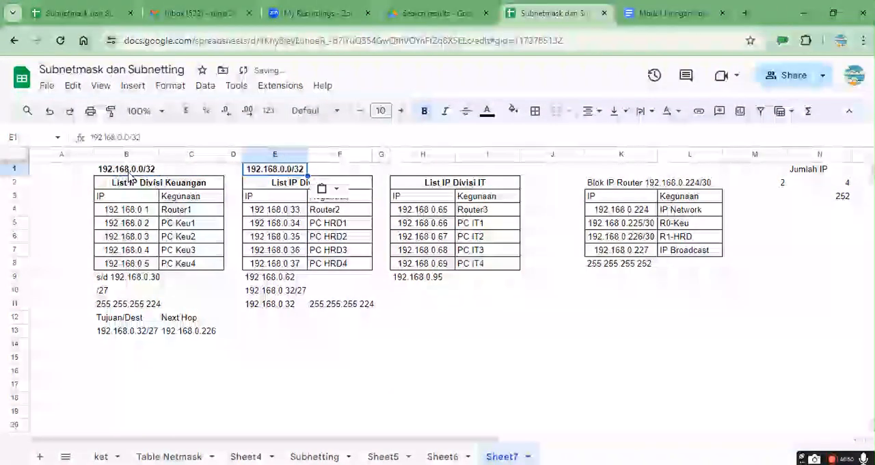
key("BackSpace")
type("32")
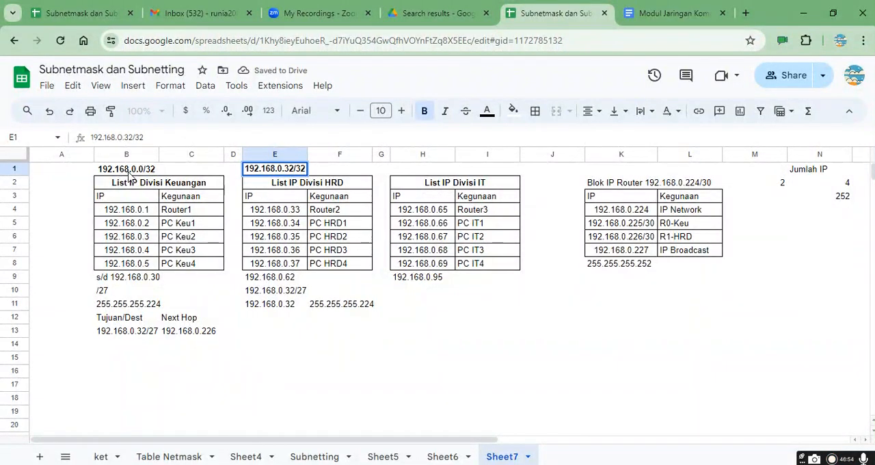
key("BackSpace")
key("BackSpace")
type("27")
key("shift+Return")
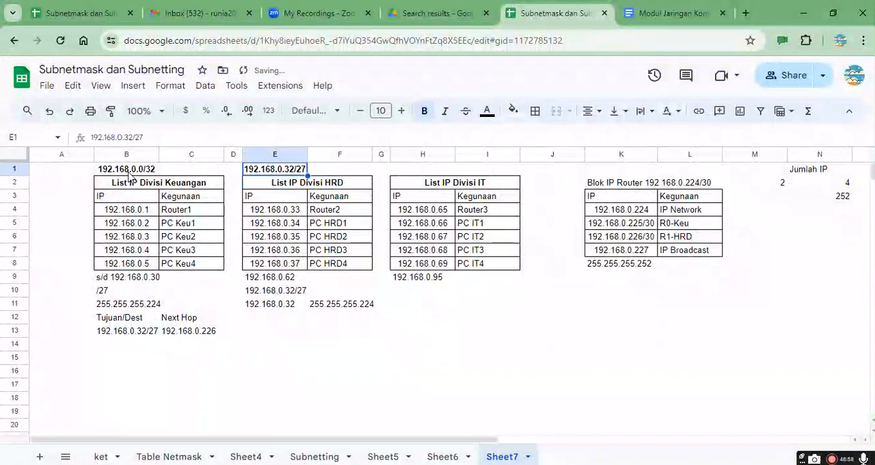
Step: Correct the prefix of the Keuangan network label in B1 so it reads 192.168.0.0/27
left_click(131, 175)
double_click(129, 173)
key("BackSpace")
key("BackSpace")
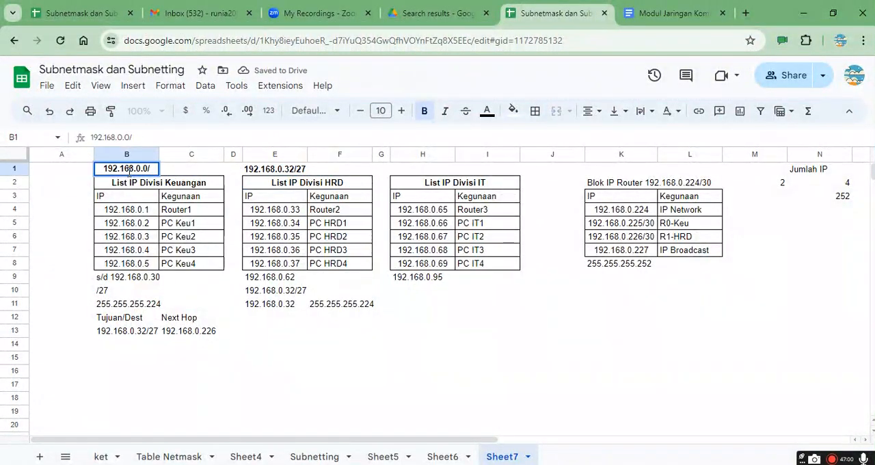
type("27")
key("Return")
Step: Enter the Keuangan network 192.168.0.0/27 in E13 as the destination of the HRD route
key("Down")
key("Down")
key("Down")
key("Down")
key("Down")
key("Down")
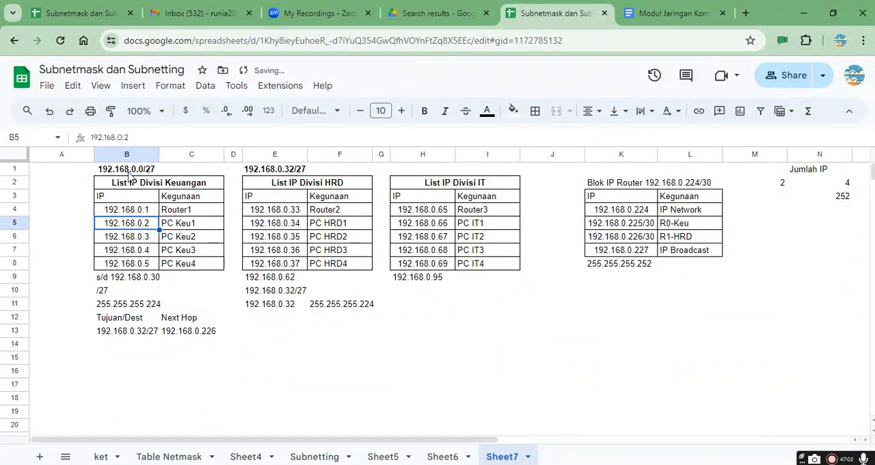
key("Down")
key("Down")
key("Down")
key("Down")
key("Down")
key("shift+Right")
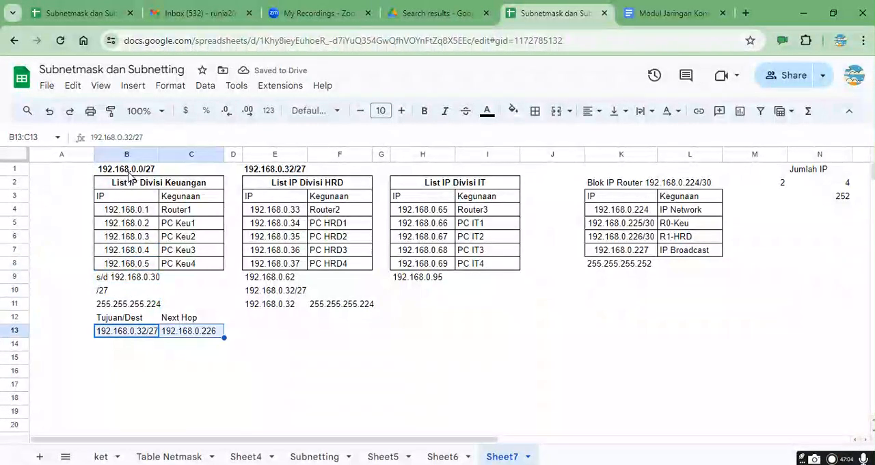
key("Right")
key("Right")
key("Right")
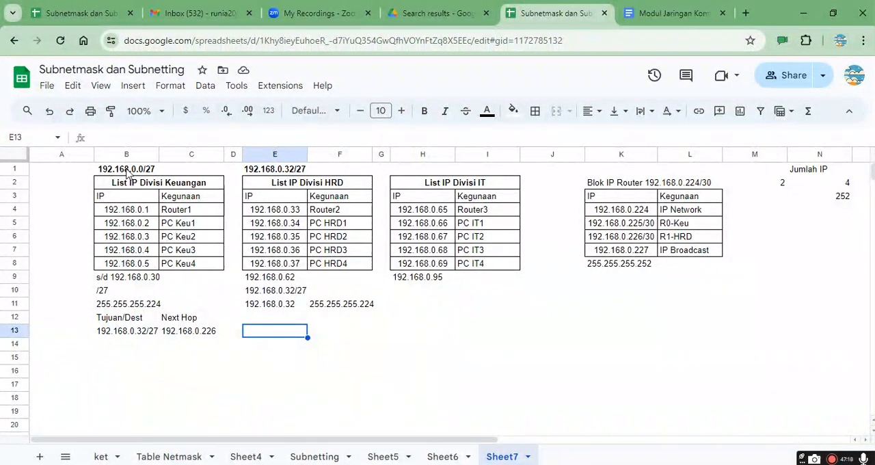
type("192.168.0.0")
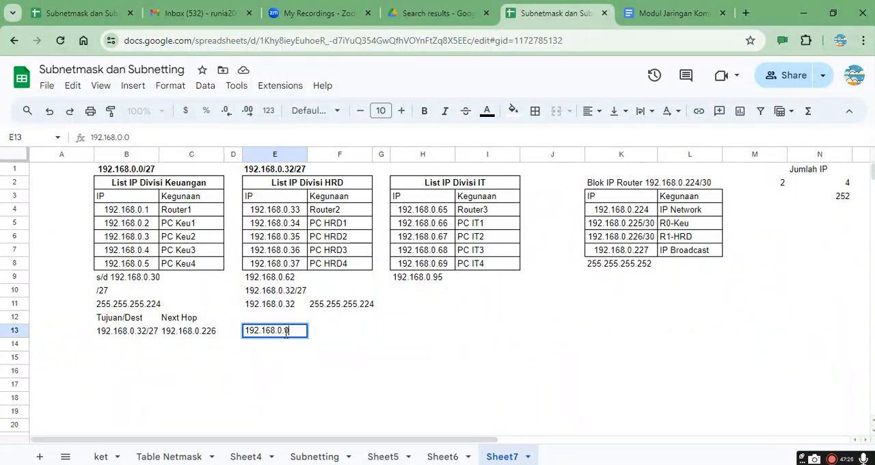
type("/27")
key("Return")
key("Up")
key("Right")
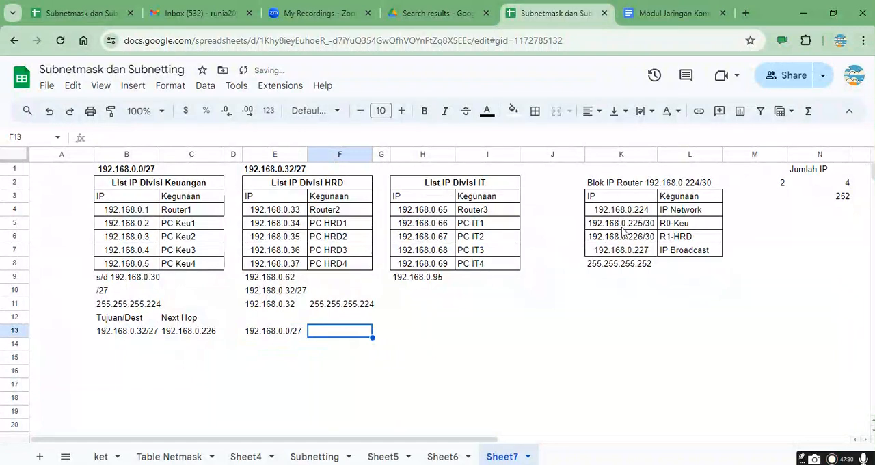
Step: Copy the Keuangan route's next hop from C13 into F13 and change it to 192.168.0.225
left_click(177, 331)
key("ctrl+c")
key("Right")
key("Right")
key("Right")
key("ctrl+v")
key("F2")
key("BackSpace")
key("Return")
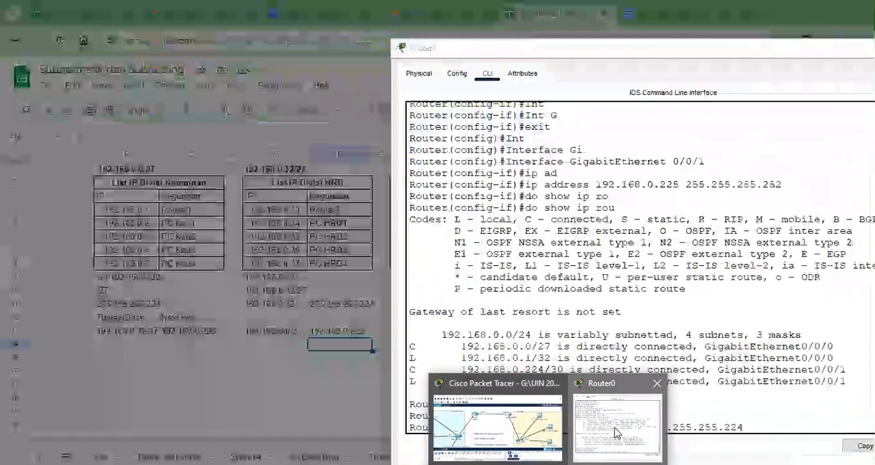
Step: Switch to Router0's command line in Packet Tracer and add a static route to 192.168.0.32 255.255.255.224 via 192.168.0.226
left_click(591, 431)
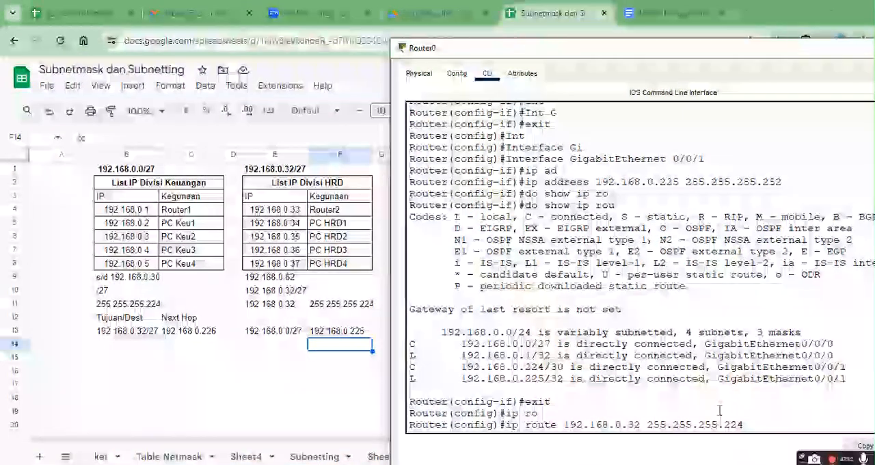
key("Return")
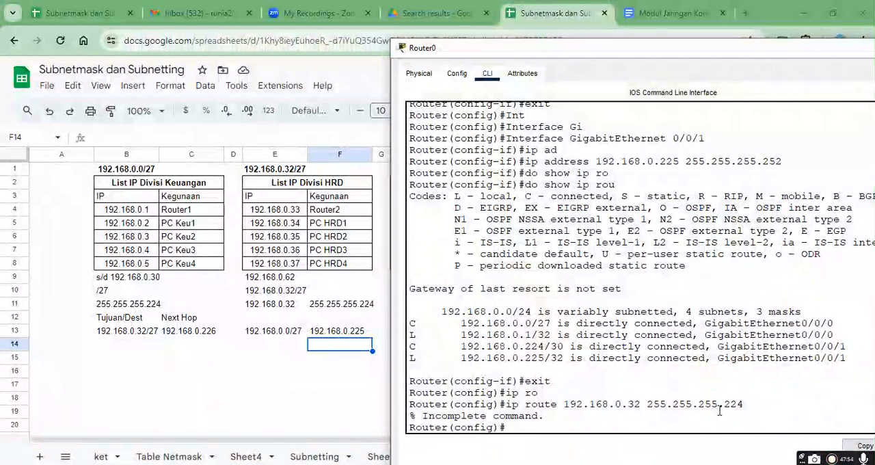
key("Up")
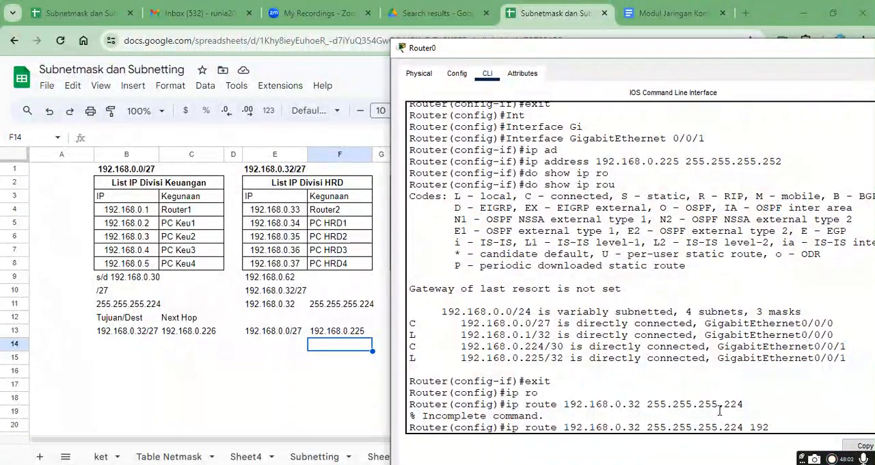
type("192.168.0.226")
key("Return")
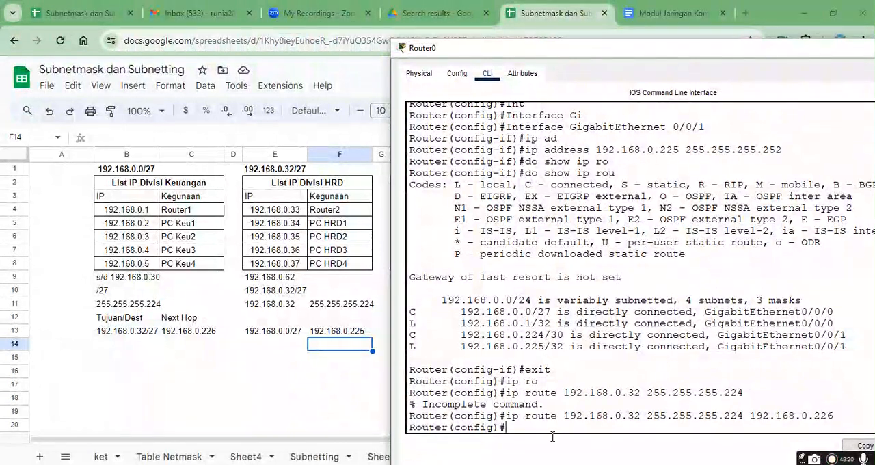
Step: Open the command prompt of PC Keu1 and test the connection to HRD1 by pinging 192.168.0.34
left_click(505, 441)
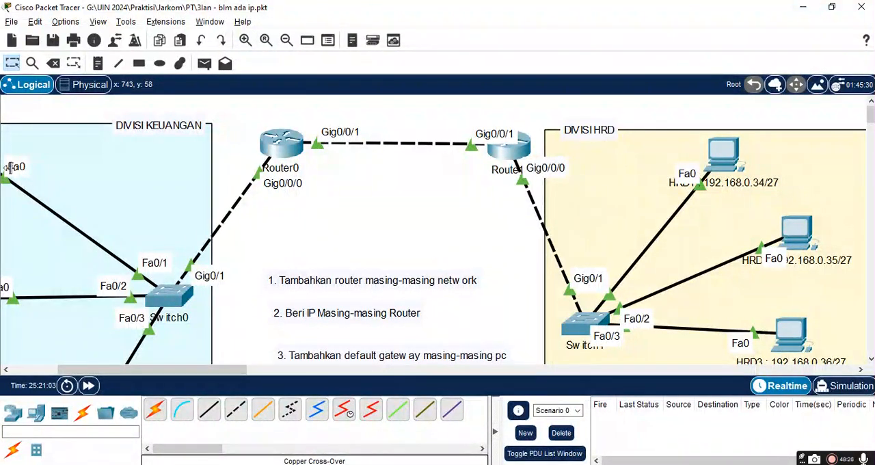
left_click_drag(49, 372, 9, 373)
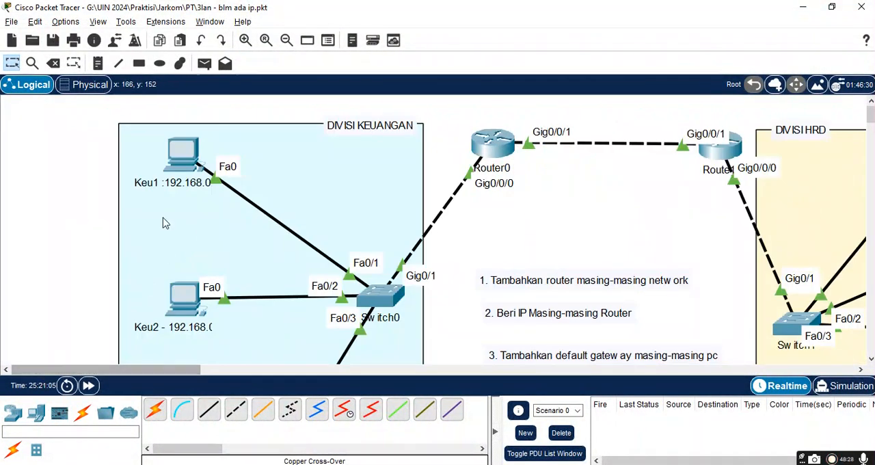
left_click(184, 167)
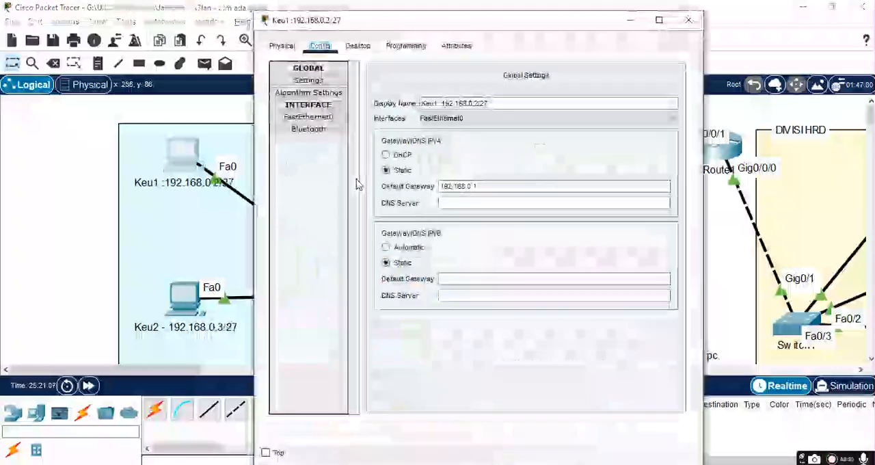
left_click(357, 46)
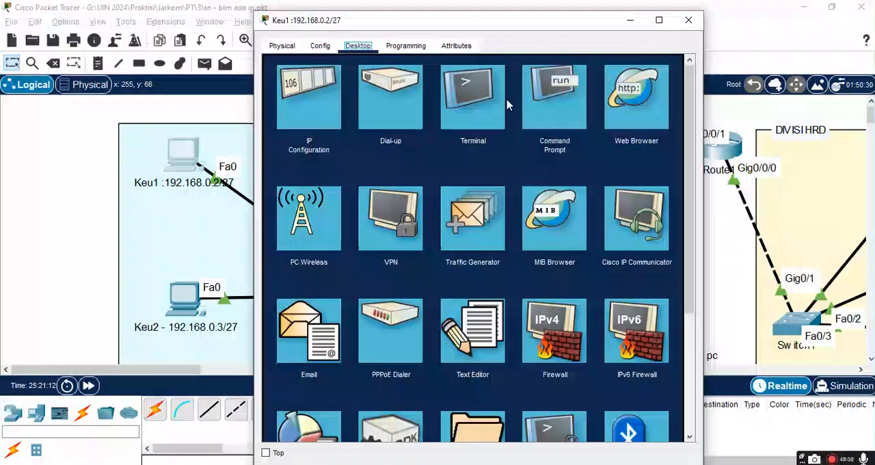
left_click(554, 112)
scroll(505, 216, "down", 10)
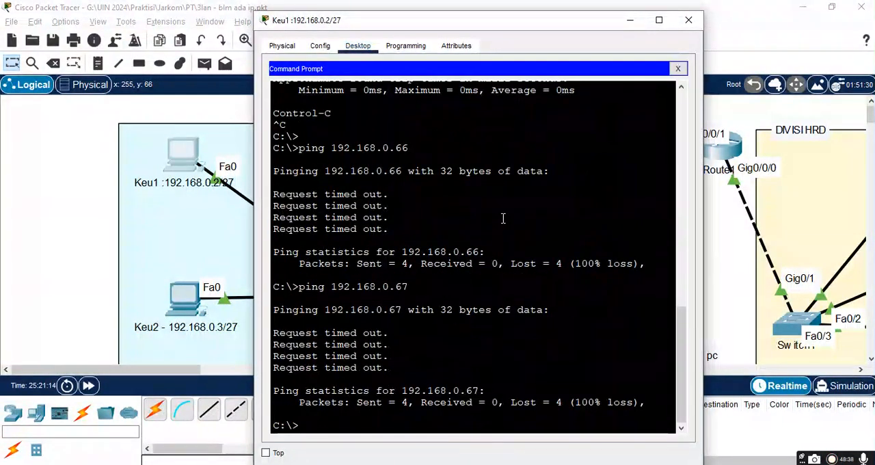
key("Up")
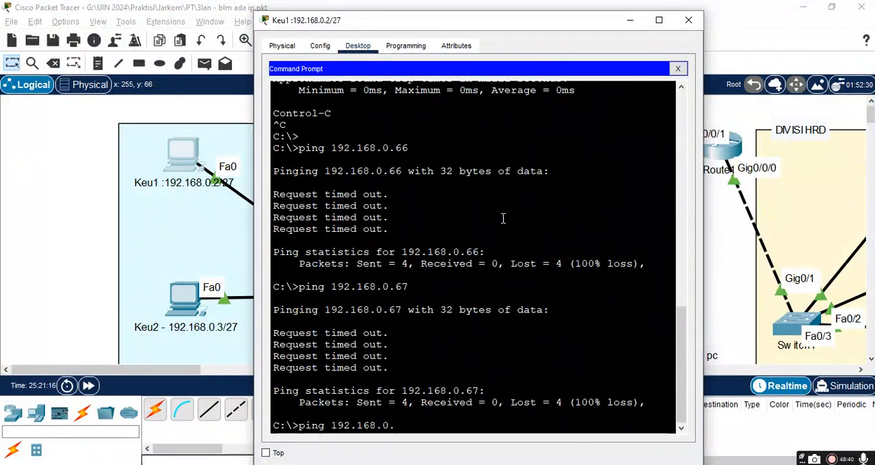
key("Return")
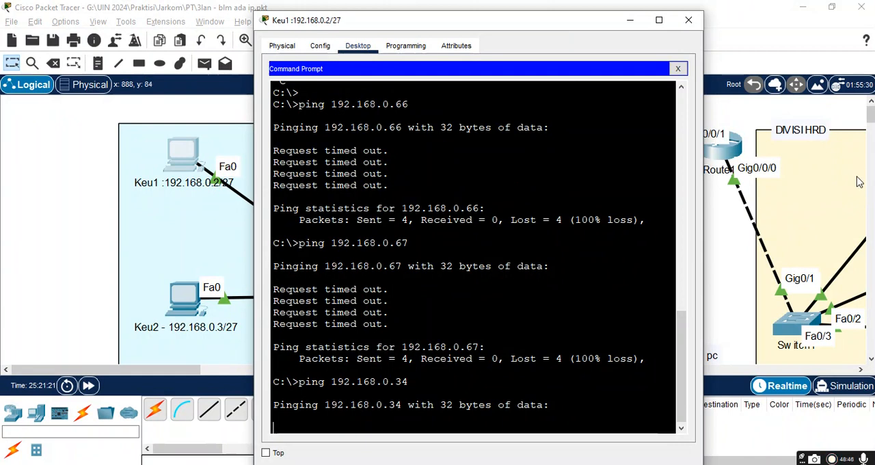
key("ctrl+c")
Step: Ping Router1's LAN address 192.168.0.33 from Keu1, stop the ping and close the PC's window
key("Up")
key("BackSpace")
type("33")
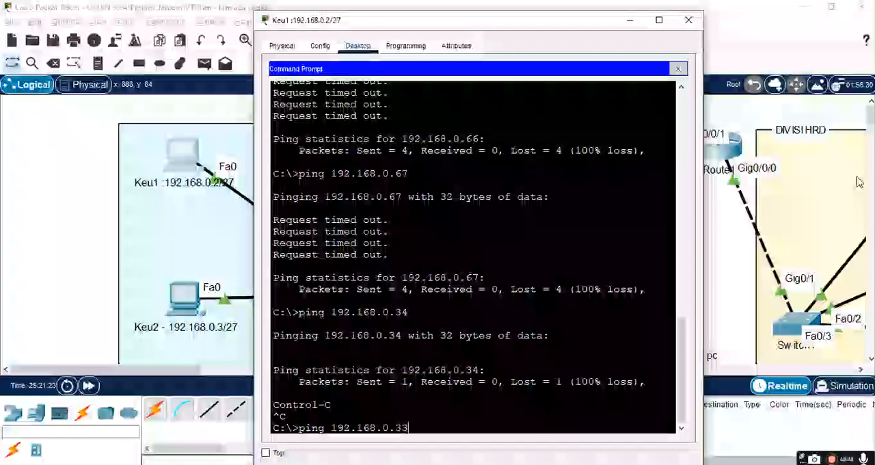
key("Return")
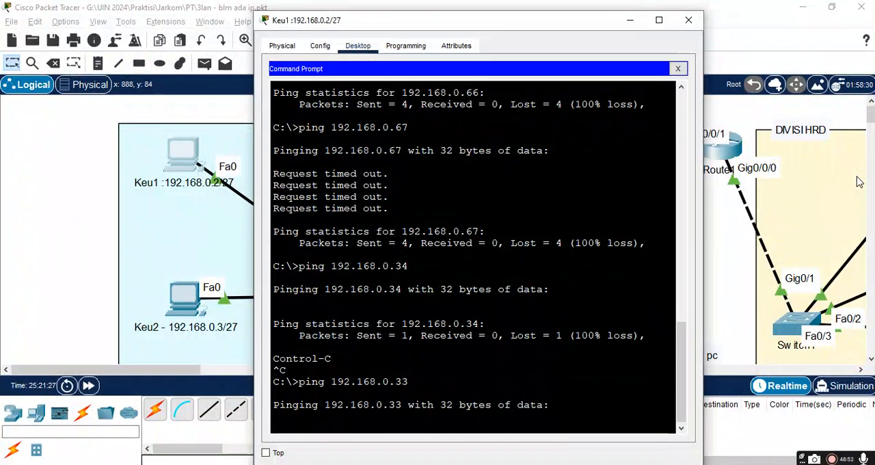
key("ctrl+c")
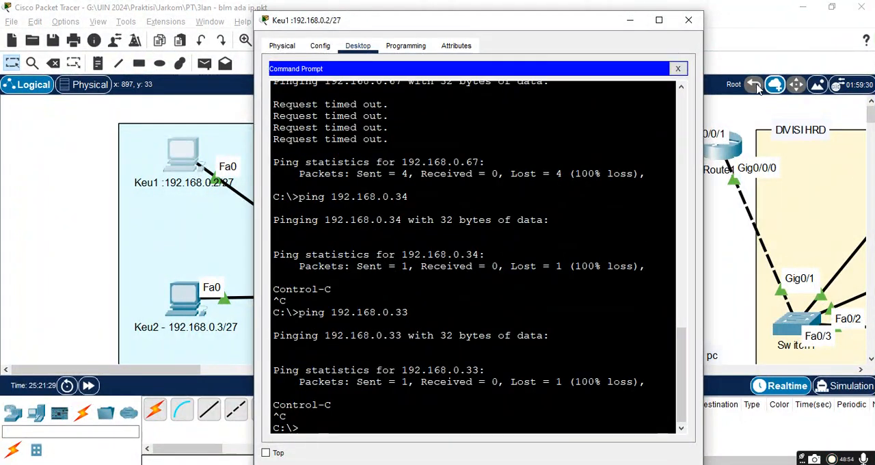
left_click(688, 21)
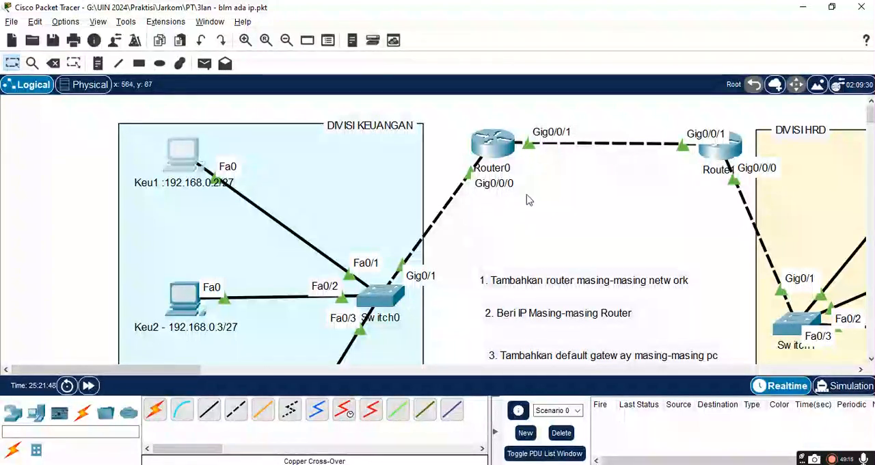
Step: On Router1's command line, try to add a static route to 192.168.0.0 255.255.255.224 via 192.168.0.225 from privileged mode
left_click(724, 156)
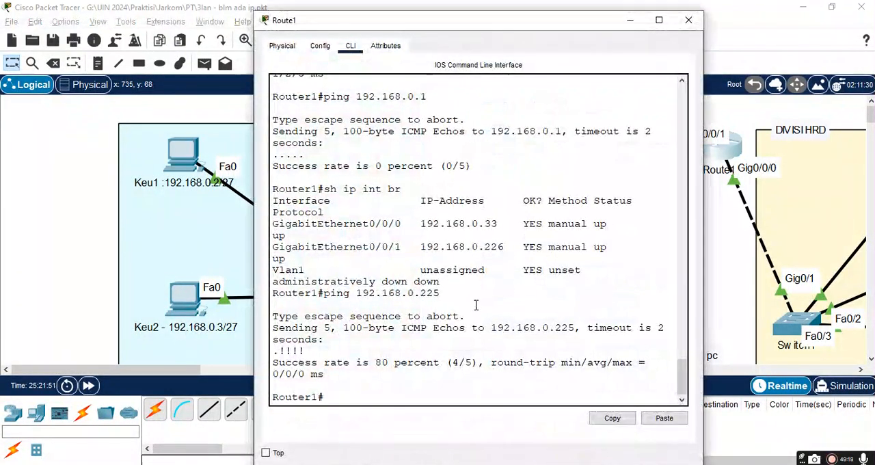
type("ip roy")
key("BackSpace")
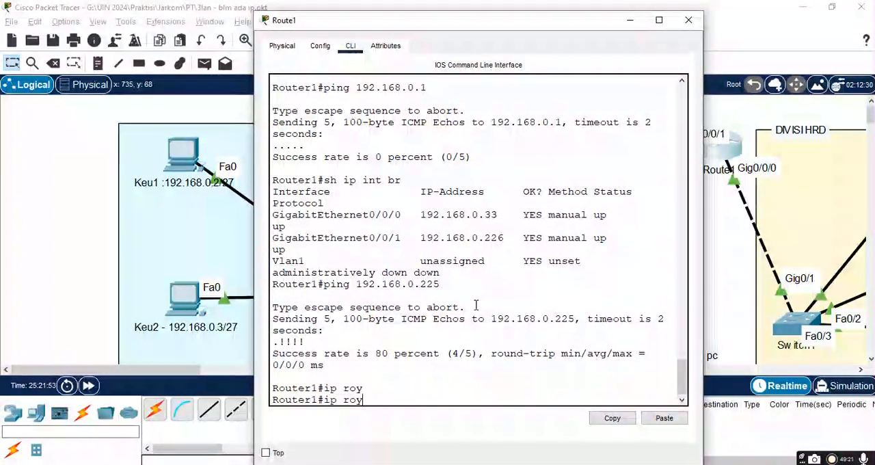
type("ute ")
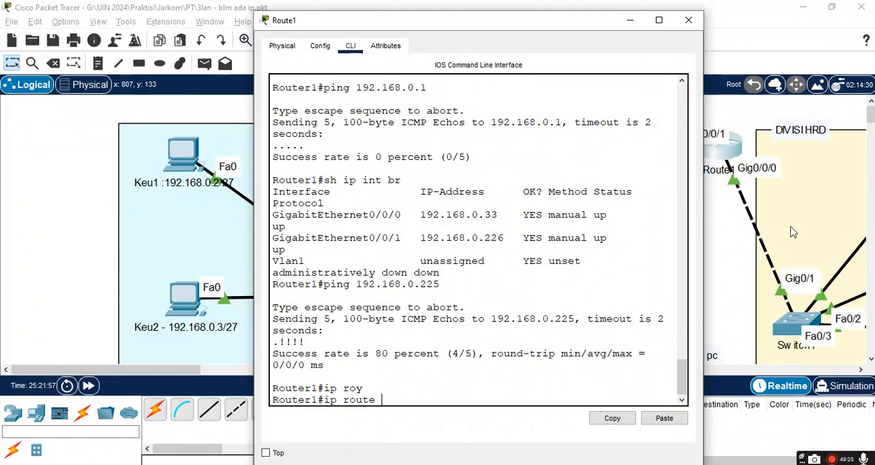
type("192.1")
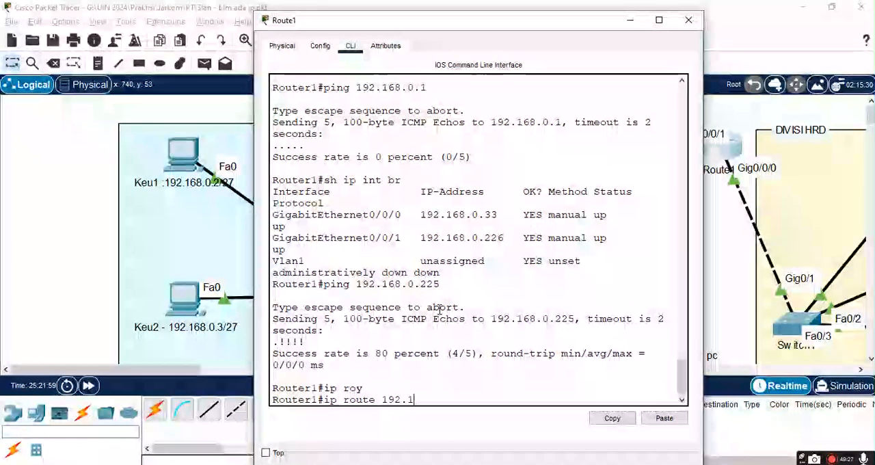
type("68.0")
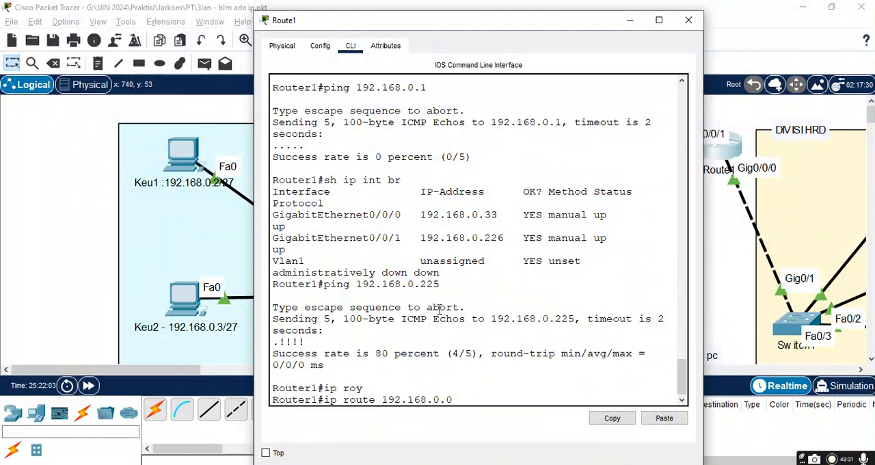
type("/0")
type(" 255.255.25")
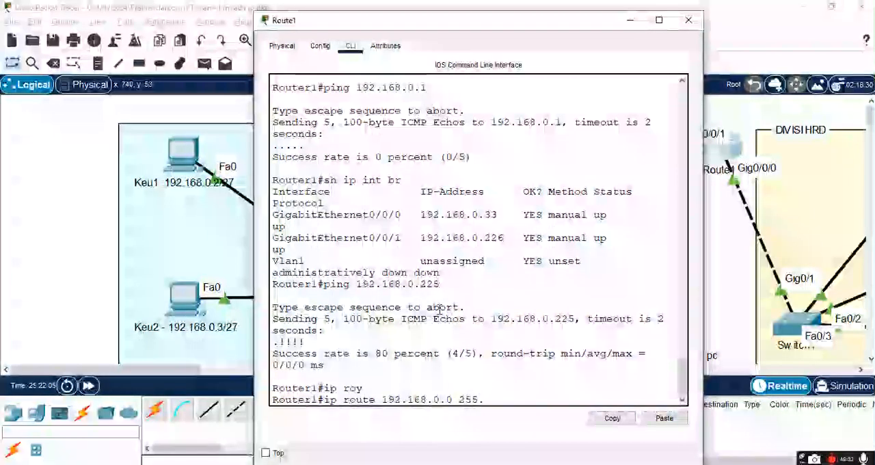
key("BackSpace")
key("BackSpace")
key("BackSpace")
key("BackSpace")
key("BackSpace")
key("BackSpace")
key("BackSpace")
key("BackSpace")
key("BackSpace")
key("BackSpace")
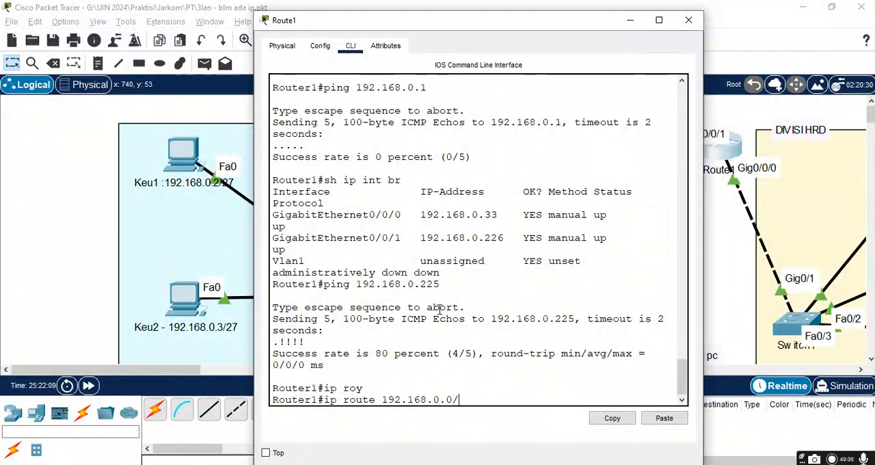
key("BackSpace")
key("BackSpace")
key("BackSpace")
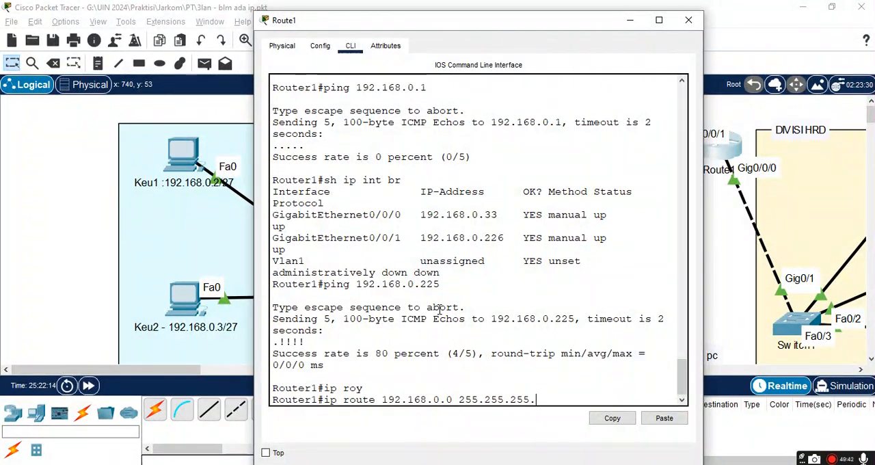
type("255.255.255.224 ")
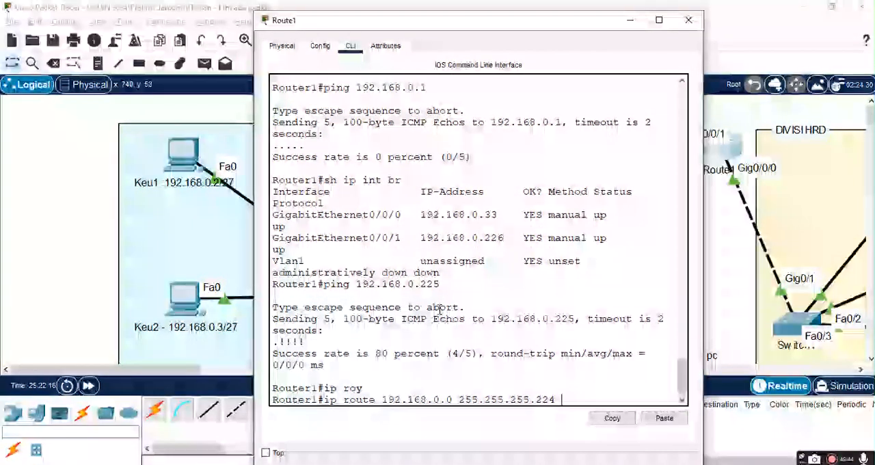
type("192.168.0.225")
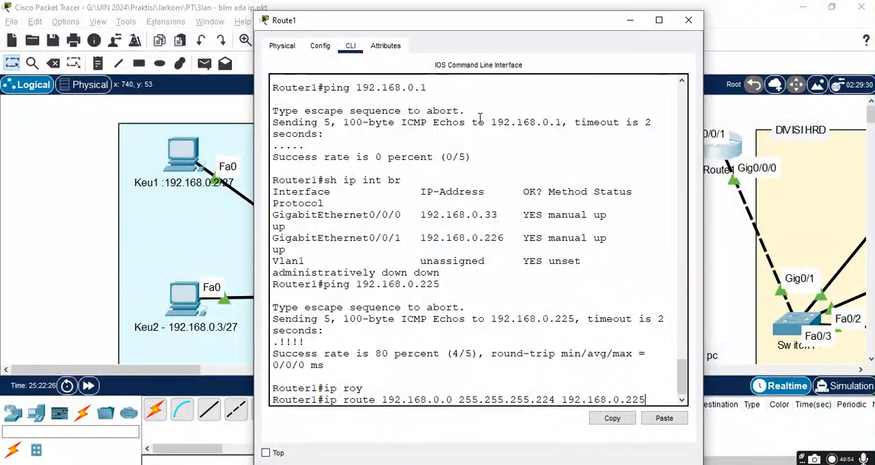
key("Return")
key("Up")
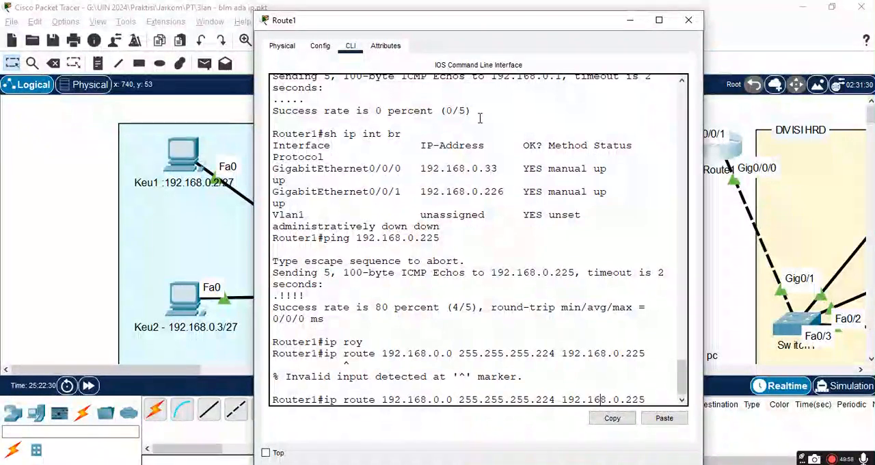
key("Return")
Step: Enter global configuration mode on Router1 with conf term
type("c")
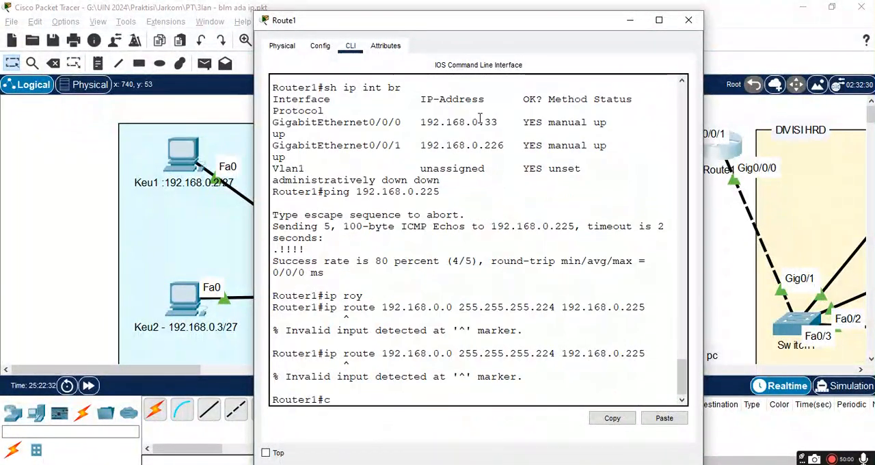
type("onf term")
key("Return")
Step: Add a static route on Router1 to 192.168.0.0 255.255.255.224 with next hop 192.168.0.225
type("exit")
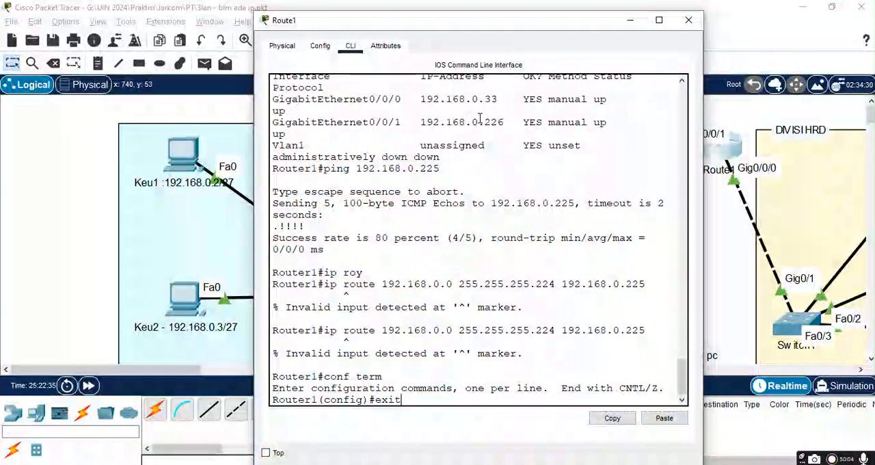
key("Up")
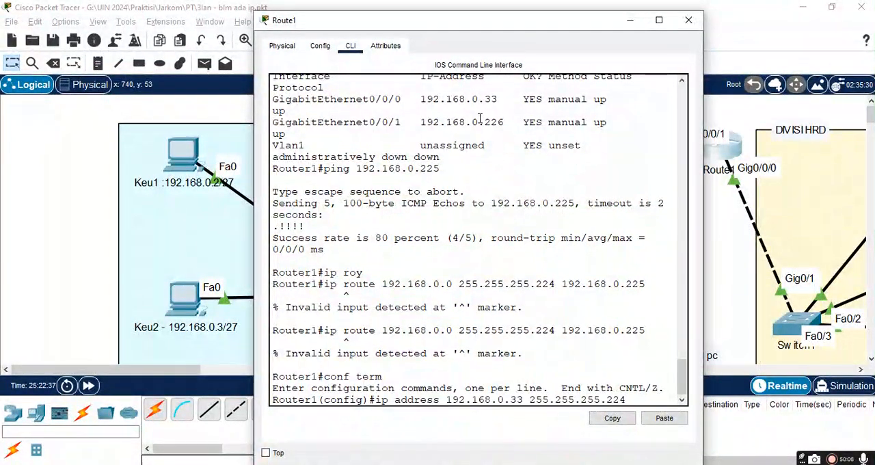
key("Down")
type("ro")
key("Tab")
type("y")
key("BackSpace")
type("ute 1")
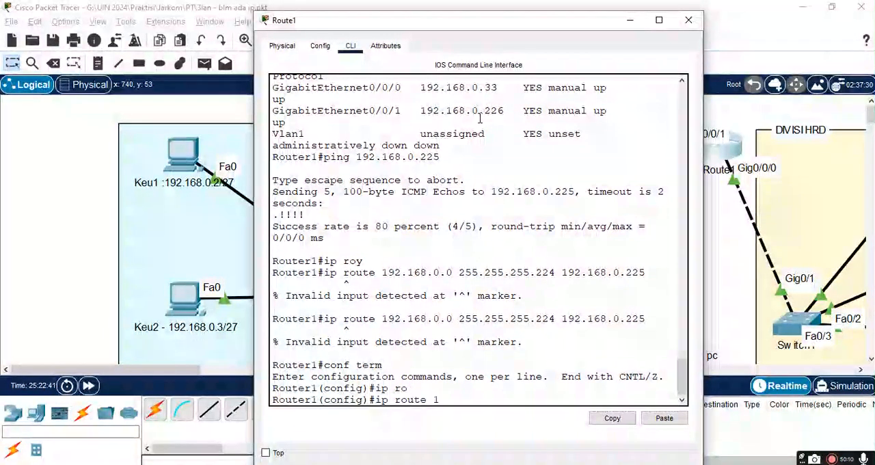
type("92.168.0")
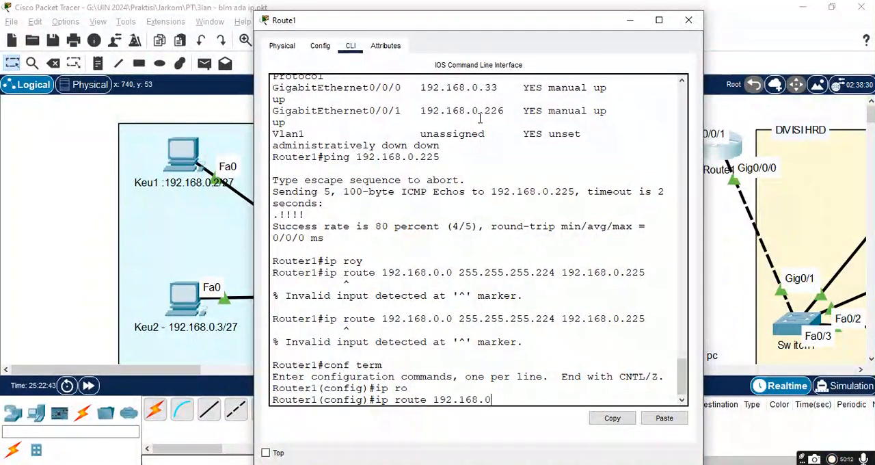
type(".0 255.255.255.224 192.168")
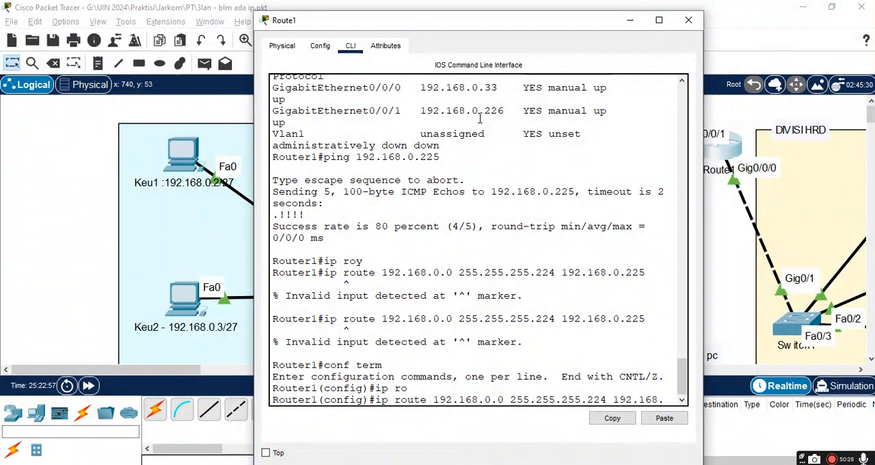
type(".")
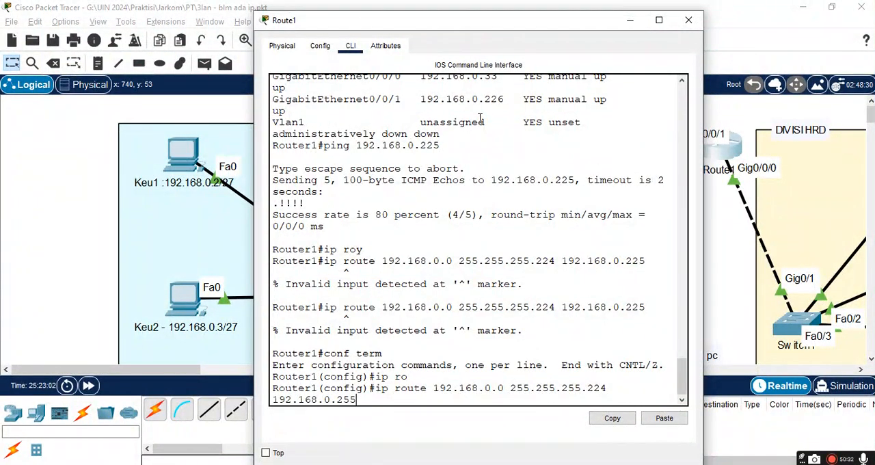
type("225")
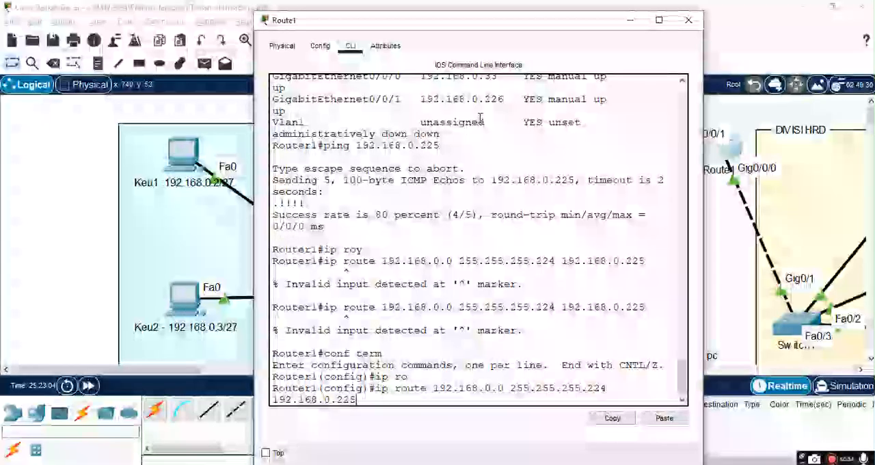
key("Return")
Step: Exit Router1's configuration mode and close the router's window
type("ex")
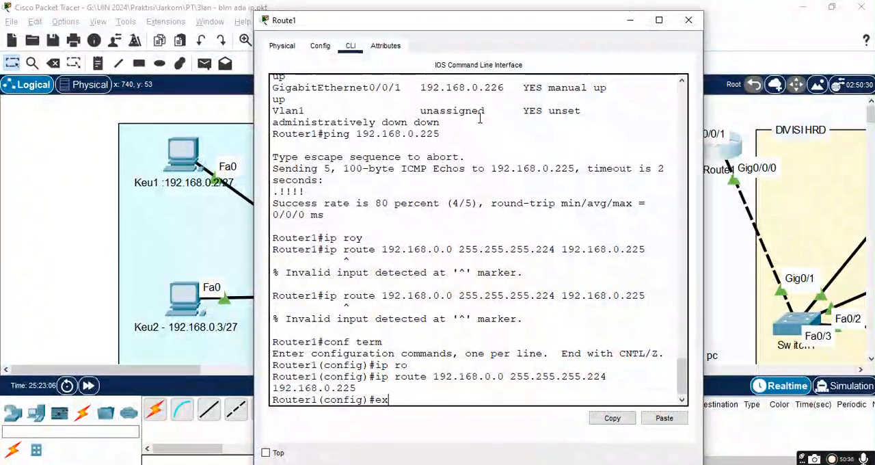
type("it")
key("Return")
key("Return")
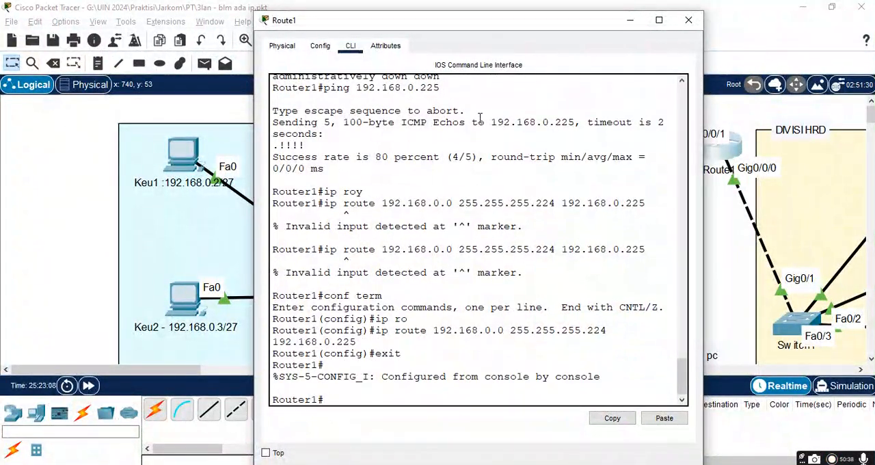
left_click(689, 20)
Step: Reopen Keu1's command prompt, ping 192.168.0.33 again and stop the ping after the first replies
left_click(177, 170)
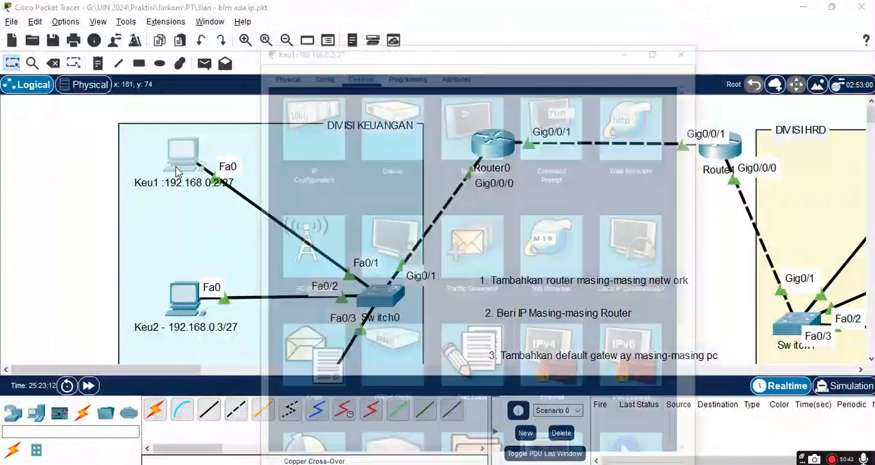
left_click(536, 115)
double_click(545, 110)
scroll(453, 281, "down", 10)
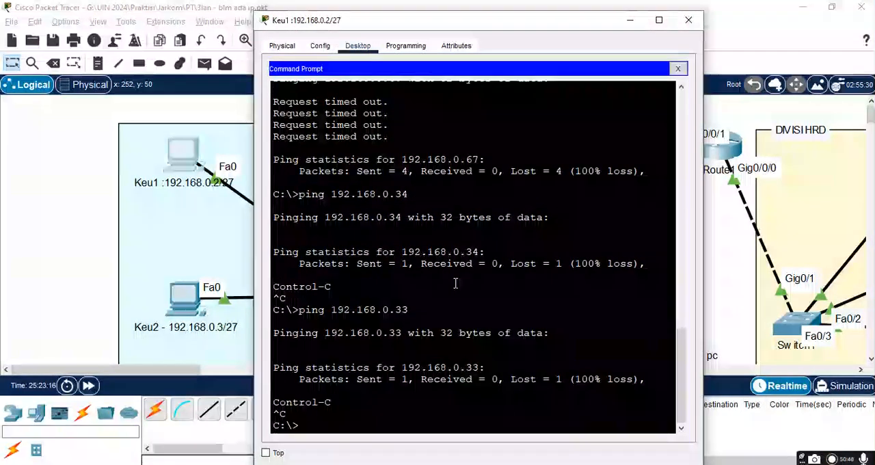
key("Return")
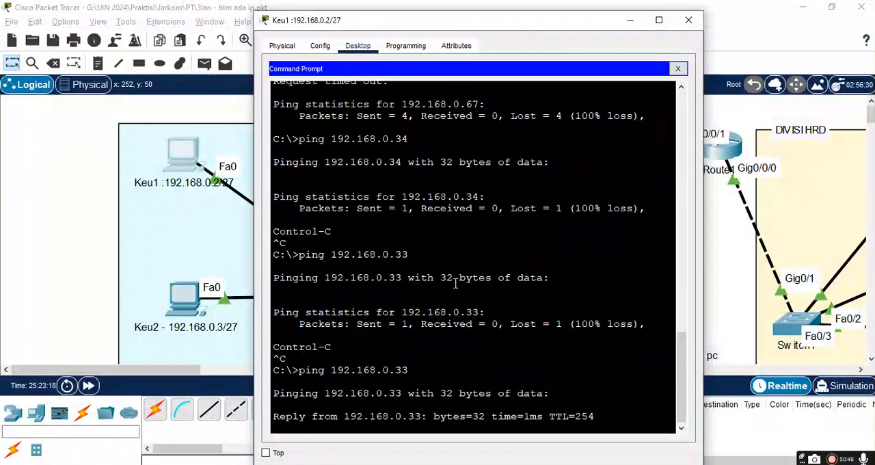
key("ctrl+c")
Step: Ping HRD1 at 192.168.0.34 from Keu1's command prompt
key("Up")
key("BackSpace")
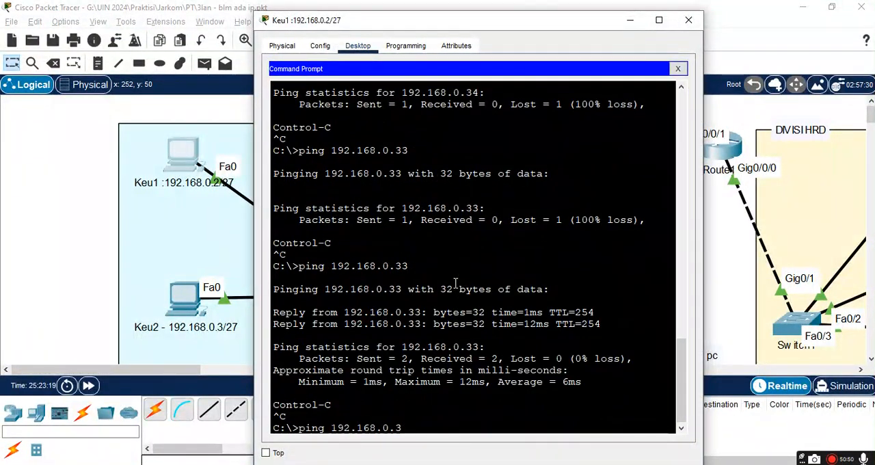
type("4")
key("Return")
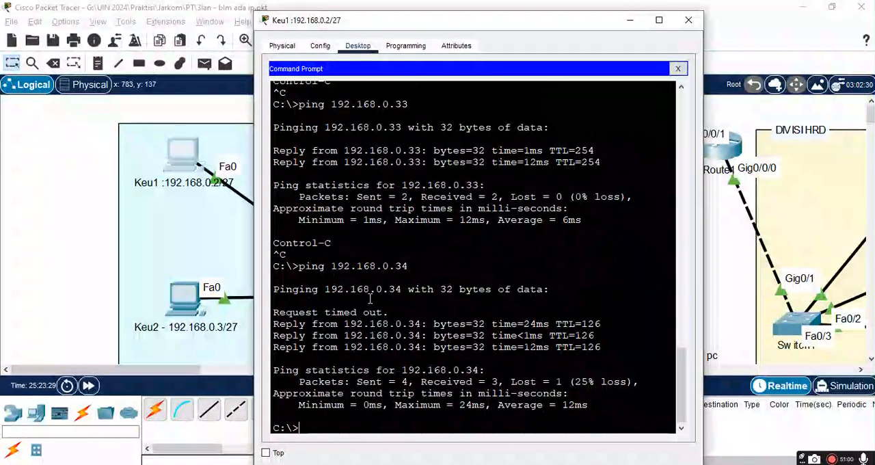
Step: Ping the HRD PC at 192.168.0.35 from Keu1, close the PC's window and view the task list in the topology
key("Up")
key("BackSpace")
key("Return")
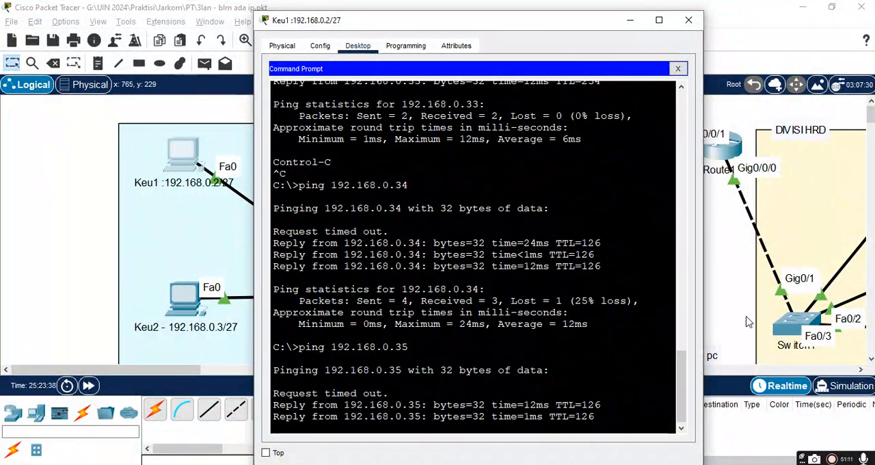
left_click(695, 25)
scroll(523, 287, "down", 2)
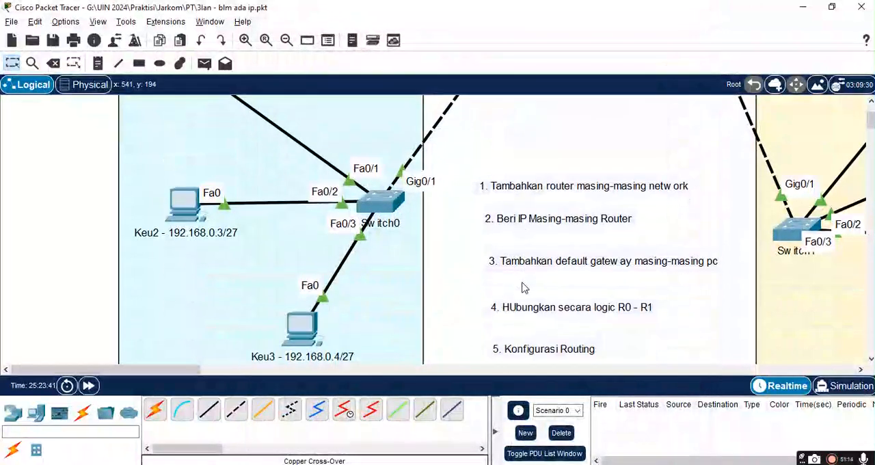